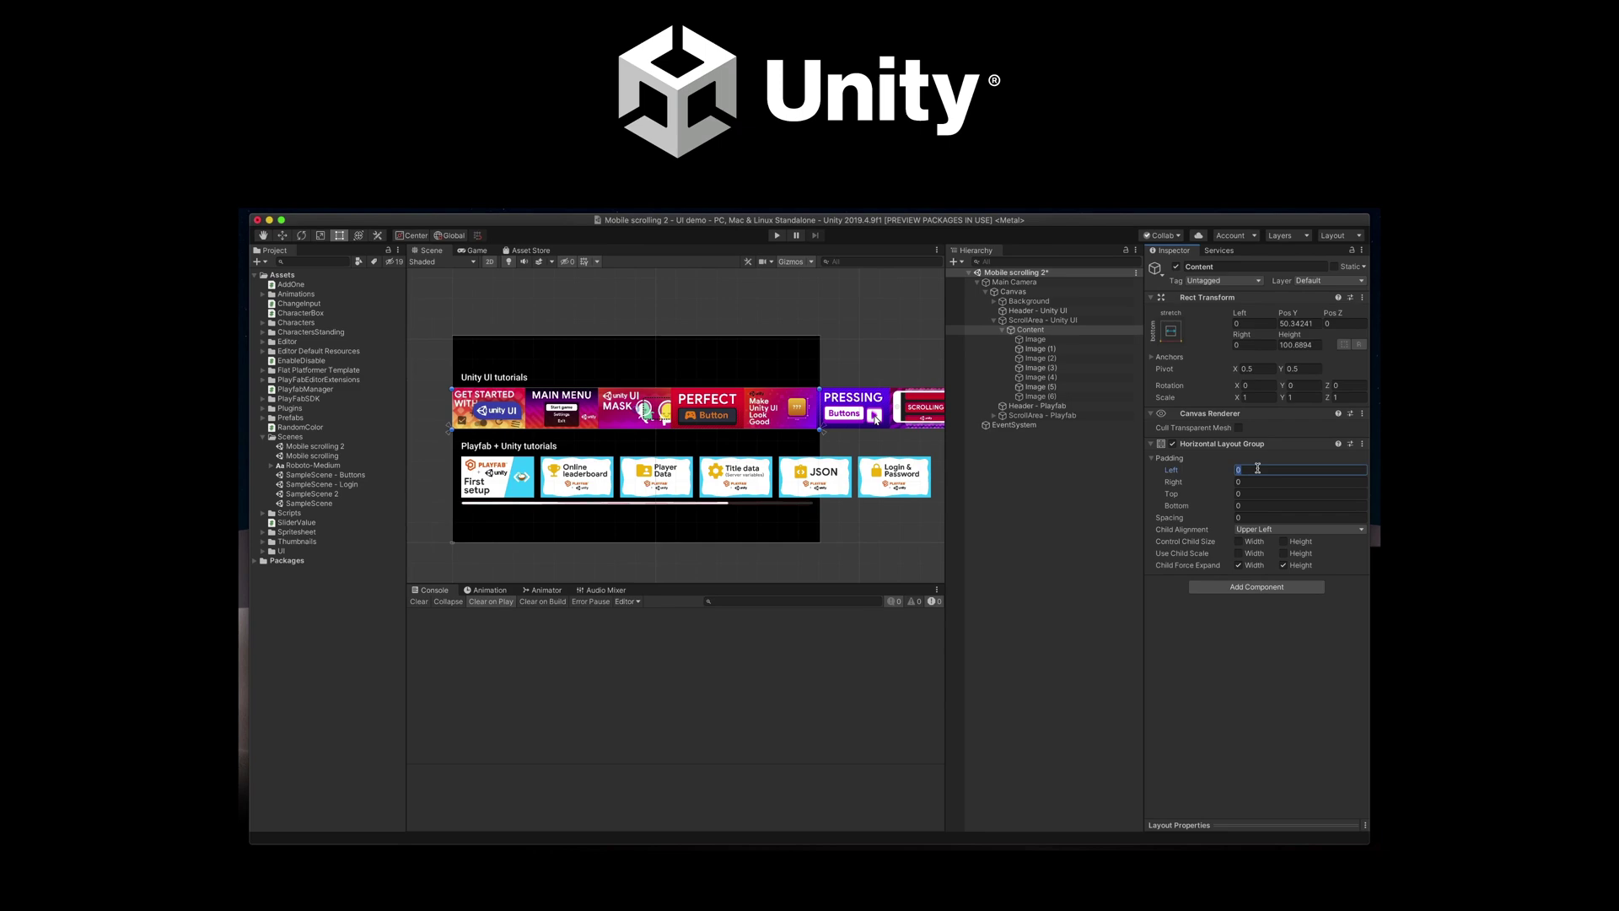
Step: Enter 22 as the Horizontal Layout Group's left padding on the Content object
text(22)
key(Tab)
text(22)
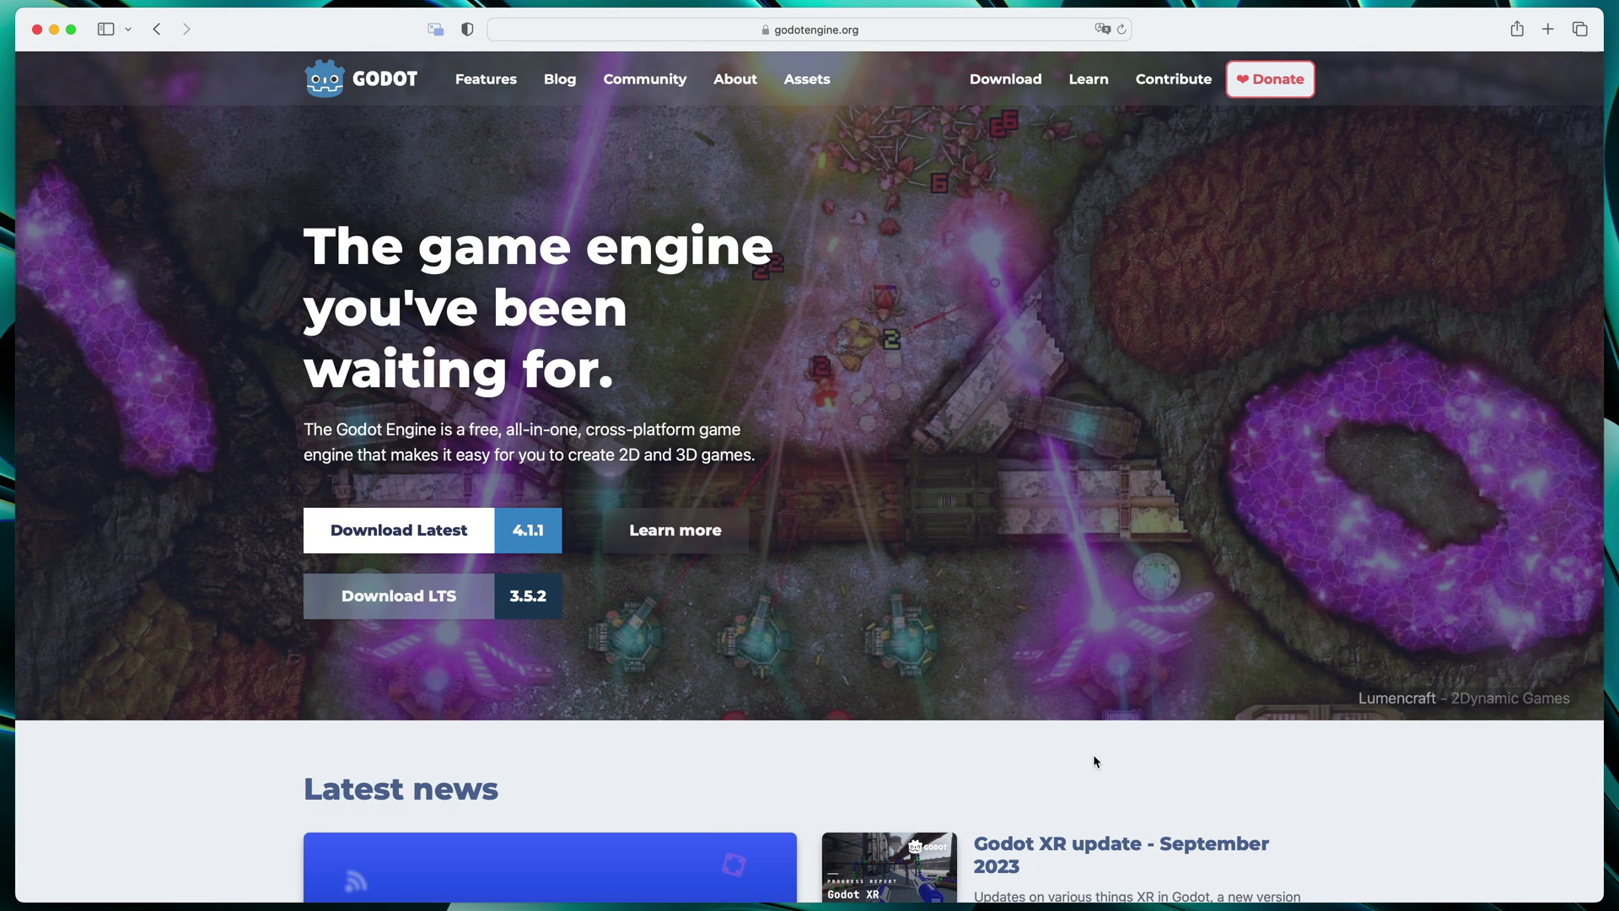
Step: Download the standard Godot Engine 4.1.1 build for macOS from godotengine.org
click(511, 535)
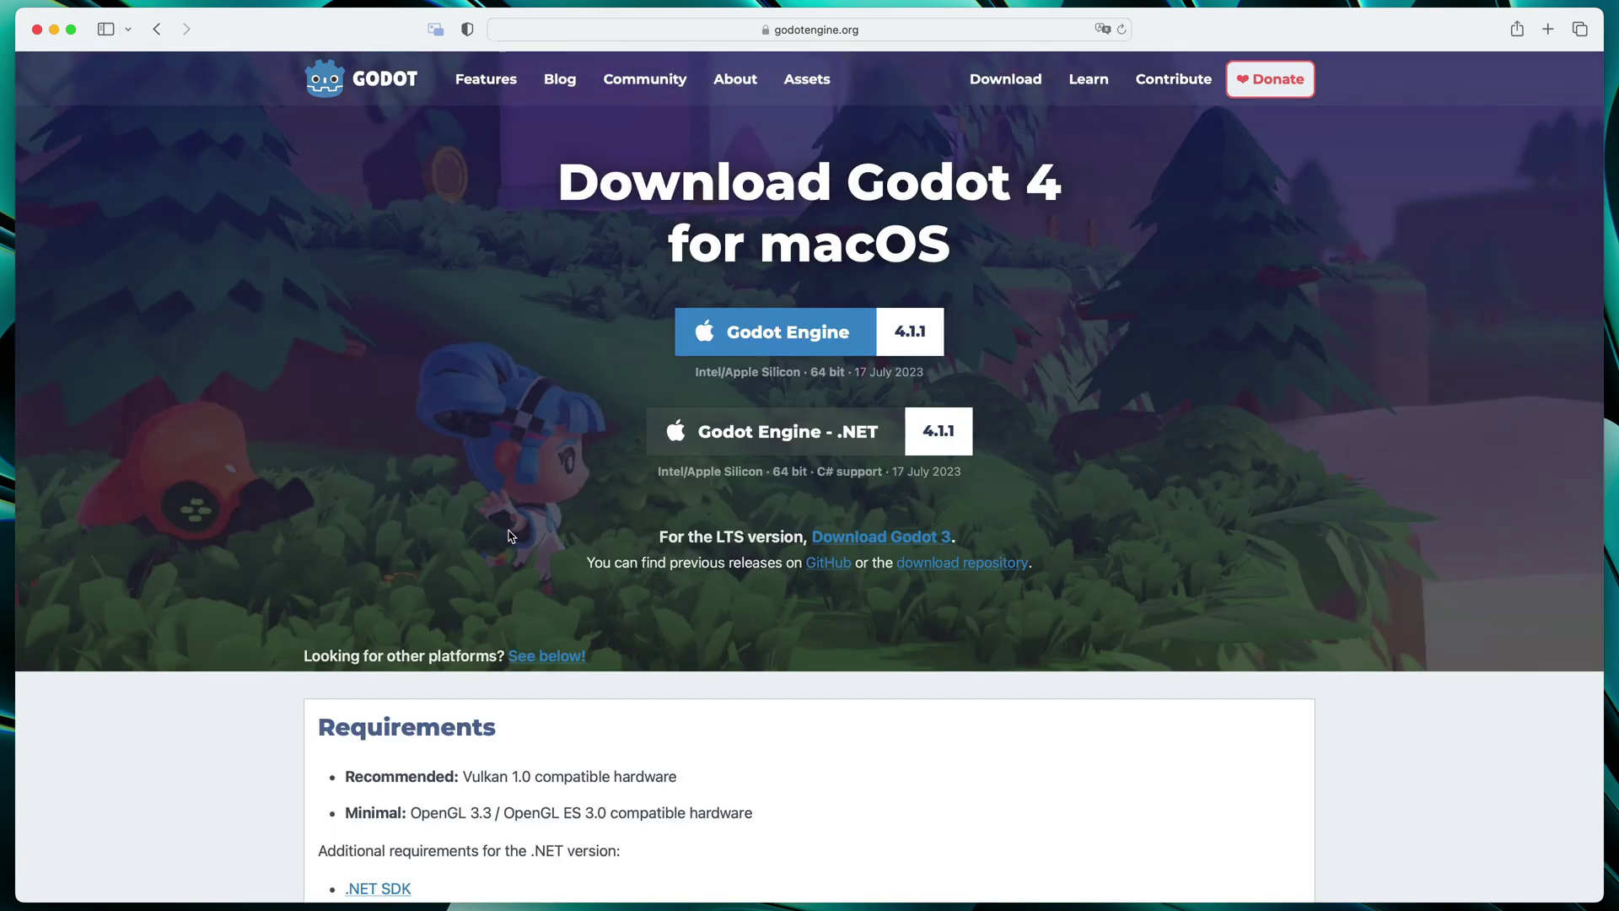
click(780, 336)
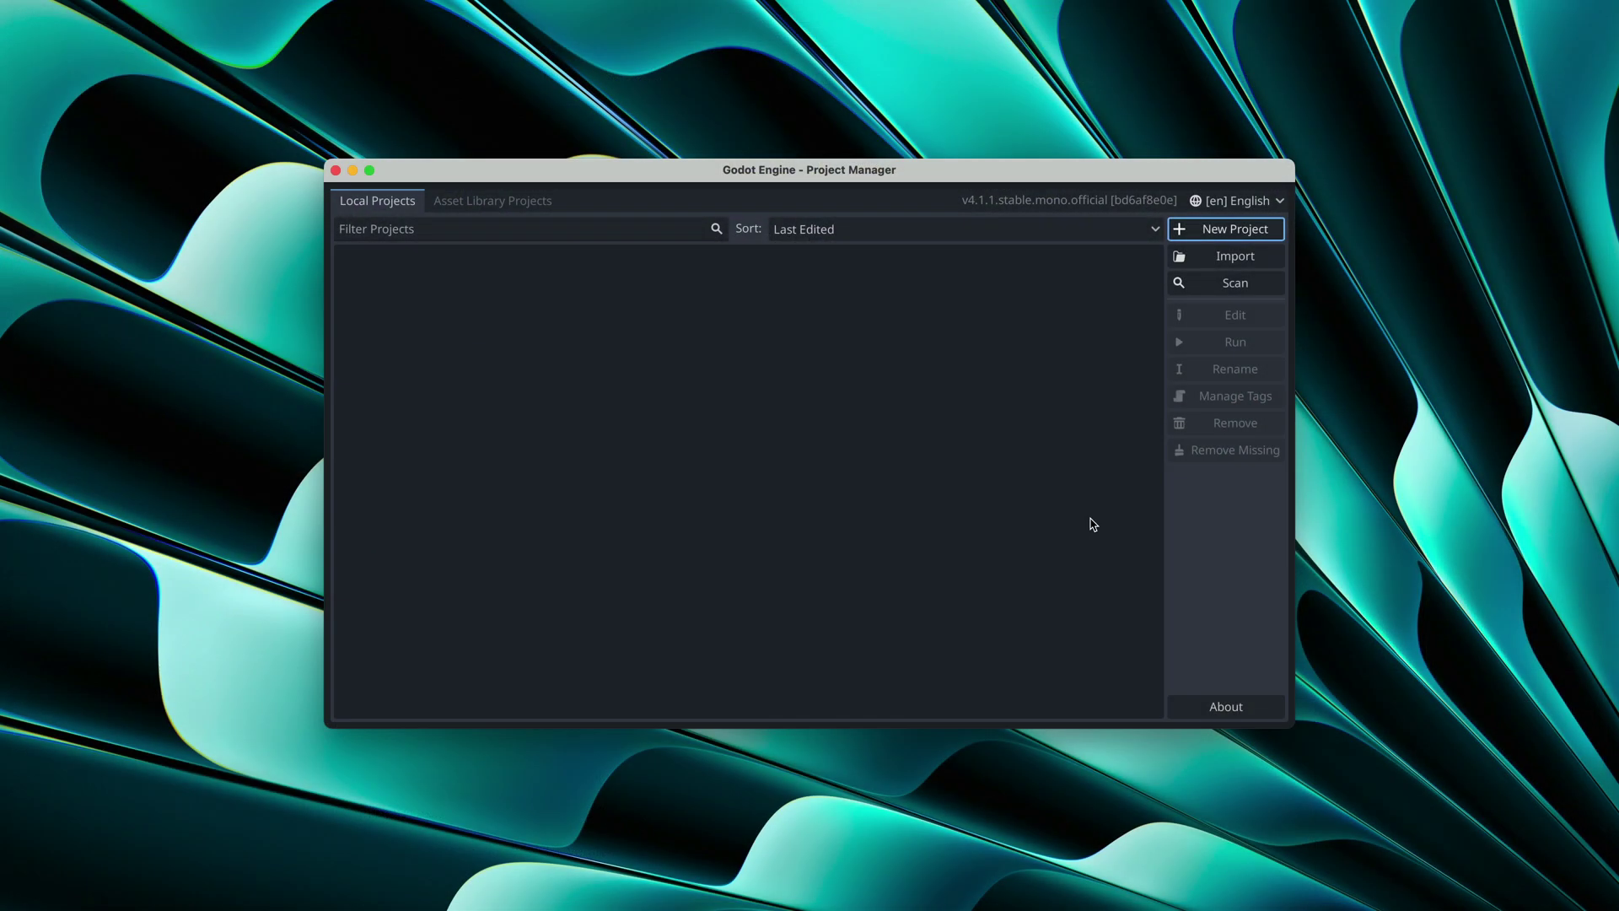
Step: Start a new project stored in the GODOT Projects folder
click(1207, 235)
click(1130, 393)
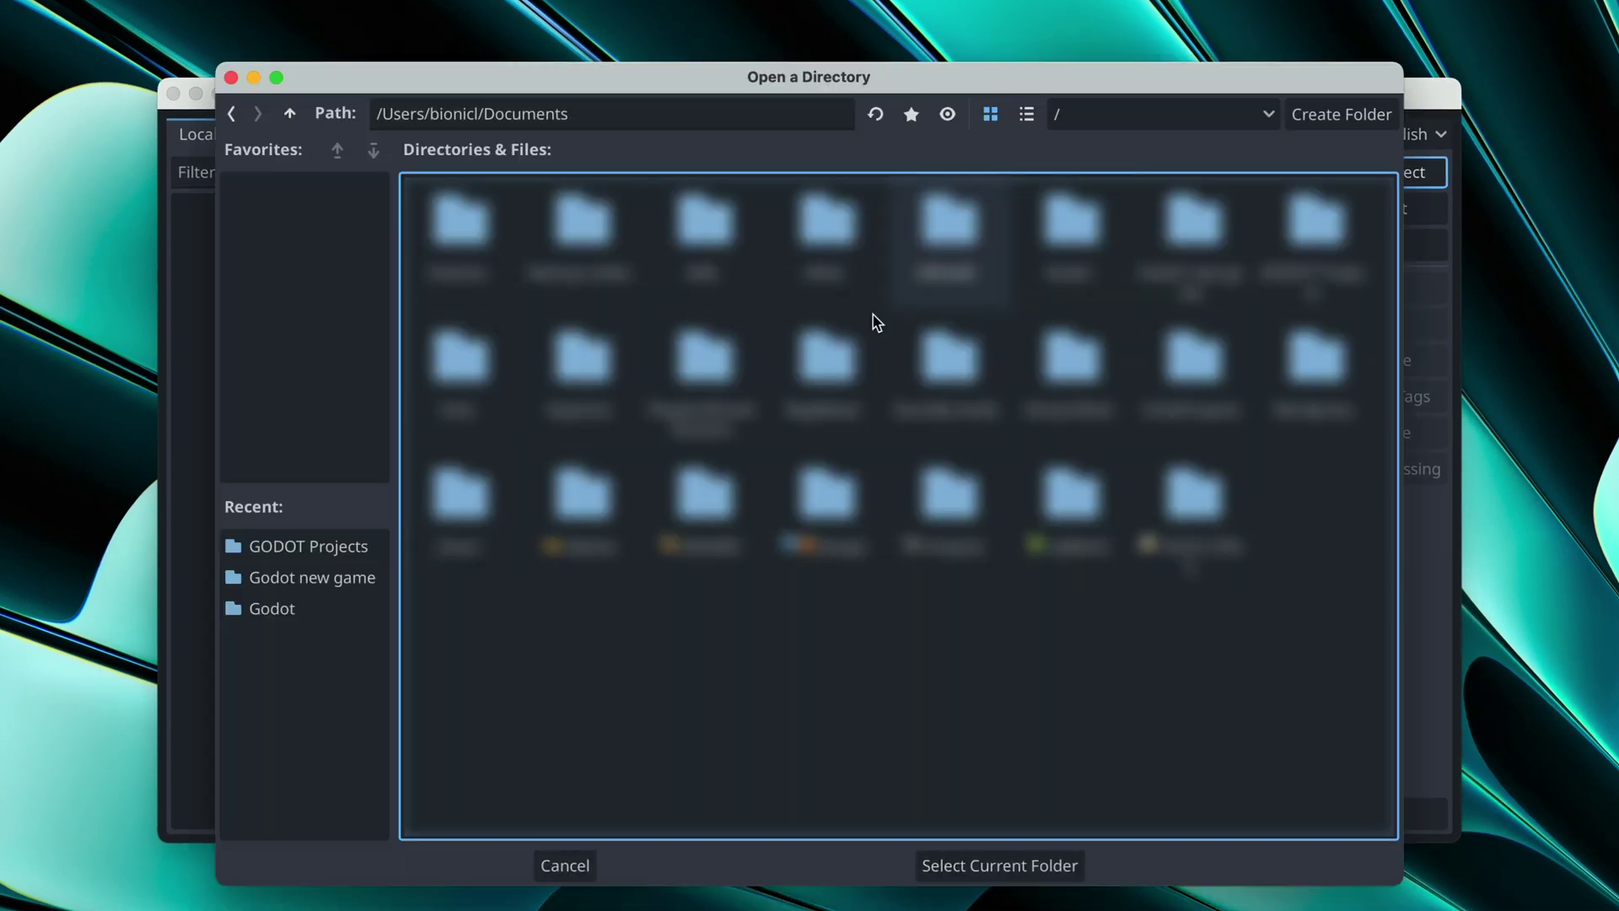
double_click(1275, 221)
click(974, 869)
Step: Name it UI QuickStart in its own folder, keep the Mobile renderer, and create it
click(646, 318)
text(UI Qu)
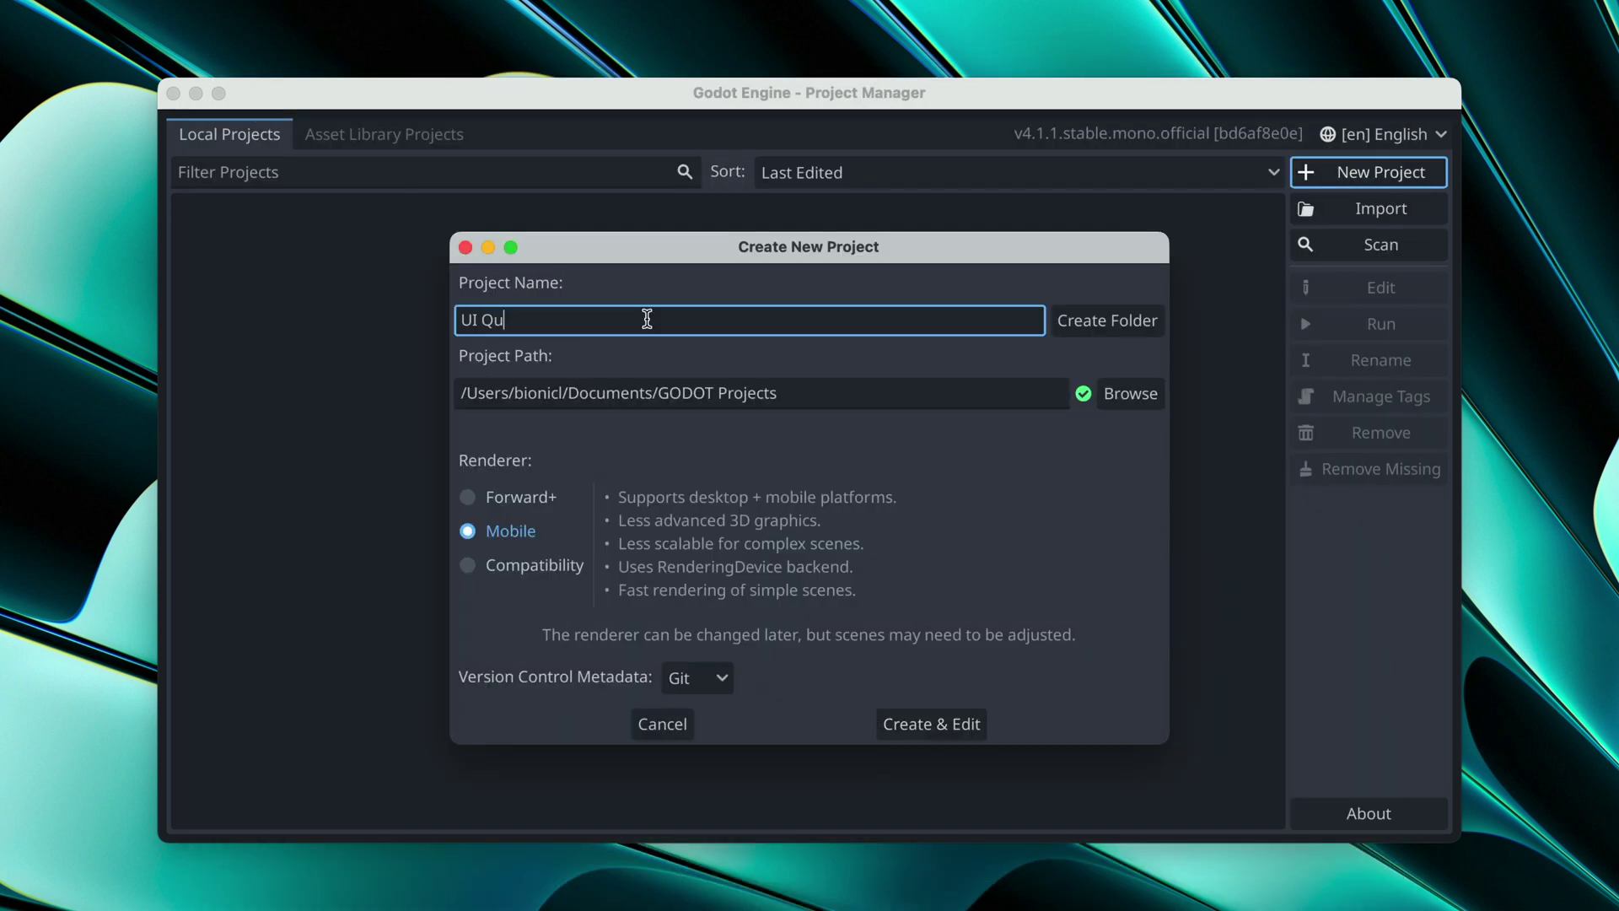
text(ickStart)
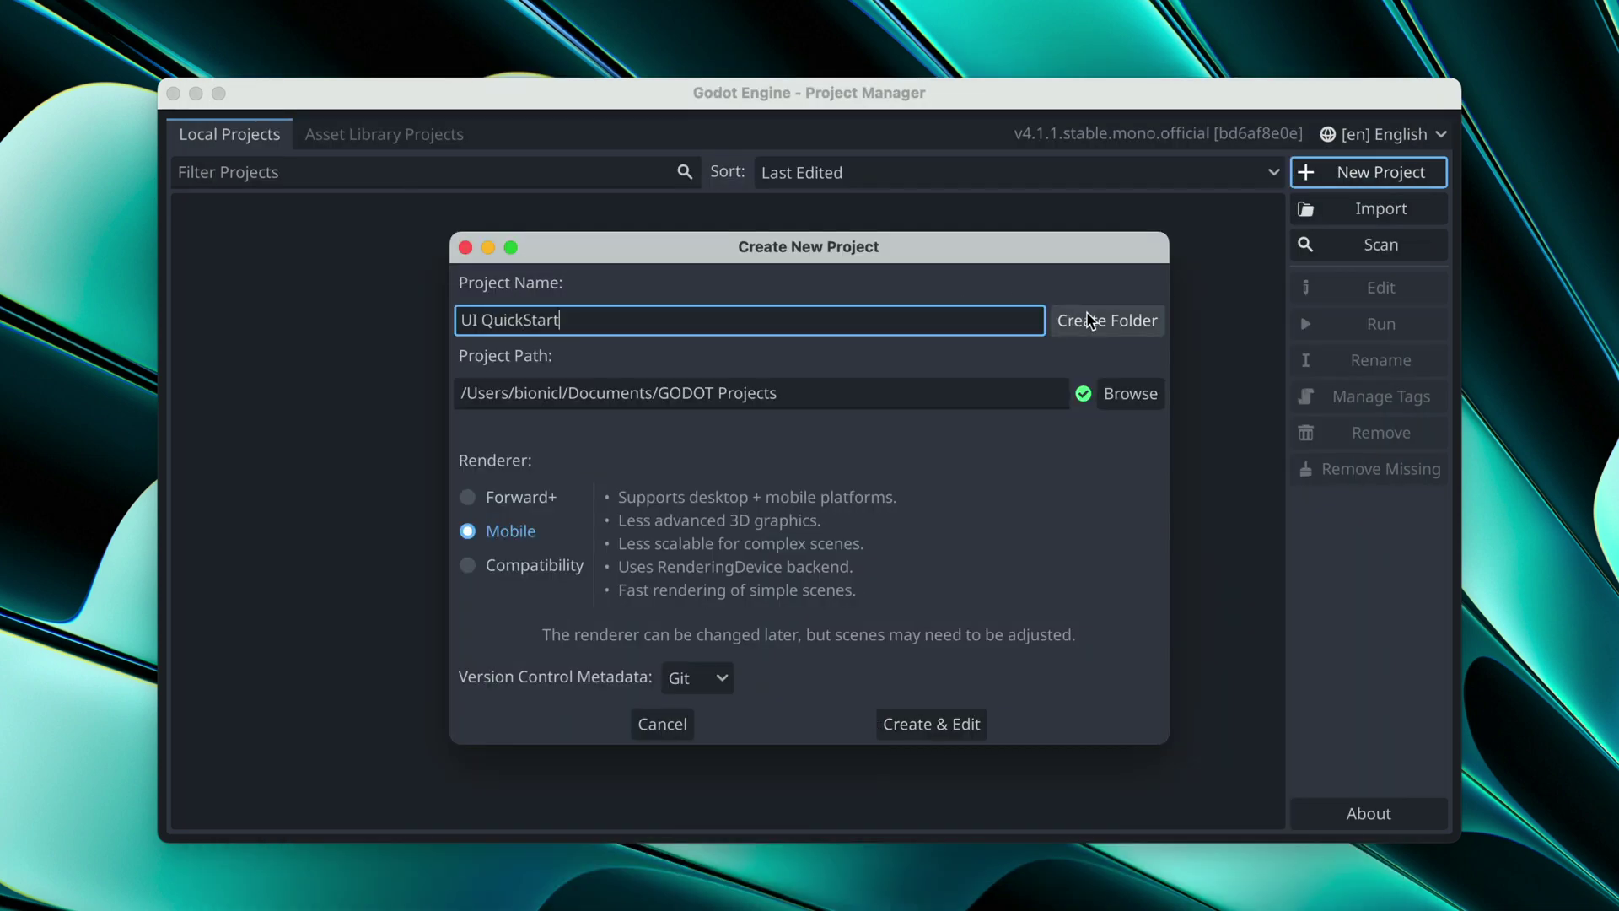
click(1088, 320)
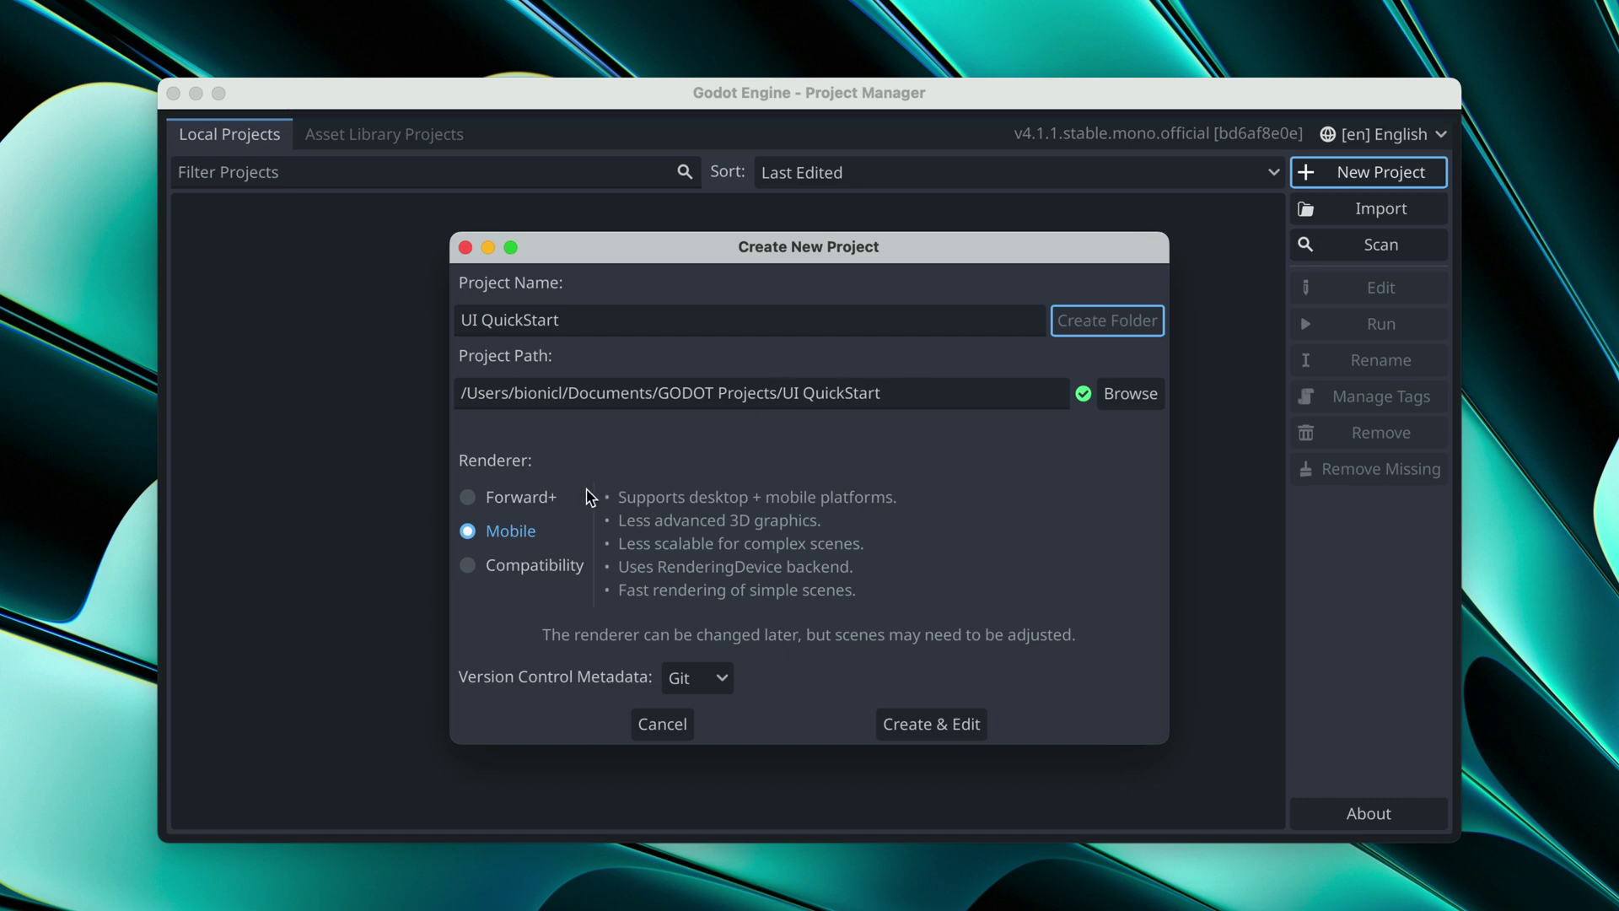
click(523, 504)
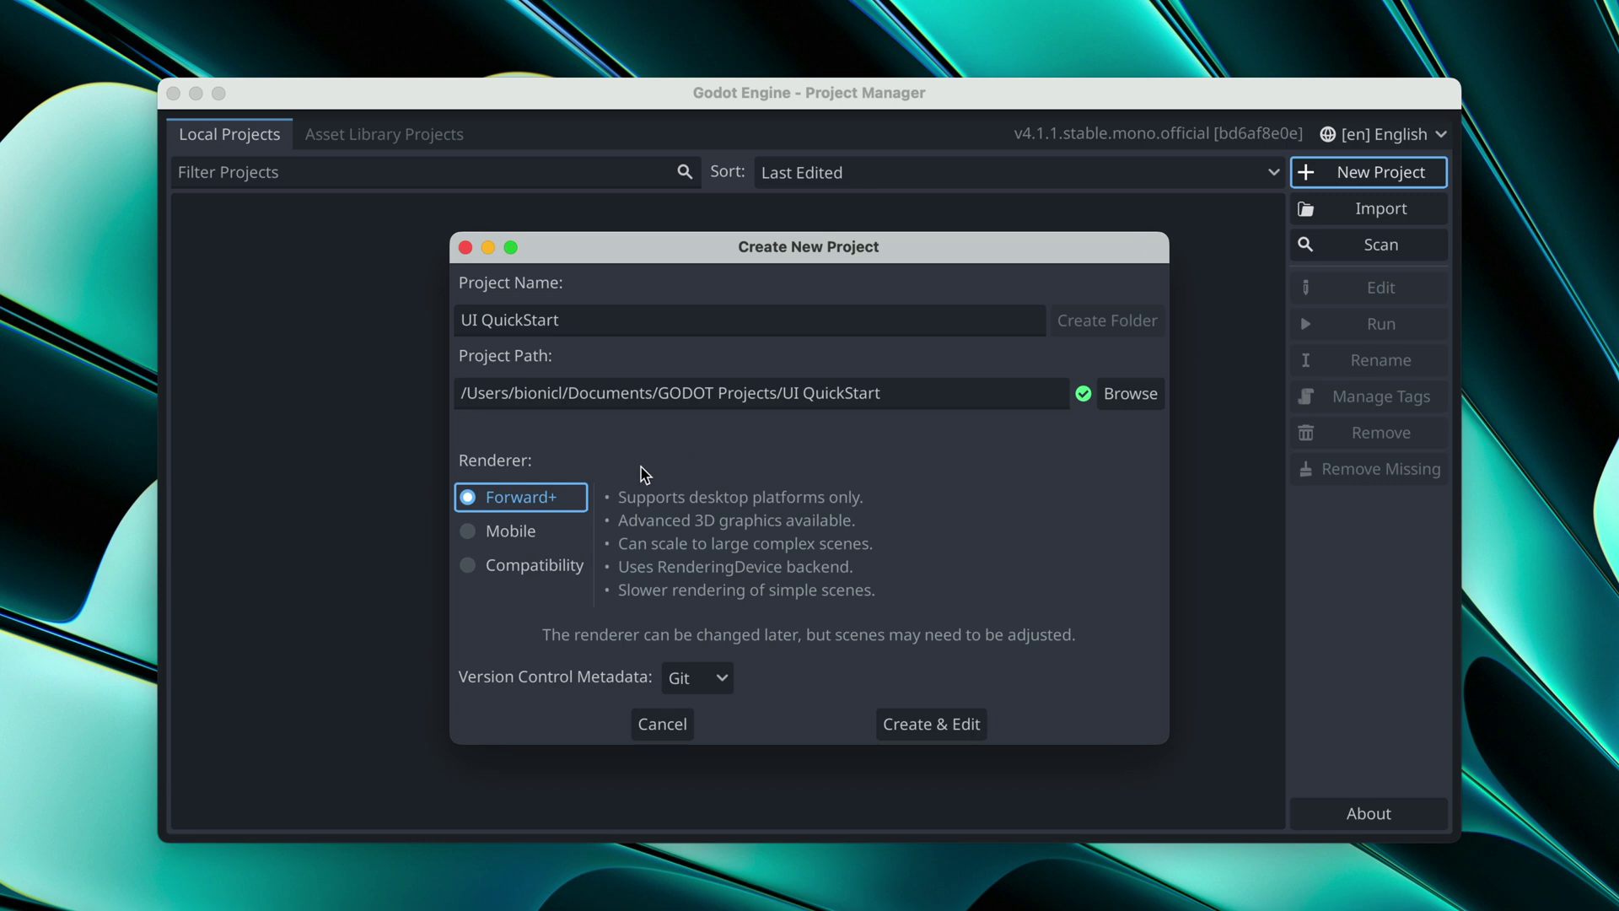
click(517, 535)
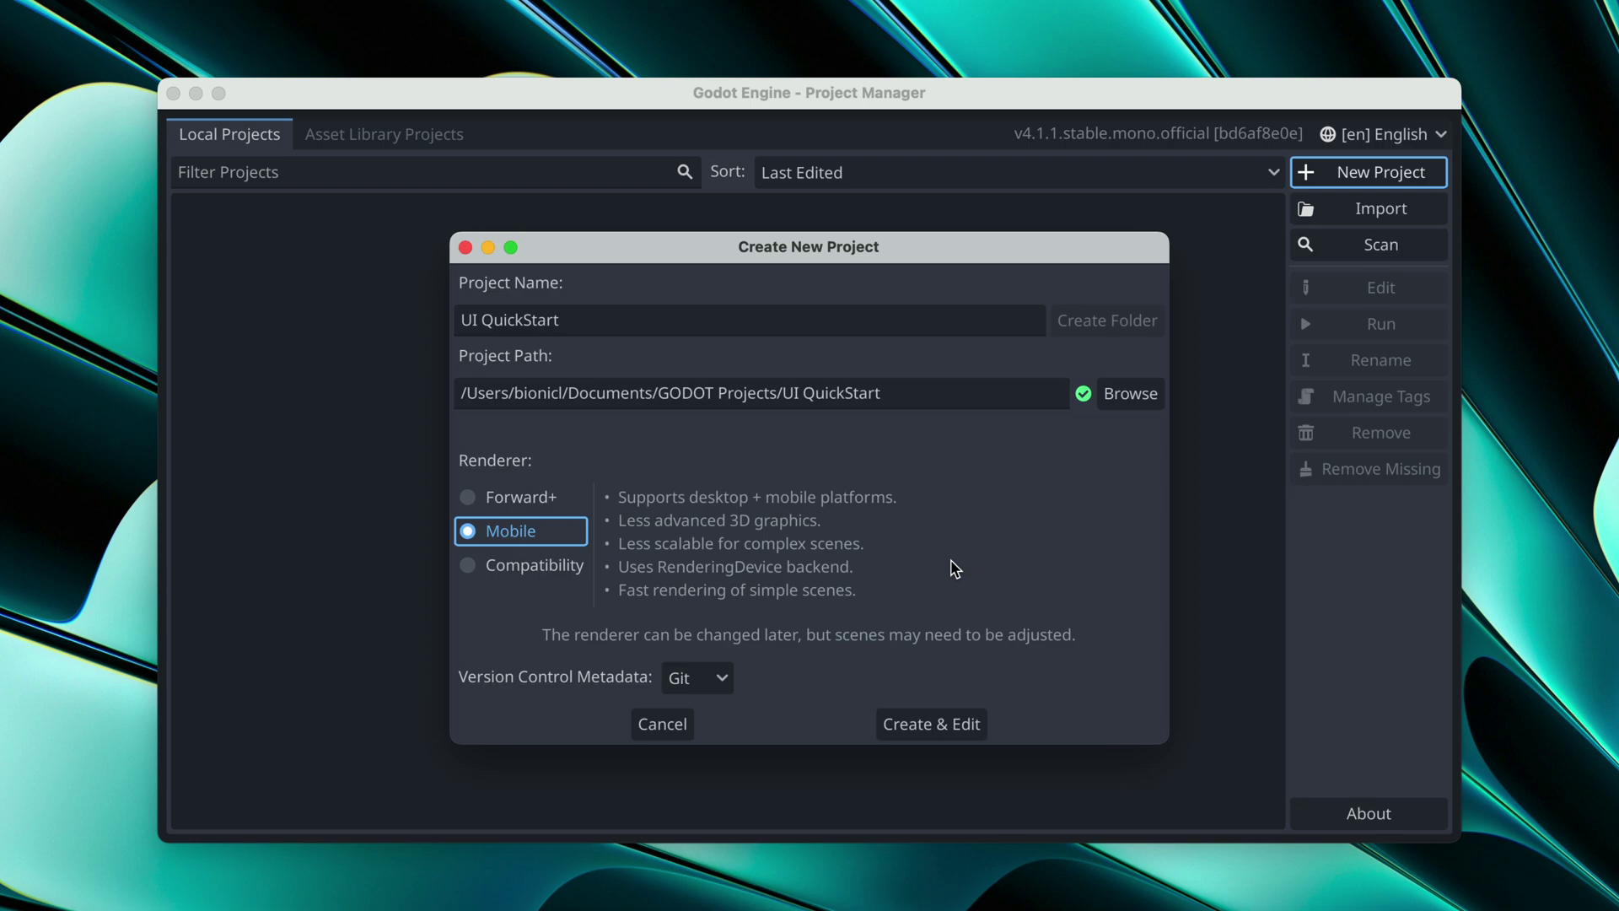
click(930, 741)
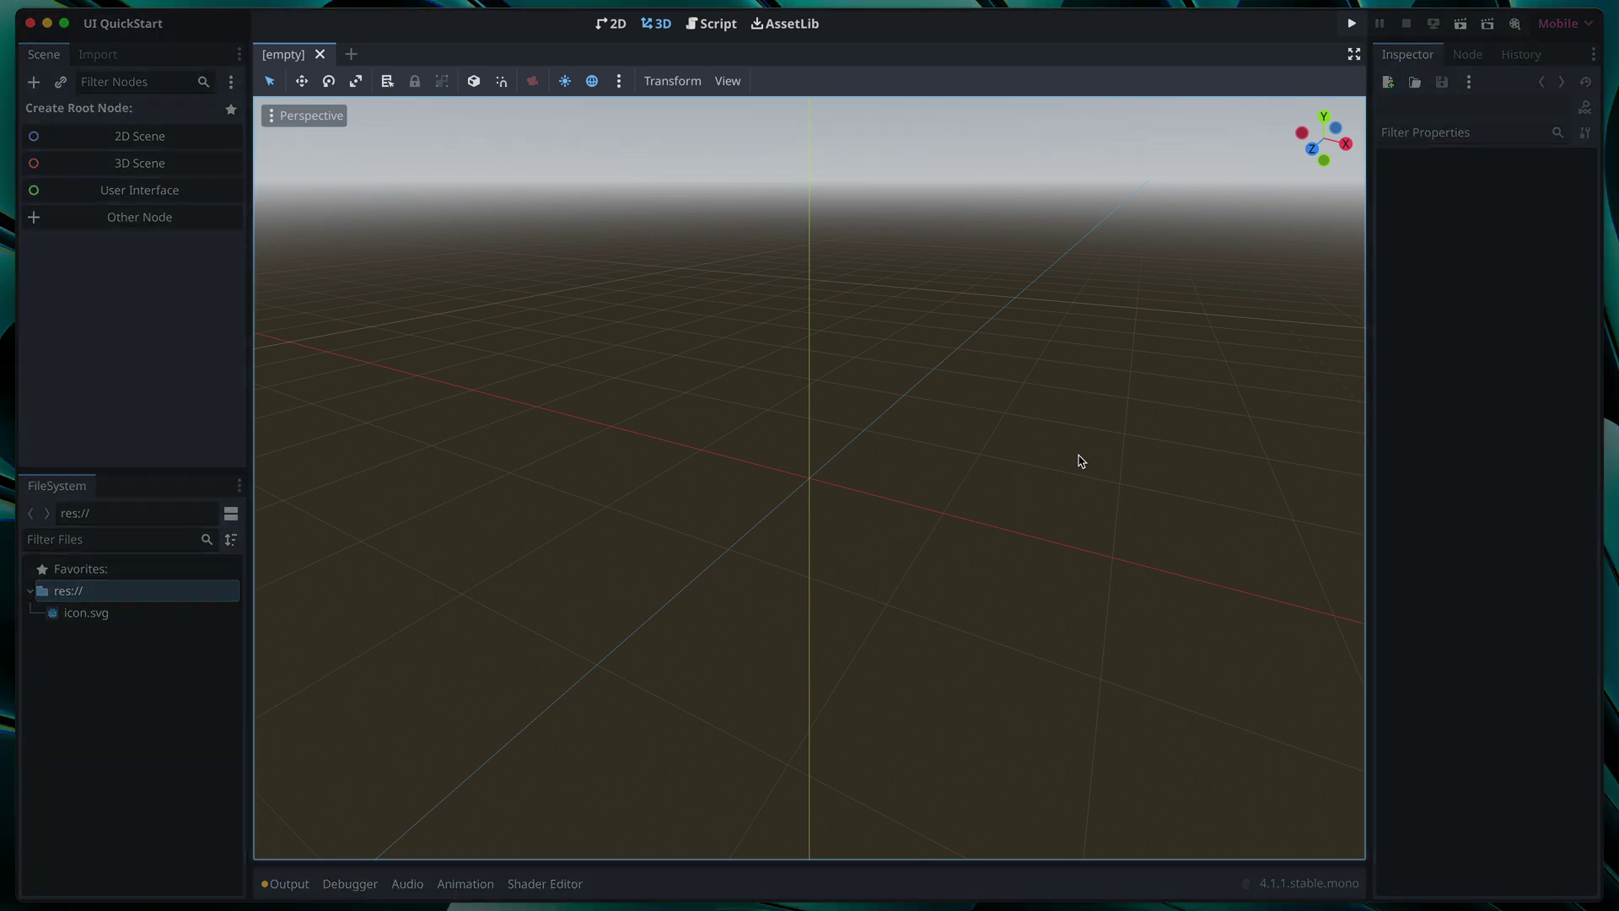
Step: Switch to the 2D workspace and back to 3D
click(612, 26)
click(657, 23)
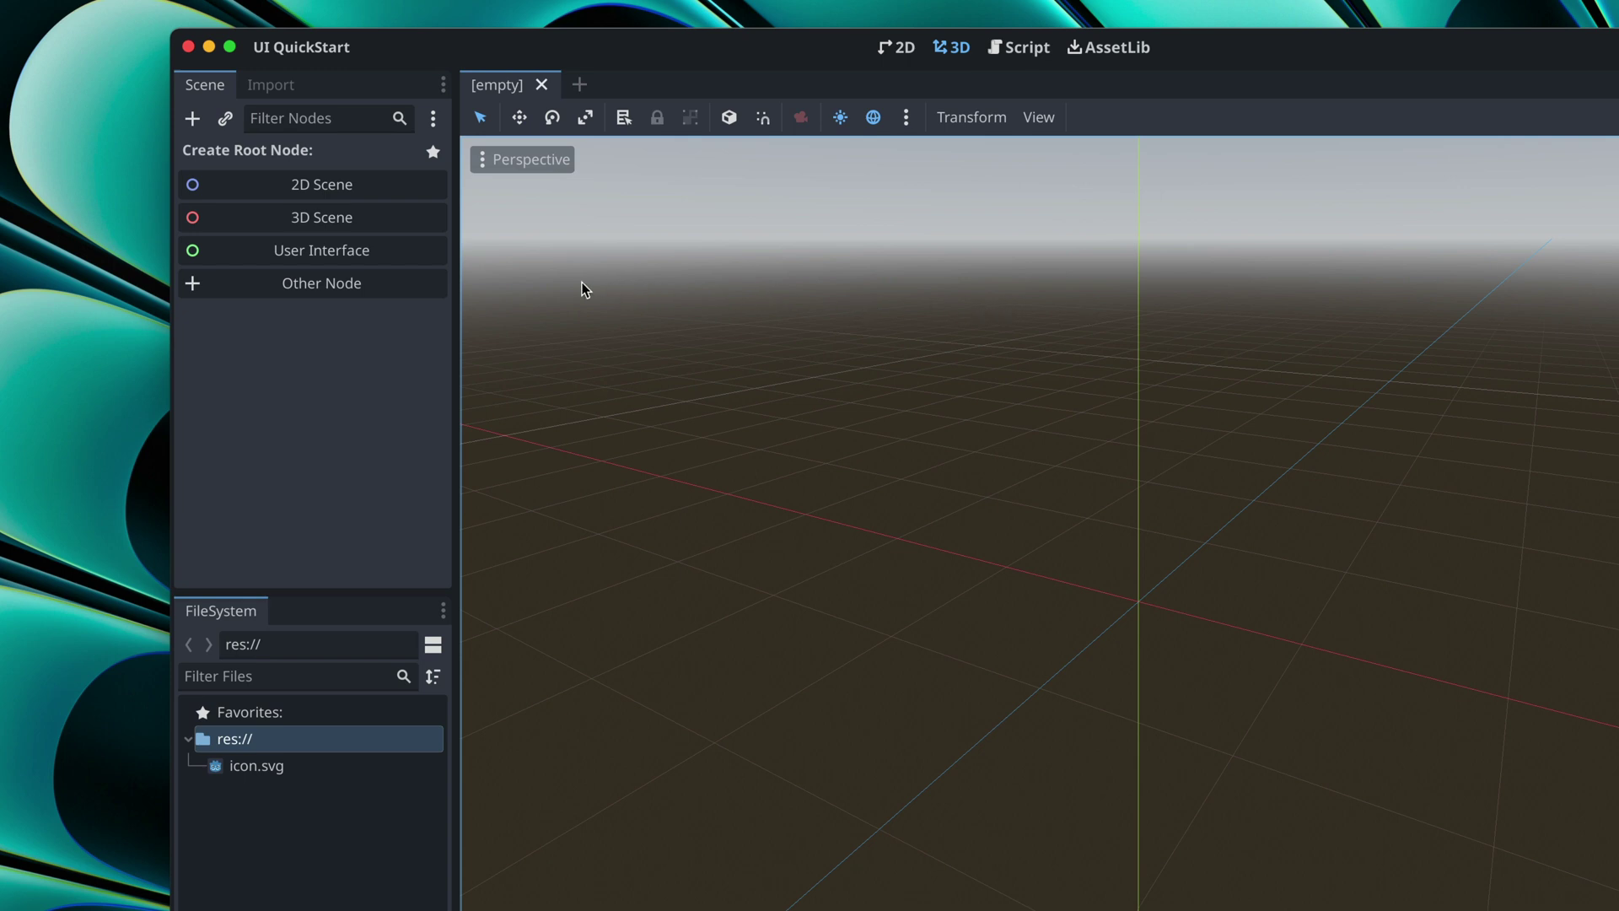
Step: Add a User Interface (Control) root node and save the scene as main.tscn
click(422, 258)
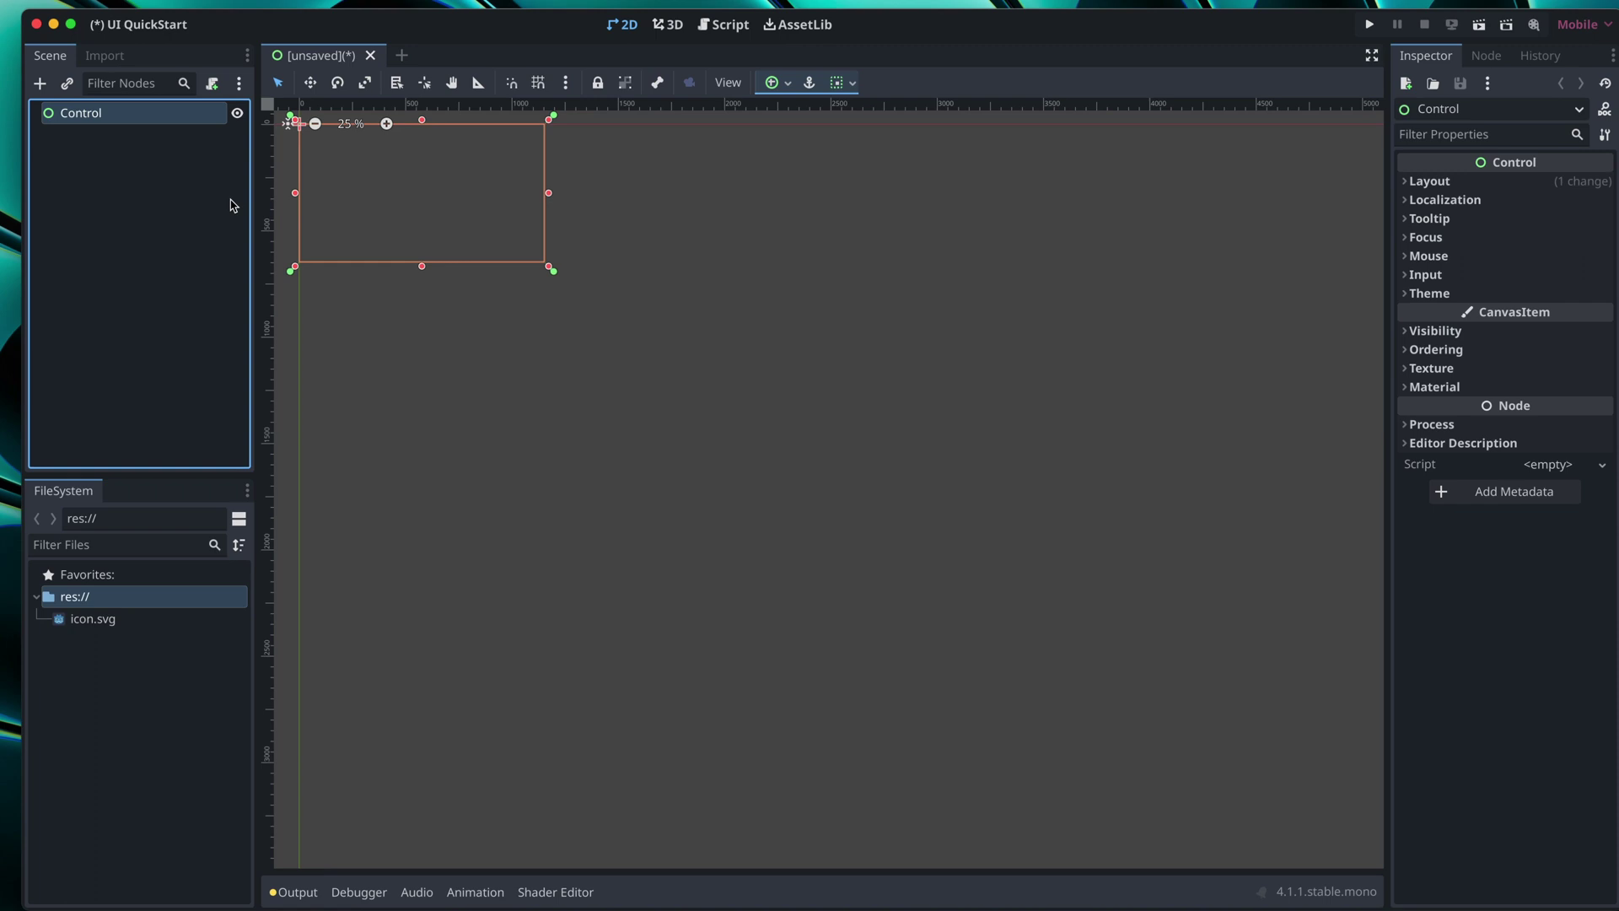
key(super+s)
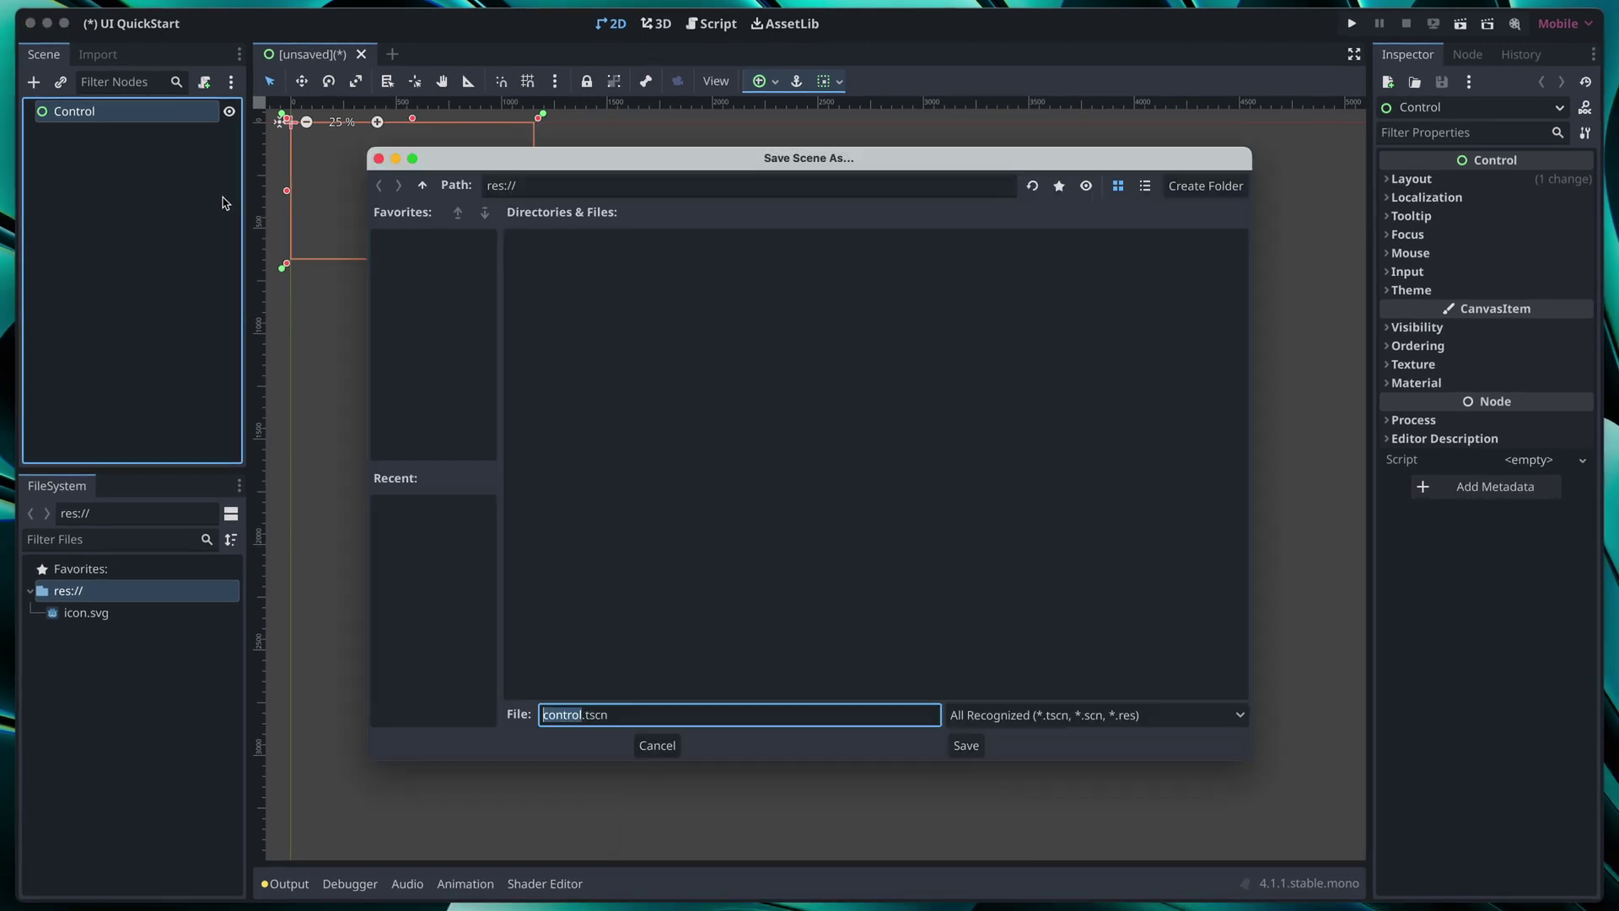
text(main)
click(966, 746)
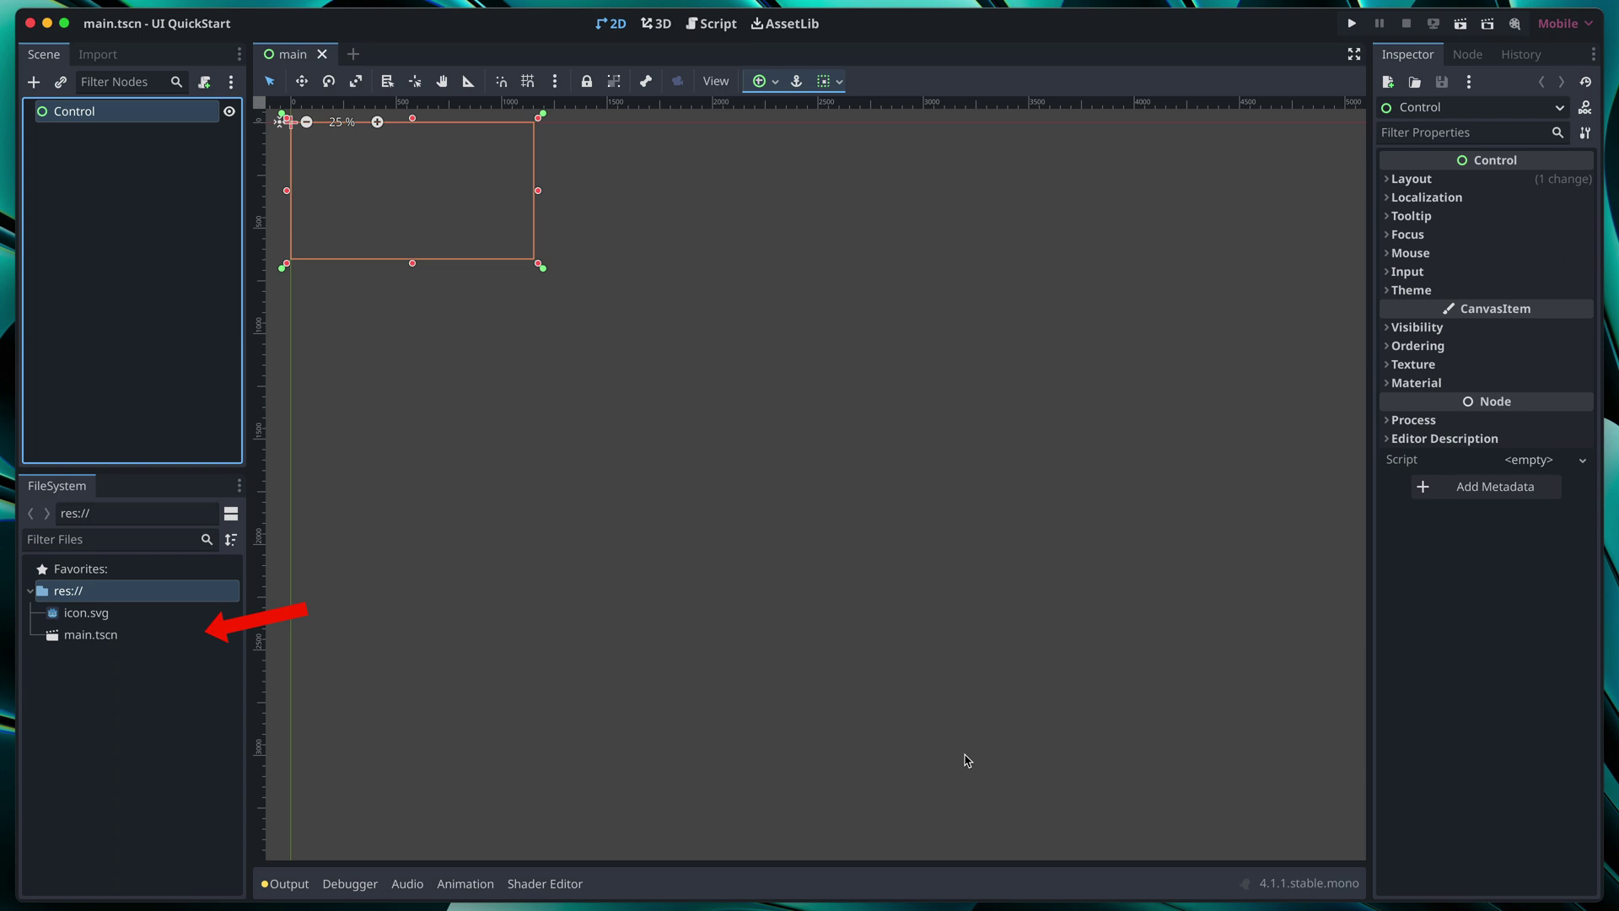
middle_drag(379, 210, 776, 516)
Step: Browse the Node2D, Control and Node3D categories in the Create New Node list
scroll(767, 514, up, 6)
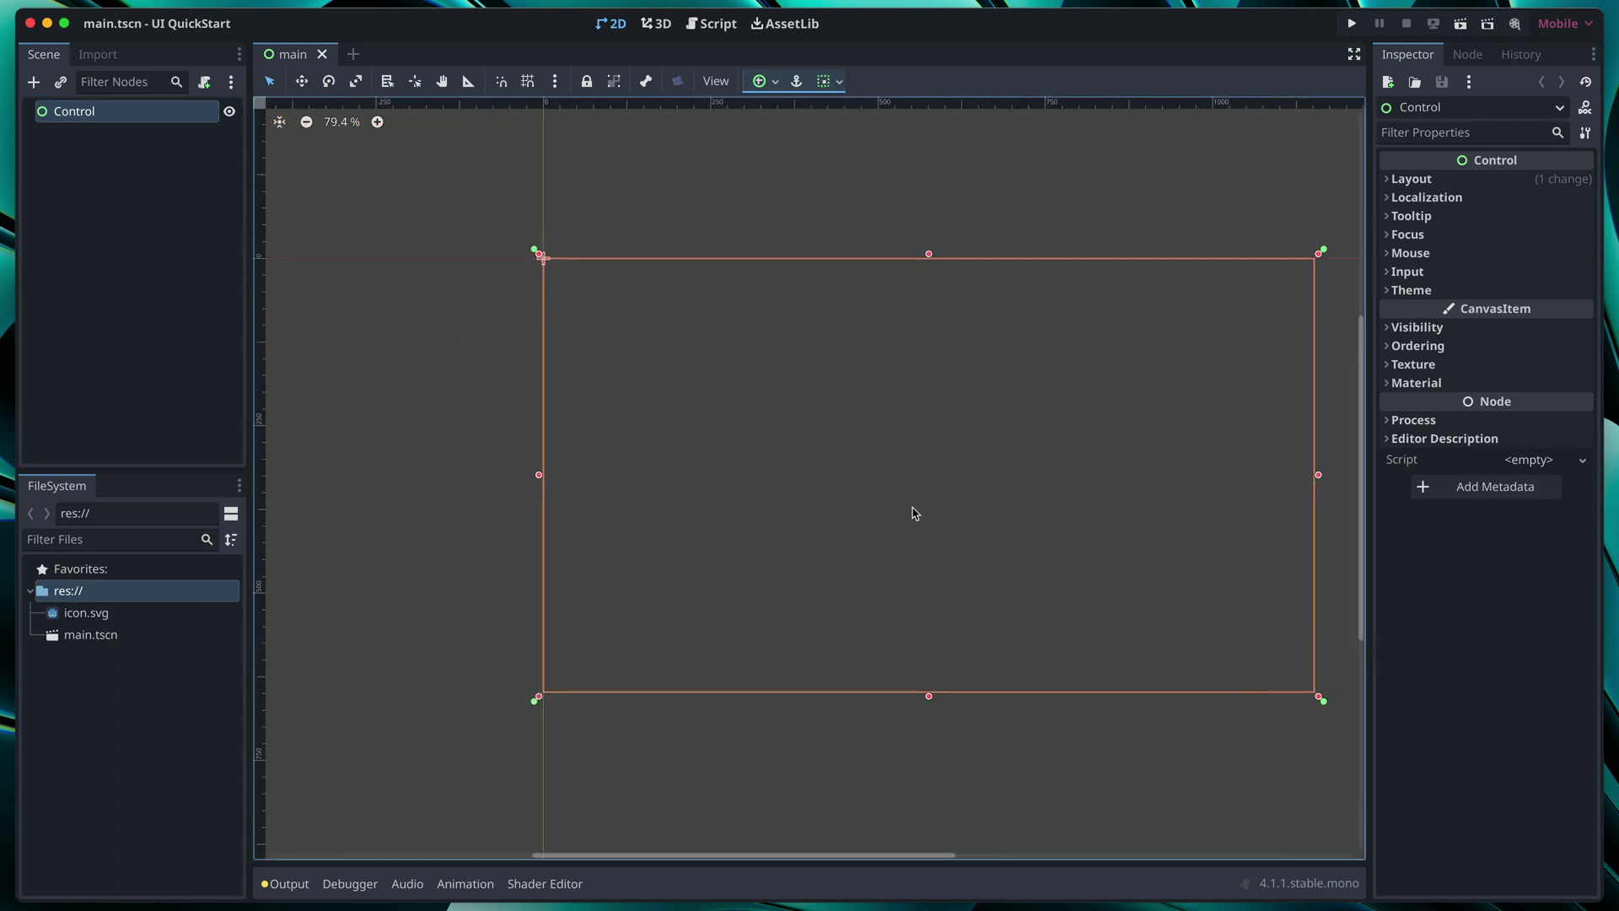
middle_drag(913, 513, 808, 519)
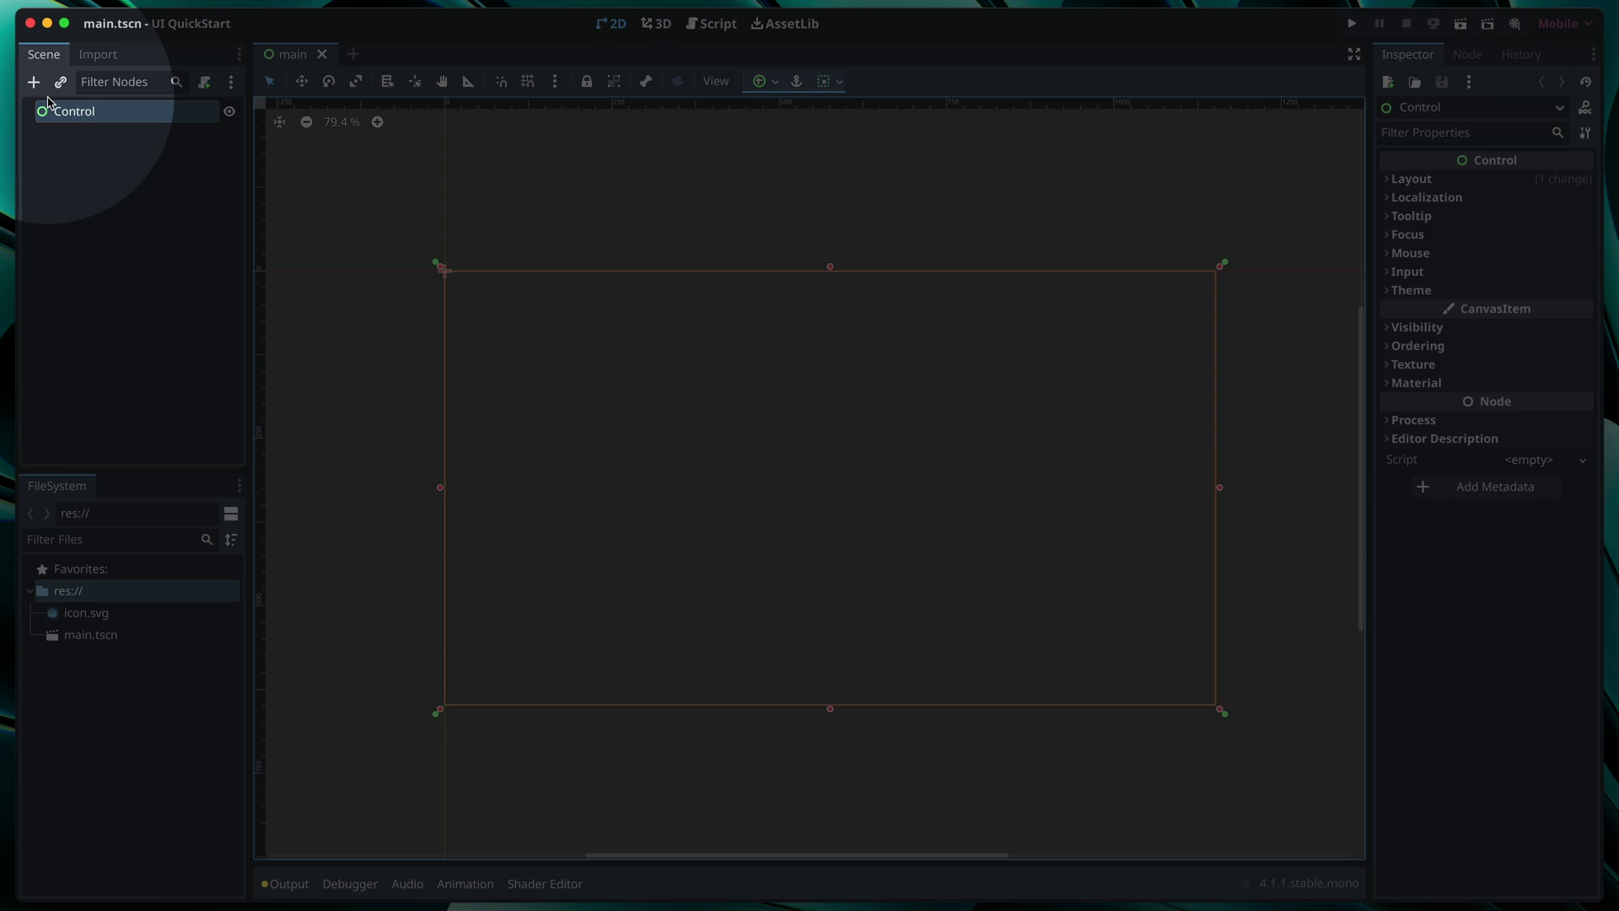
click(34, 82)
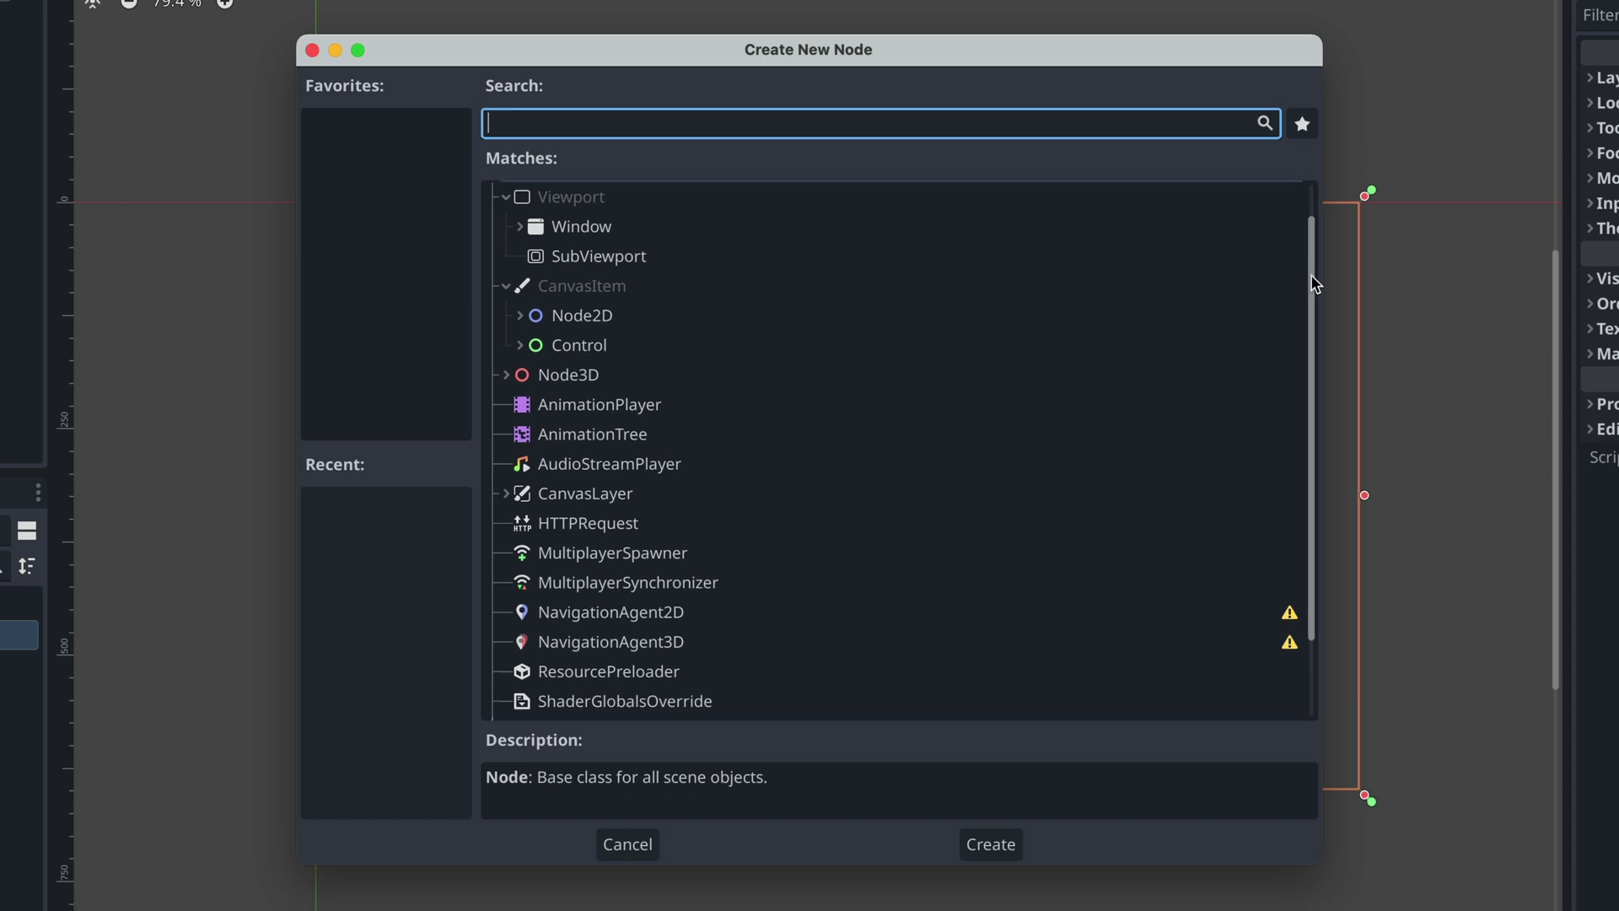
scroll(1310, 275, down, 3)
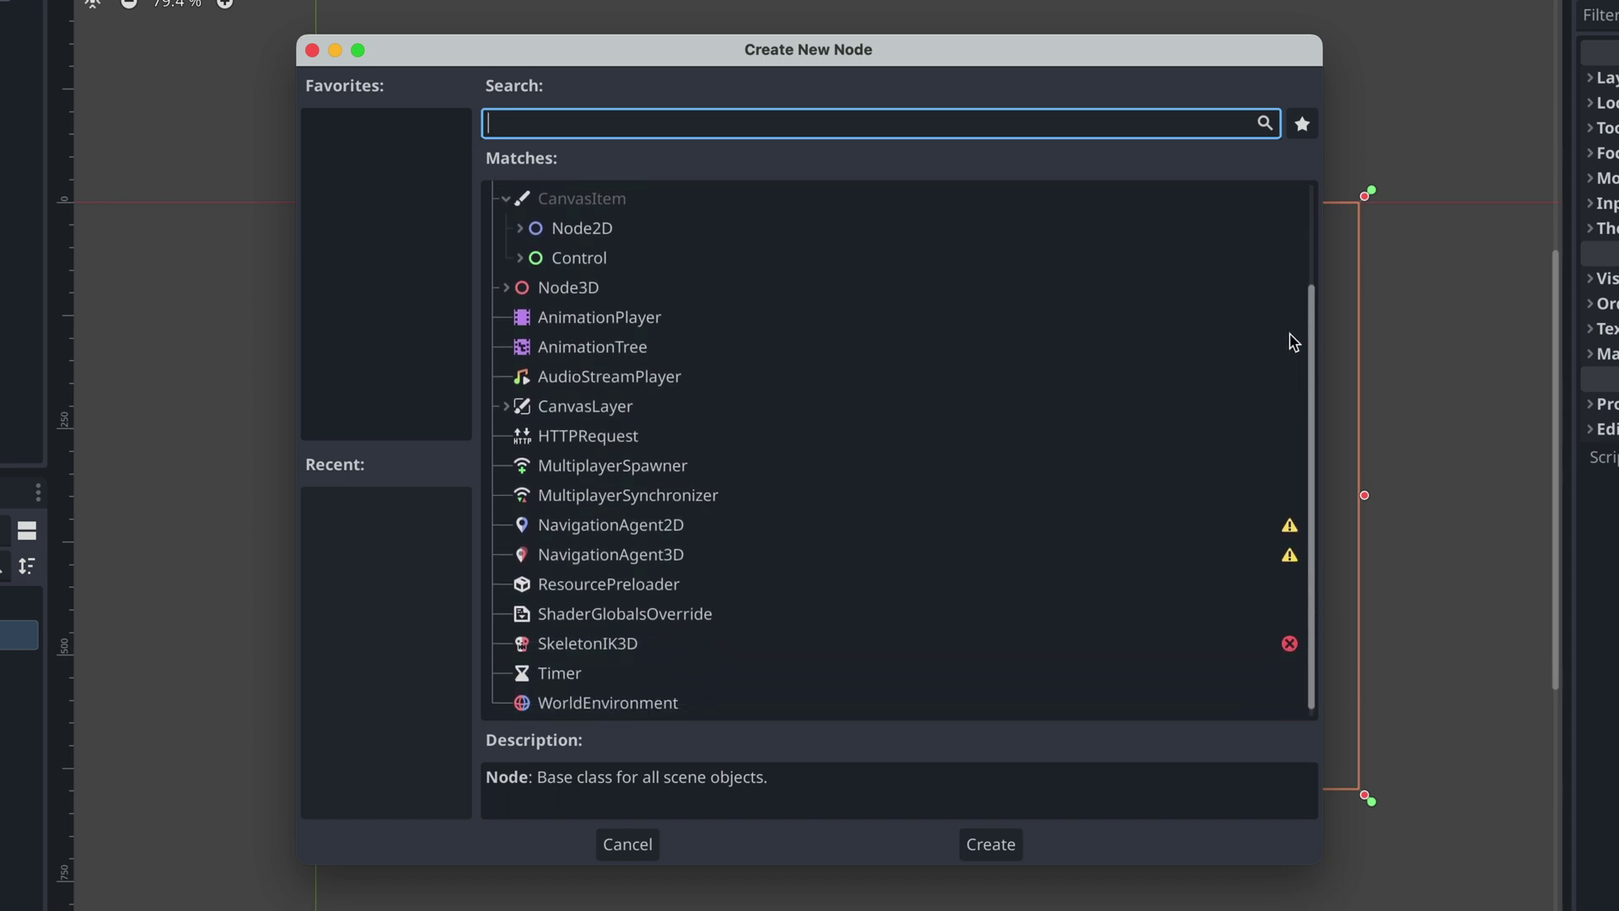
scroll(1292, 342, up, 4)
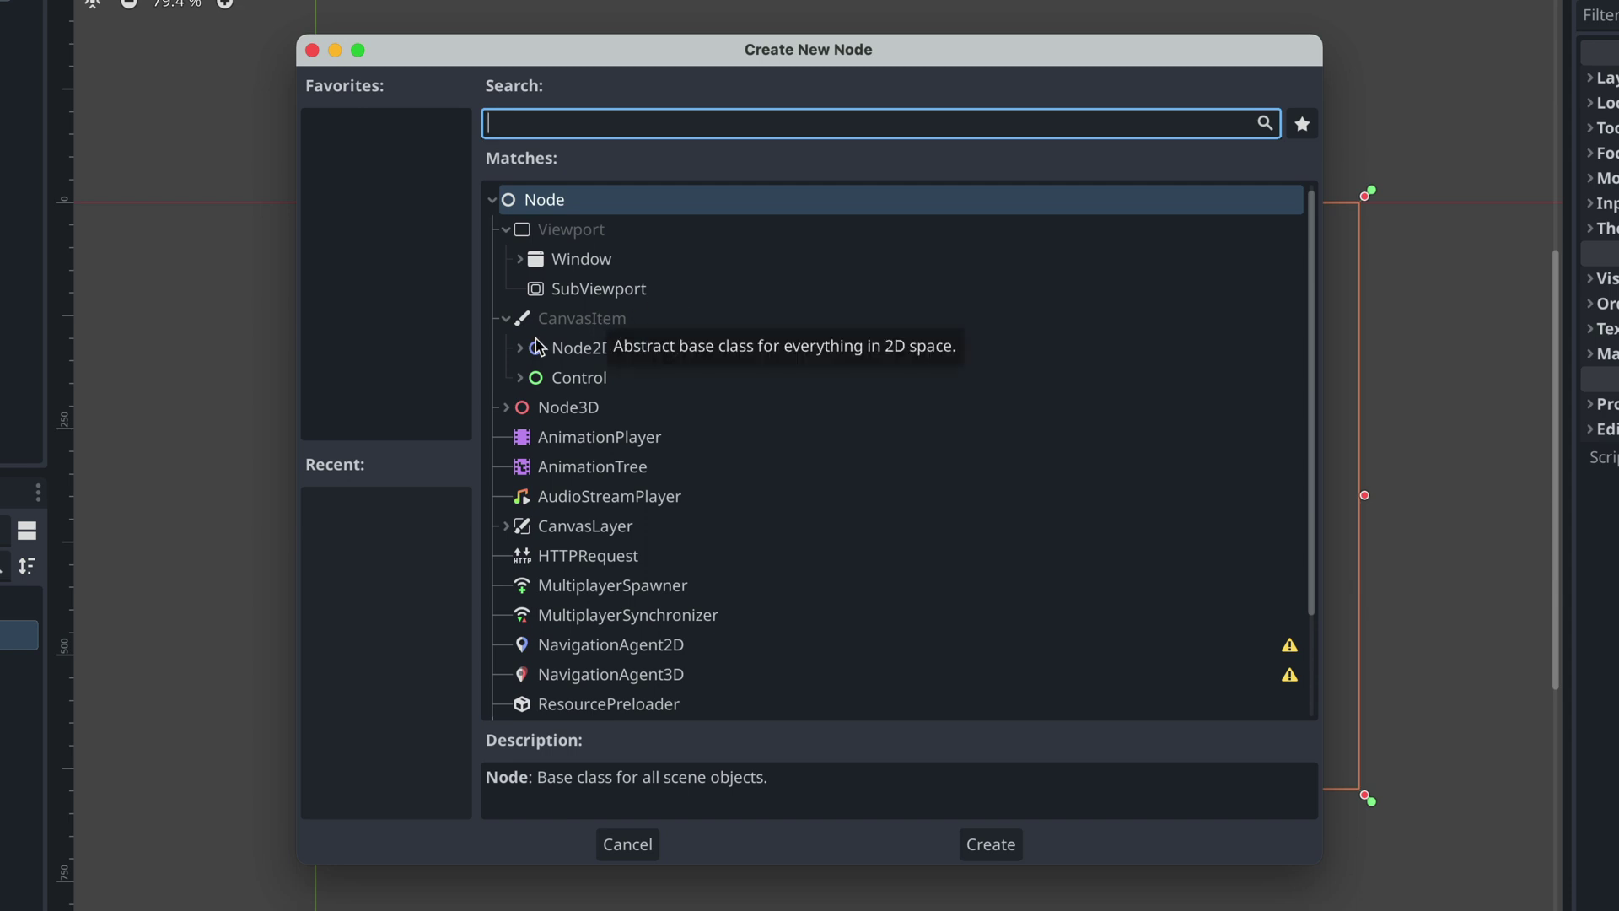
click(521, 349)
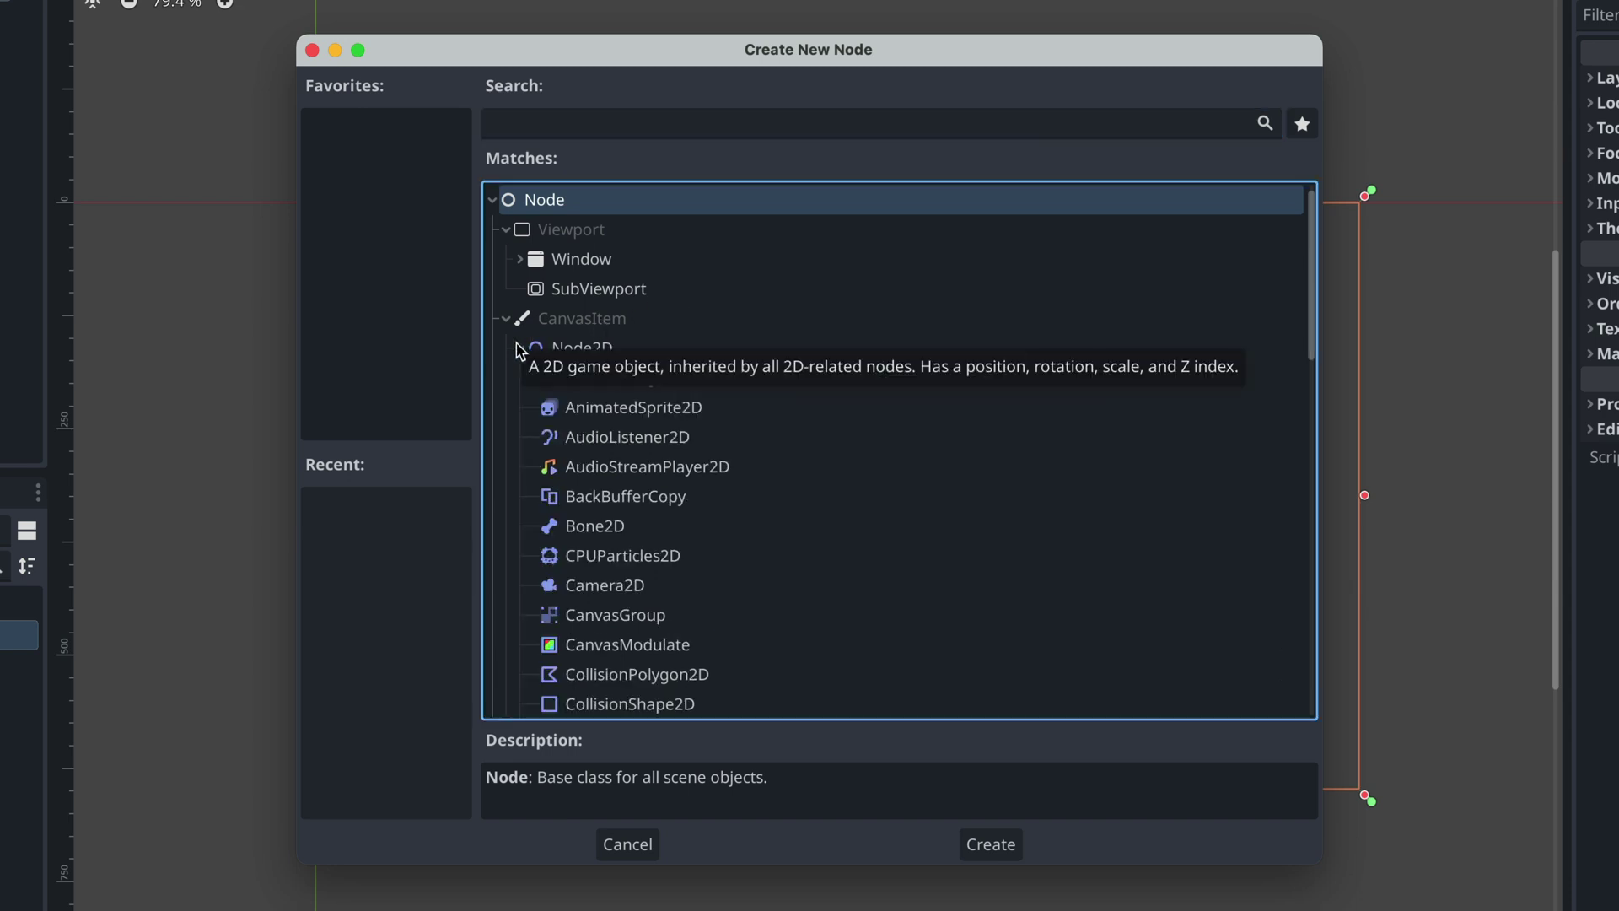
click(519, 348)
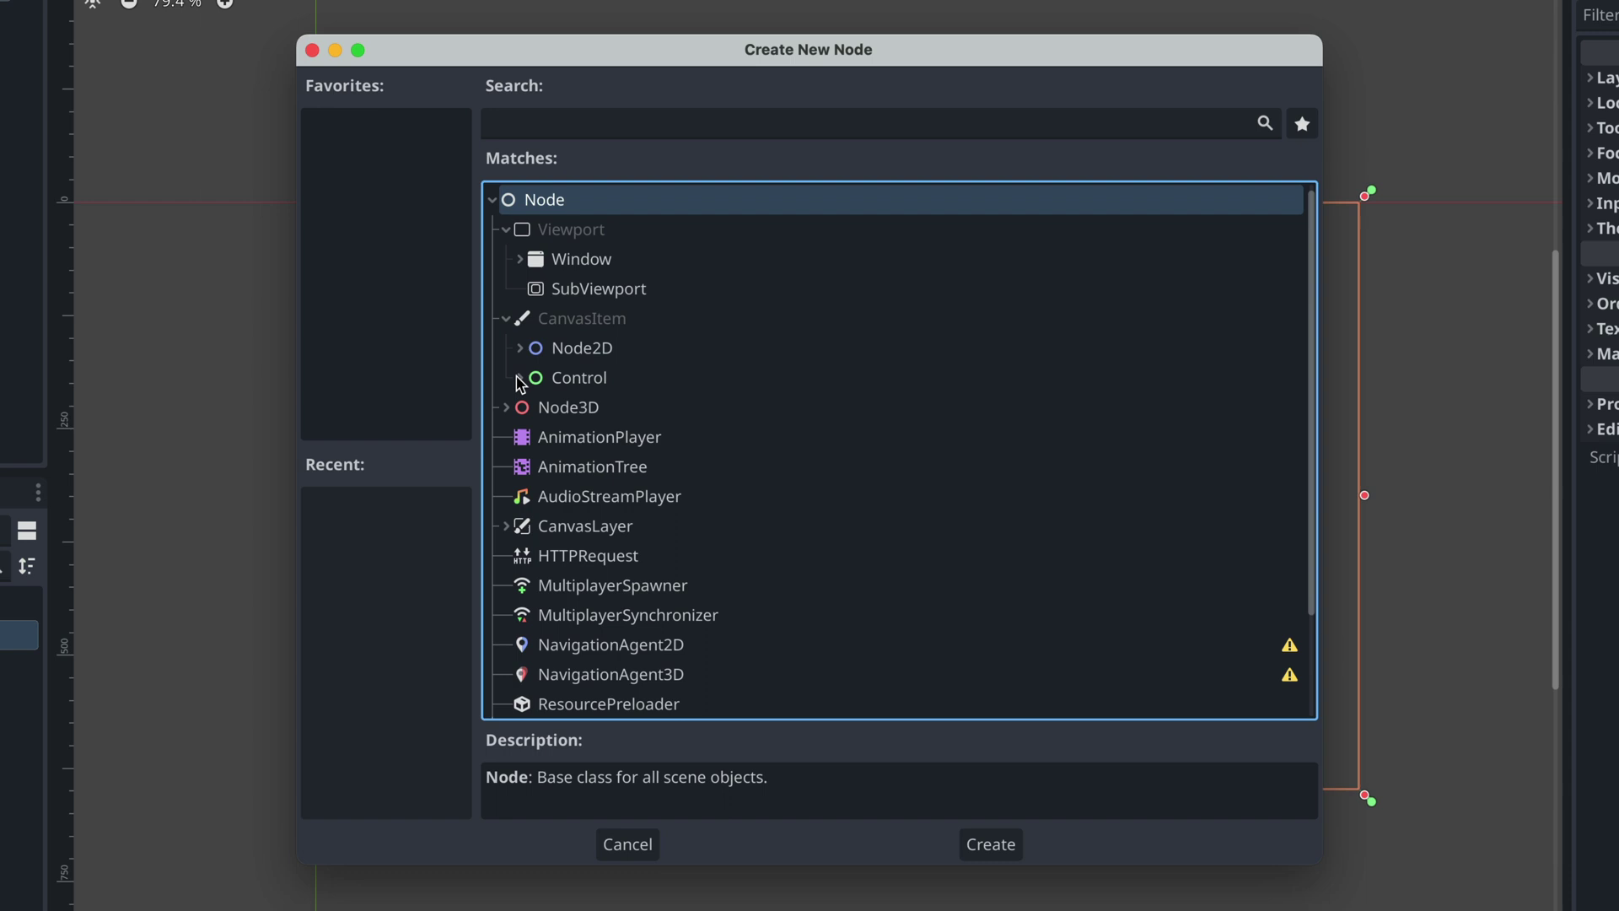
click(519, 378)
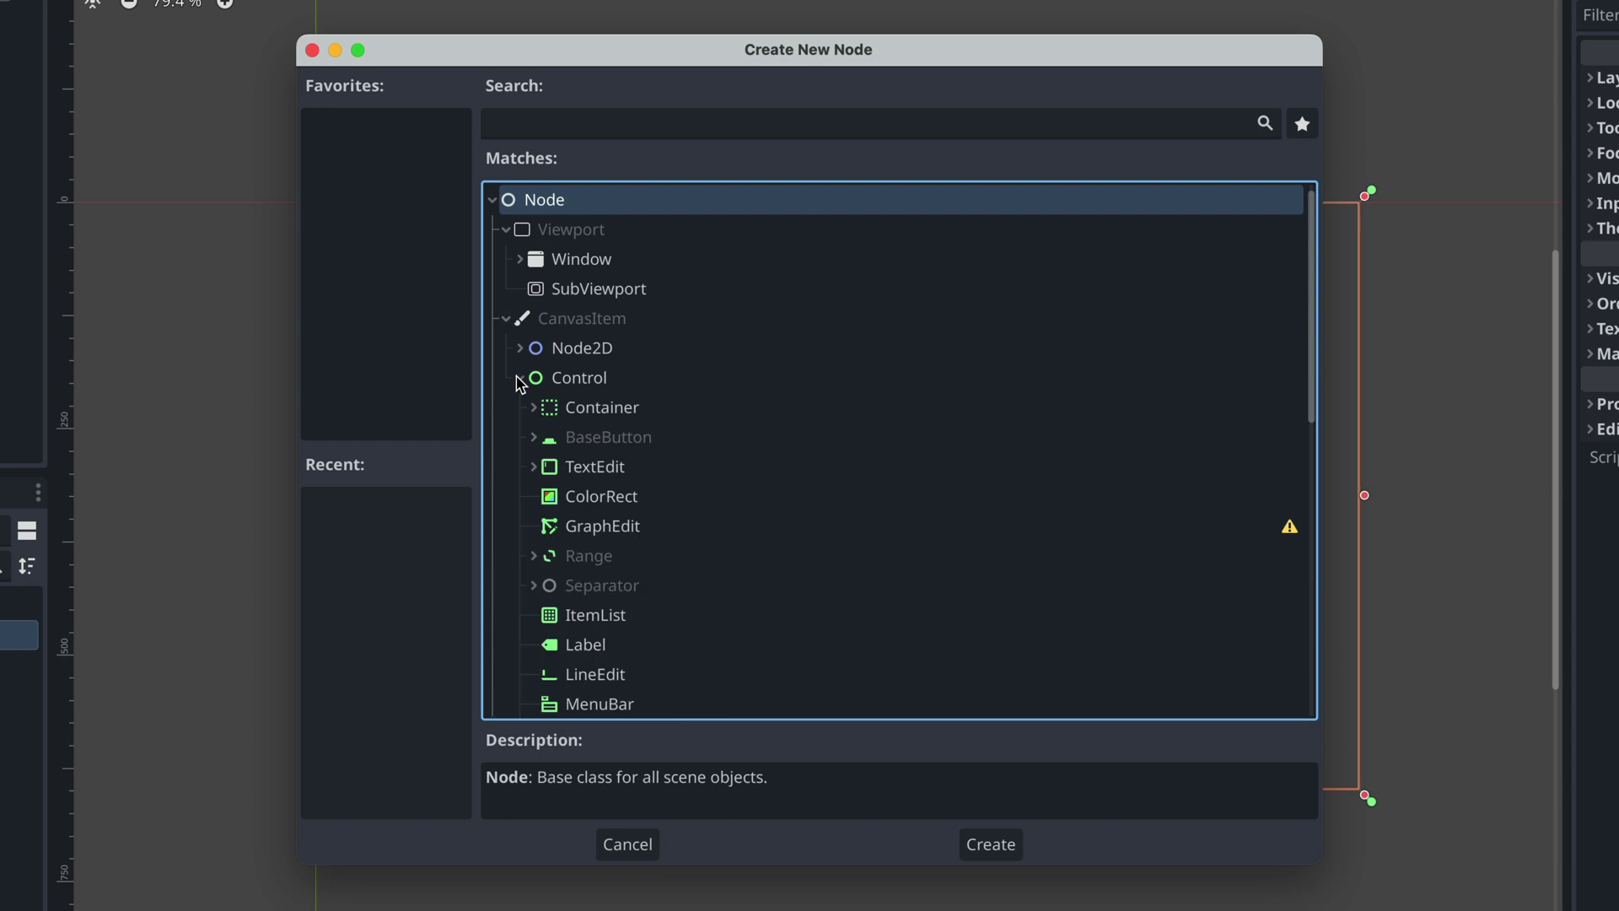
click(519, 378)
click(506, 409)
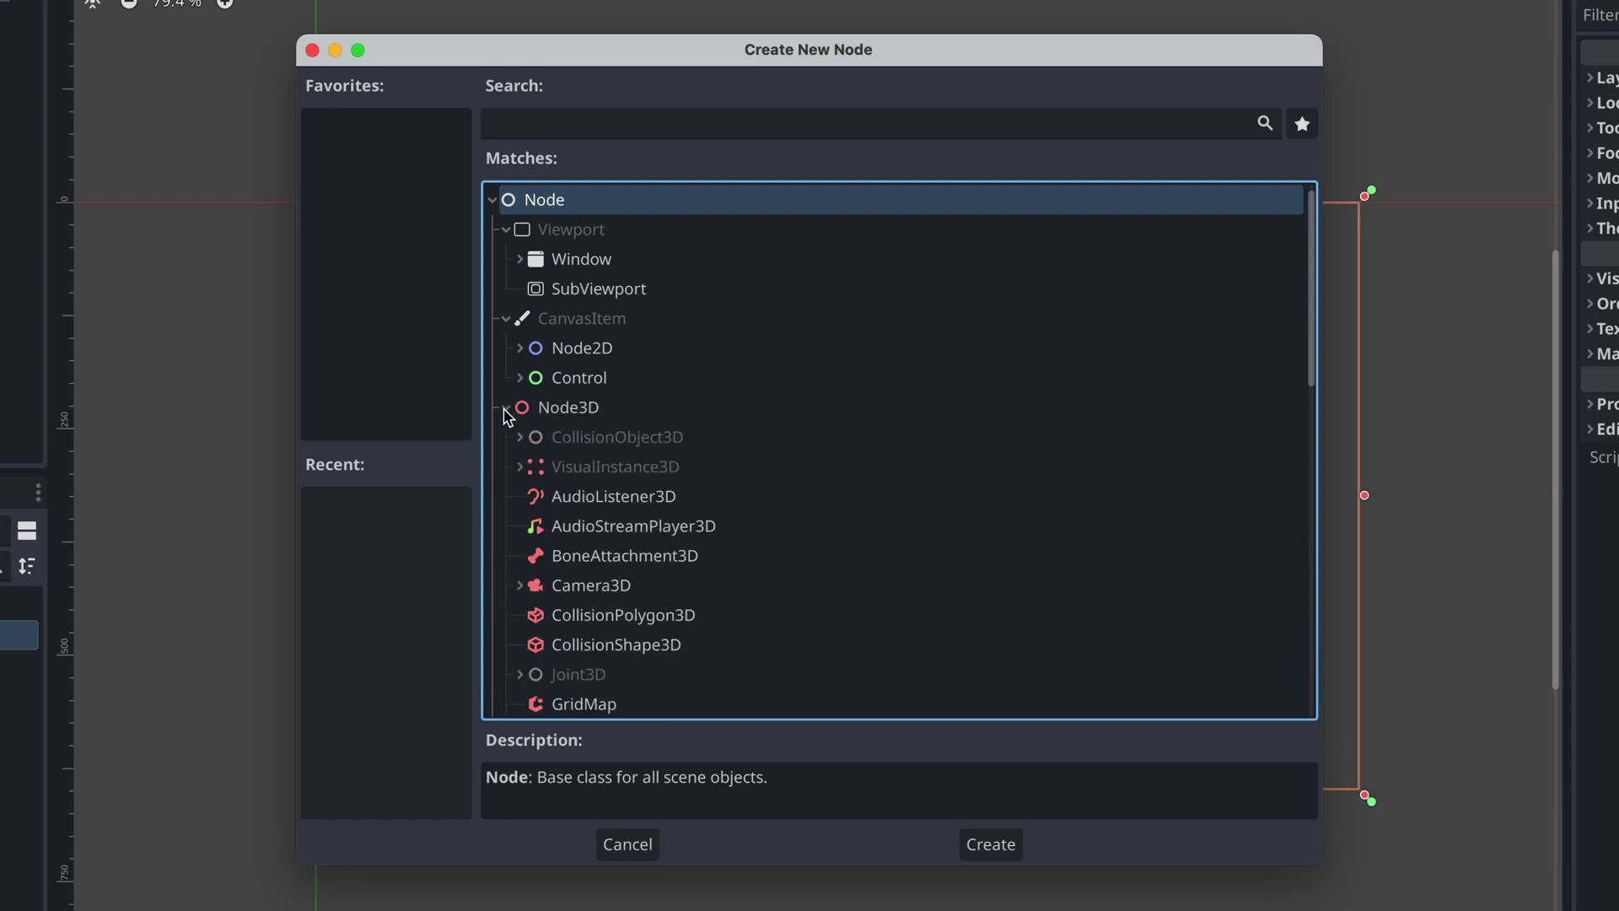
click(506, 408)
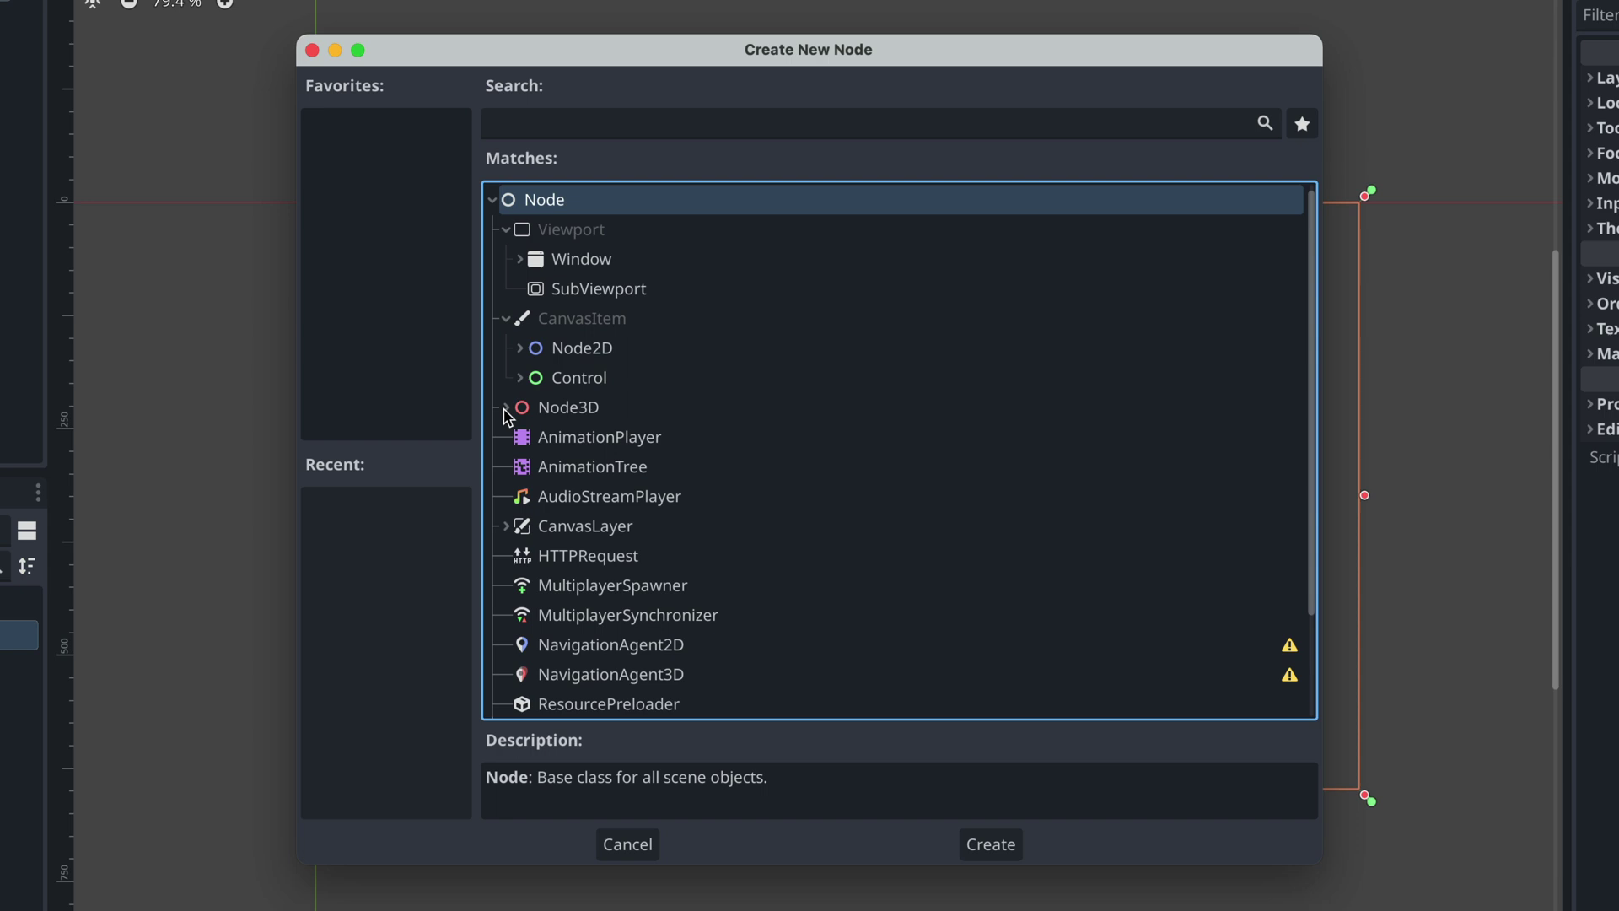
click(520, 378)
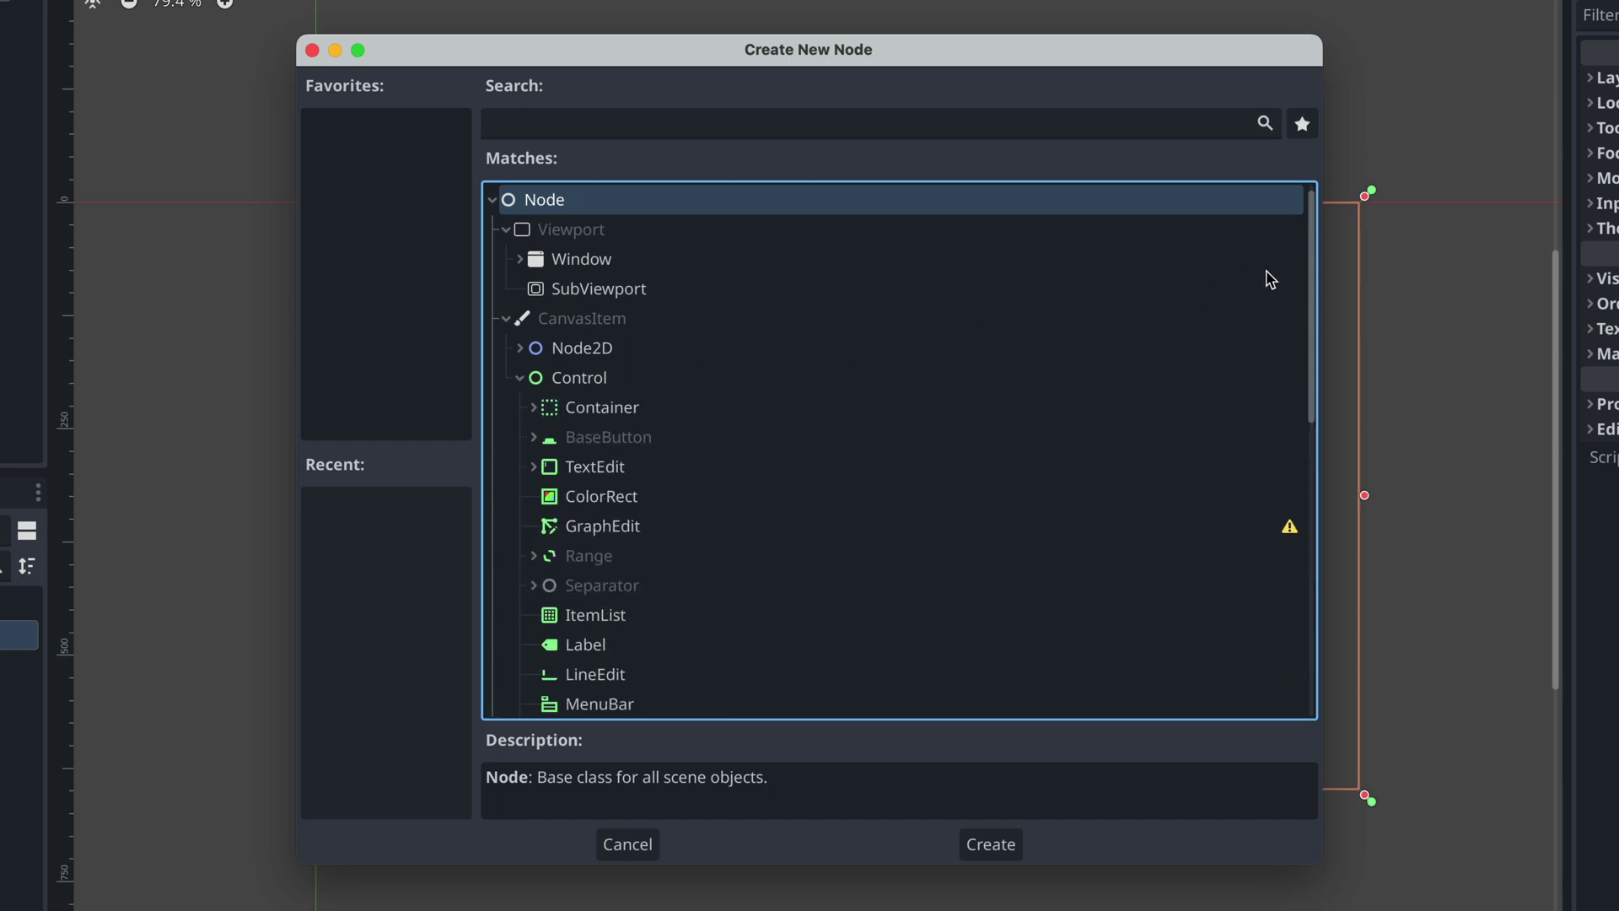
drag(1309, 280, 1306, 340)
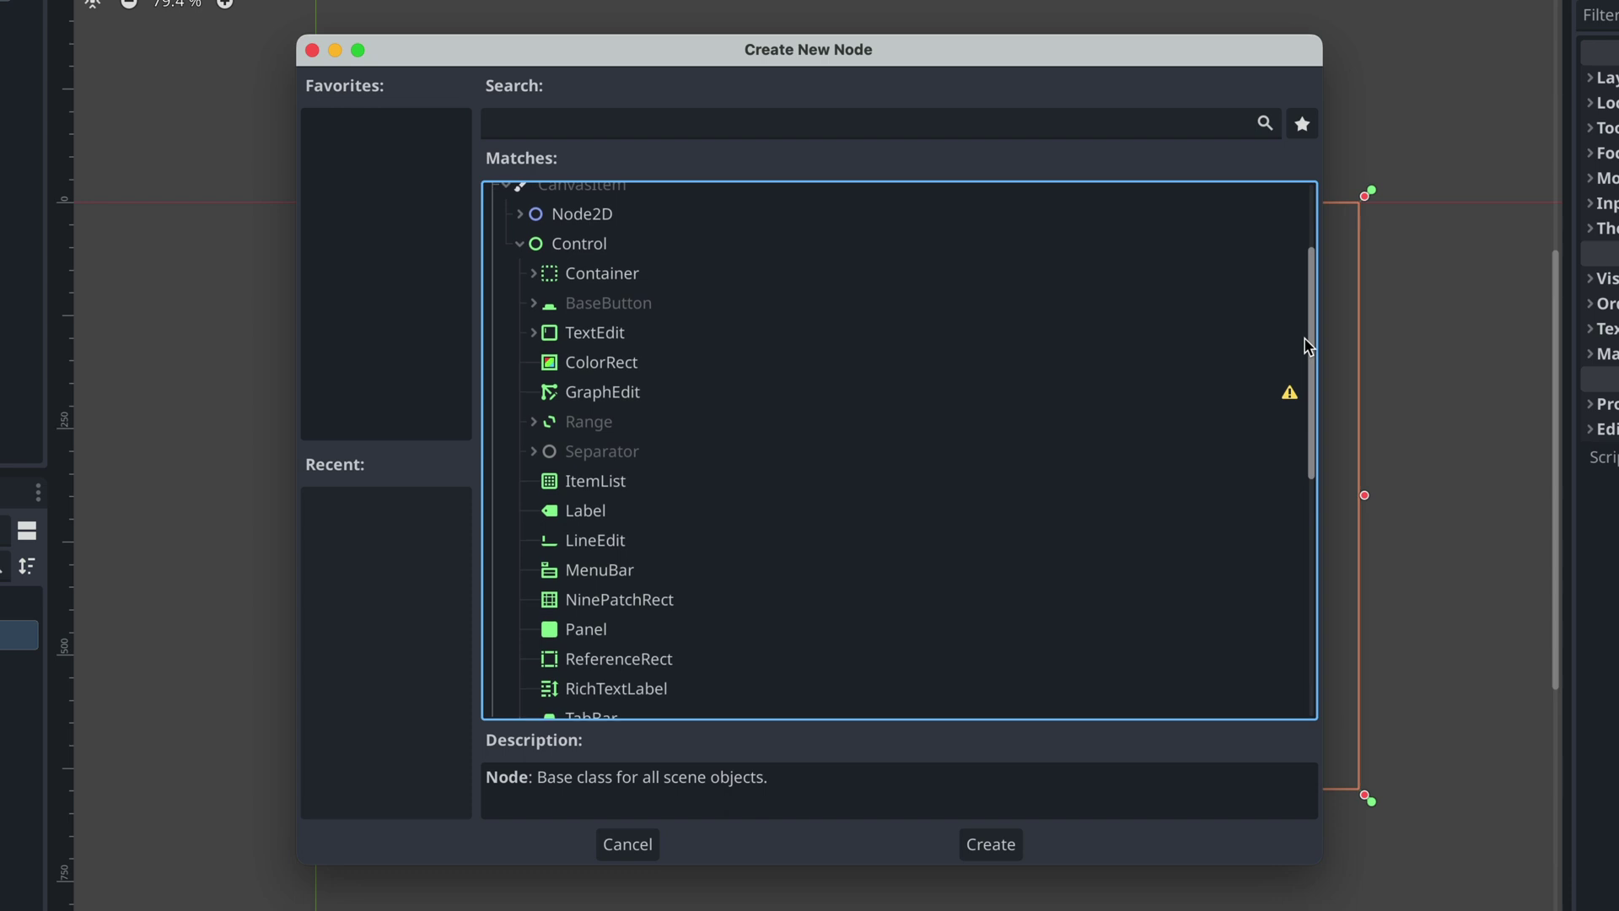
Step: Search for 'panel' and add a Panel node under the Control root
click(602, 629)
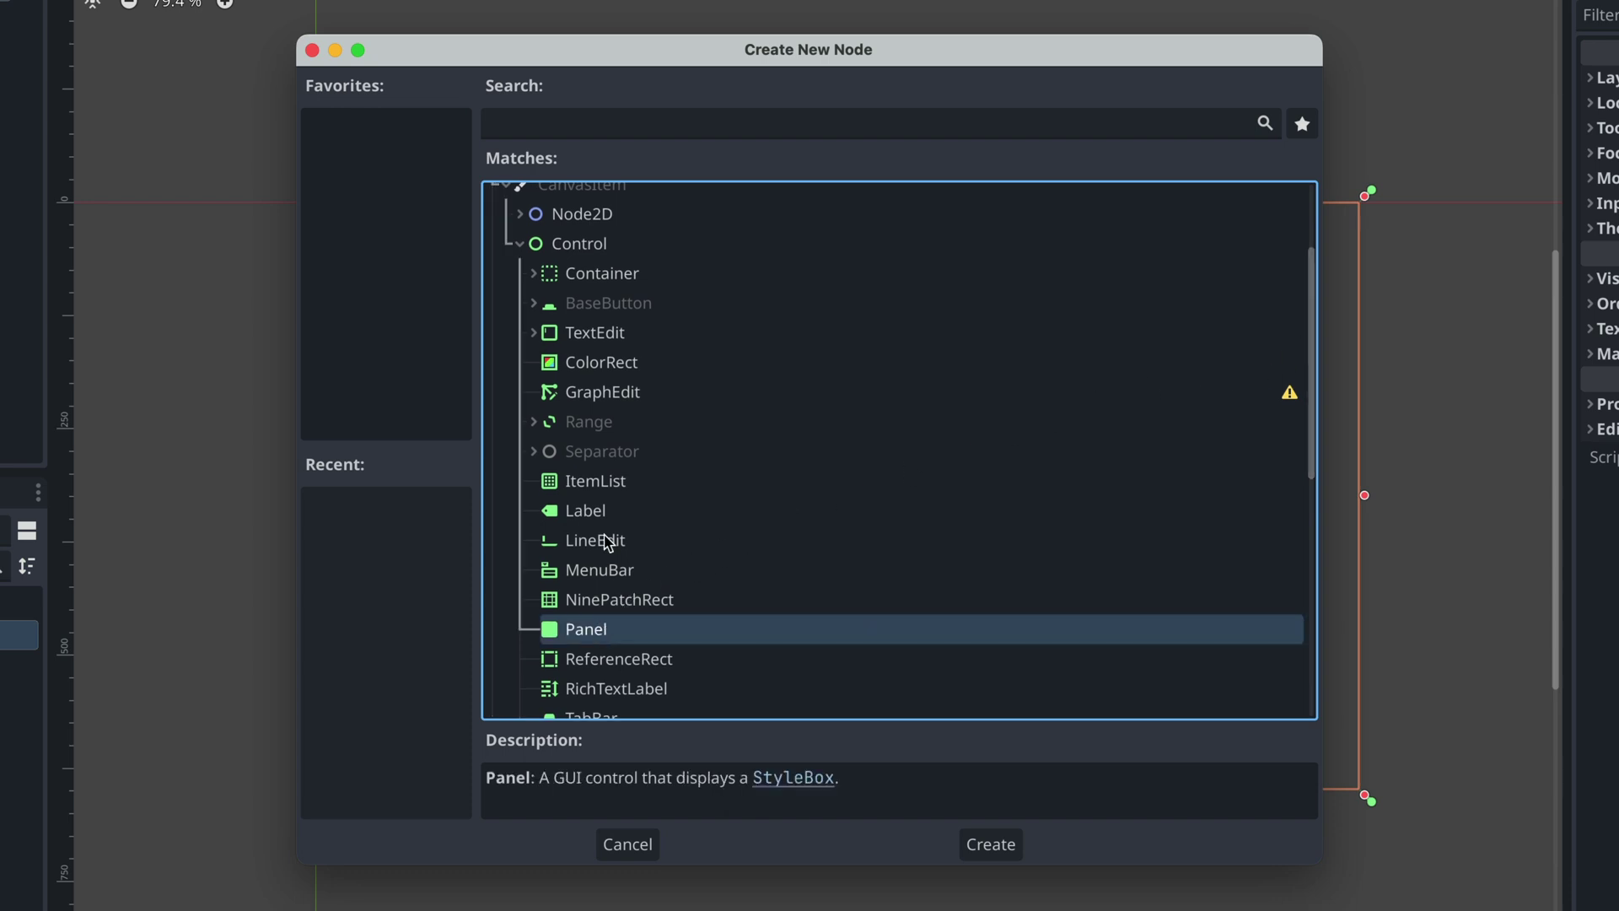
click(542, 132)
text(panel)
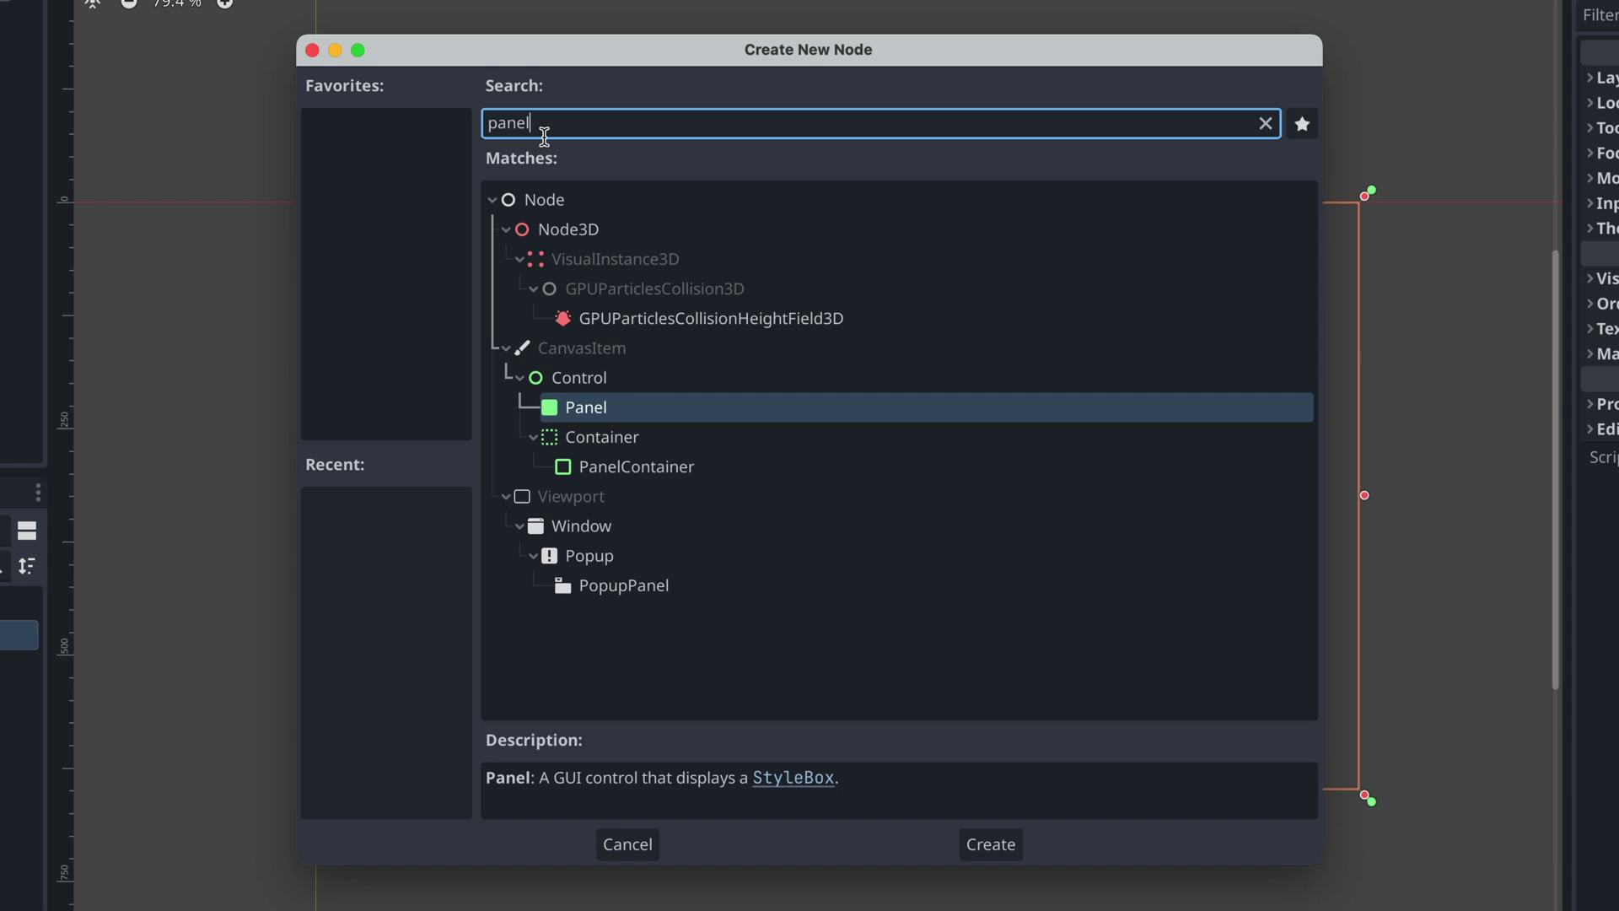
click(993, 843)
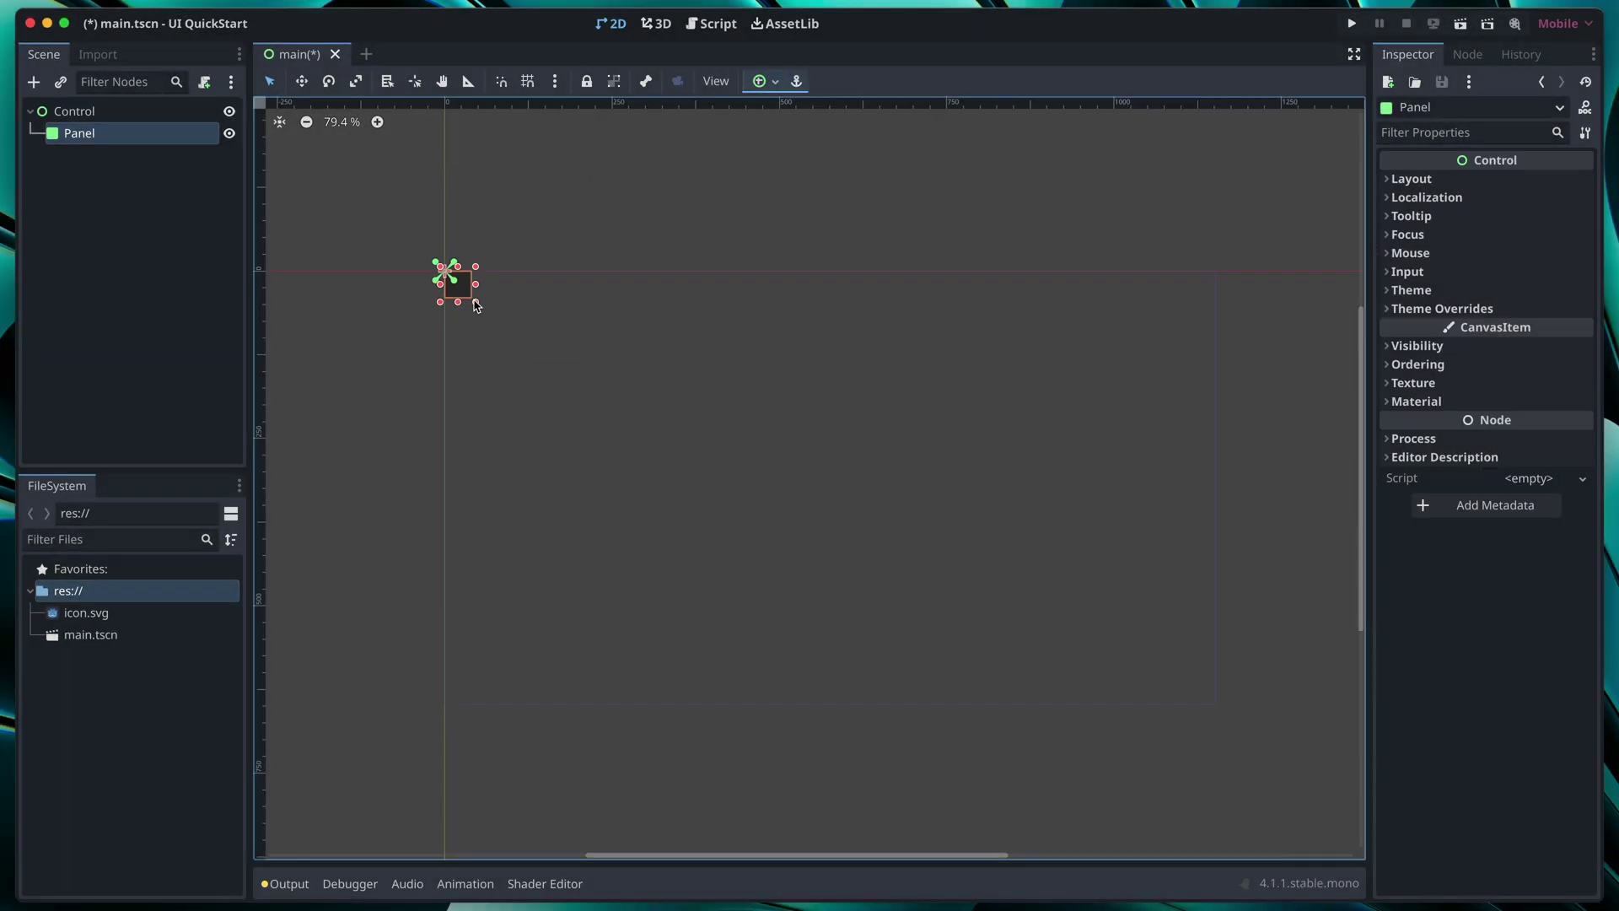
Step: Size the Panel to 384×139 px and place it at position (24, 24)
drag(477, 308, 533, 329)
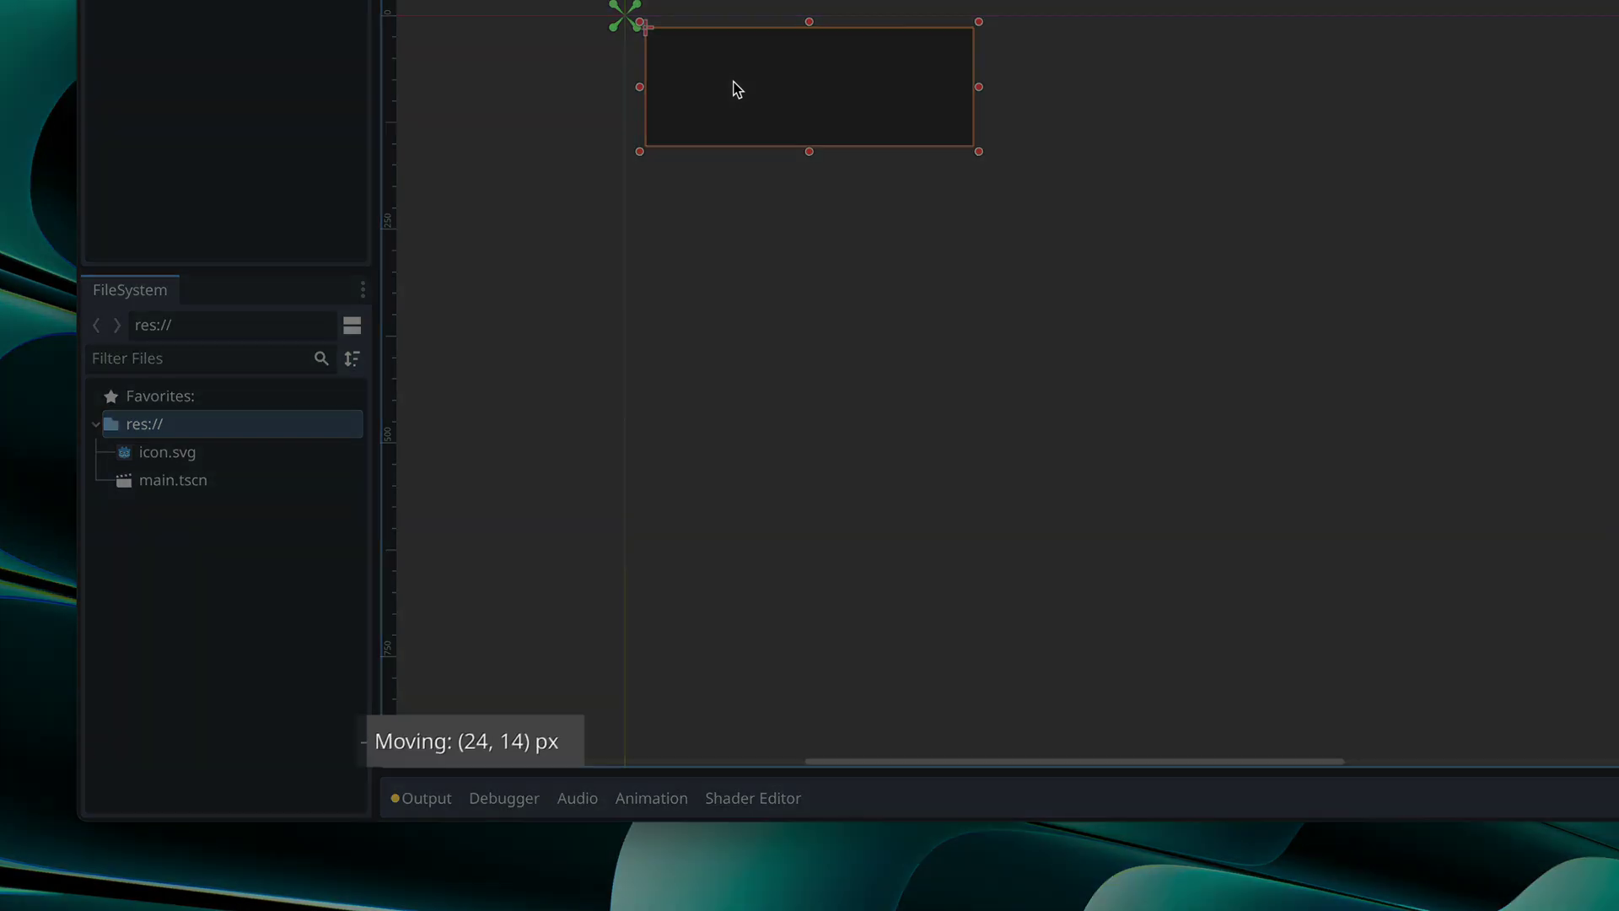
drag(737, 88, 739, 89)
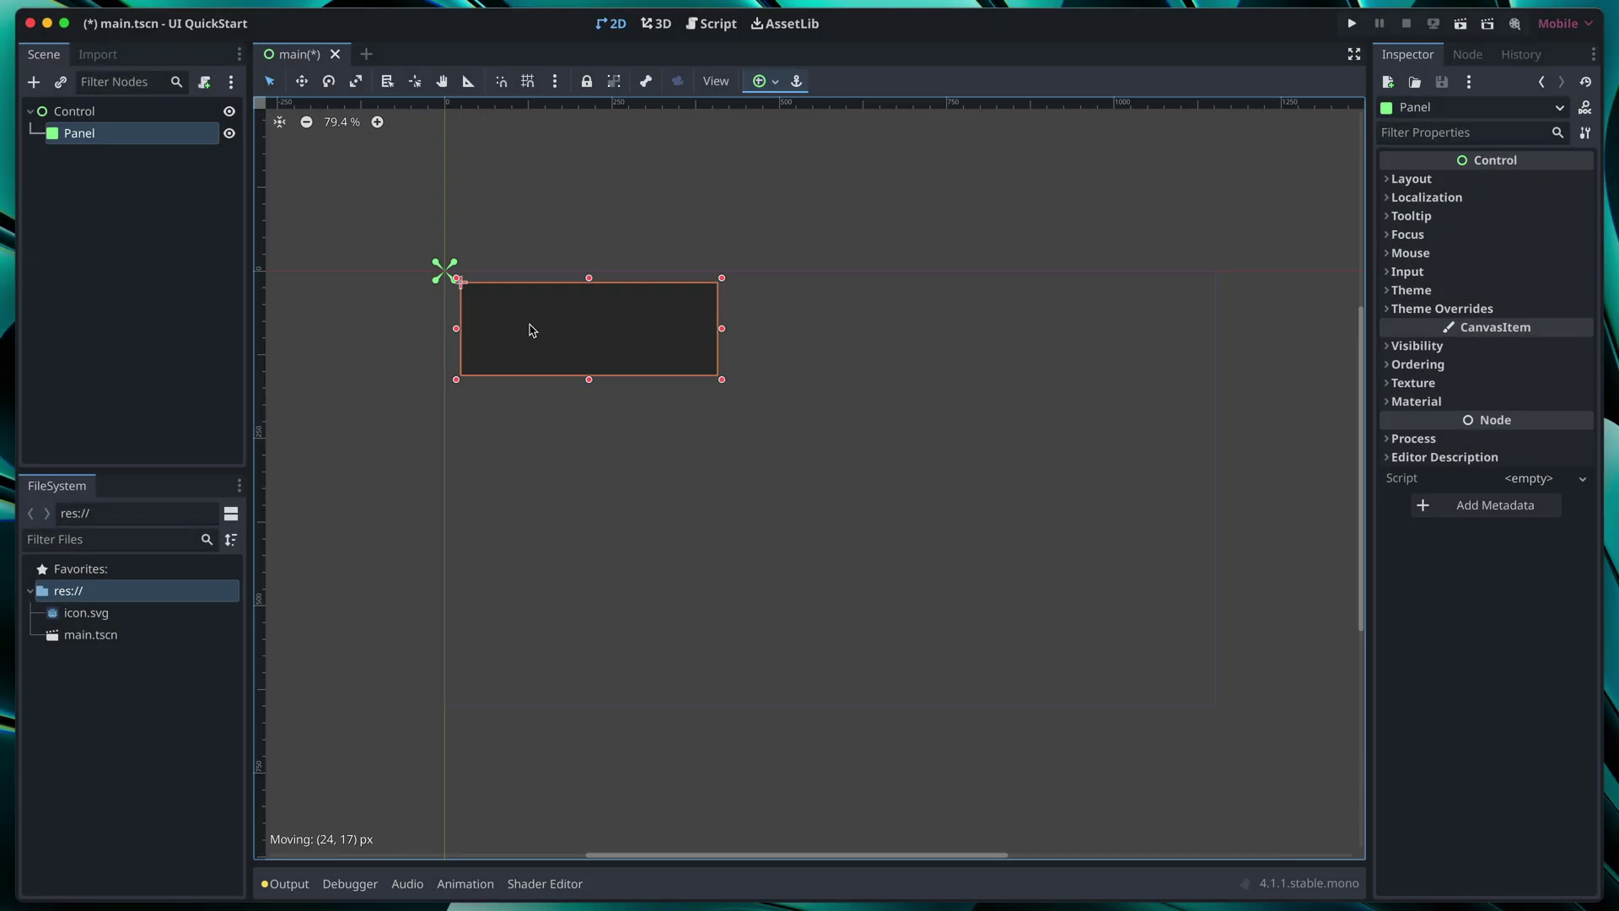
drag(532, 329, 532, 330)
click(1395, 182)
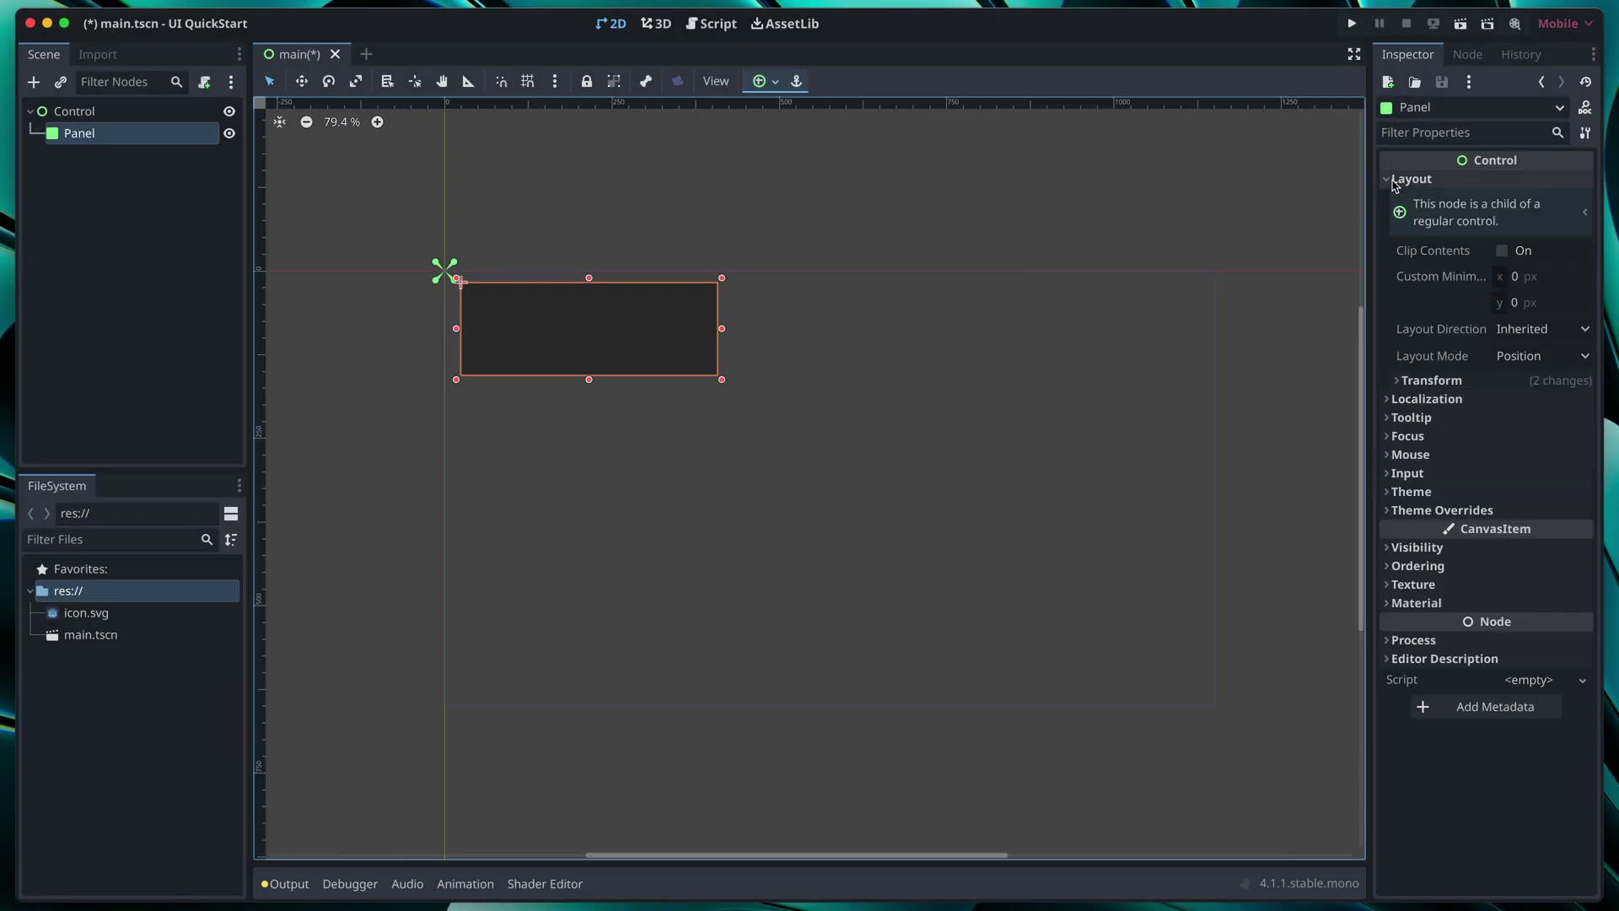
click(1417, 379)
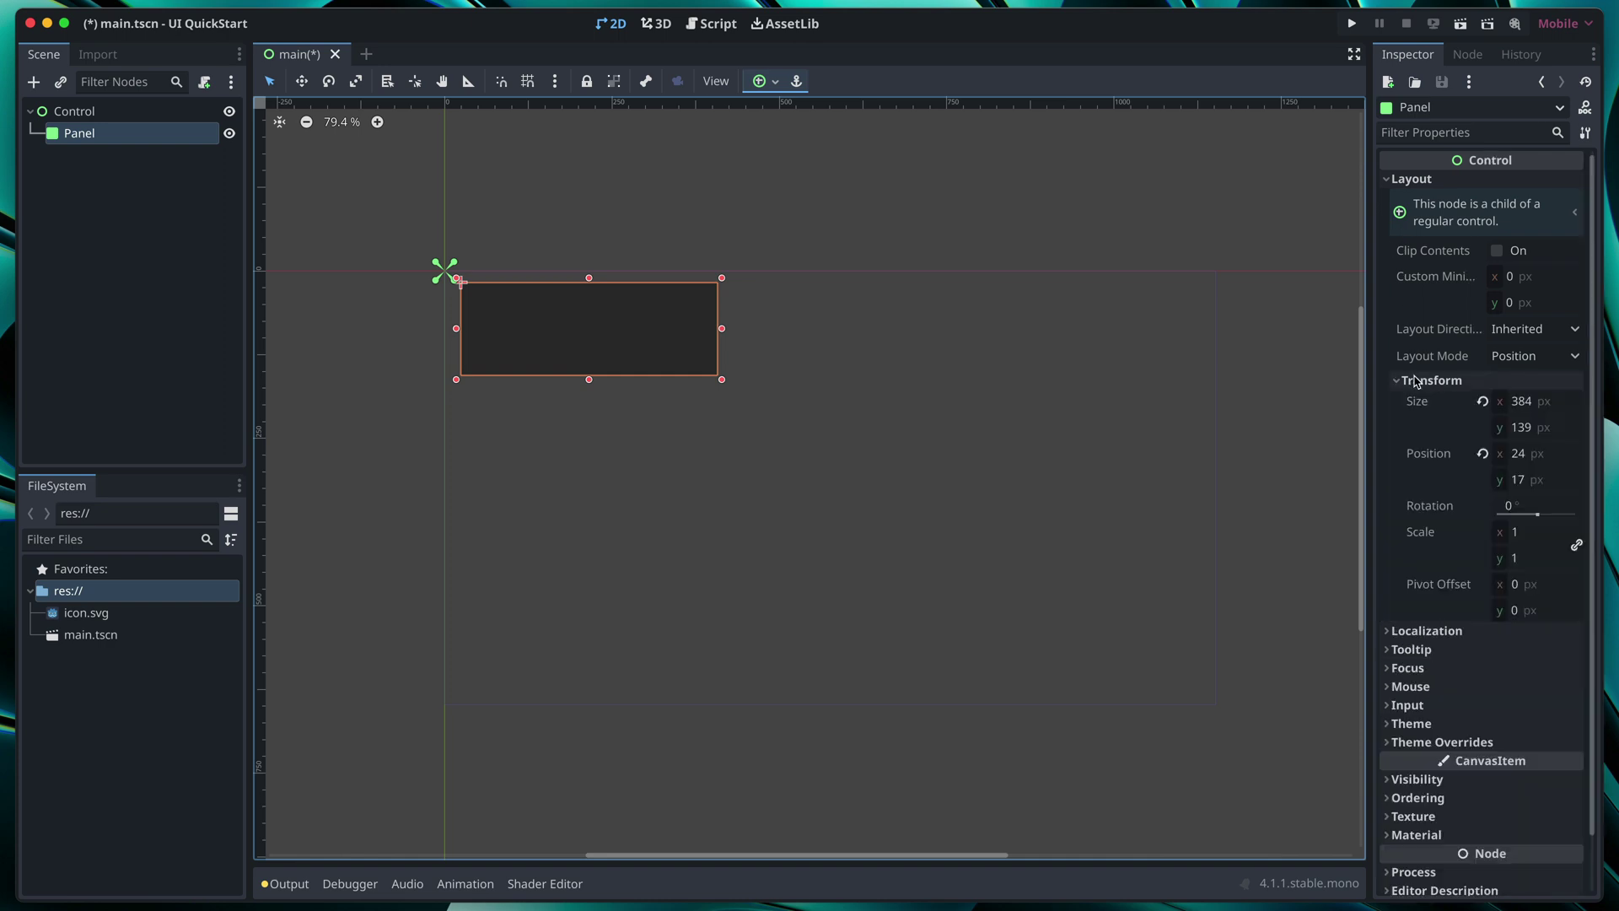
click(1549, 479)
key(Return)
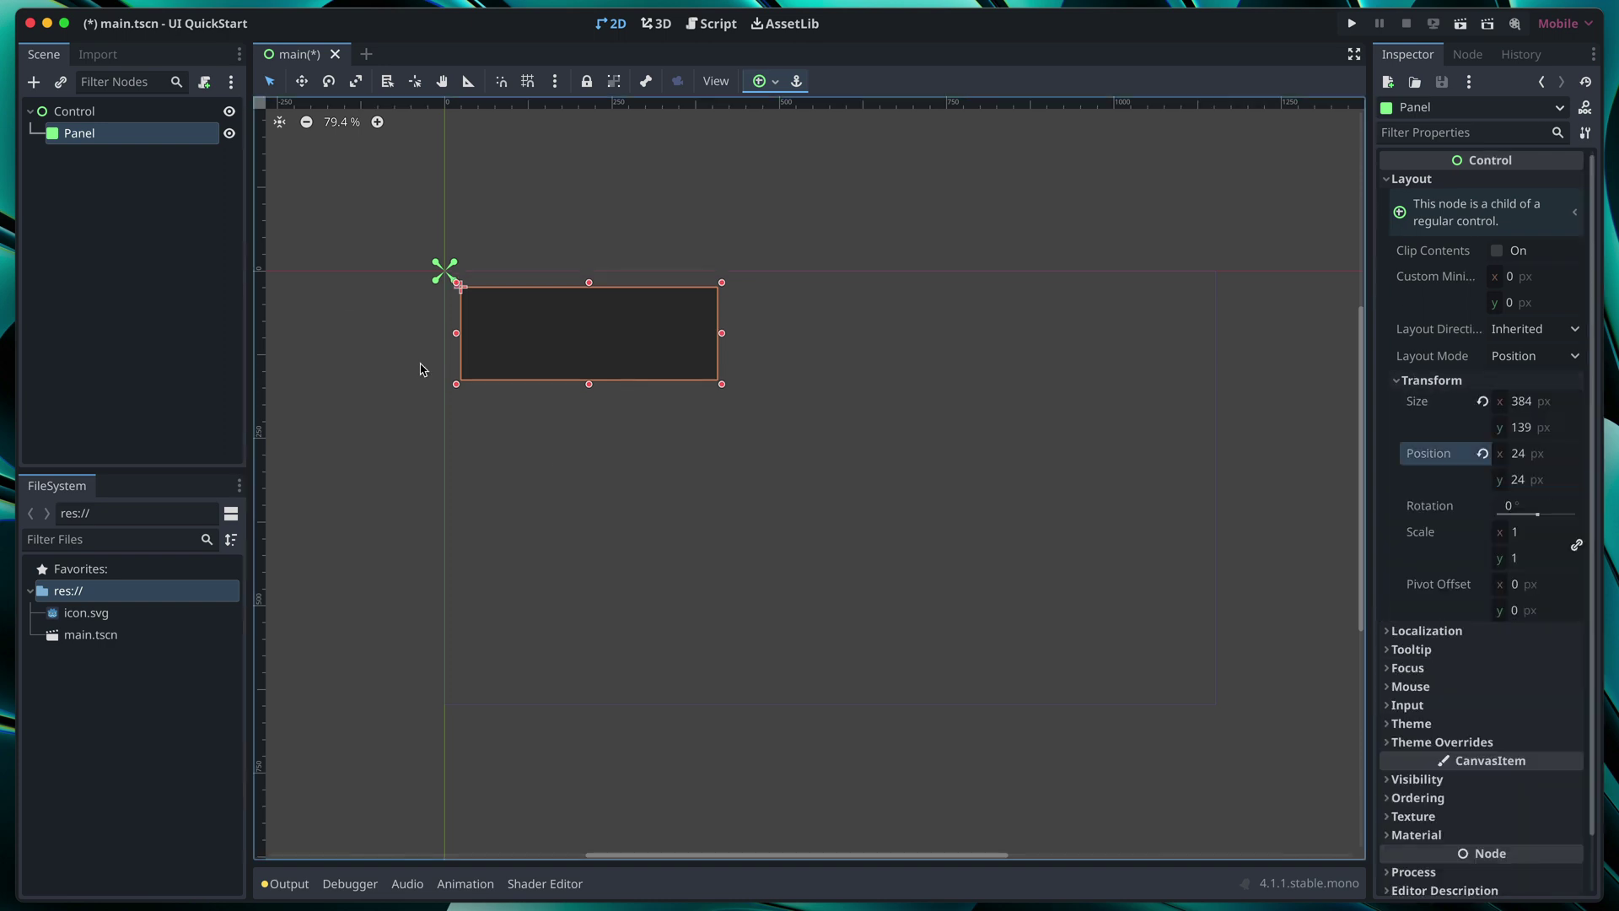
Step: Rename the panel PlayerInfoBox
double_click(88, 139)
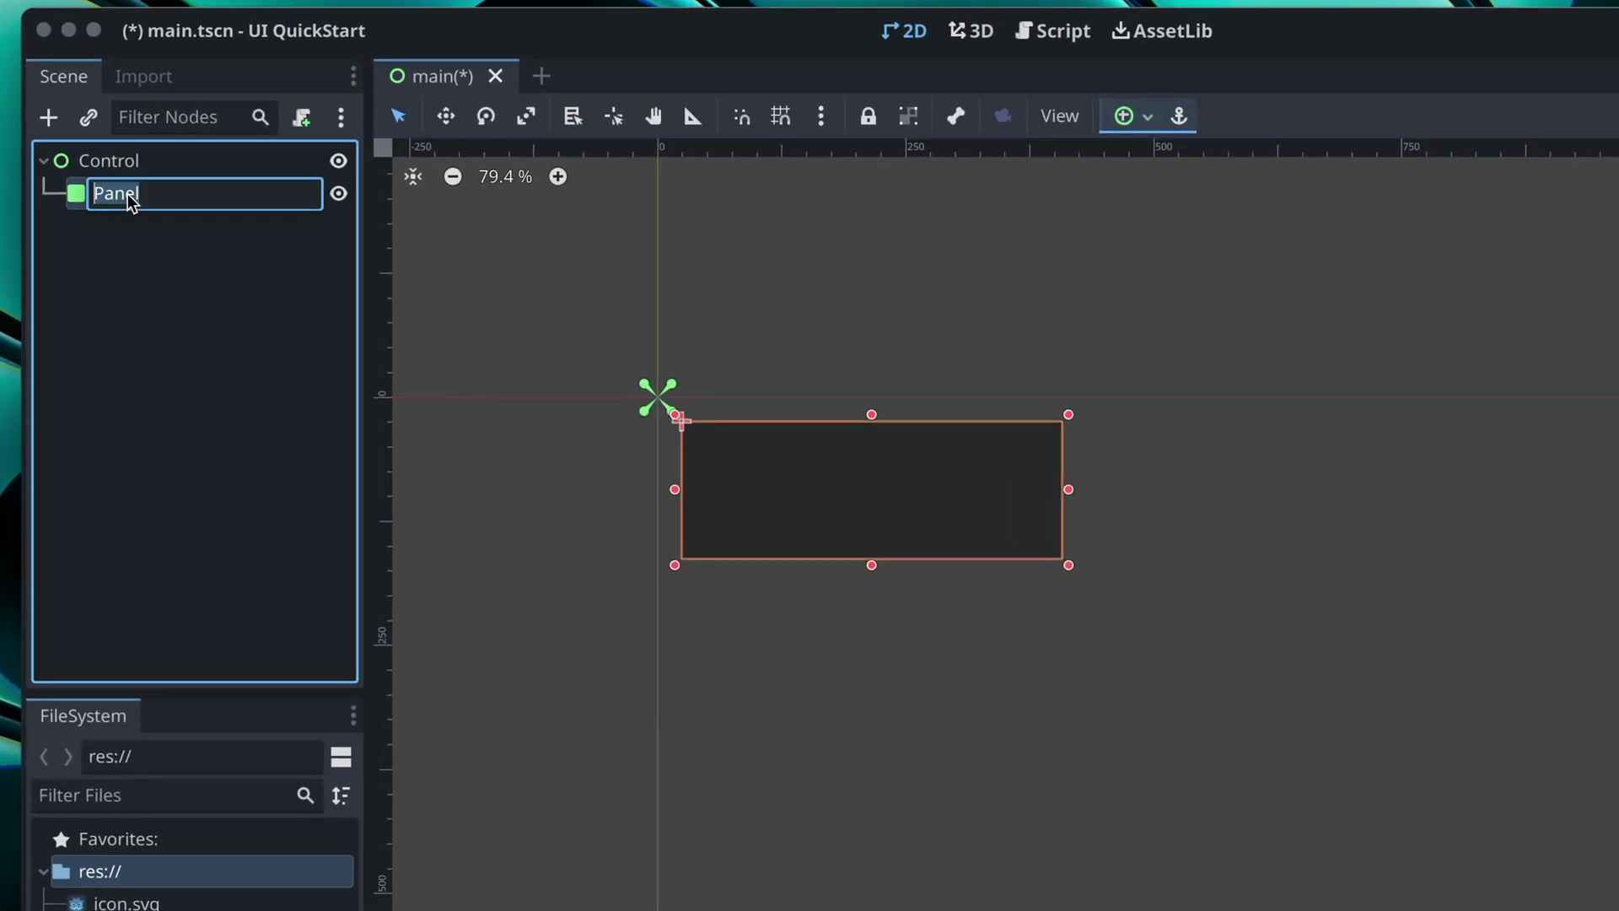
text(PlayerInfoBox)
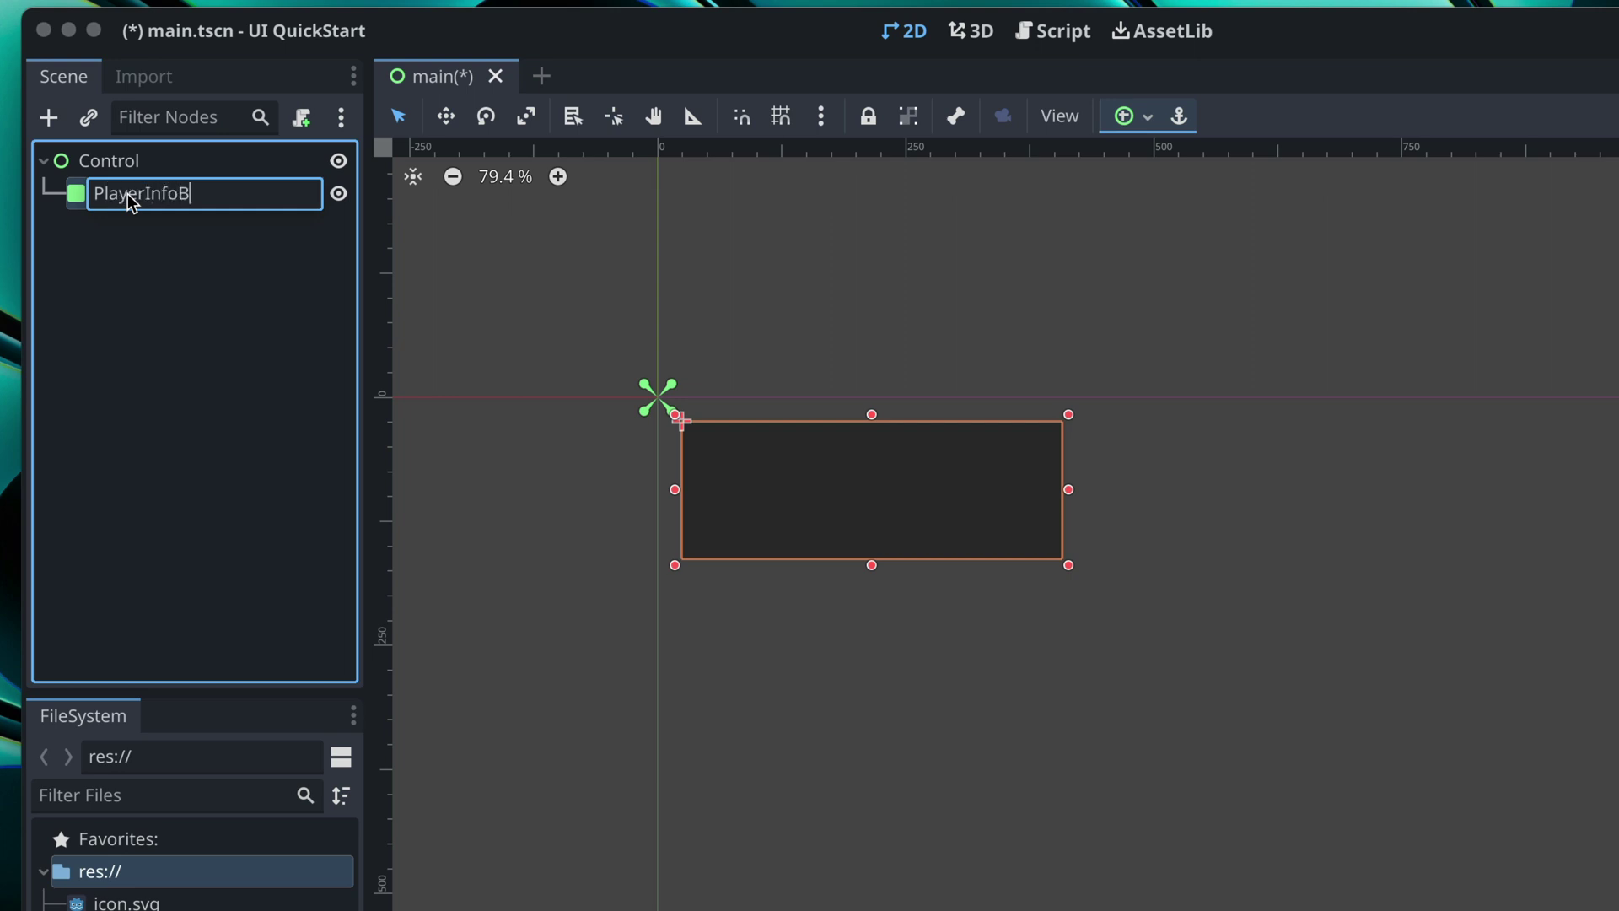
key(Return)
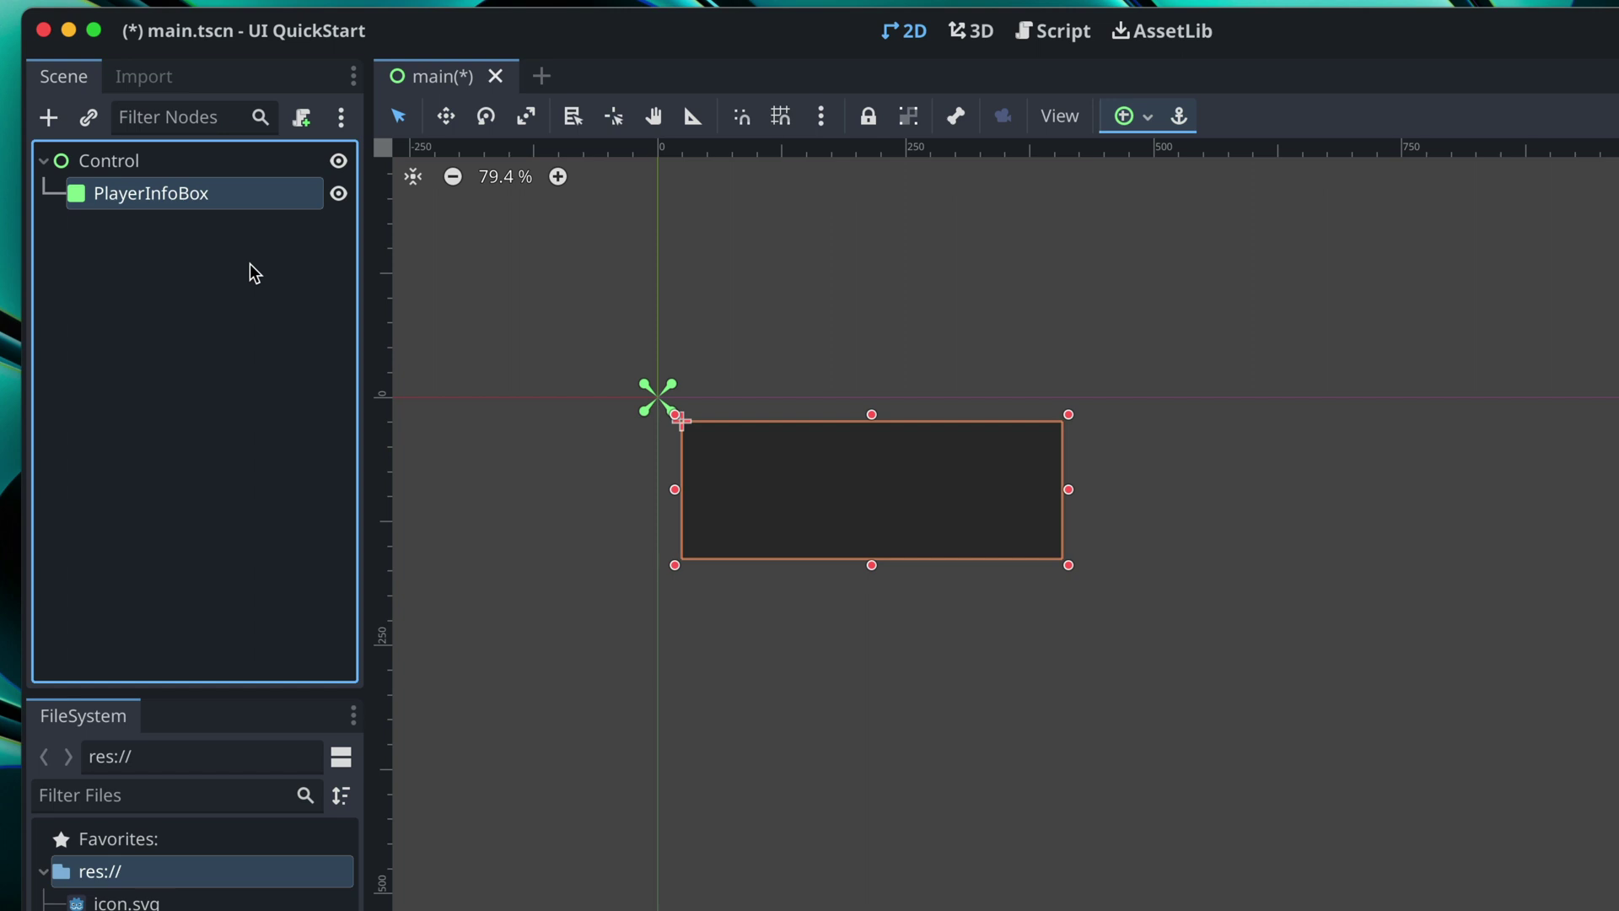
Step: Add a child Panel to PlayerInfoBox and rename it AvatarFrame
right_click(194, 203)
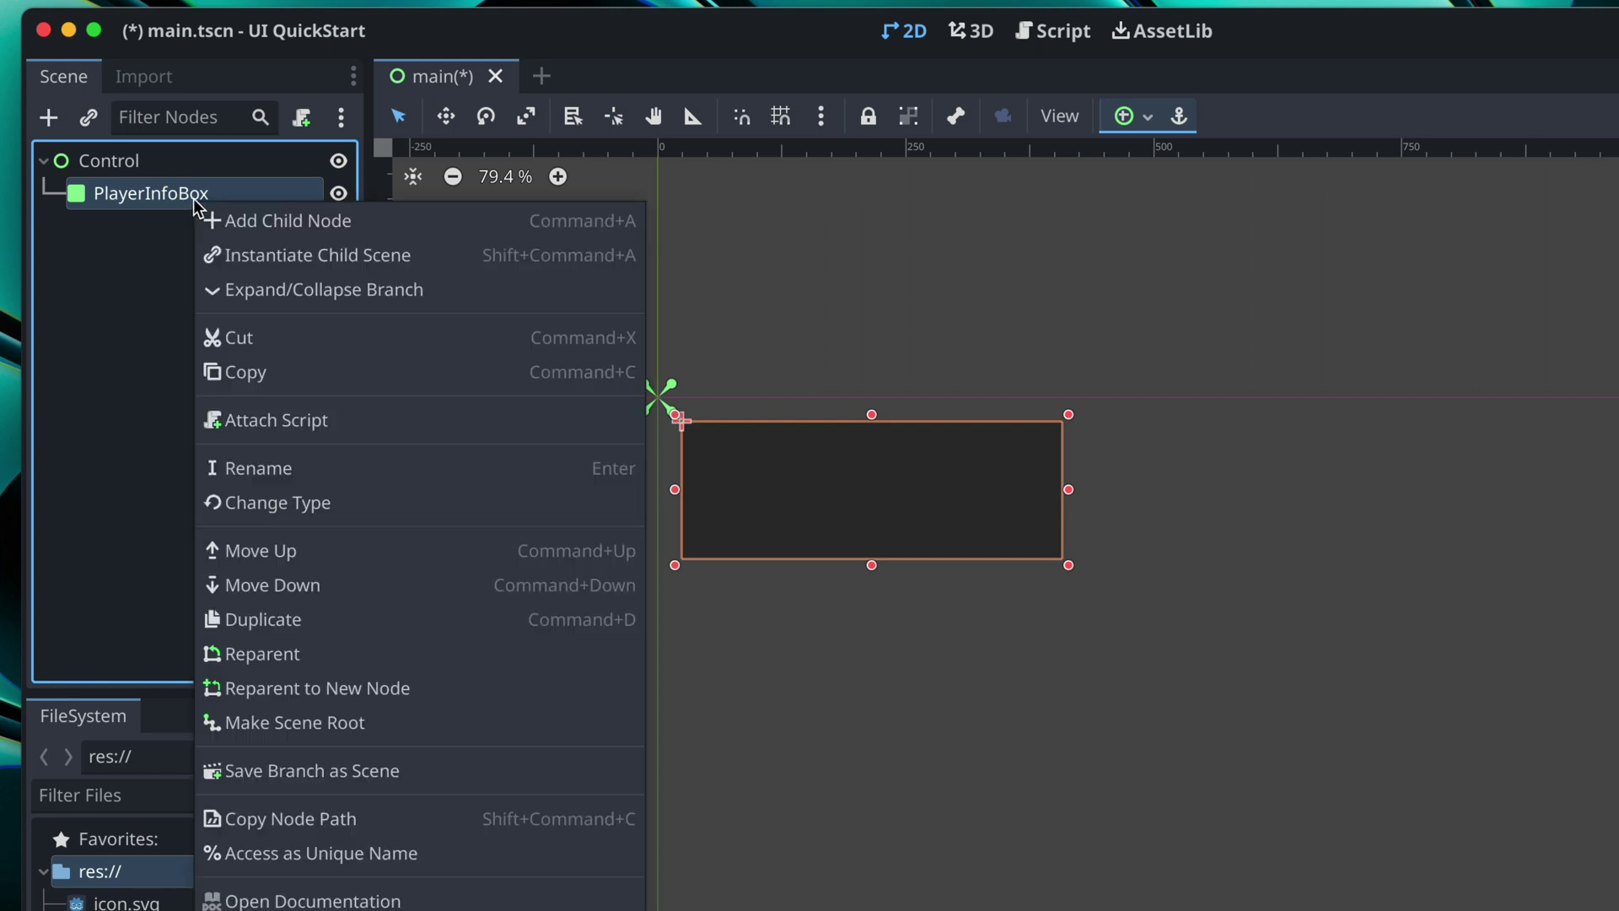
click(227, 222)
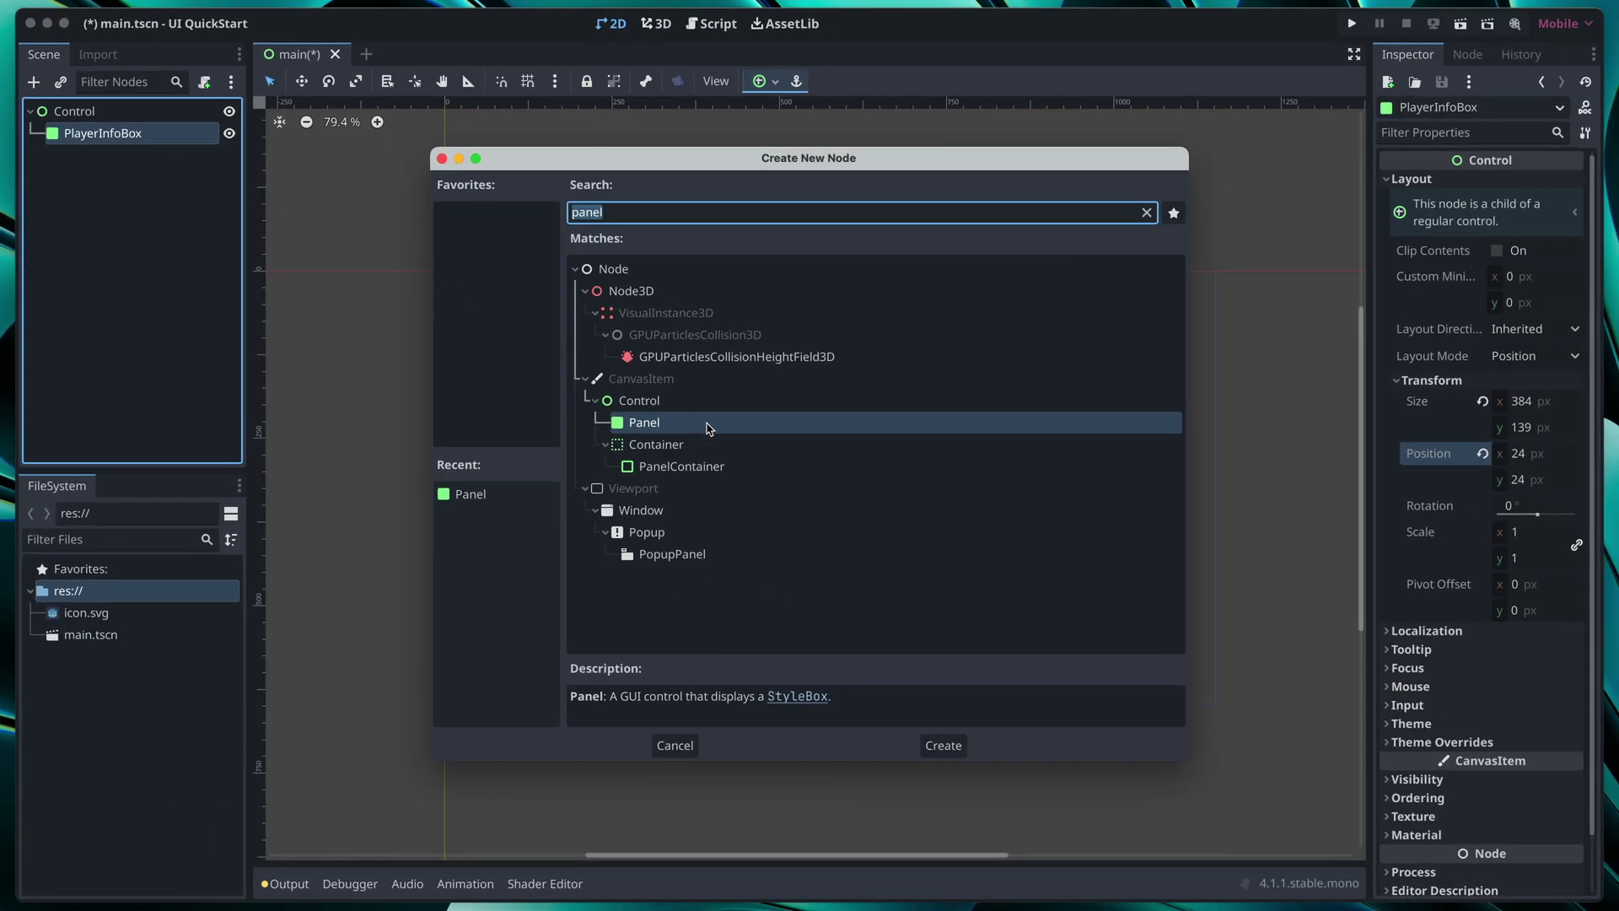
double_click(708, 423)
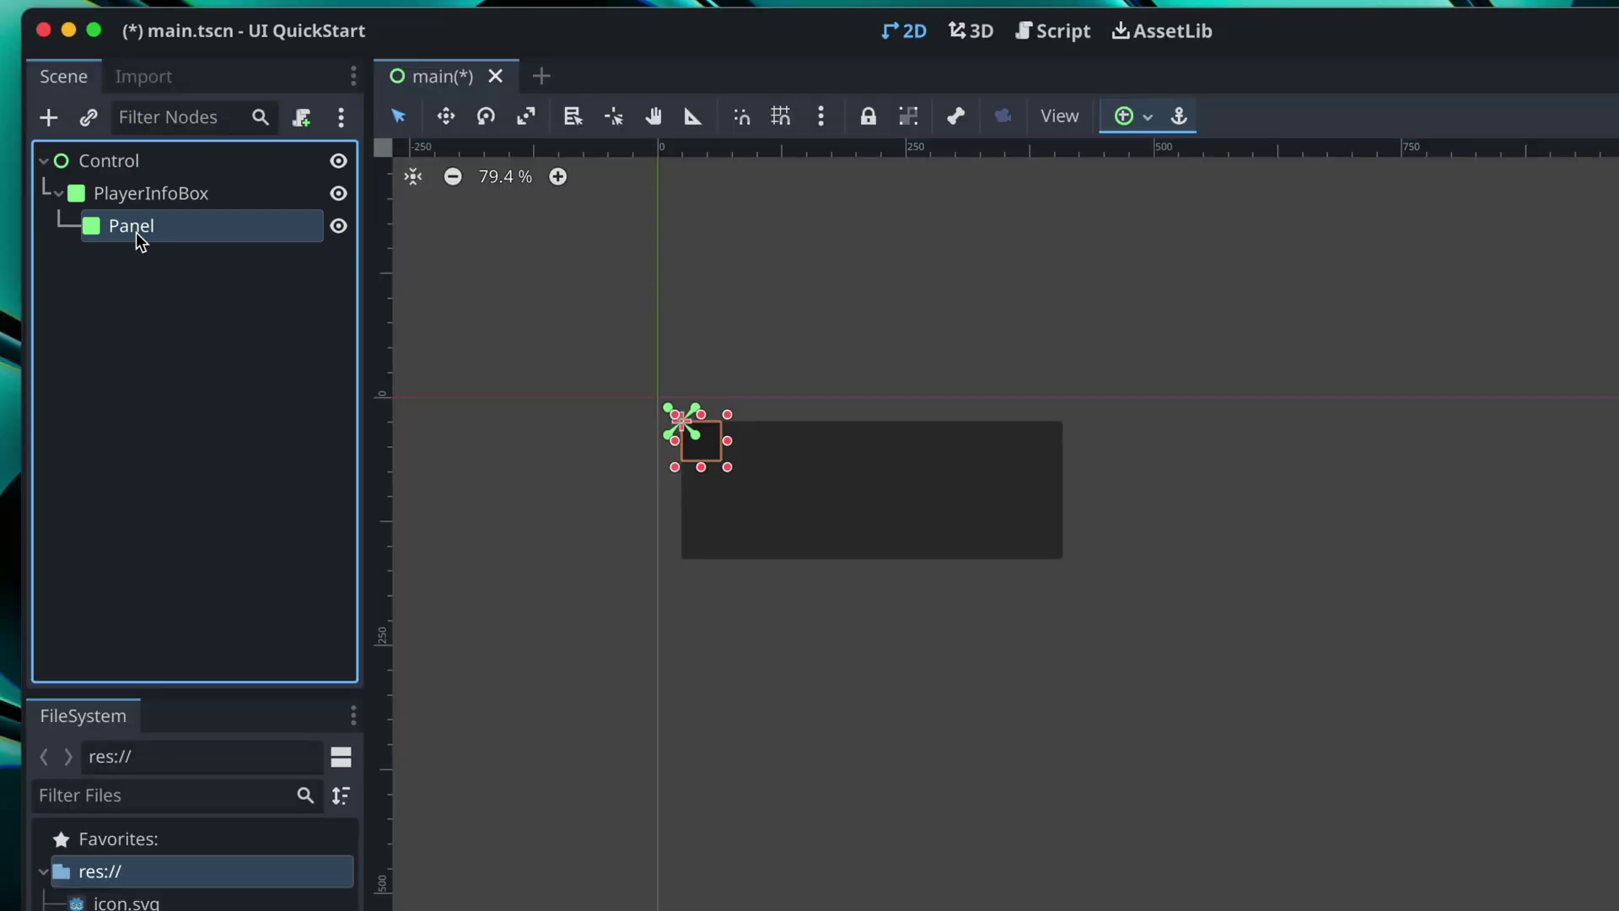
double_click(136, 229)
text(Ava)
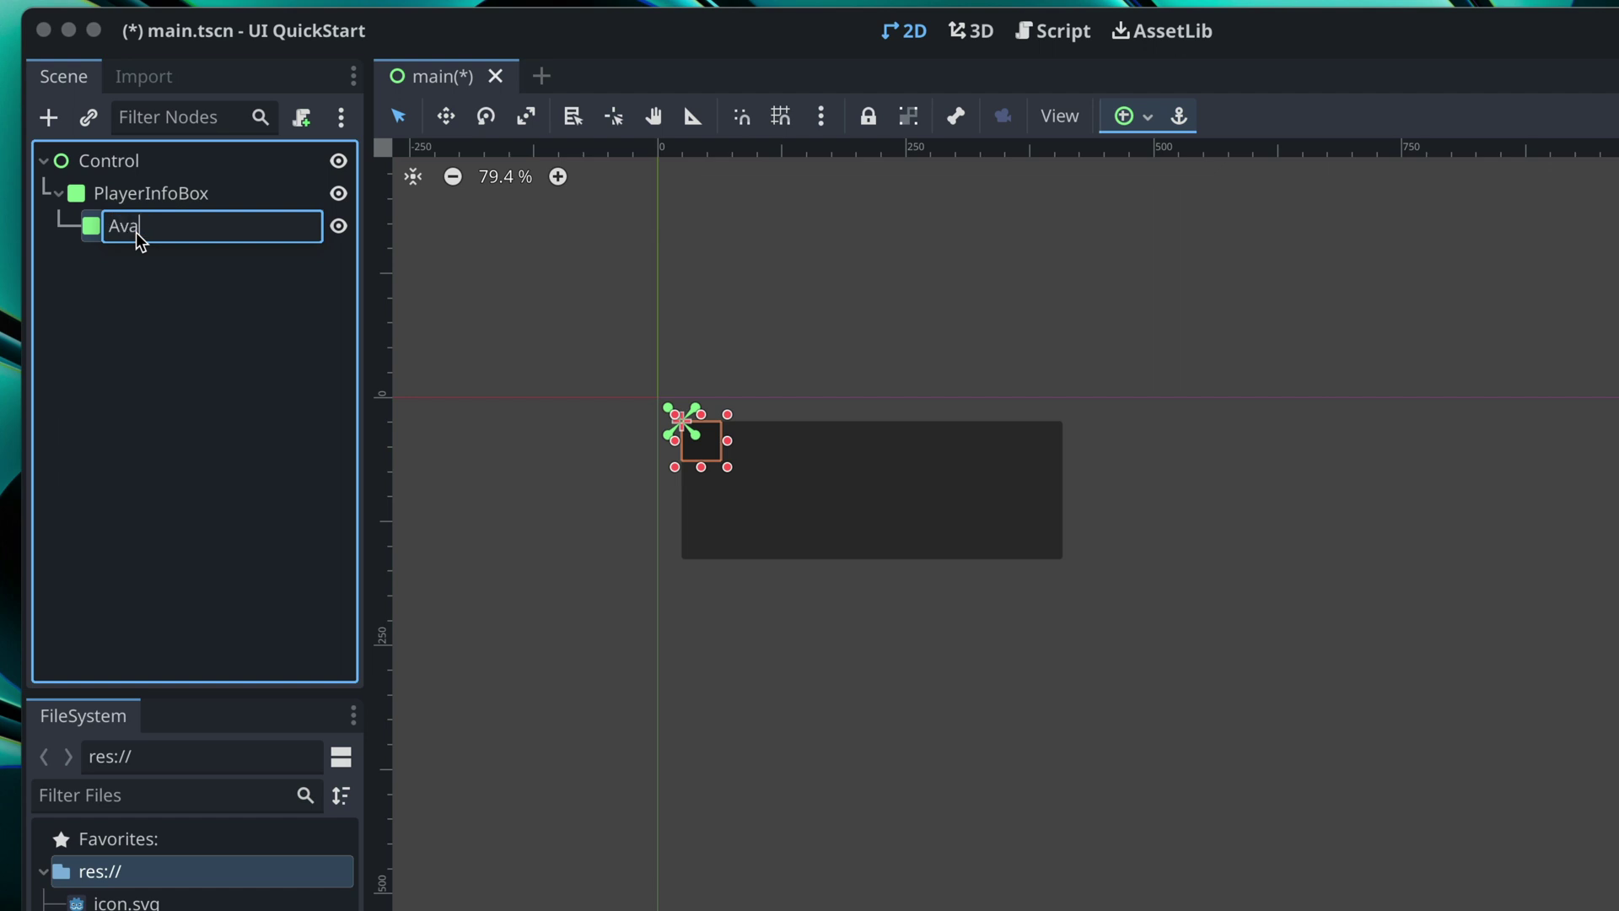
text(tarFrame)
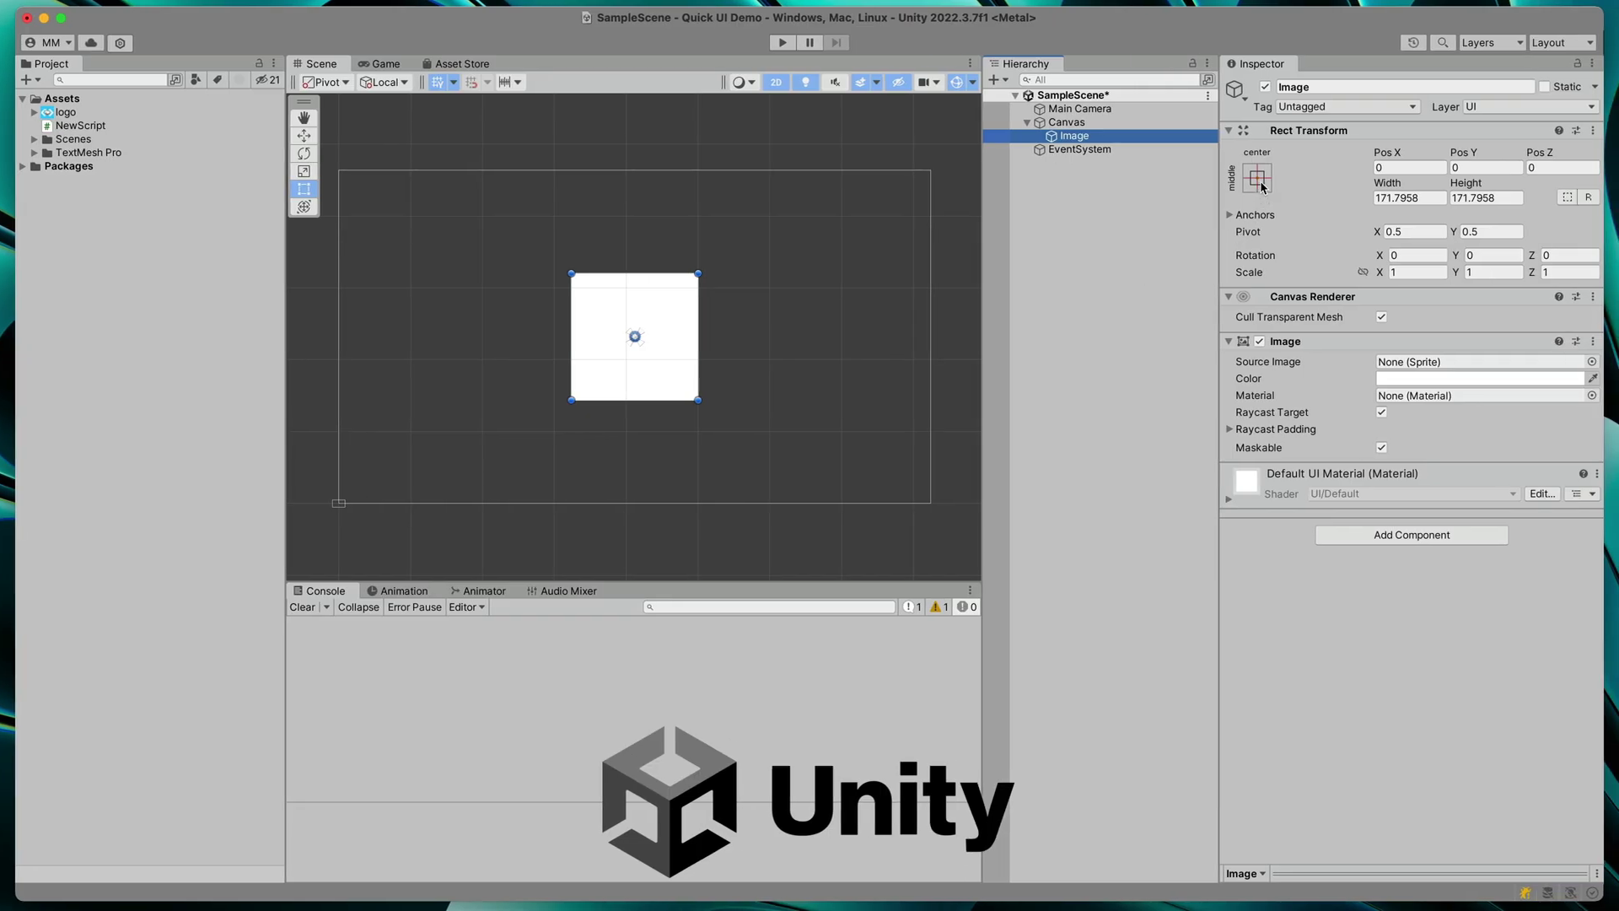
Step: Cycle the Image through middle-right, top-left, bottom-stretch and right-stretch anchors, ending on stretch-stretch
click(1262, 187)
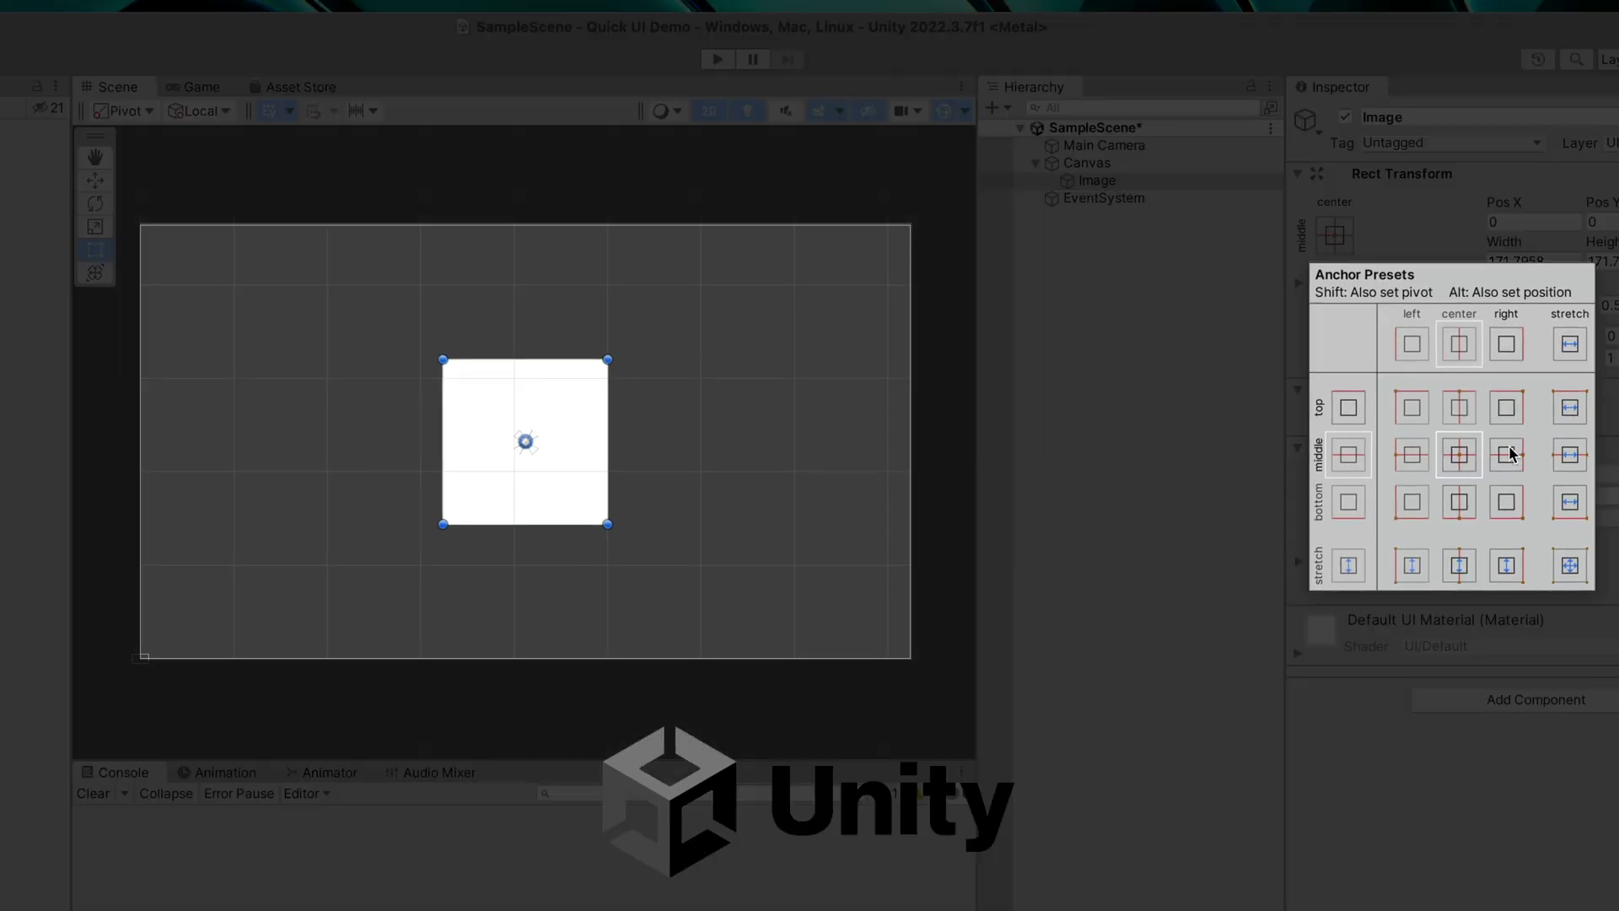
alt+click(1390, 346)
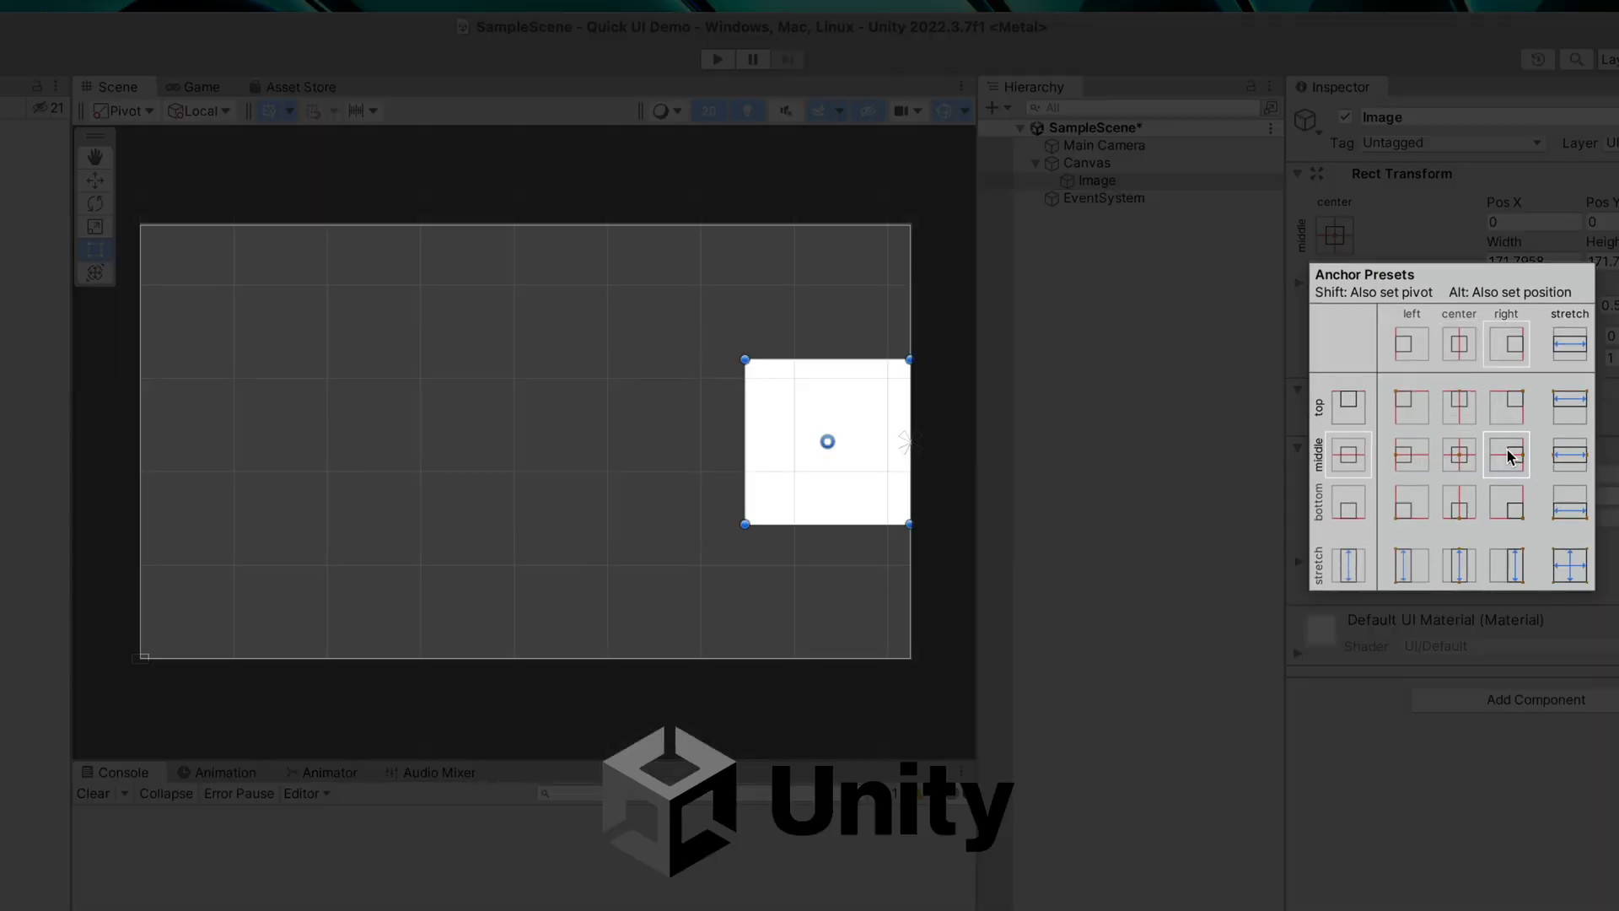
alt+click(1412, 408)
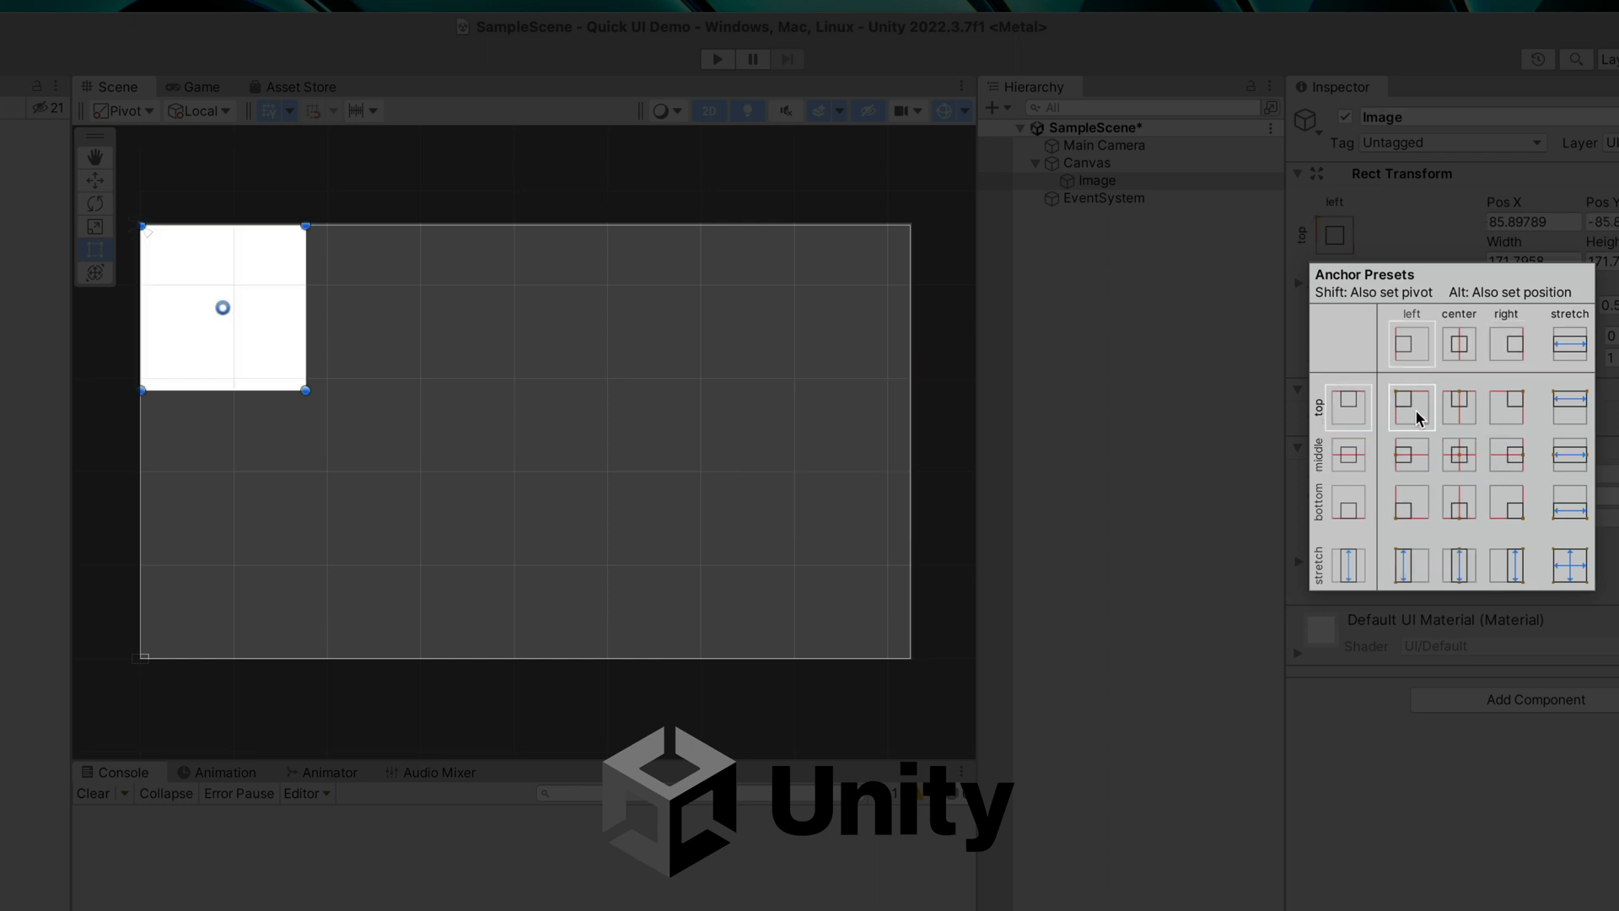
alt+click(1563, 512)
alt+click(1505, 565)
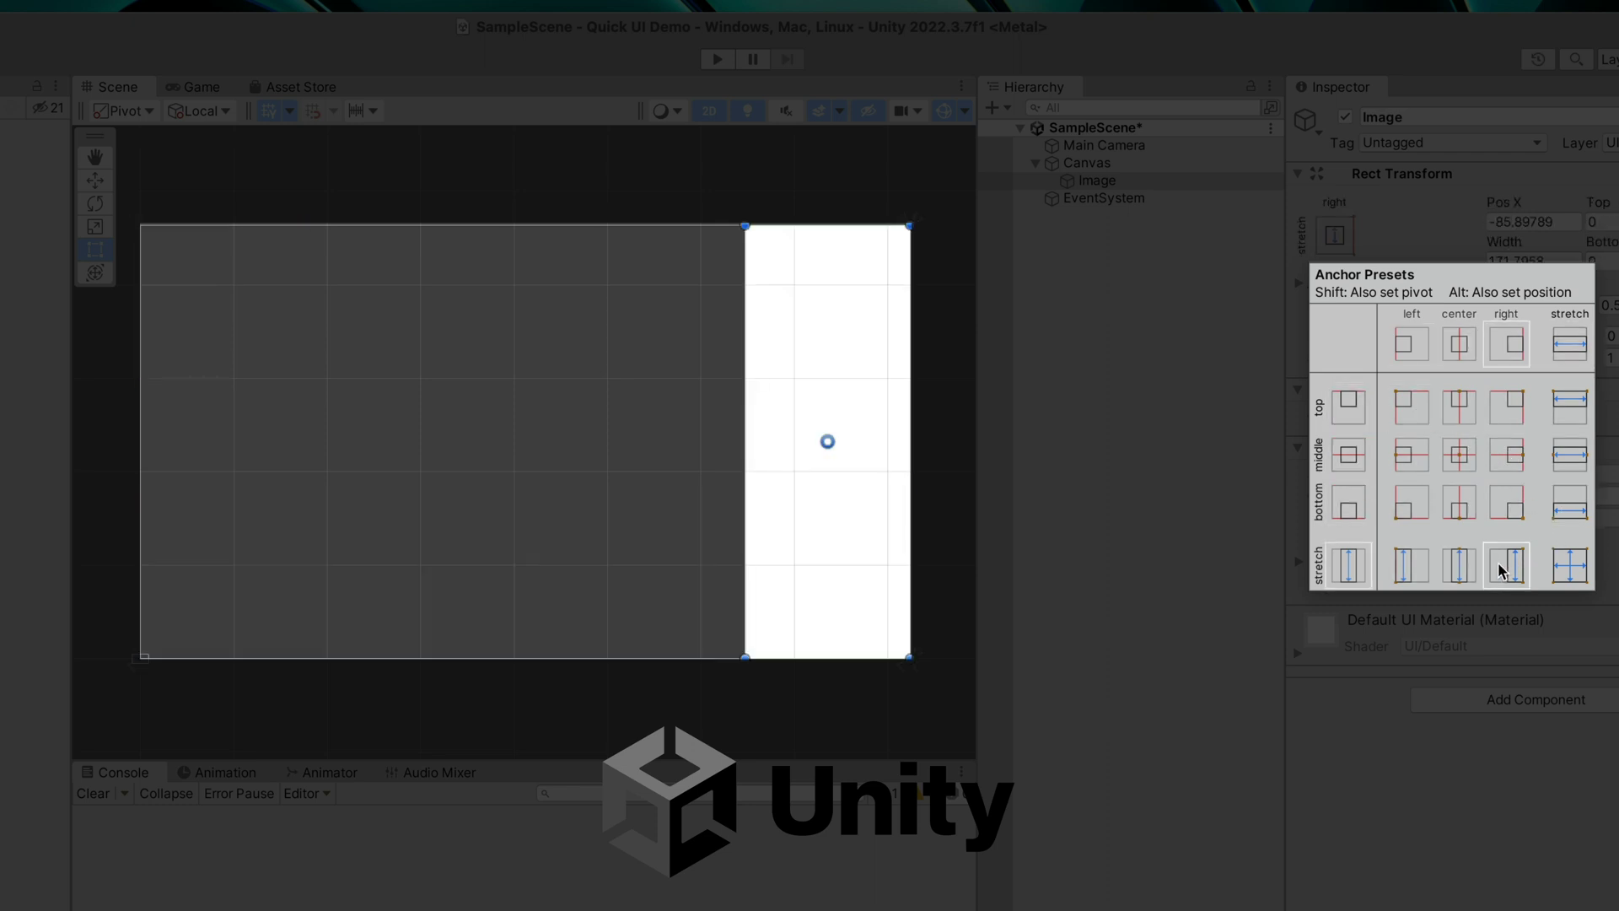
alt+click(1567, 574)
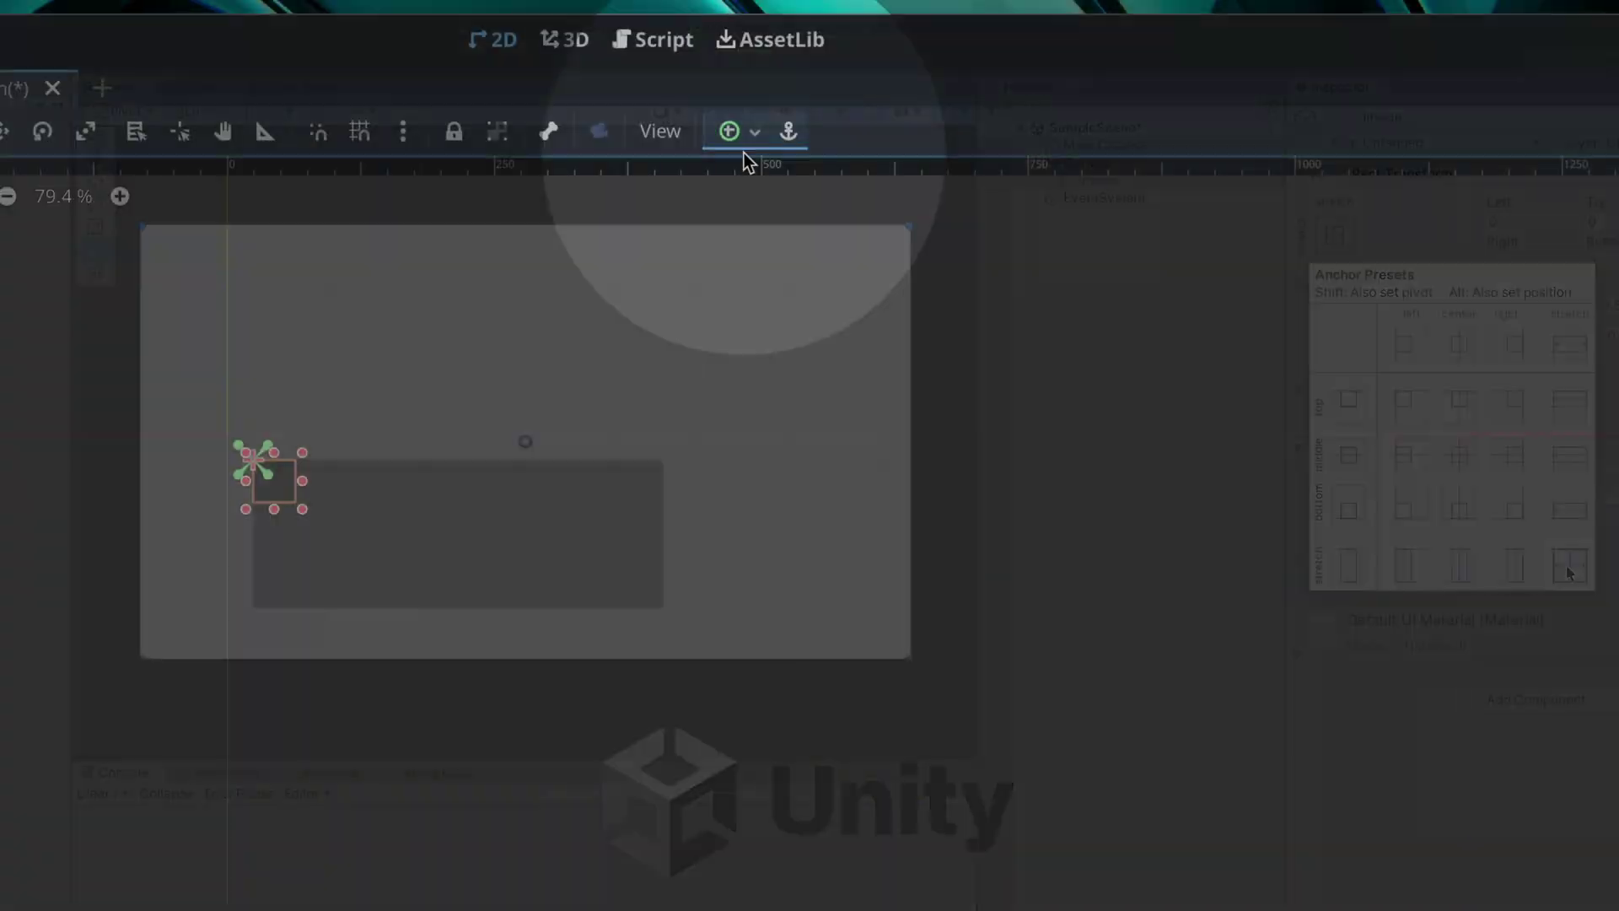
Step: Anchor AvatarFrame to the center-left of PlayerInfoBox
click(743, 132)
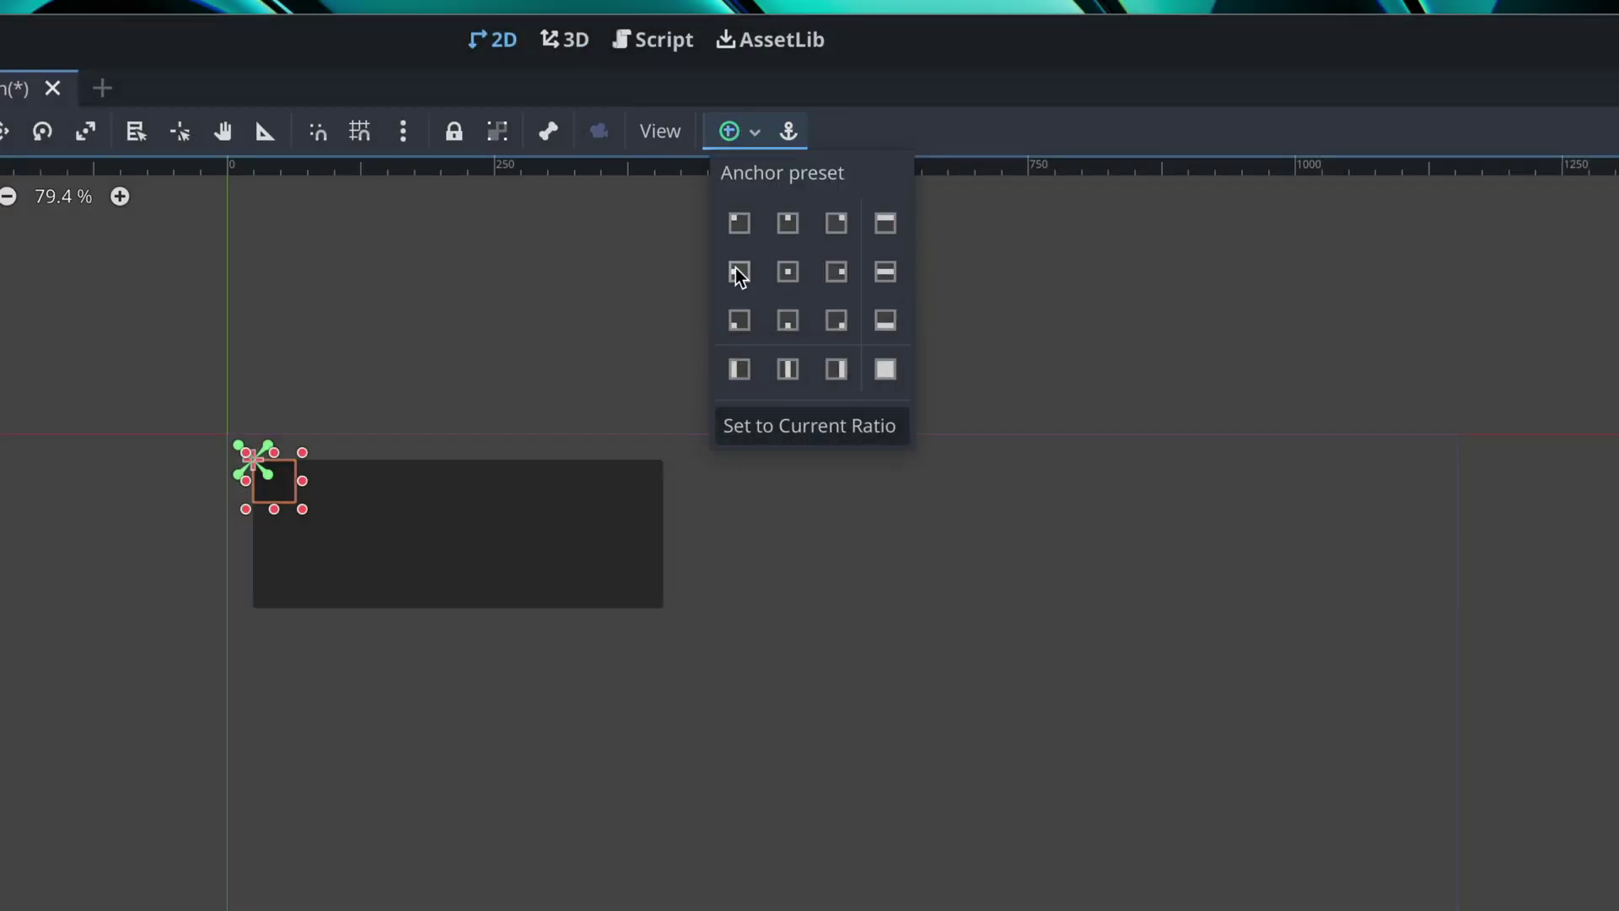
click(737, 270)
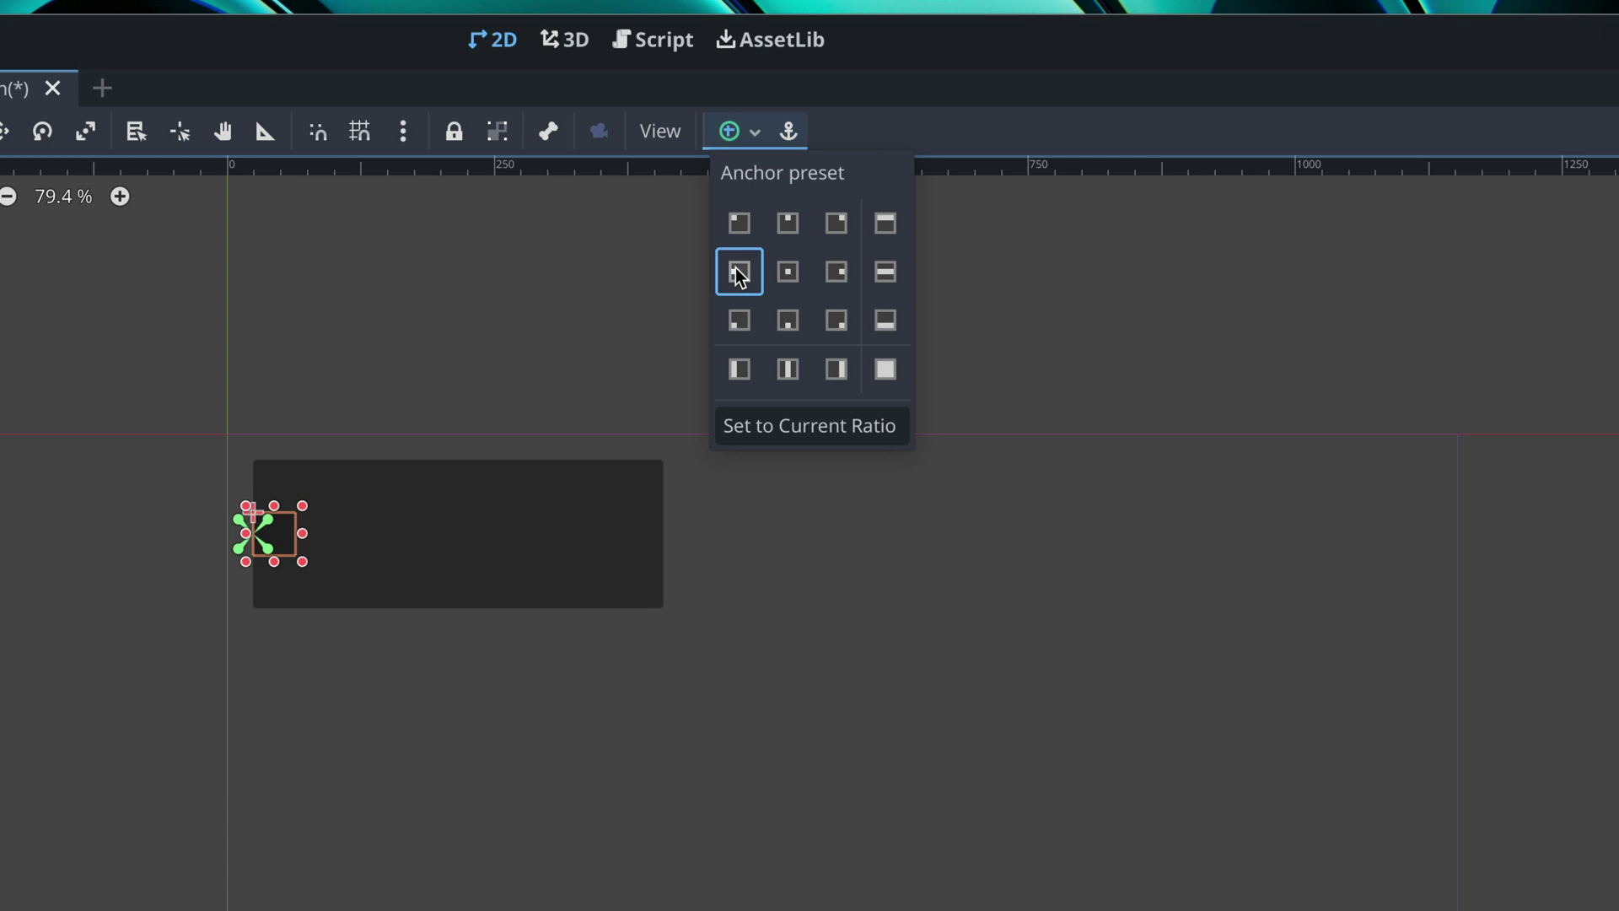
click(290, 545)
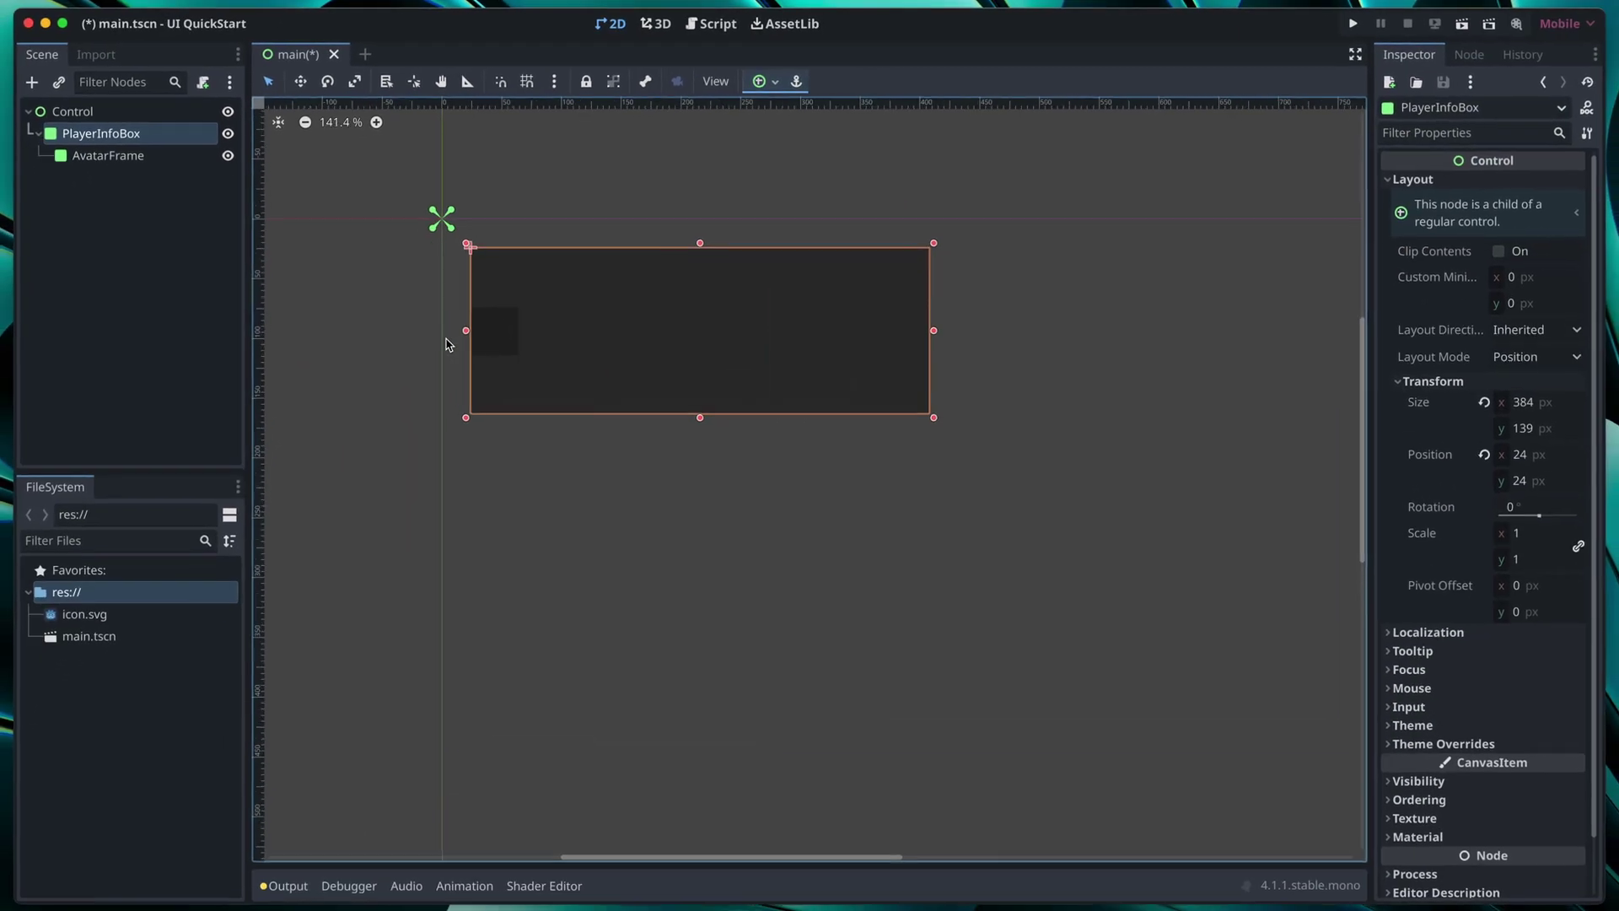
Step: Make PlayerInfoBox taller and enlarge AvatarFrame into a large square near its left side
scroll(472, 342, up, 3)
mouse_move(955, 492)
mouse_down()
mouse_move(958, 909)
mouse_move(943, 488)
mouse_up()
click(567, 325)
drag(566, 325, 809, 445)
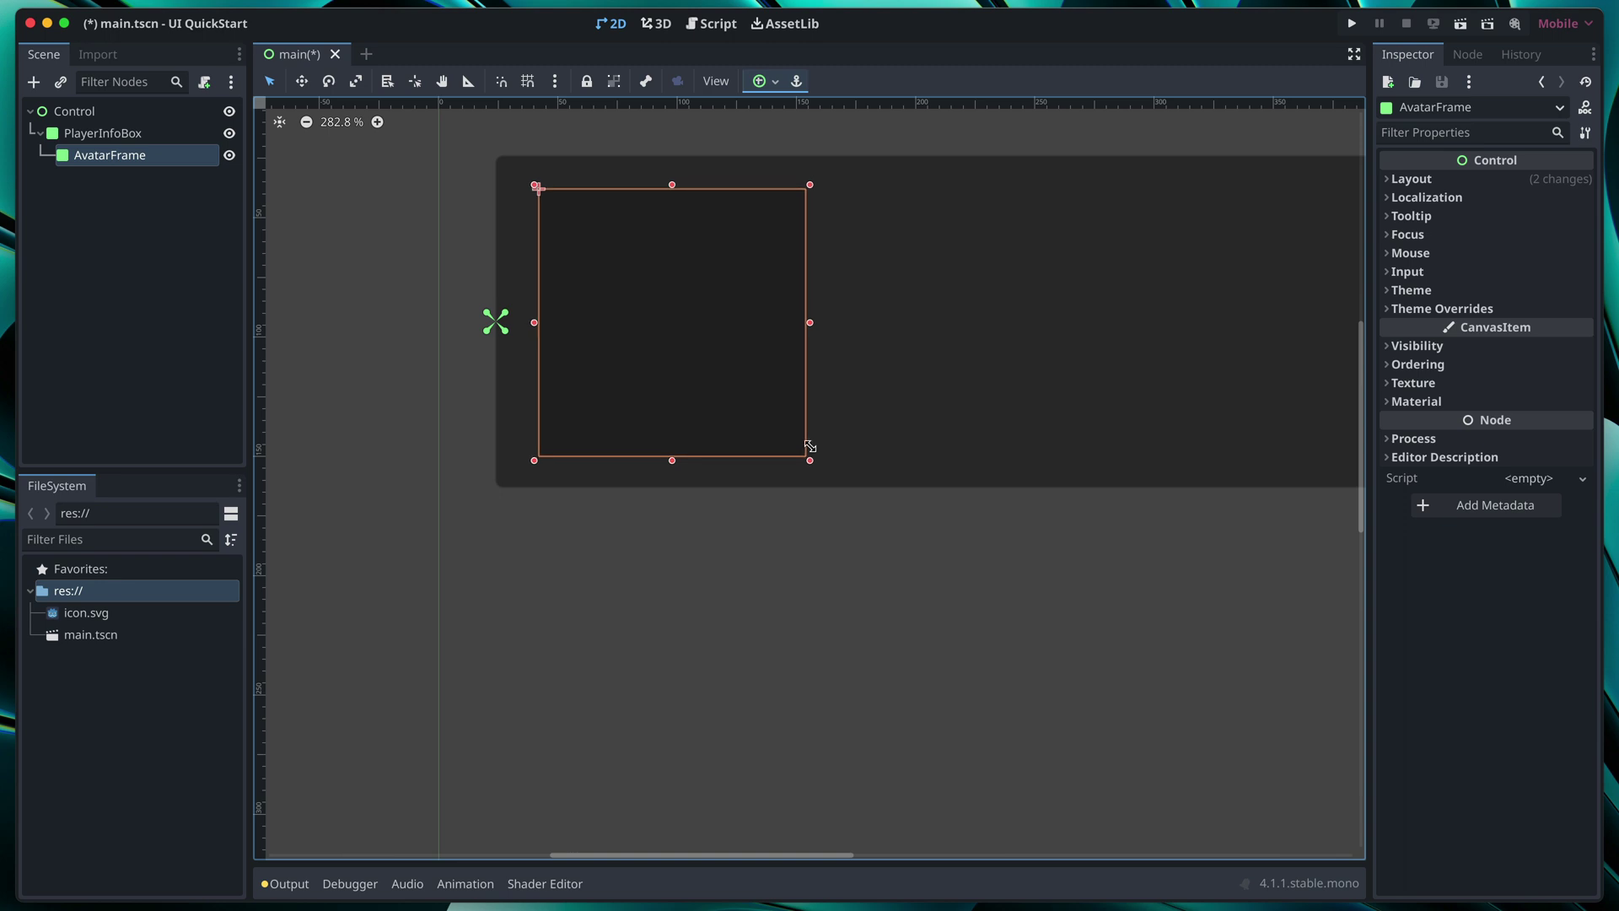
drag(733, 406, 731, 408)
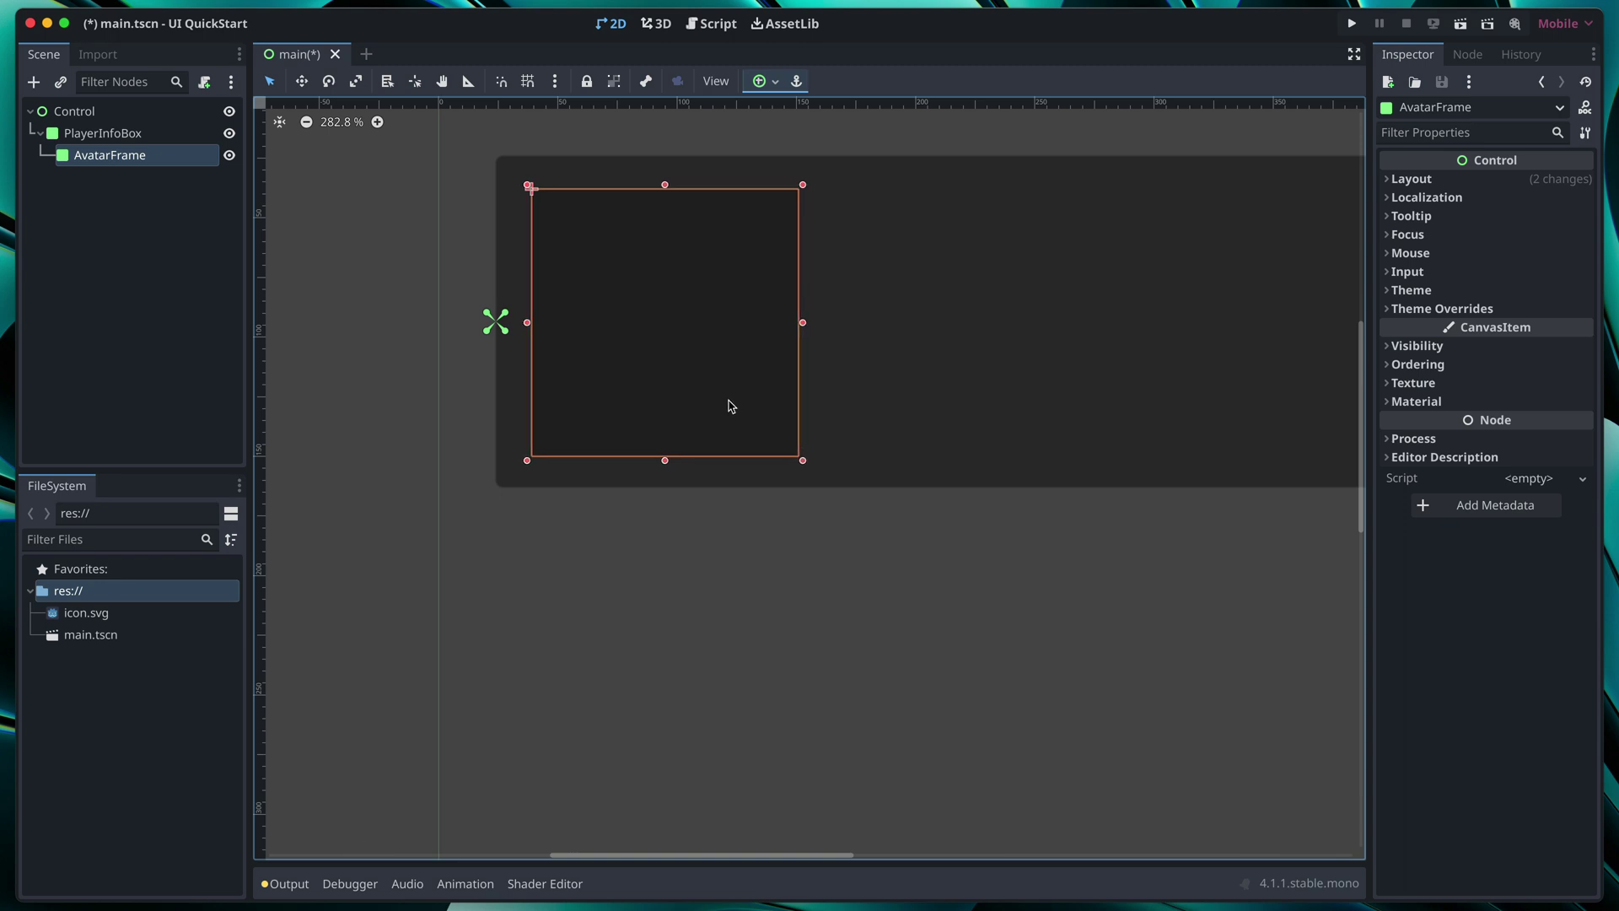
click(801, 592)
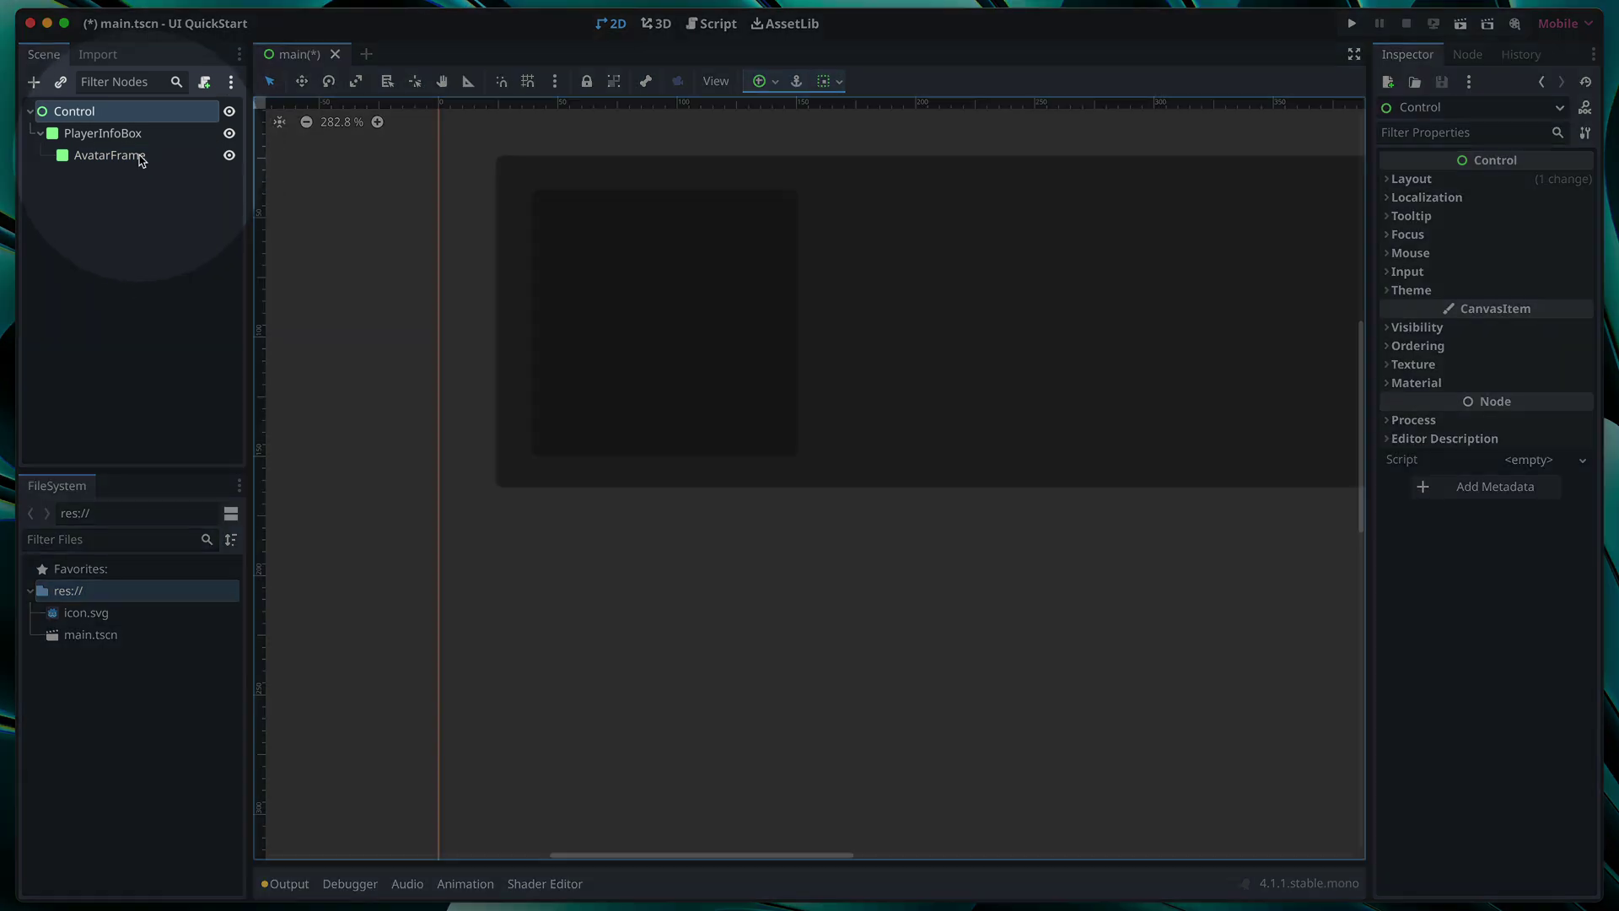
Step: Give AvatarFrame a new StyleBoxFlat panel style override
click(139, 156)
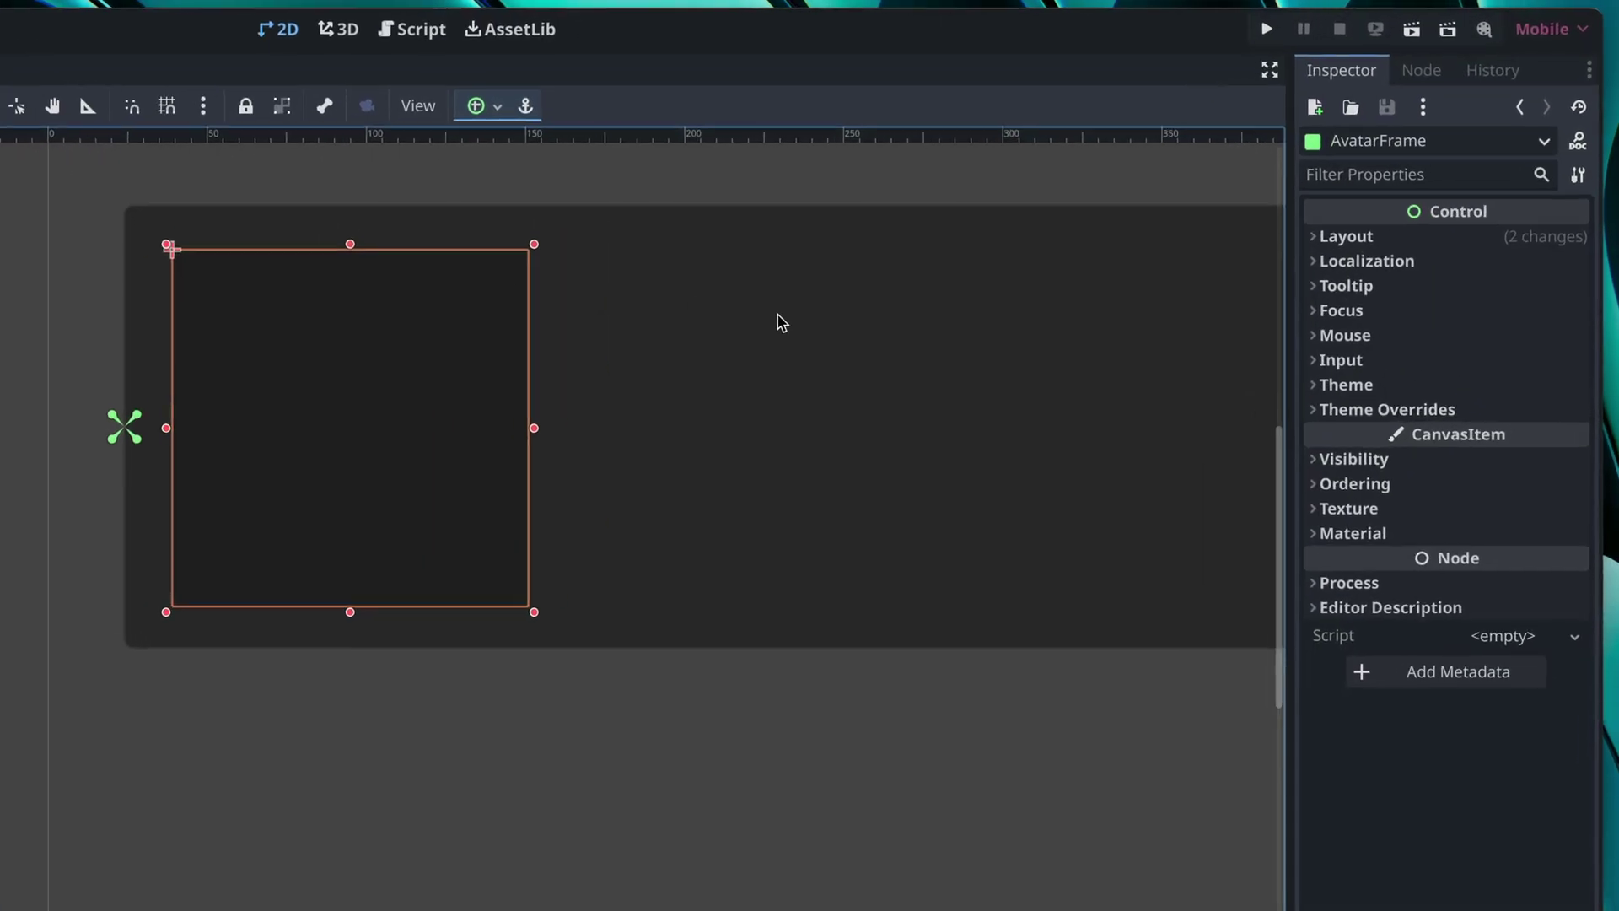
click(1372, 421)
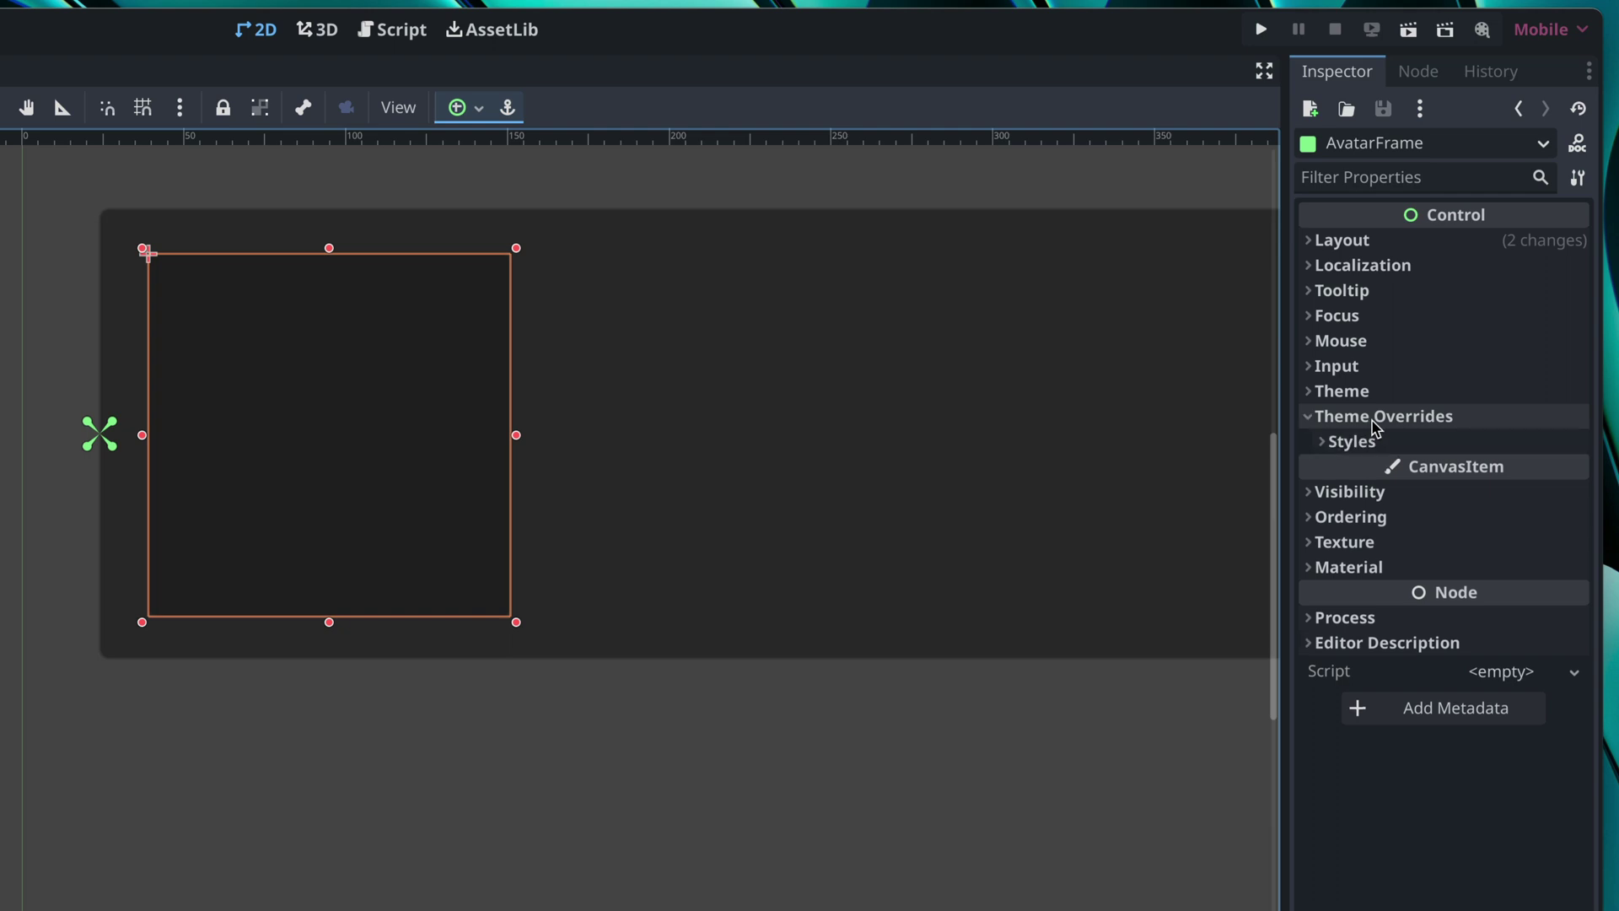
click(1371, 439)
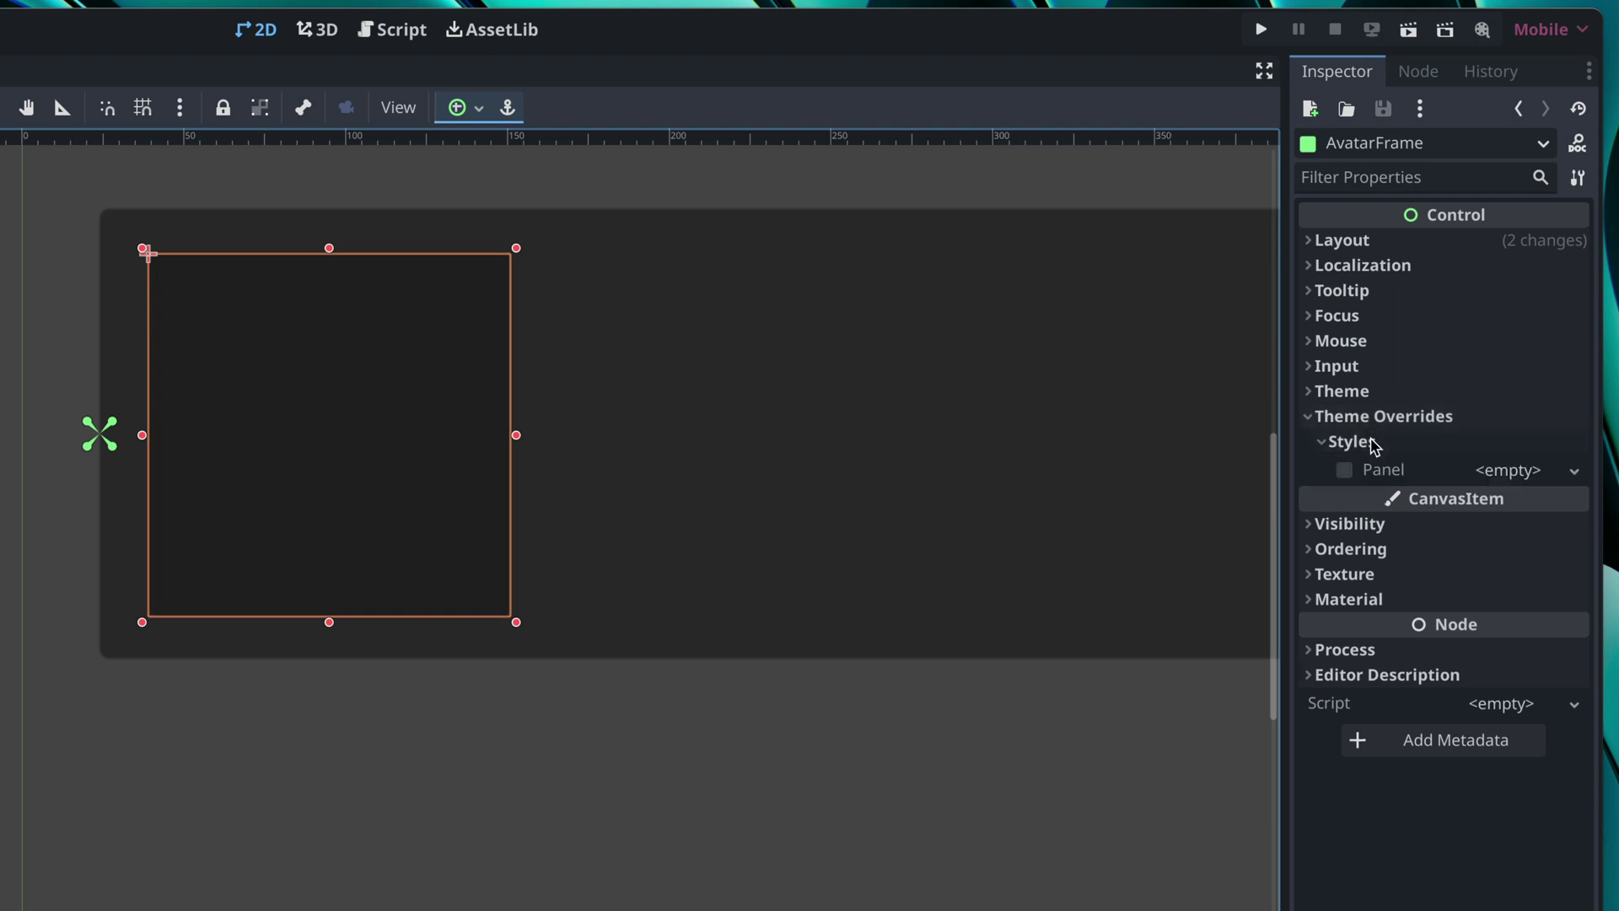
click(1573, 470)
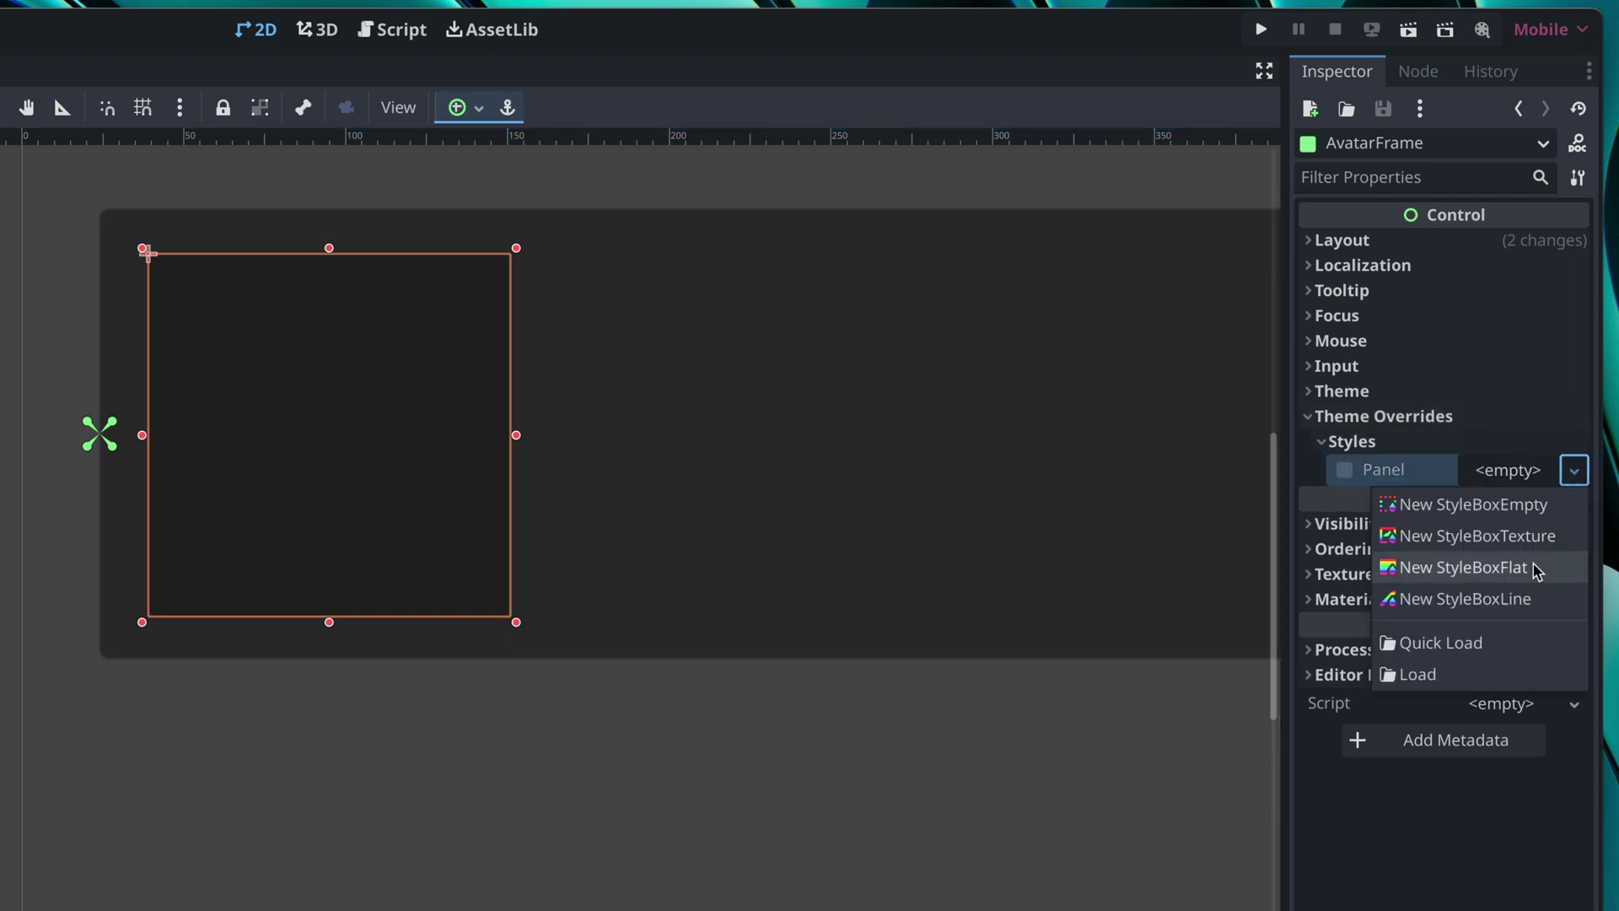
click(1535, 569)
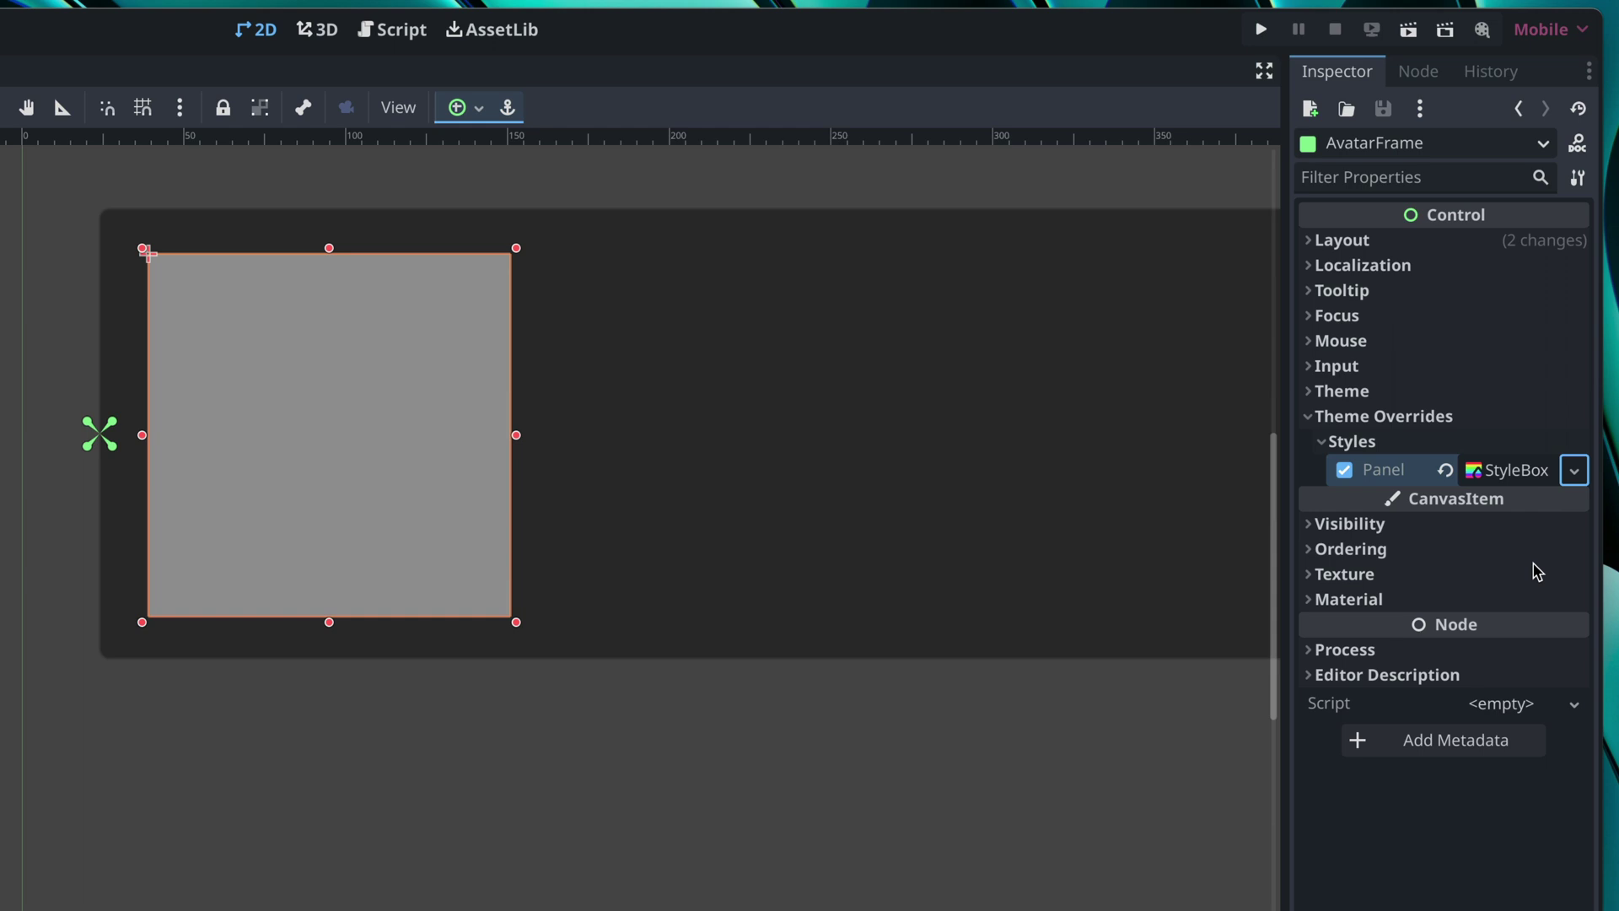
click(1504, 474)
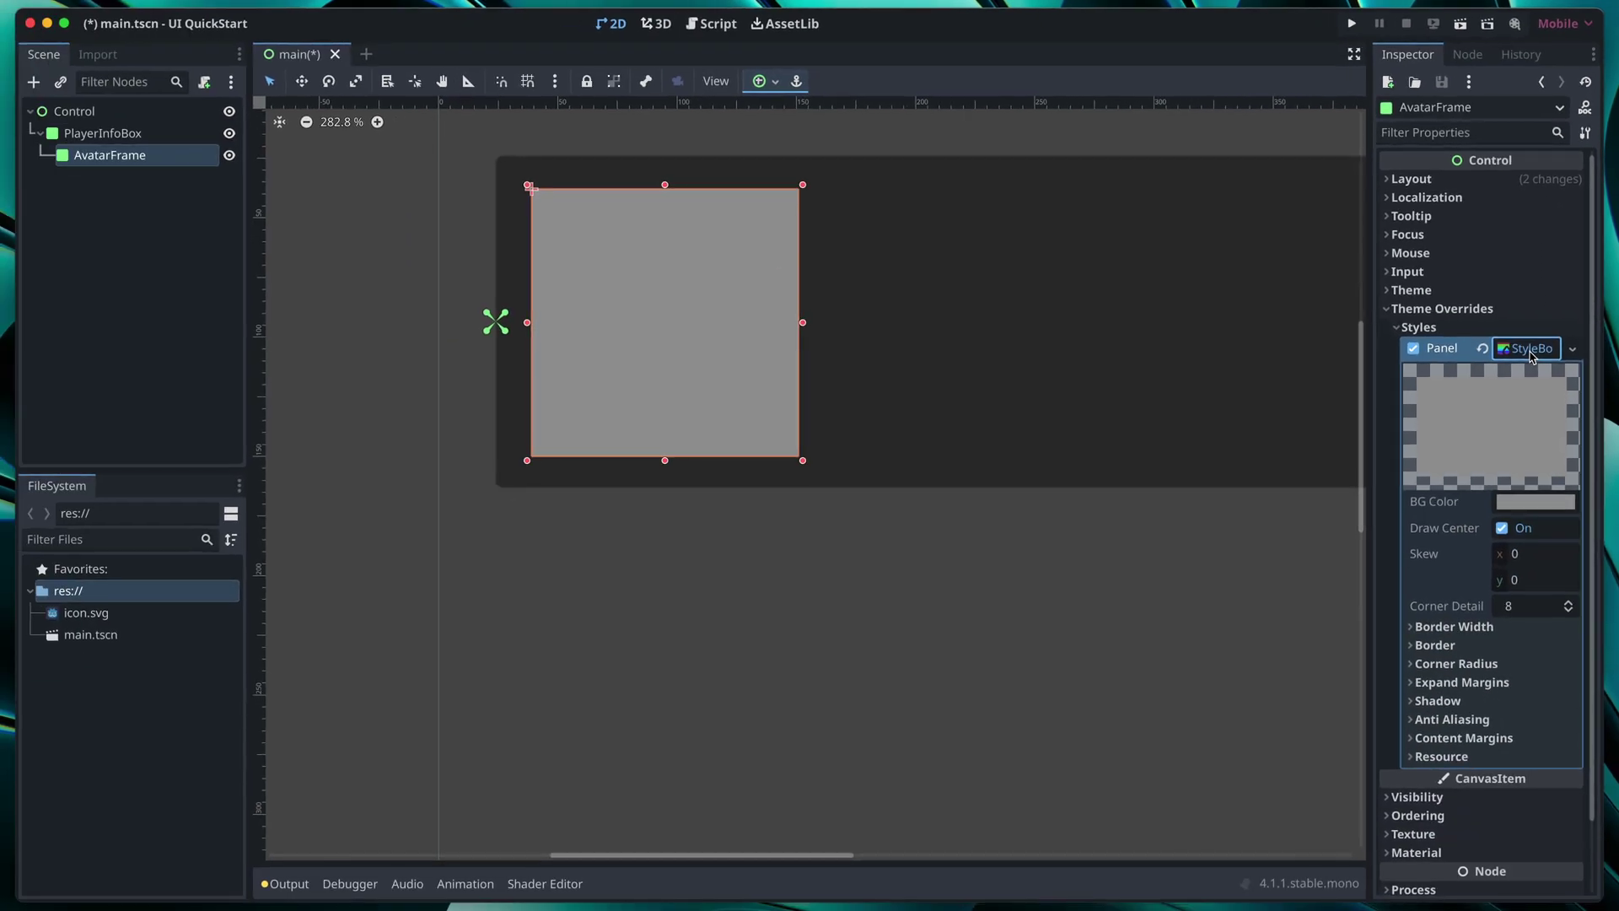
Step: Set the panel style's background colour to ffffff
scroll(1556, 396, down, 1)
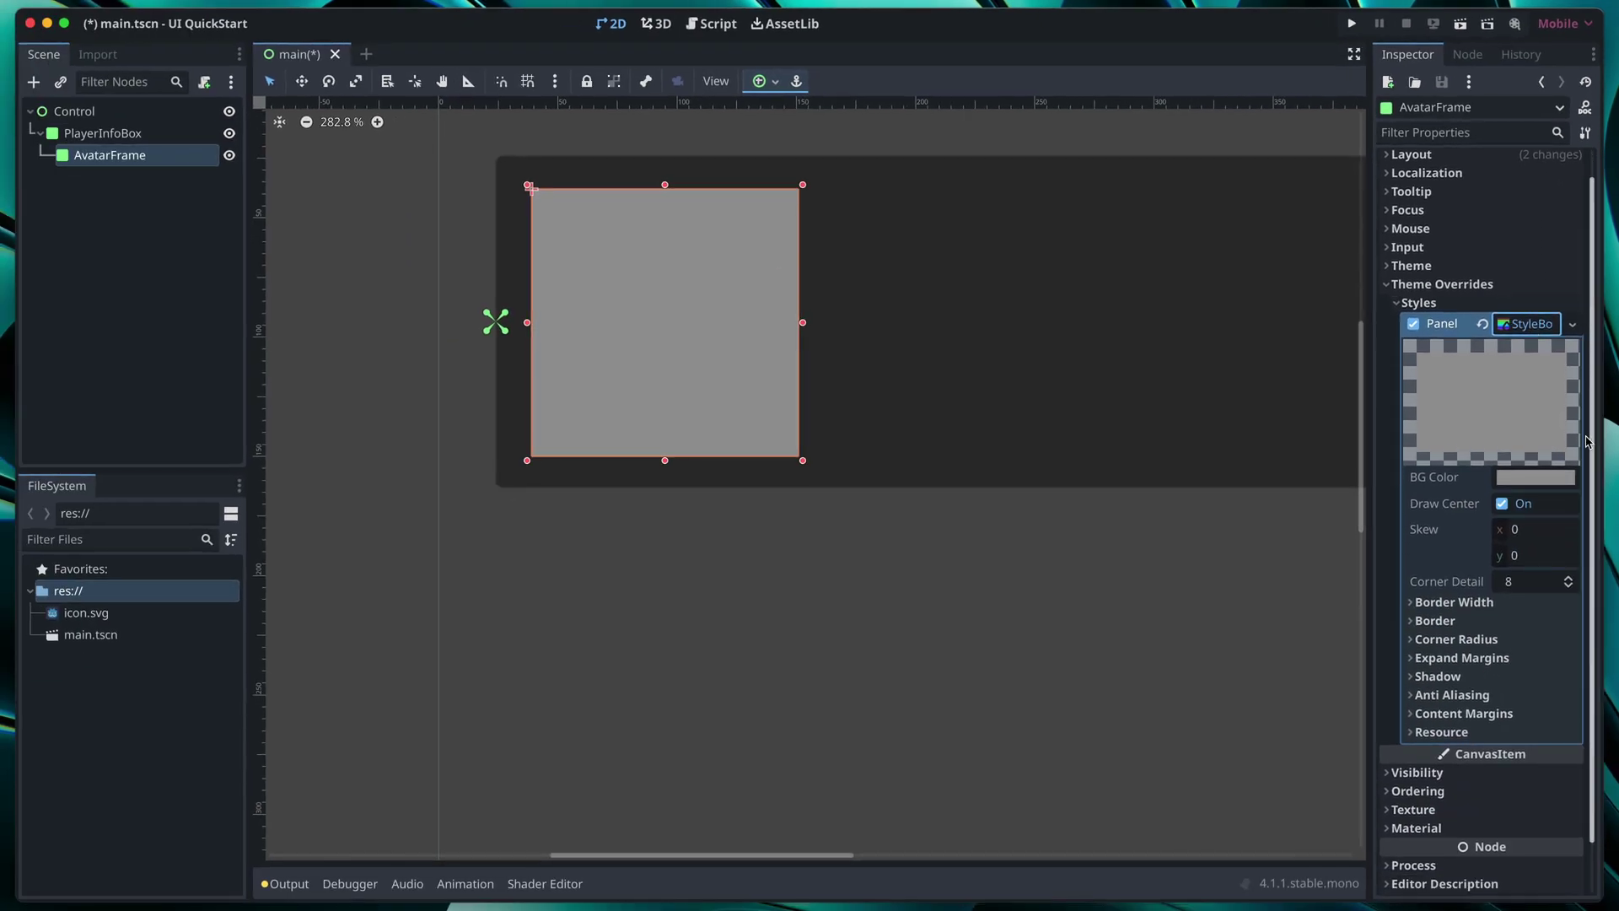
click(1548, 477)
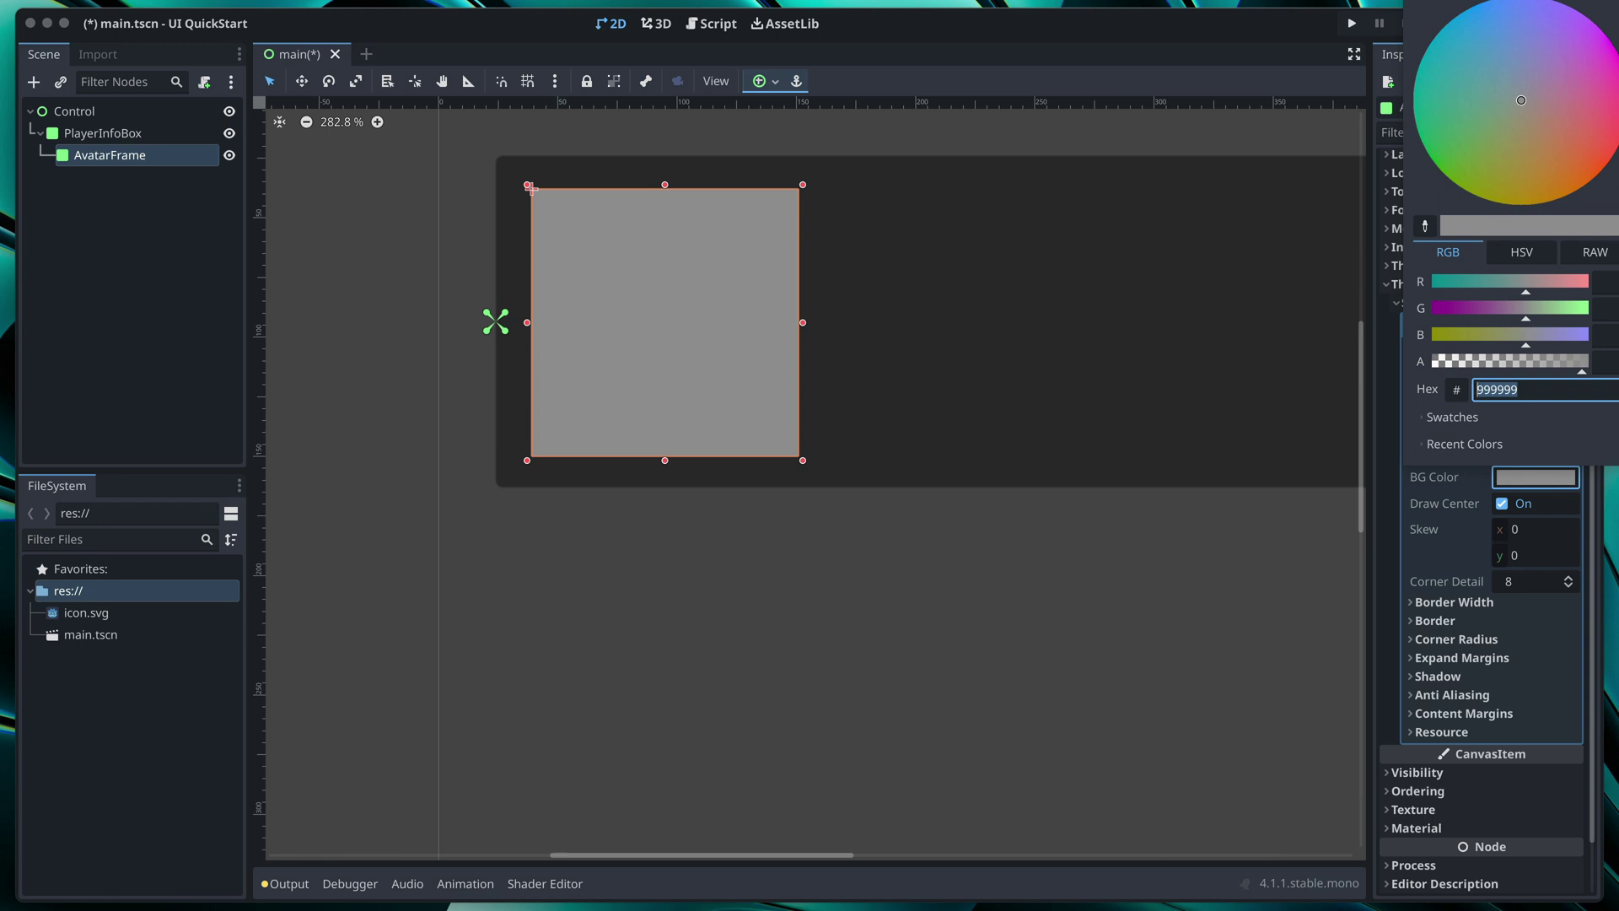
text(ffffff)
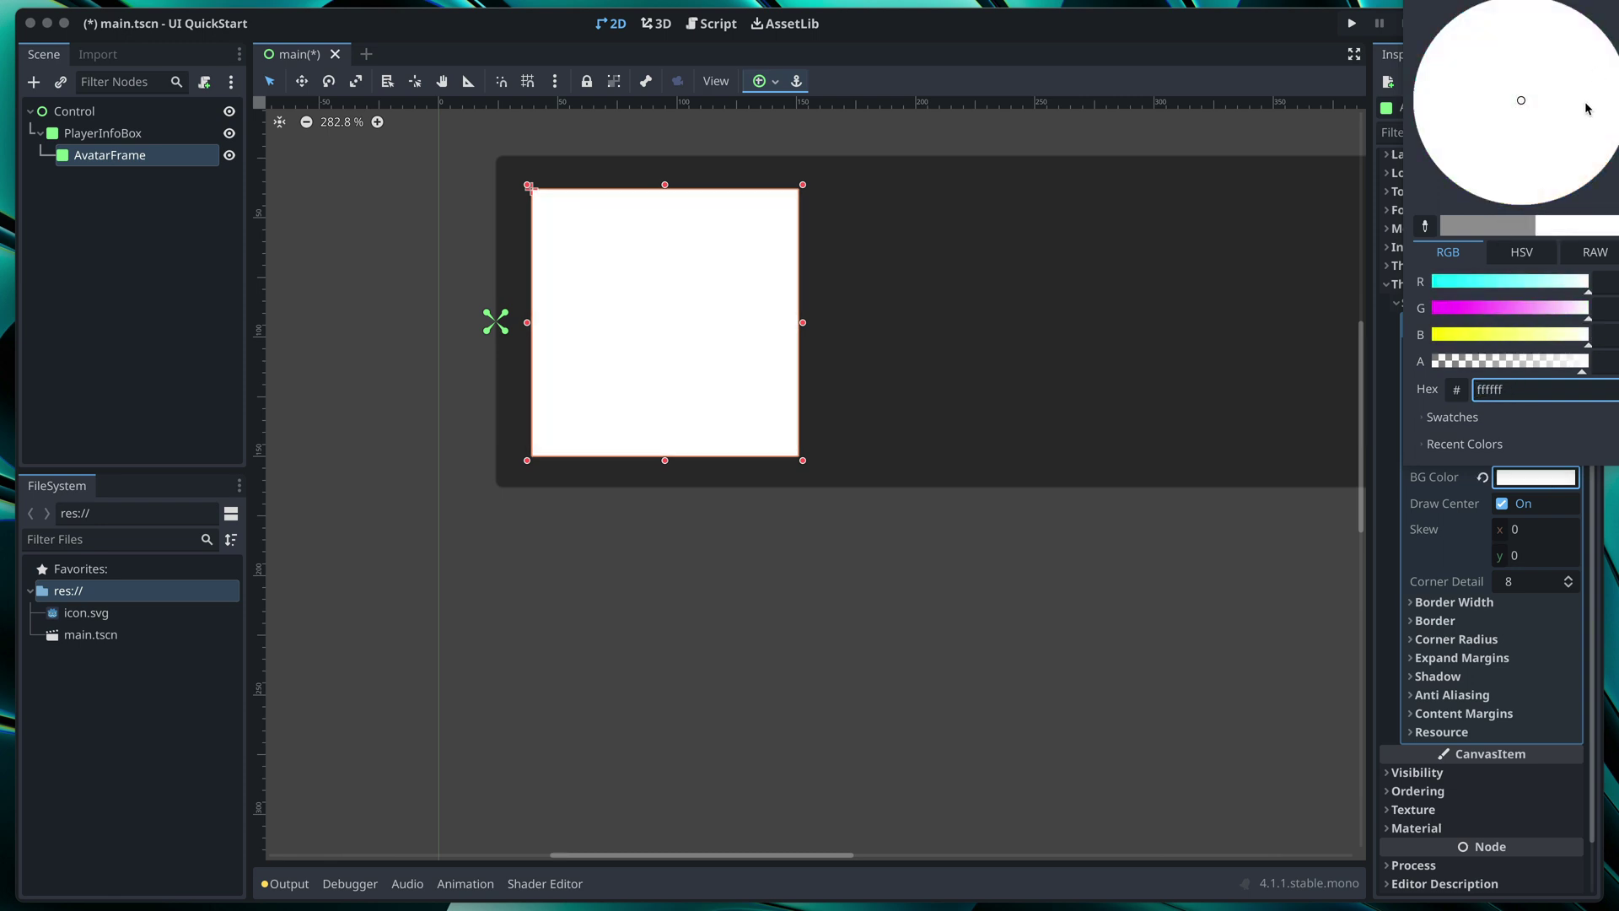
click(1448, 638)
Step: Round all four corners of the AvatarFrame panel to 4 px
click(1449, 638)
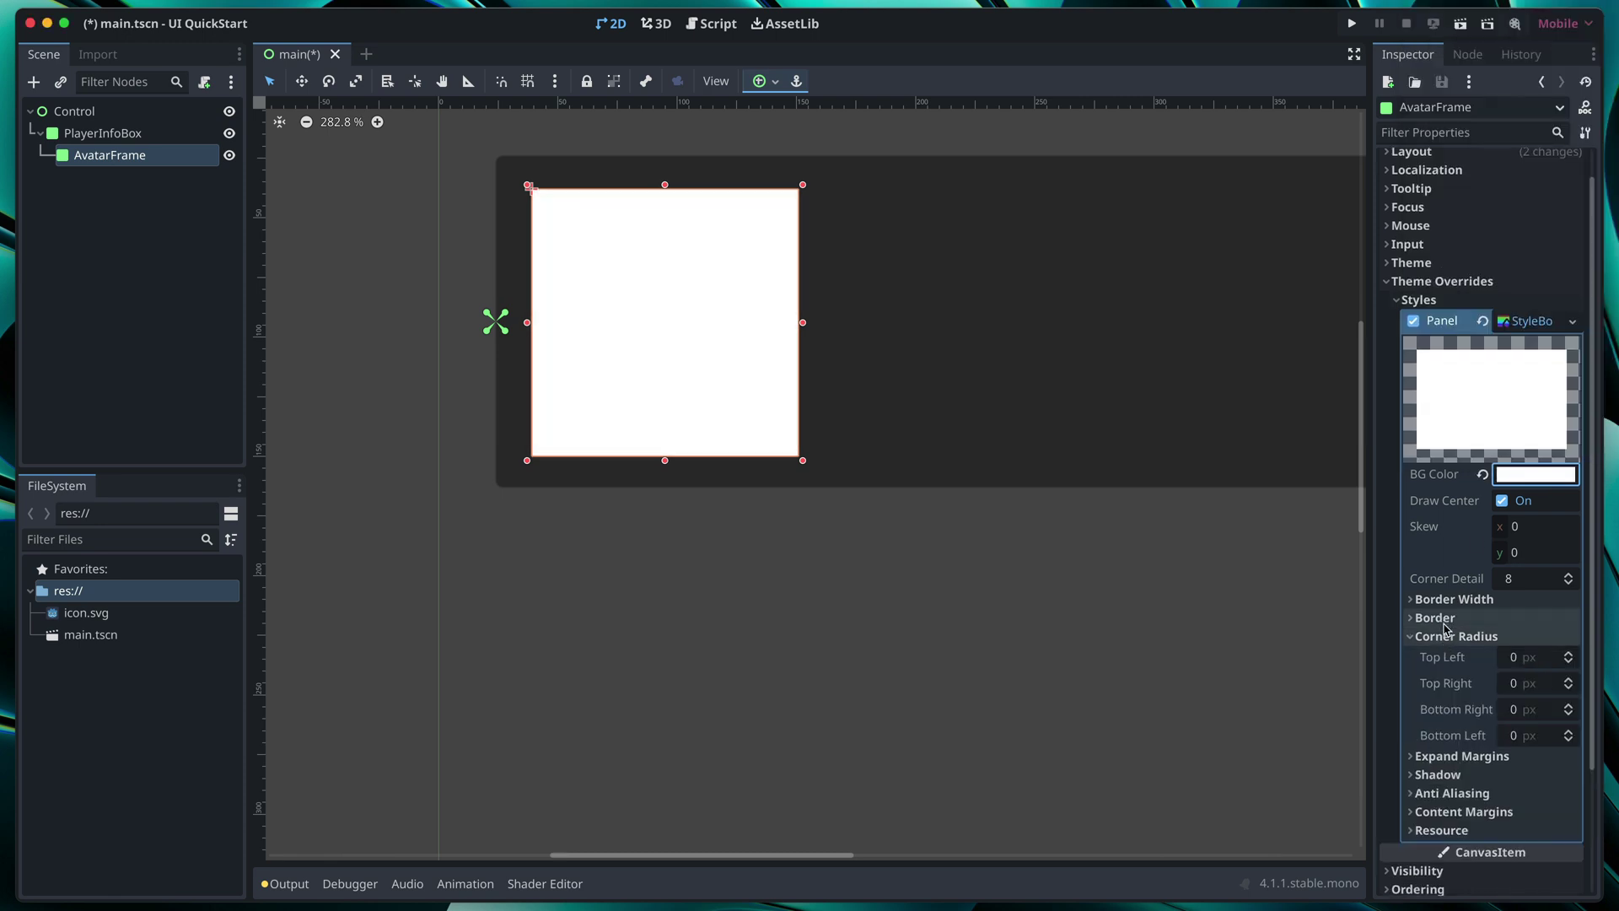
scroll(1445, 628, down, 1)
click(1537, 641)
text(4)
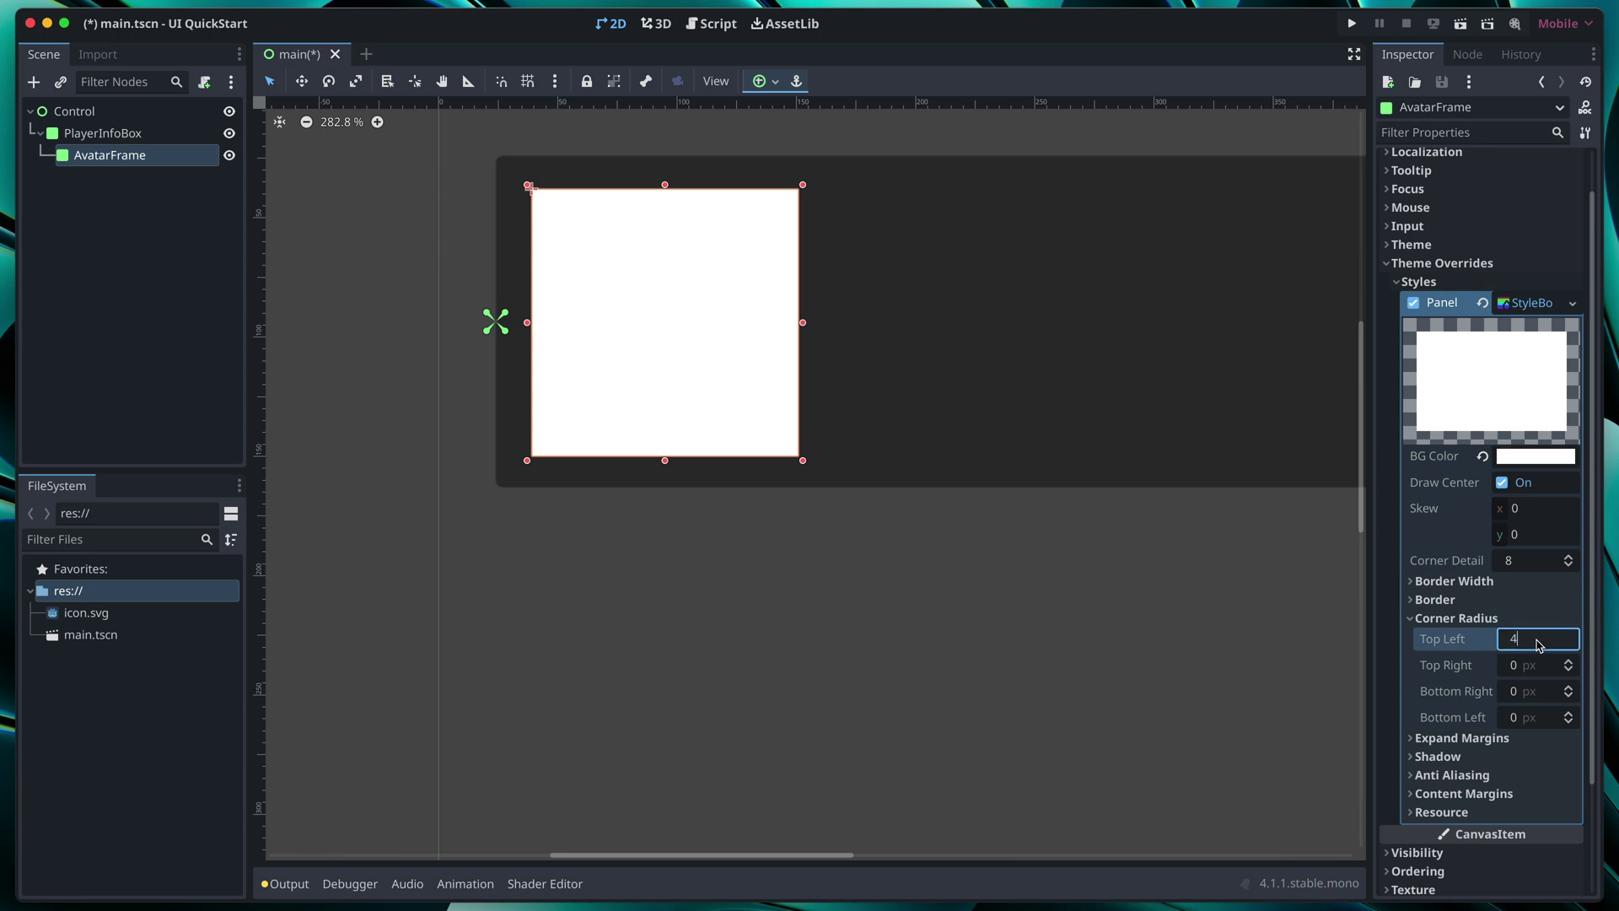
click(1542, 665)
text(4)
click(1542, 692)
text(4)
click(1544, 718)
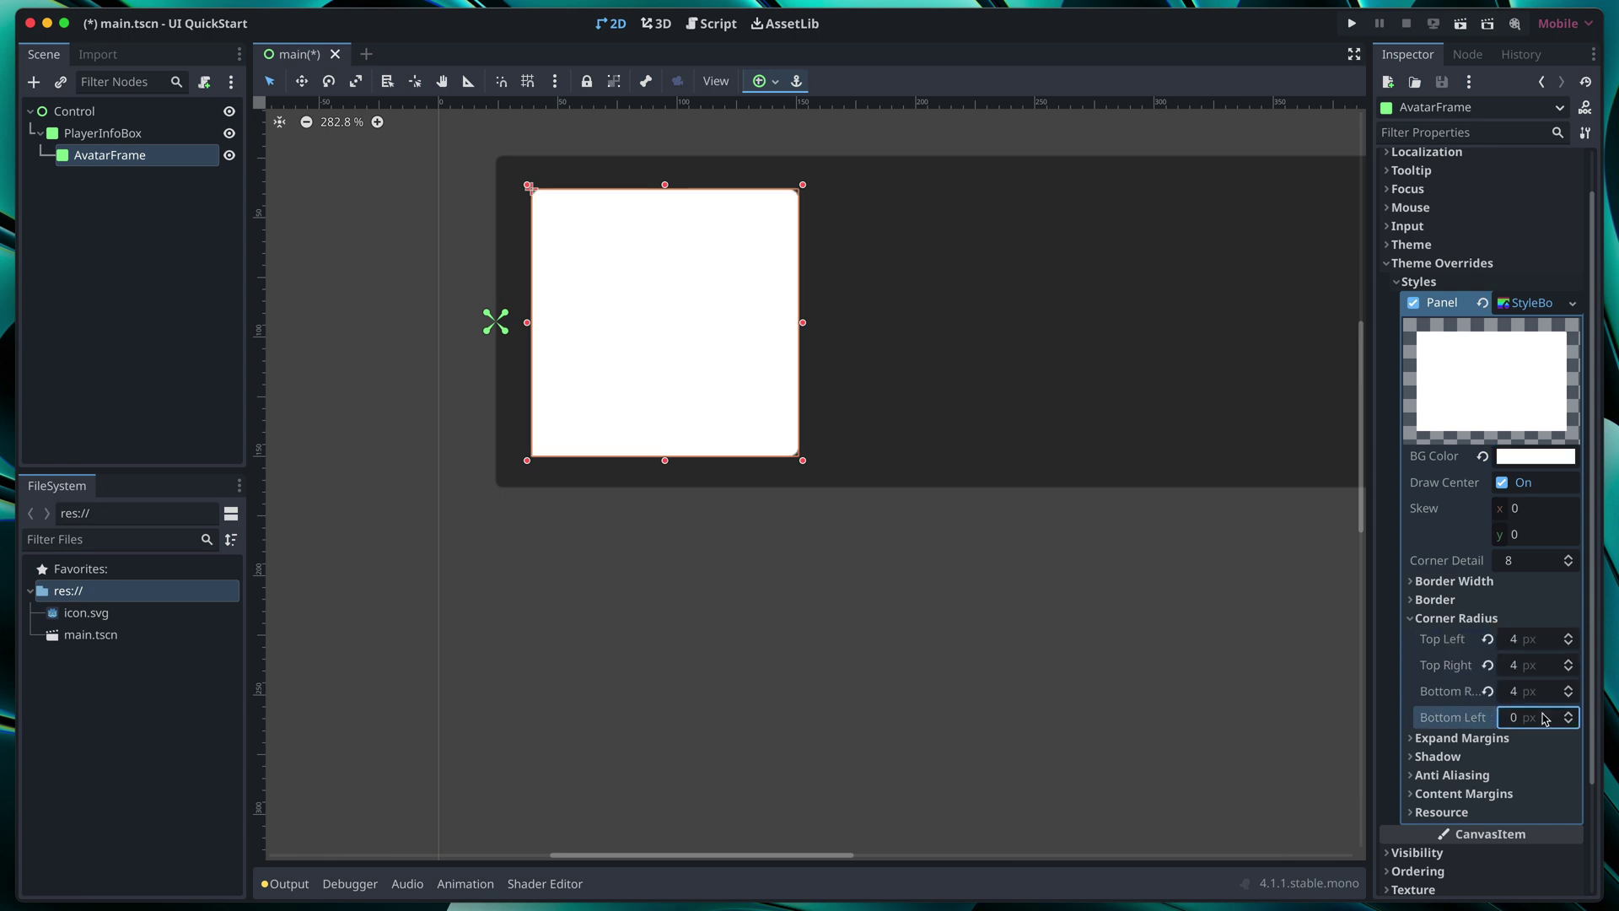
text(4)
click(1037, 594)
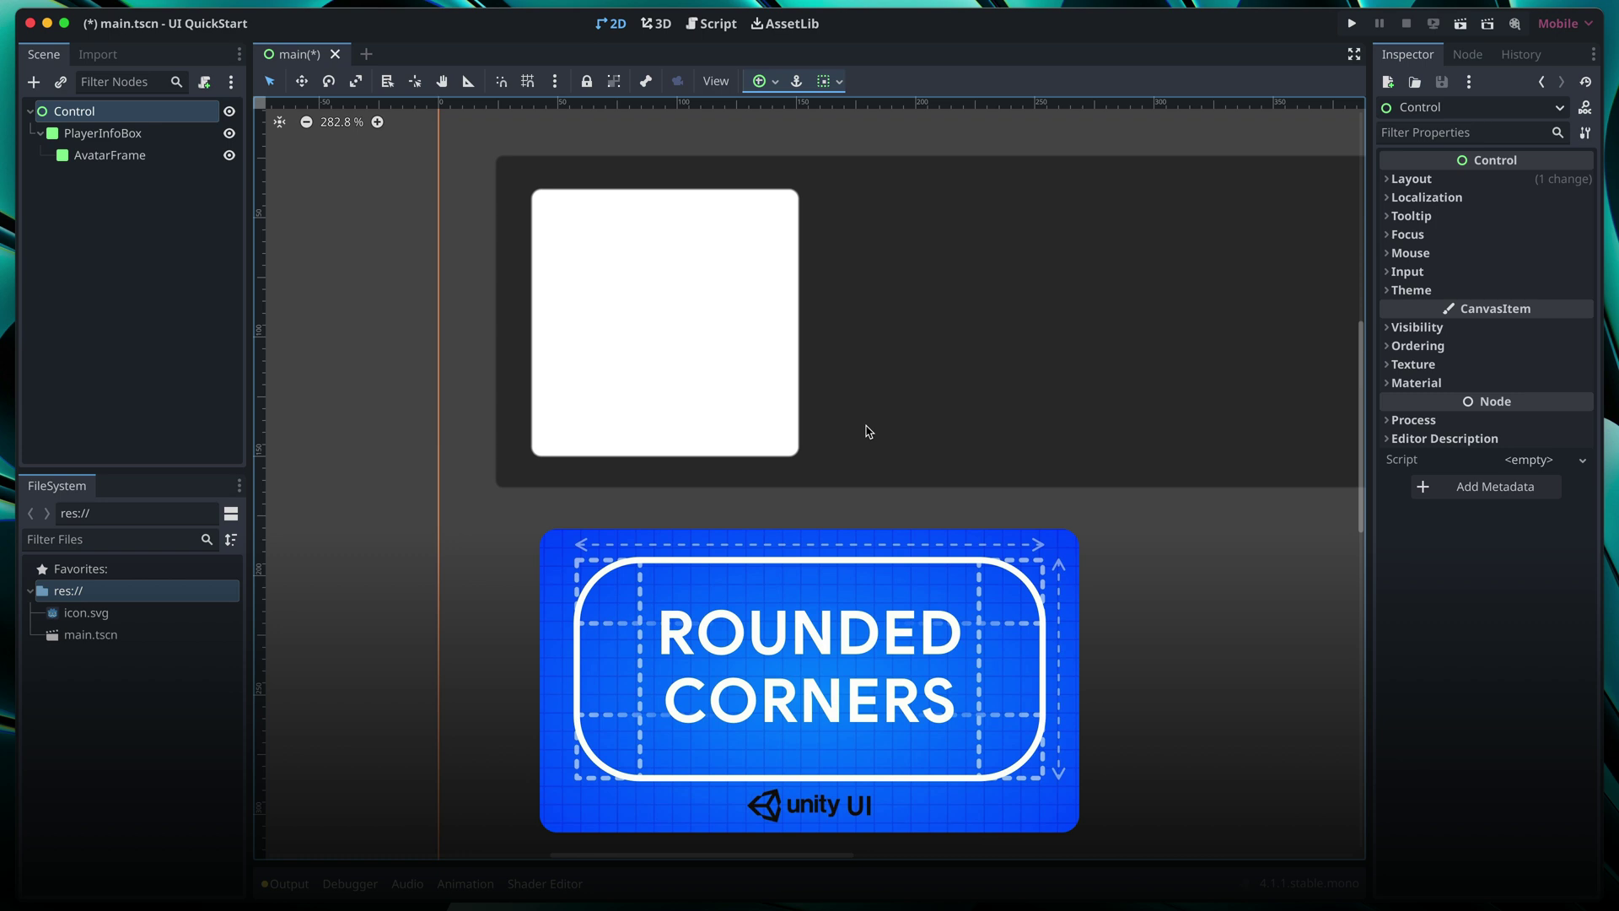
Step: Select PlayerInfoBox and expand its Corner Radius, Shadow, Border and Border Width sections
click(869, 432)
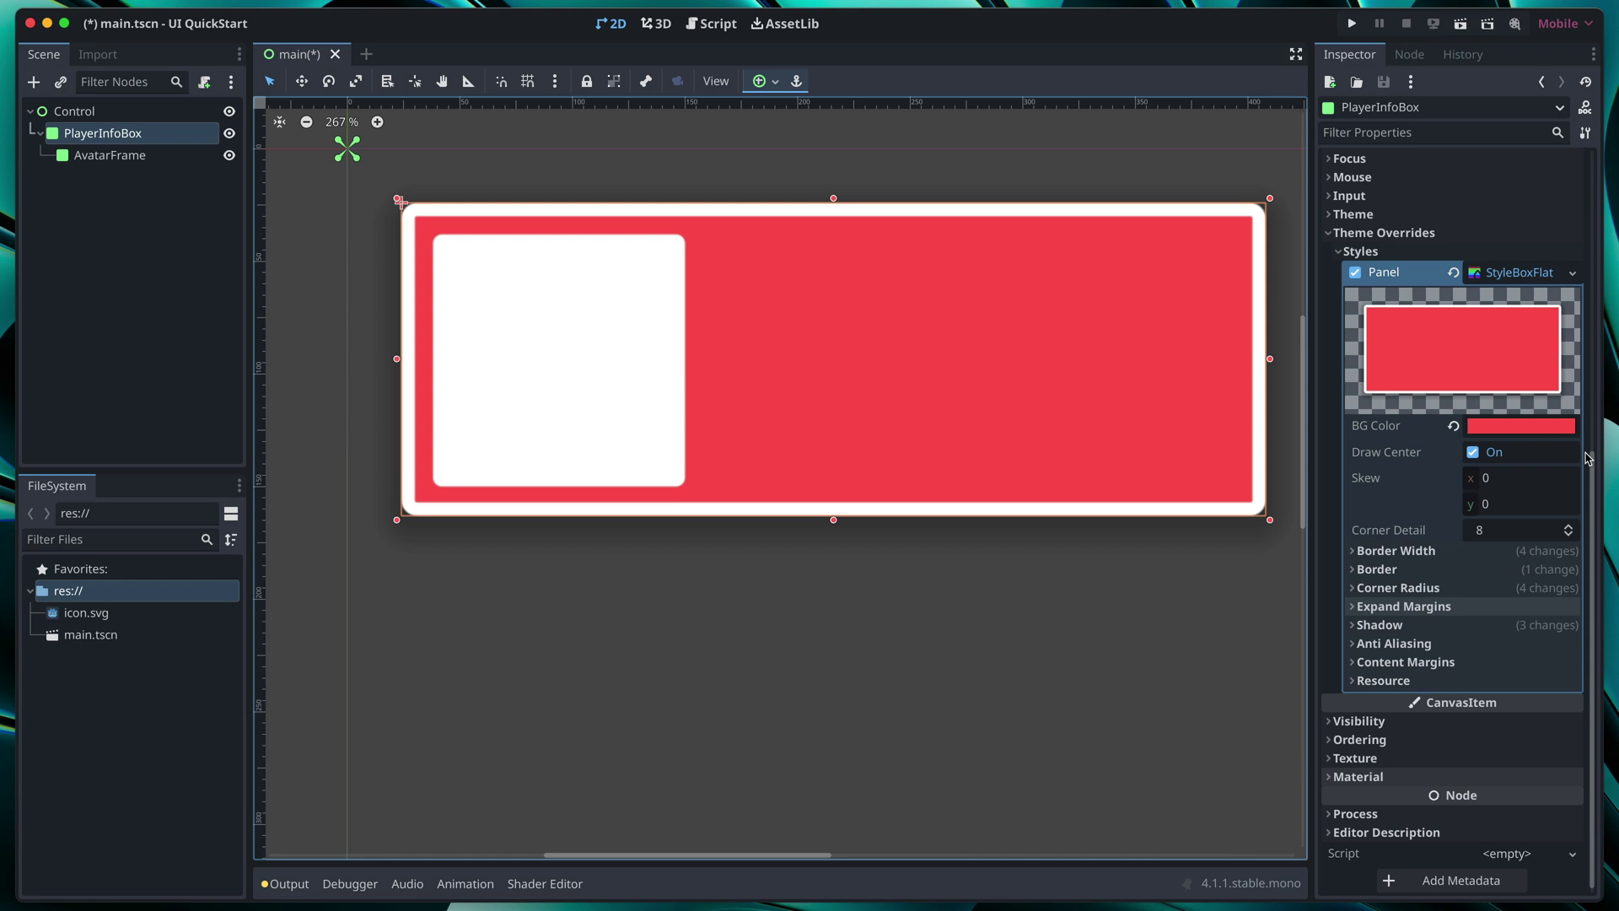
click(1579, 587)
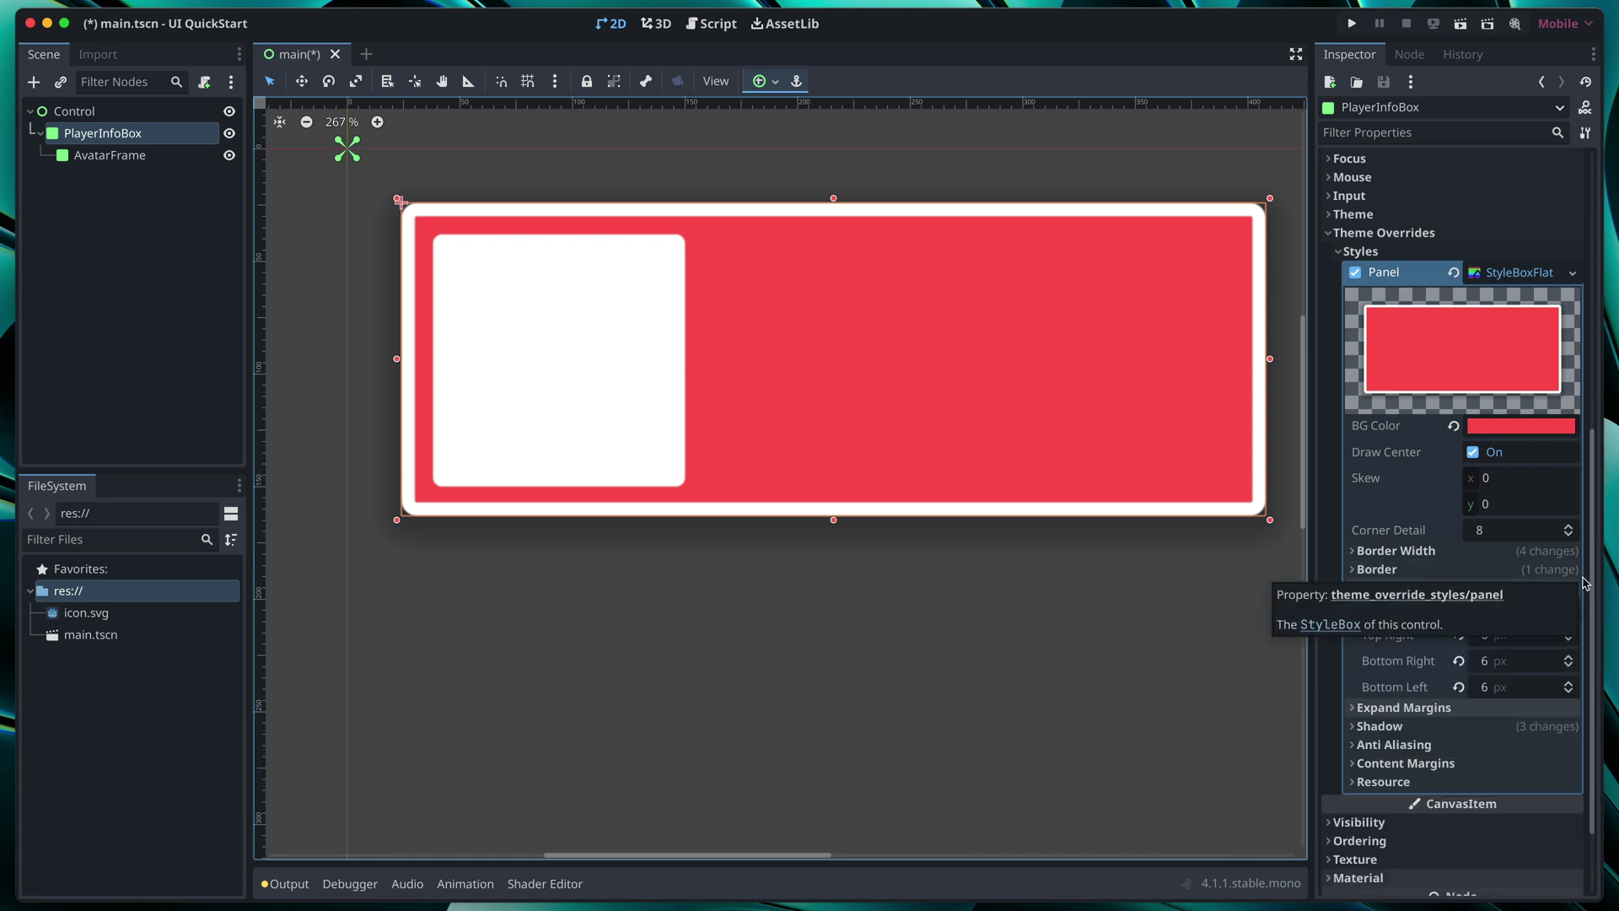
click(1584, 723)
scroll(1583, 716, down, 1)
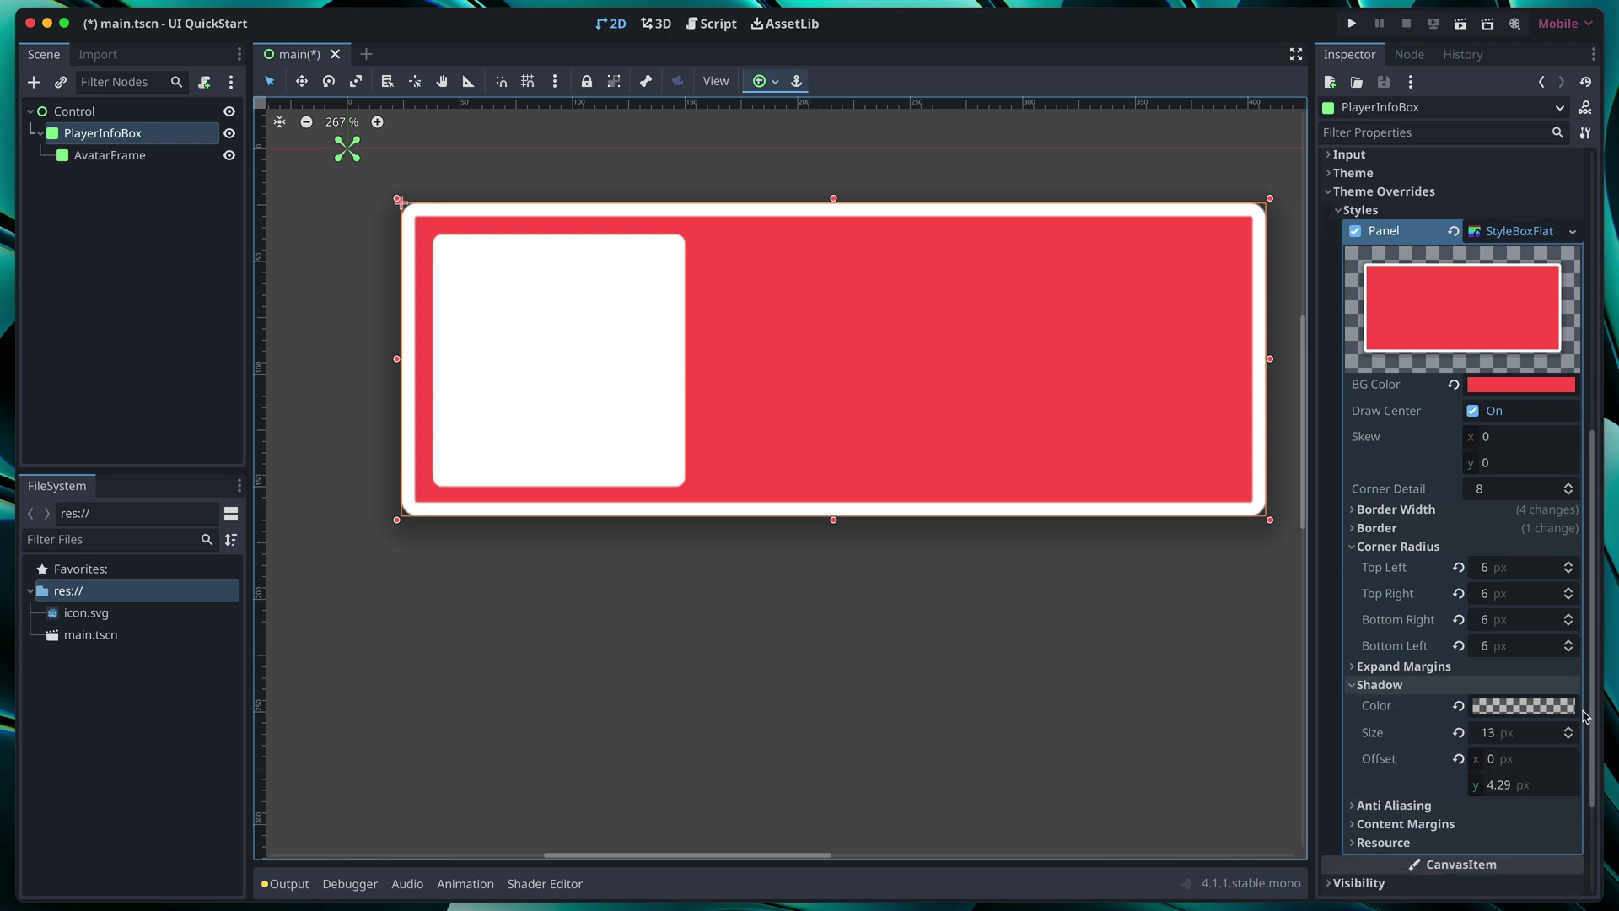
click(1415, 528)
click(1416, 510)
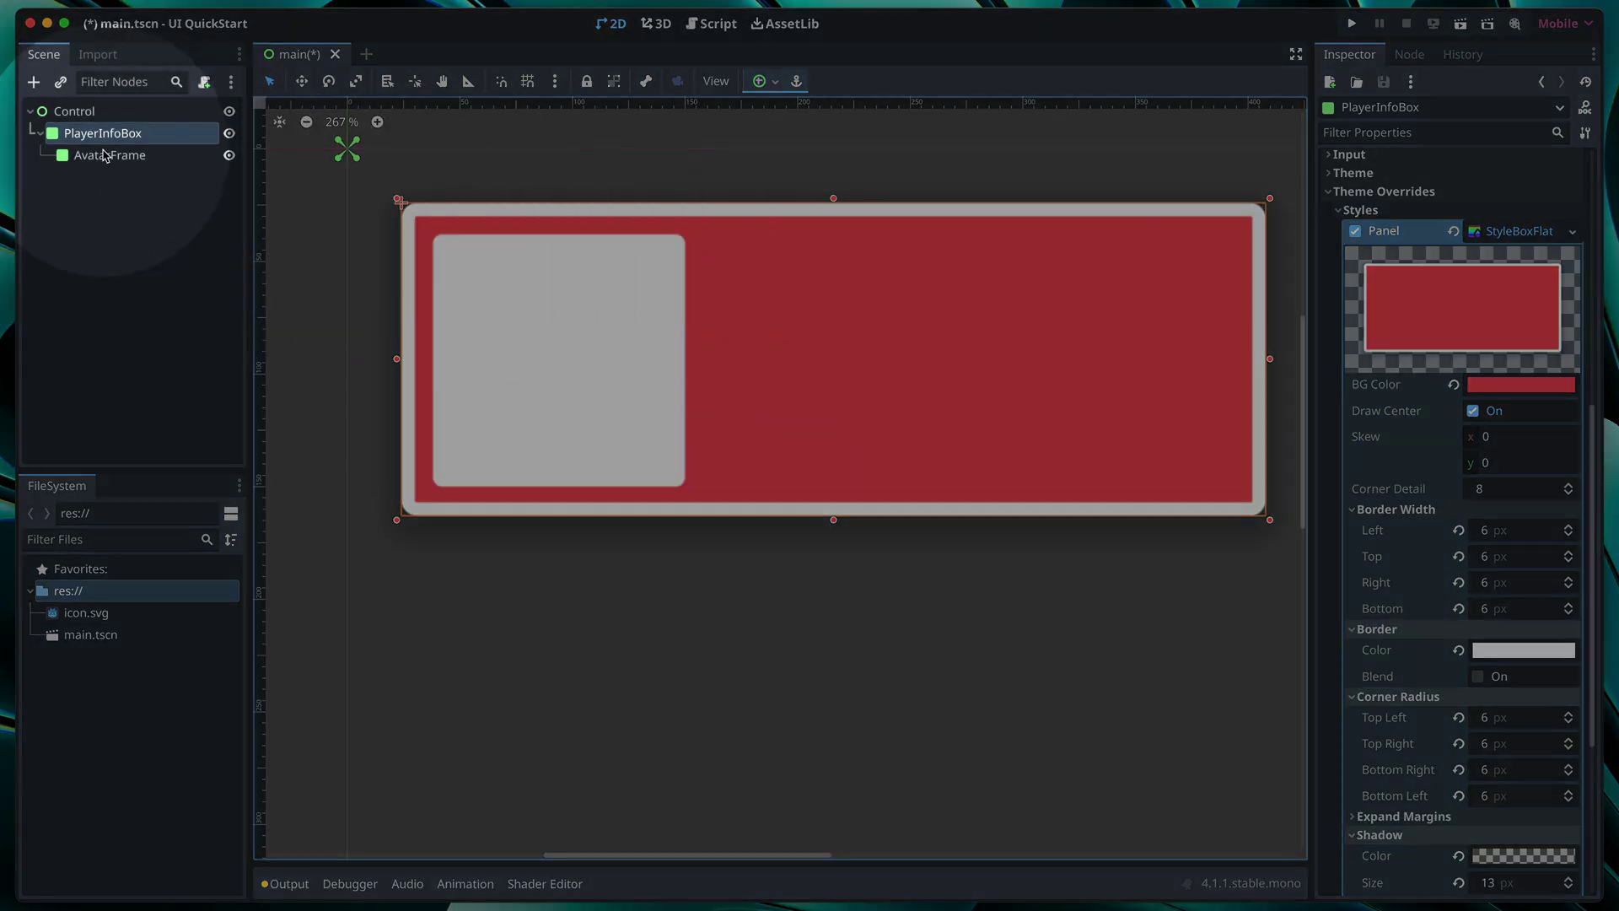
Step: Add a TextureRect child node under AvatarFrame
right_click(105, 159)
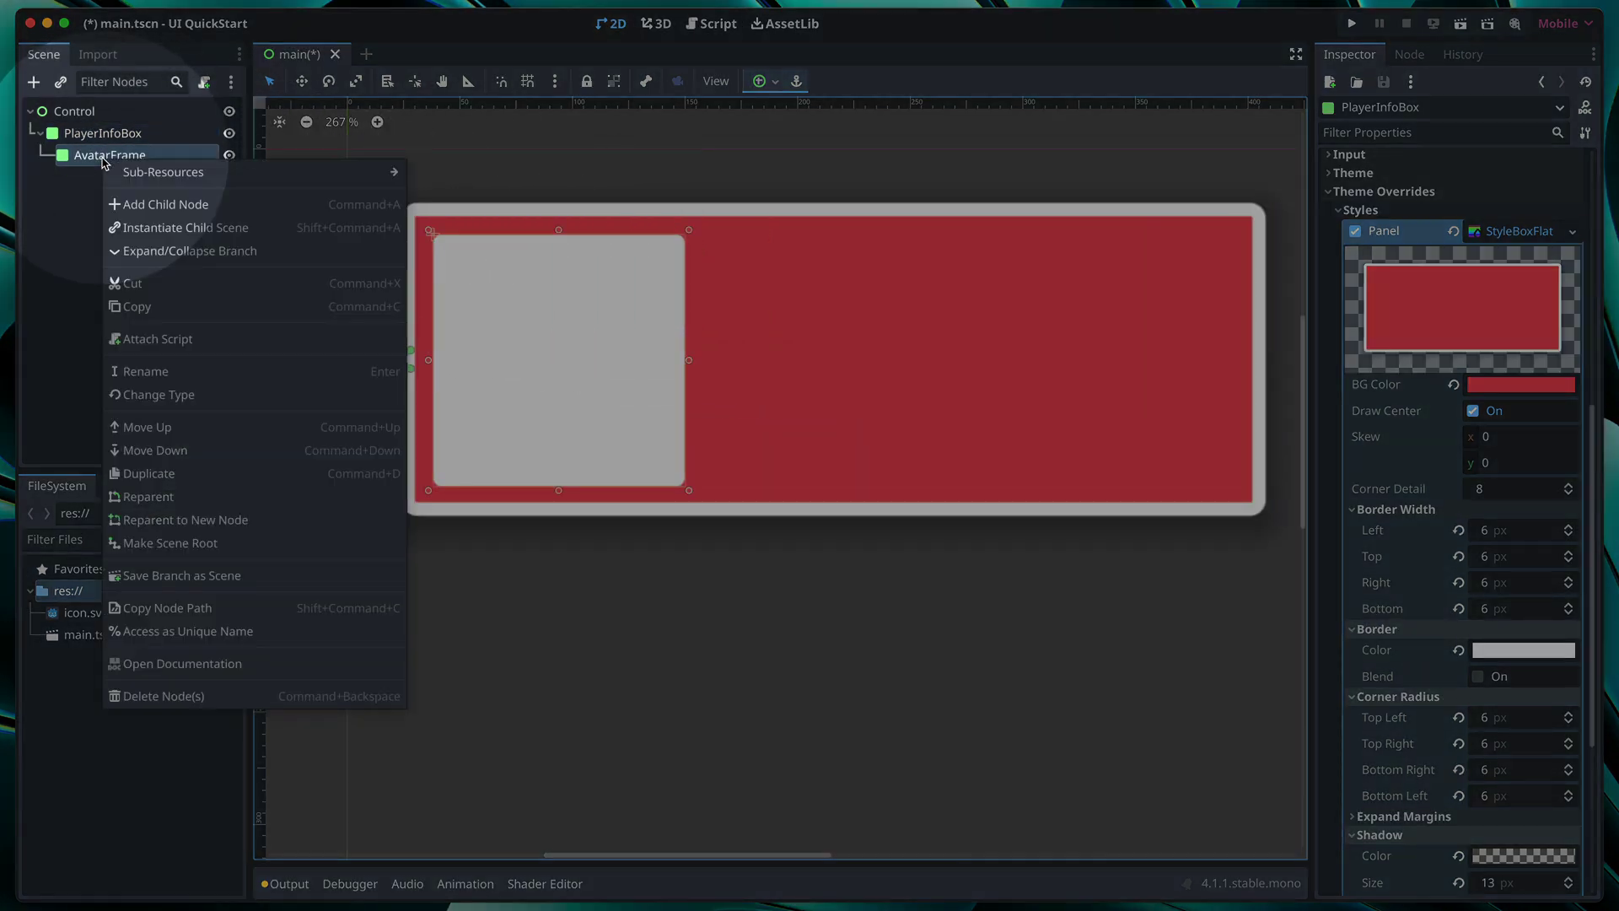
click(165, 205)
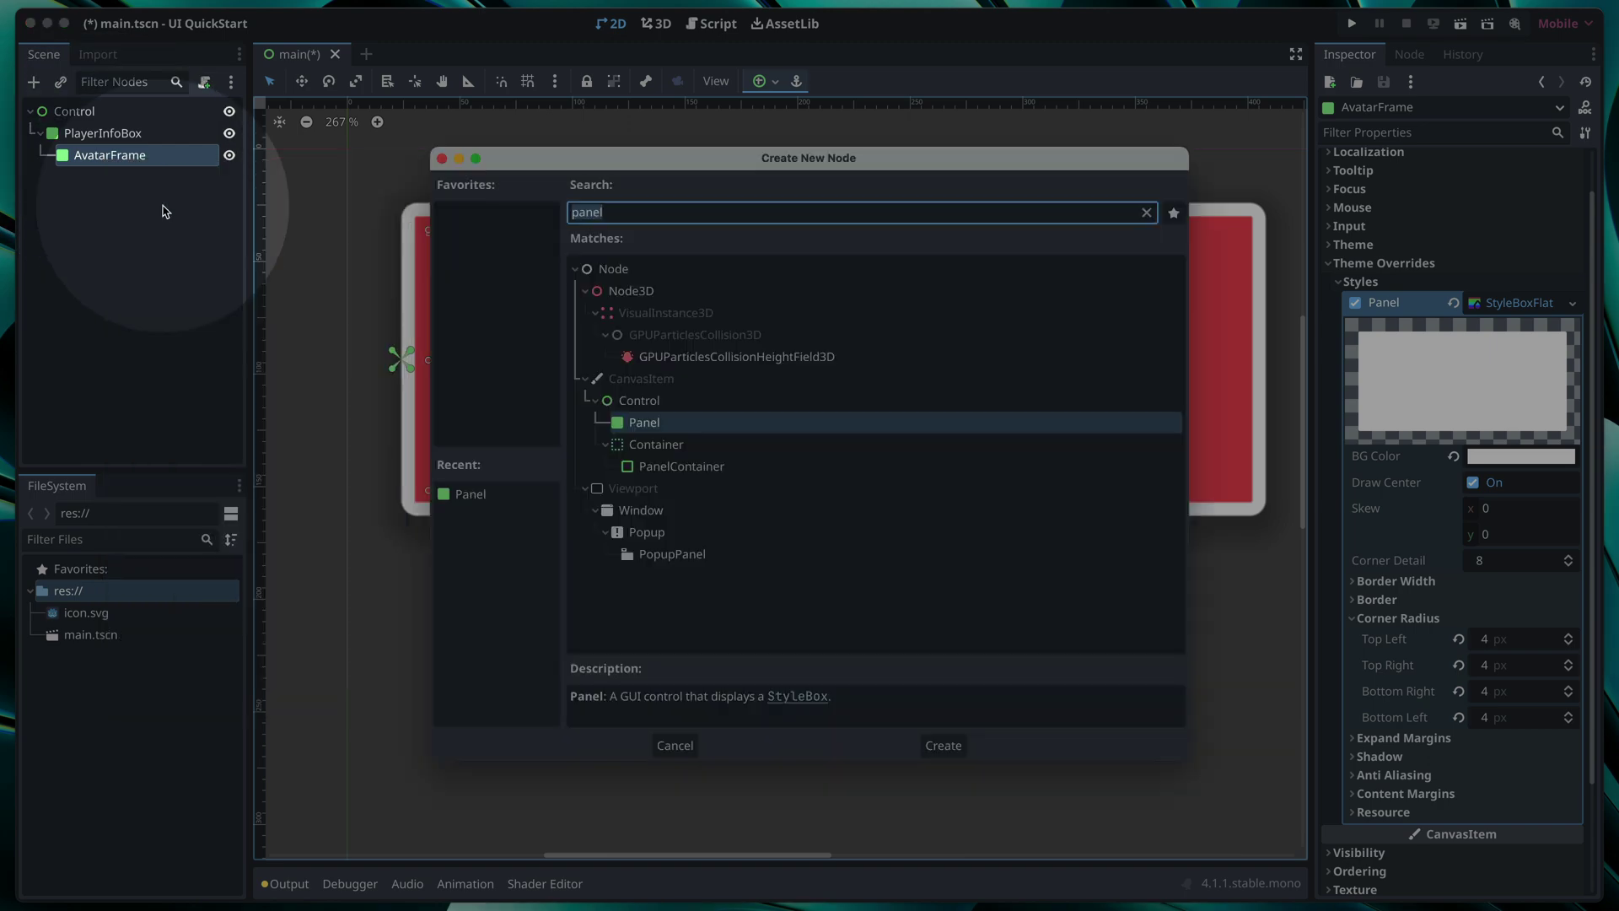
text(textu)
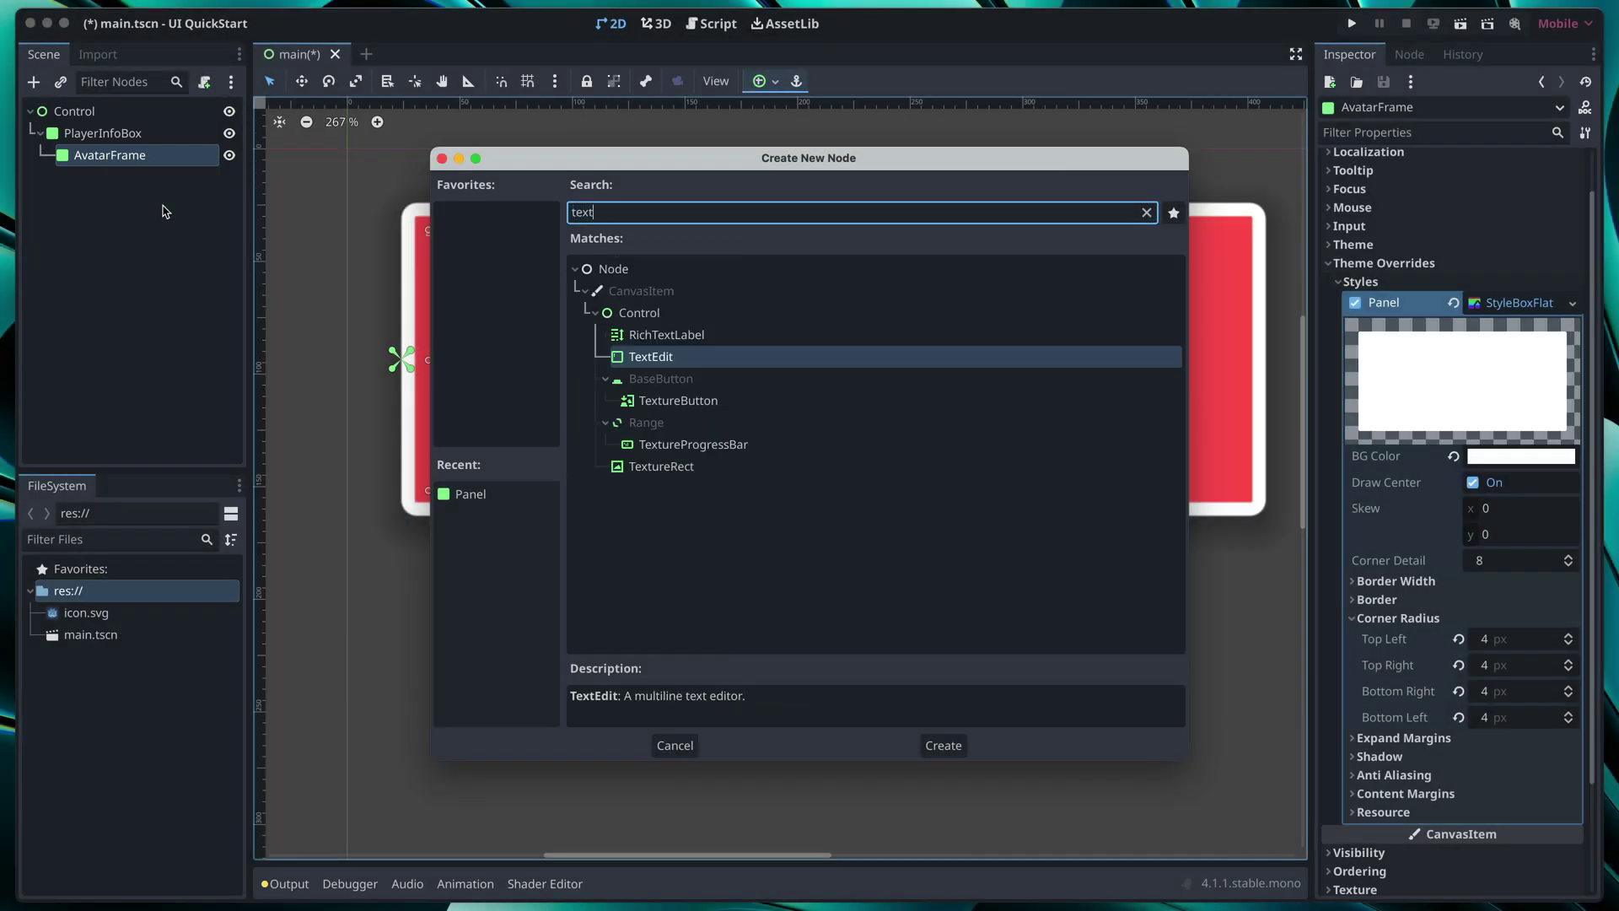
click(941, 744)
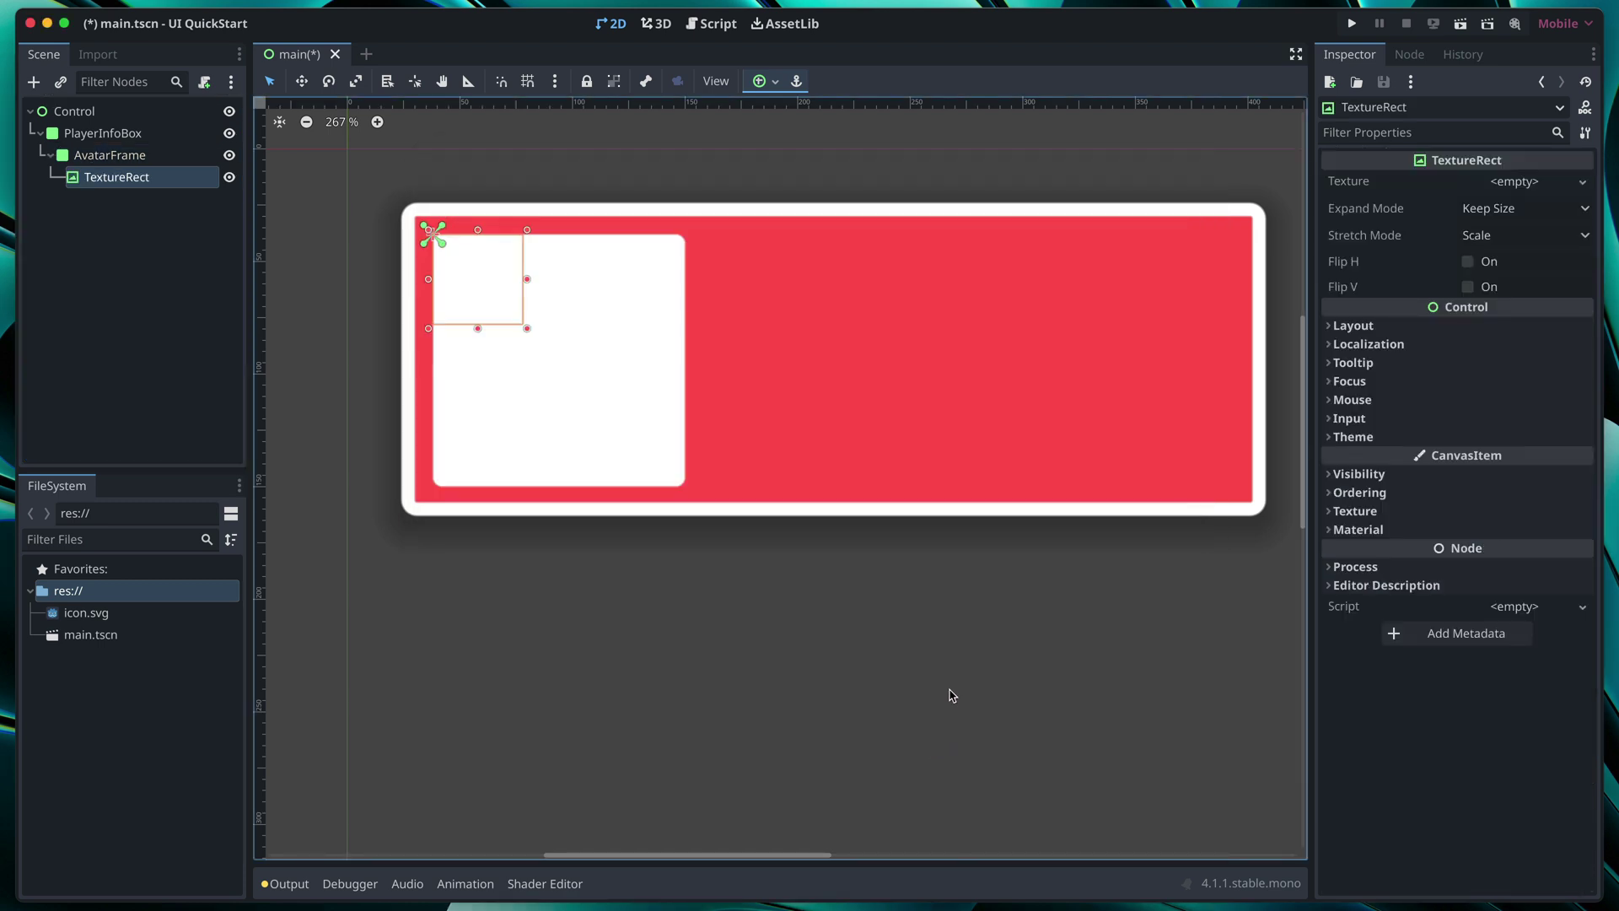
Step: Rename the TextureRect to Avatar and apply the Center anchor preset
double_click(135, 178)
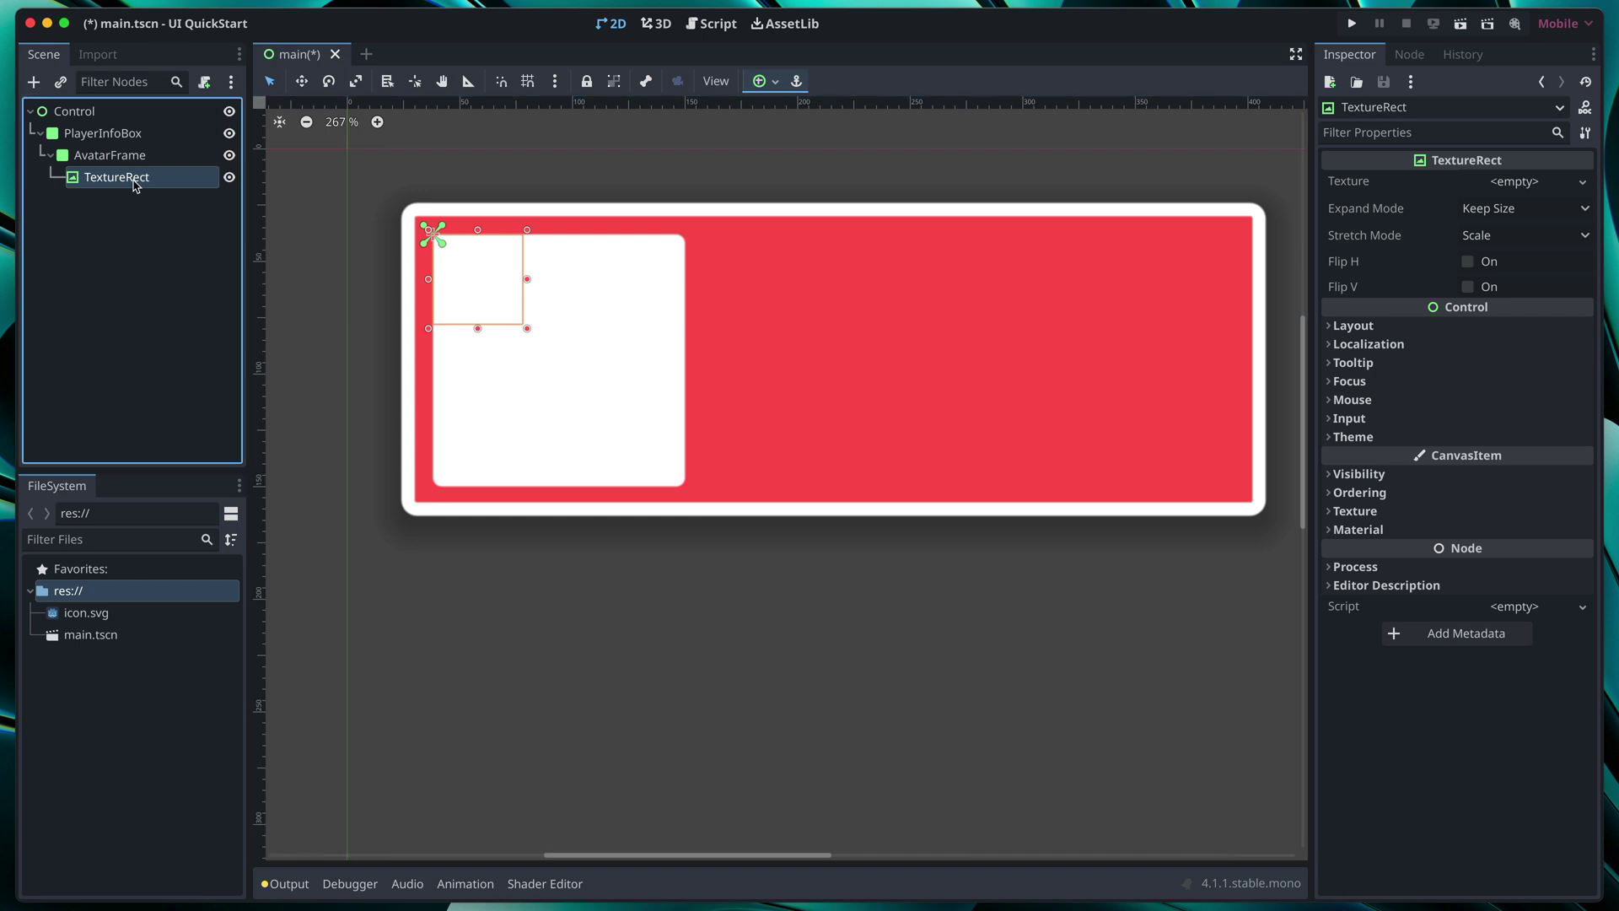
text(Avatar)
key(Return)
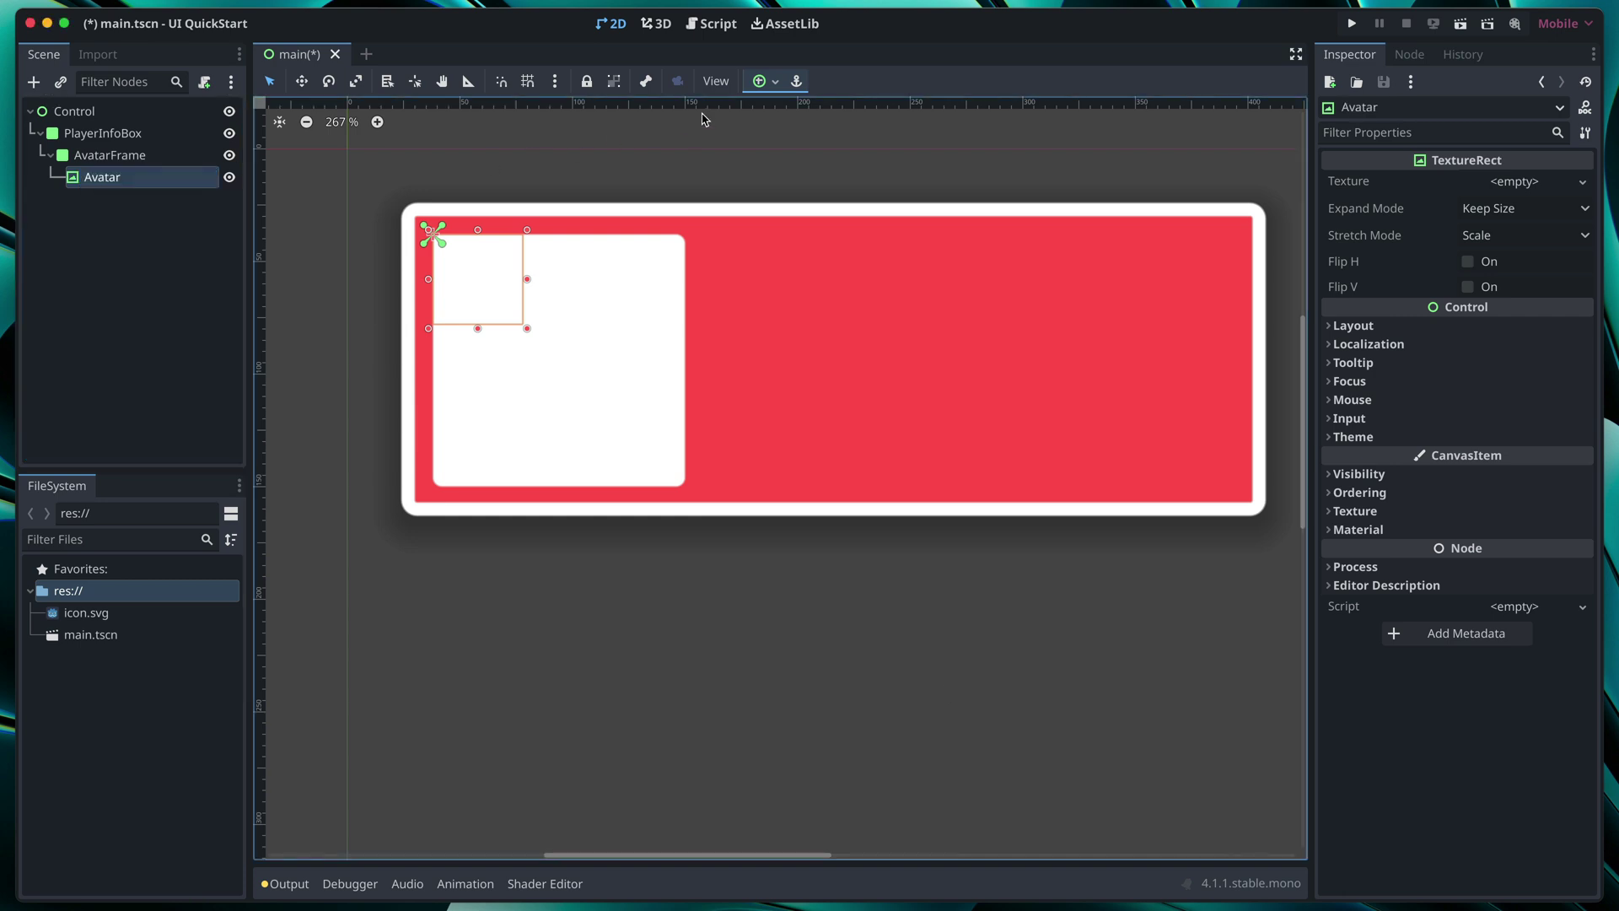
click(760, 81)
click(797, 170)
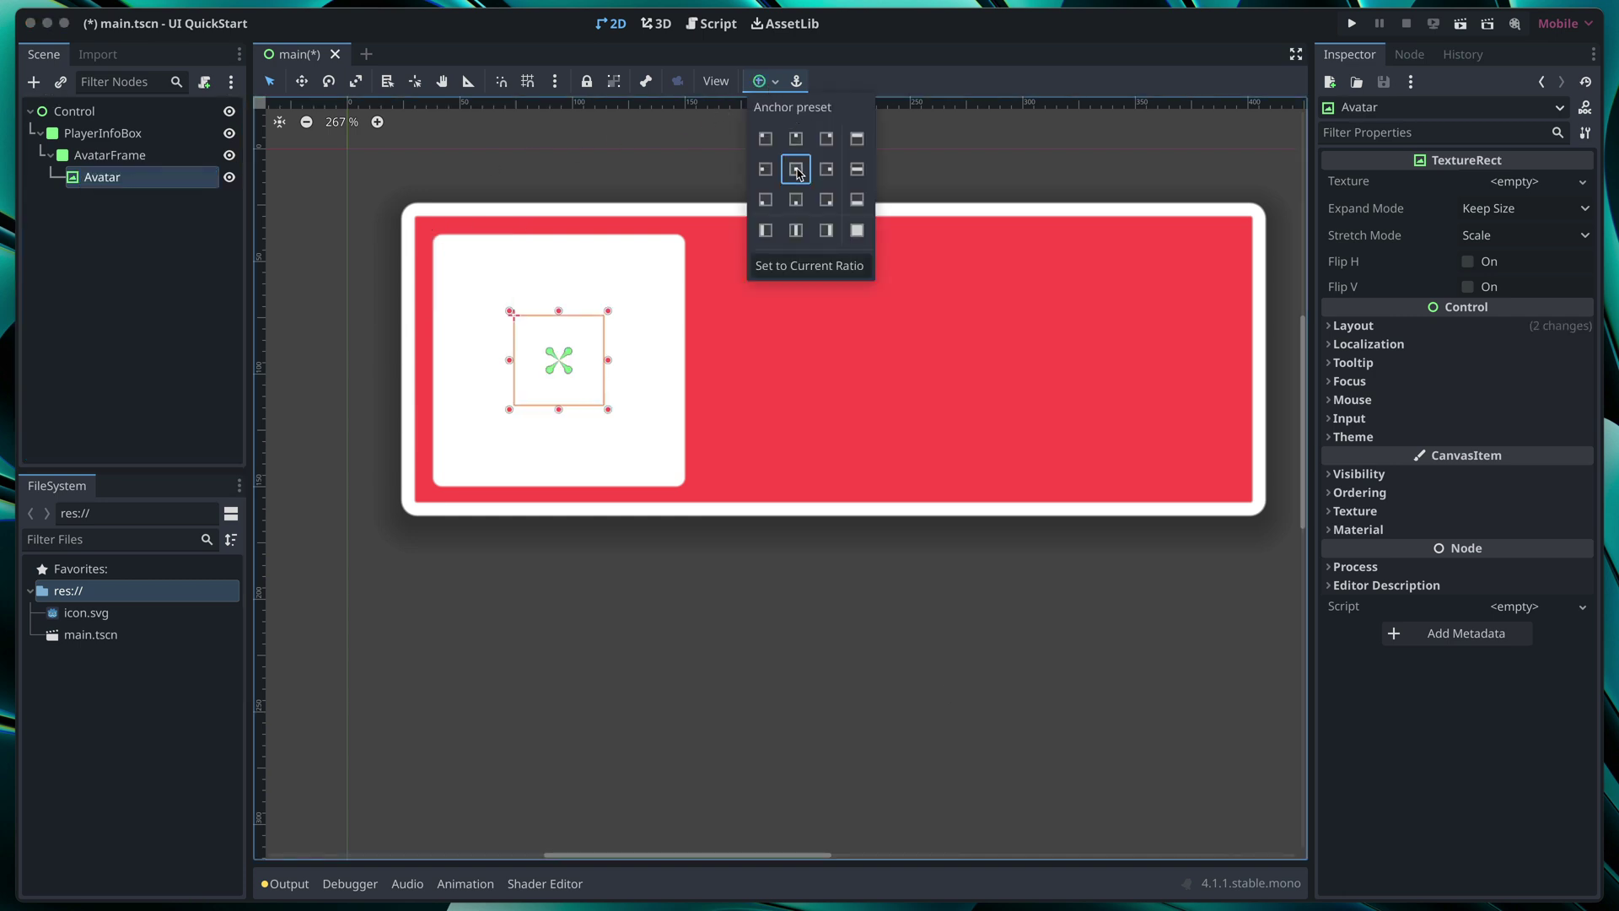
click(610, 414)
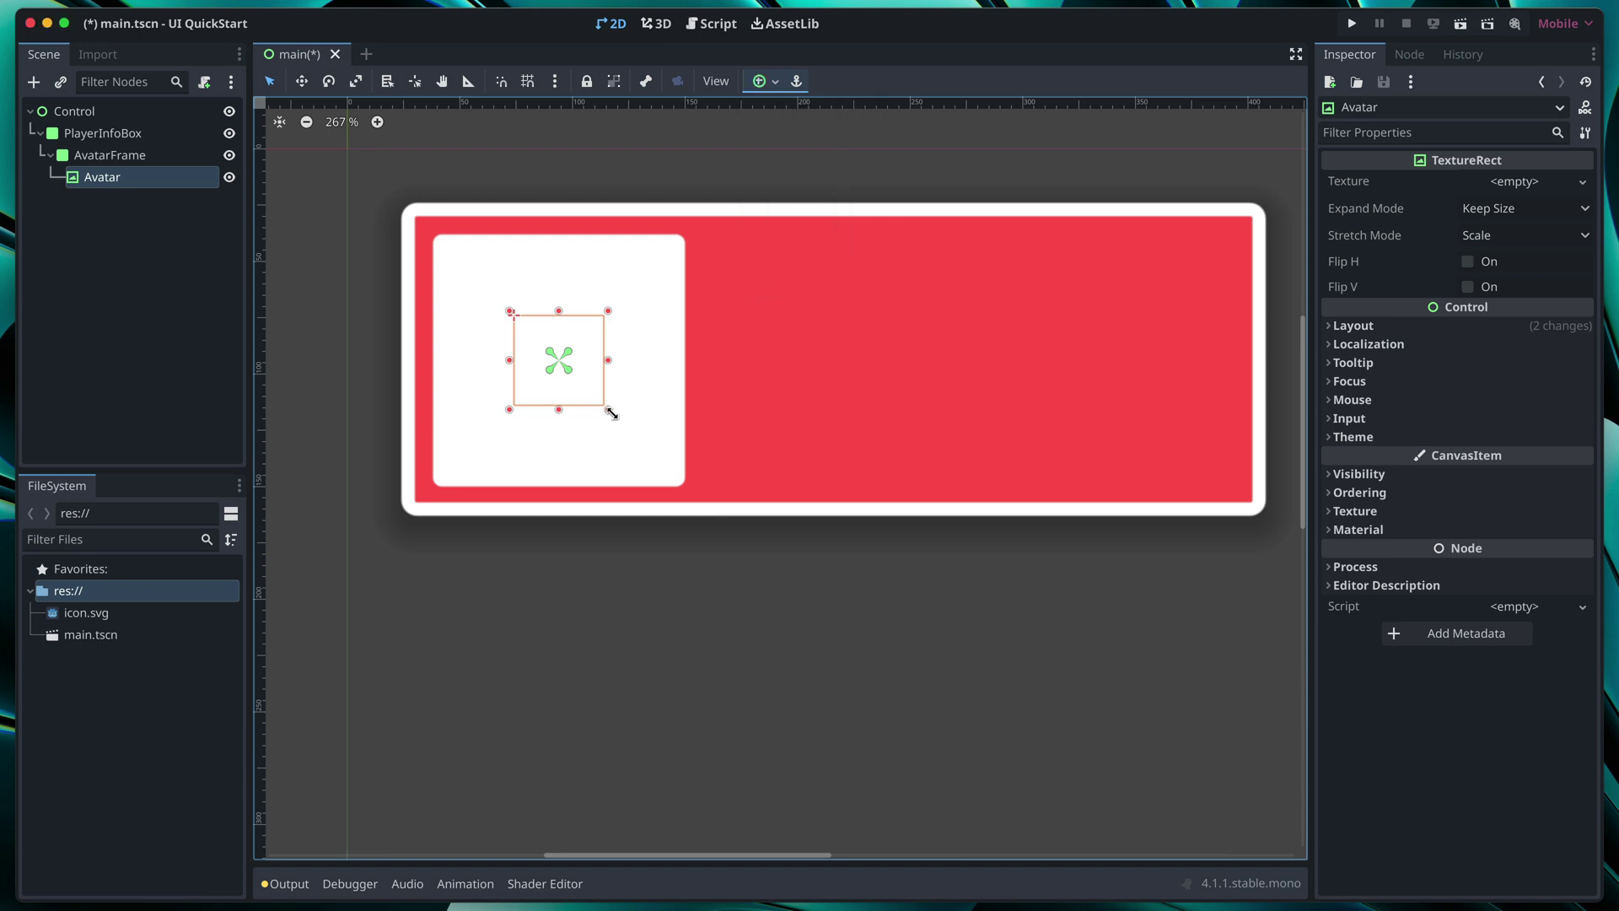
Step: Enlarge Avatar to fill the frame and give it logo.png with Ignore Size expand mode
alt+drag(612, 413, 675, 472)
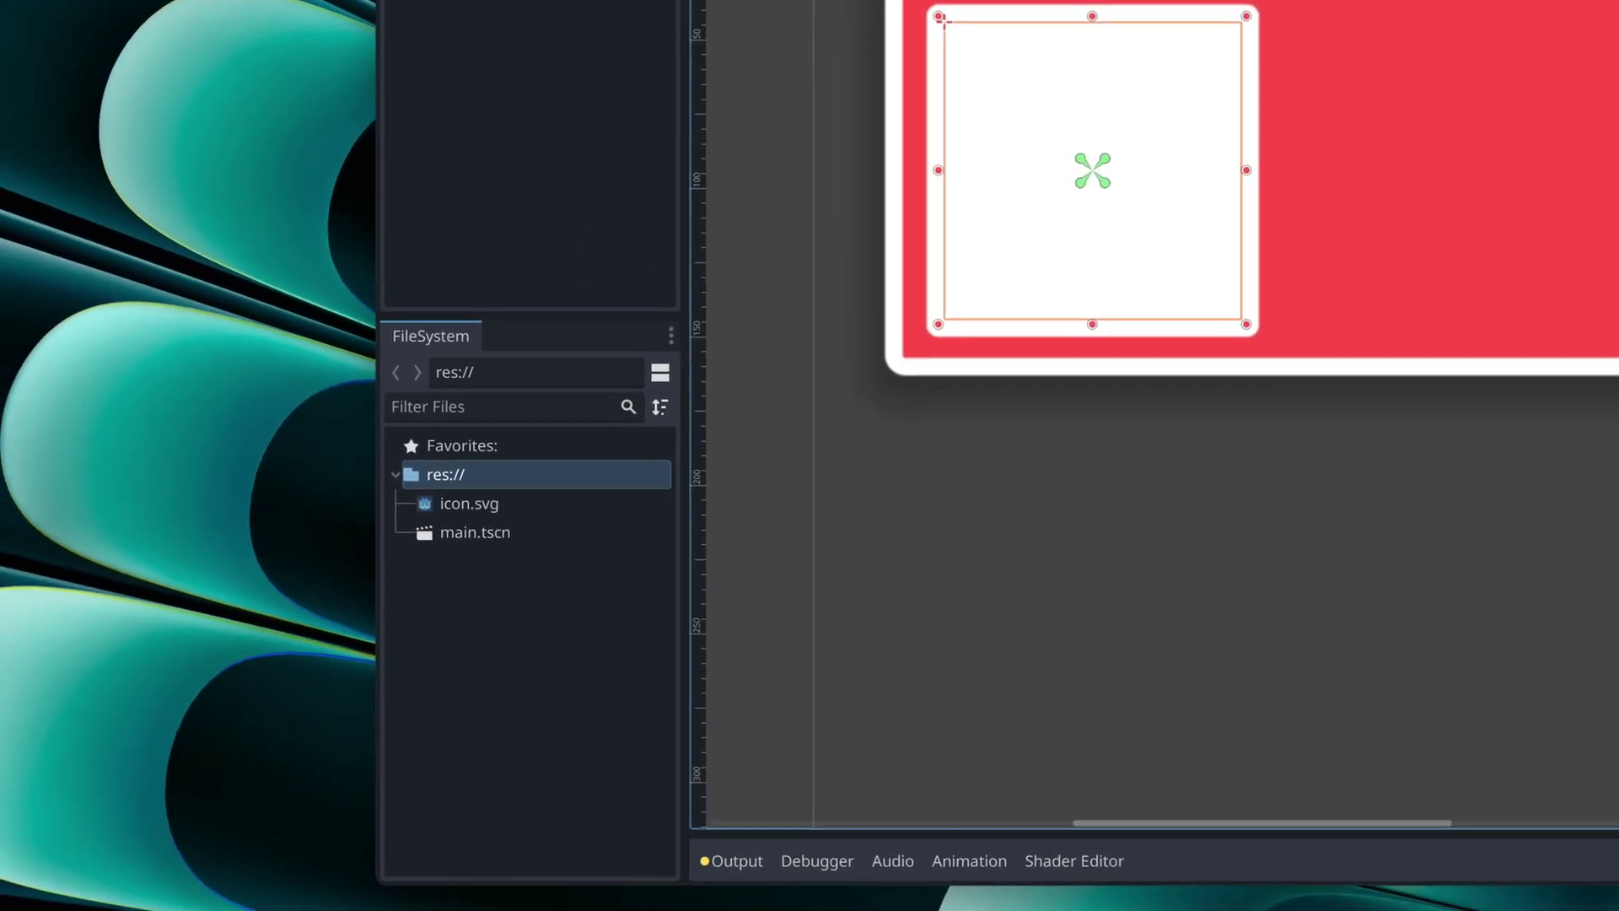
drag(4, 544, 524, 611)
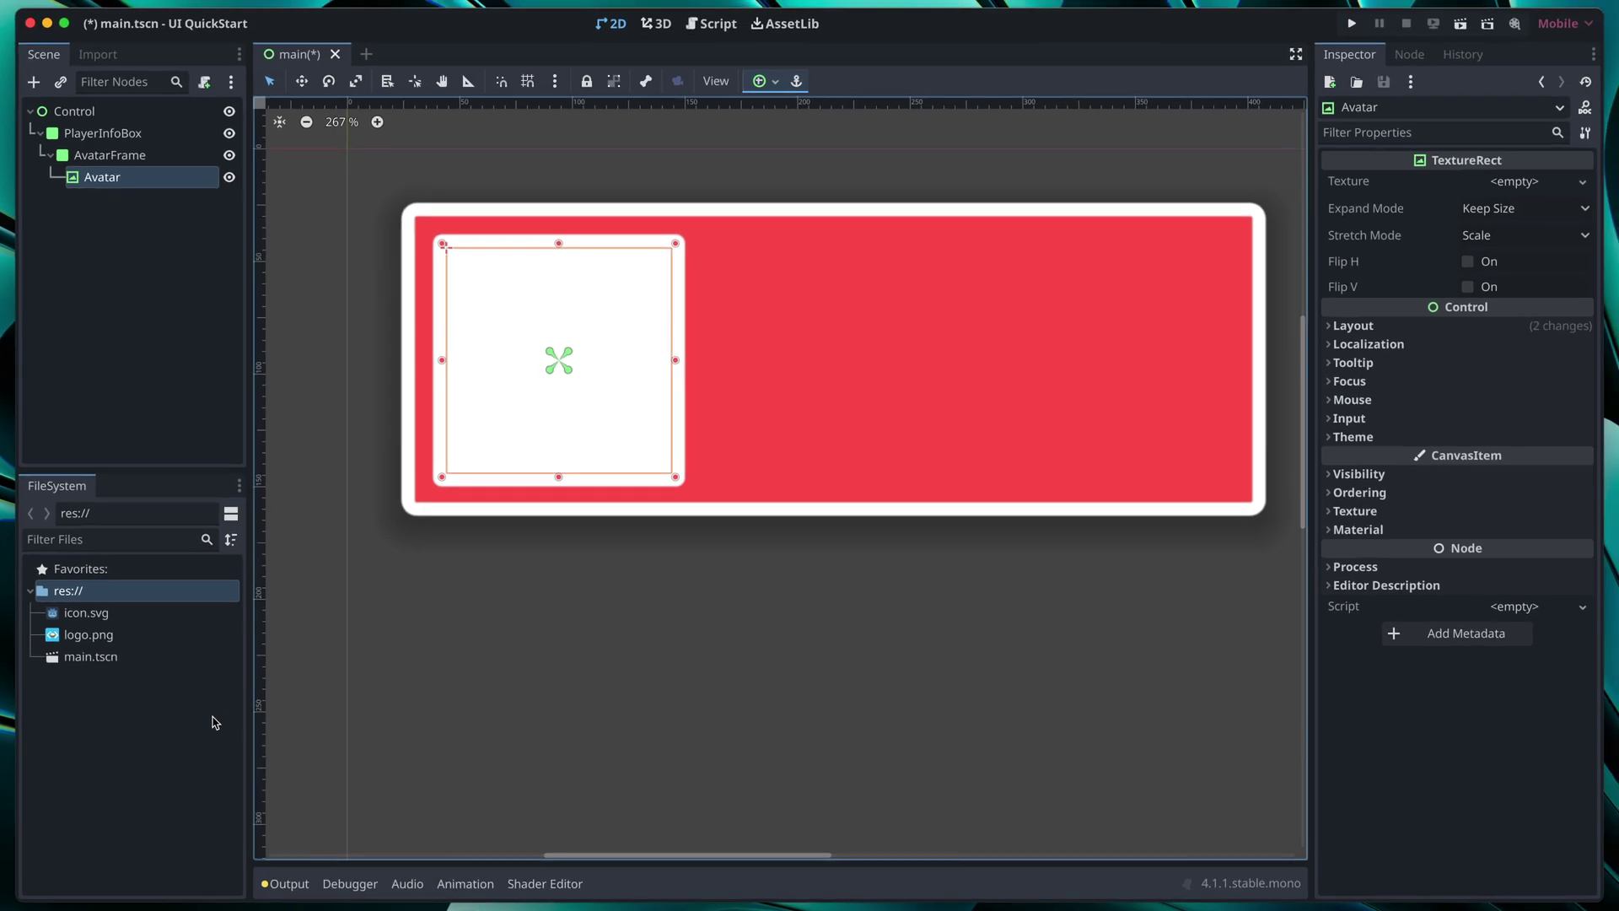
click(137, 176)
drag(84, 636, 1492, 185)
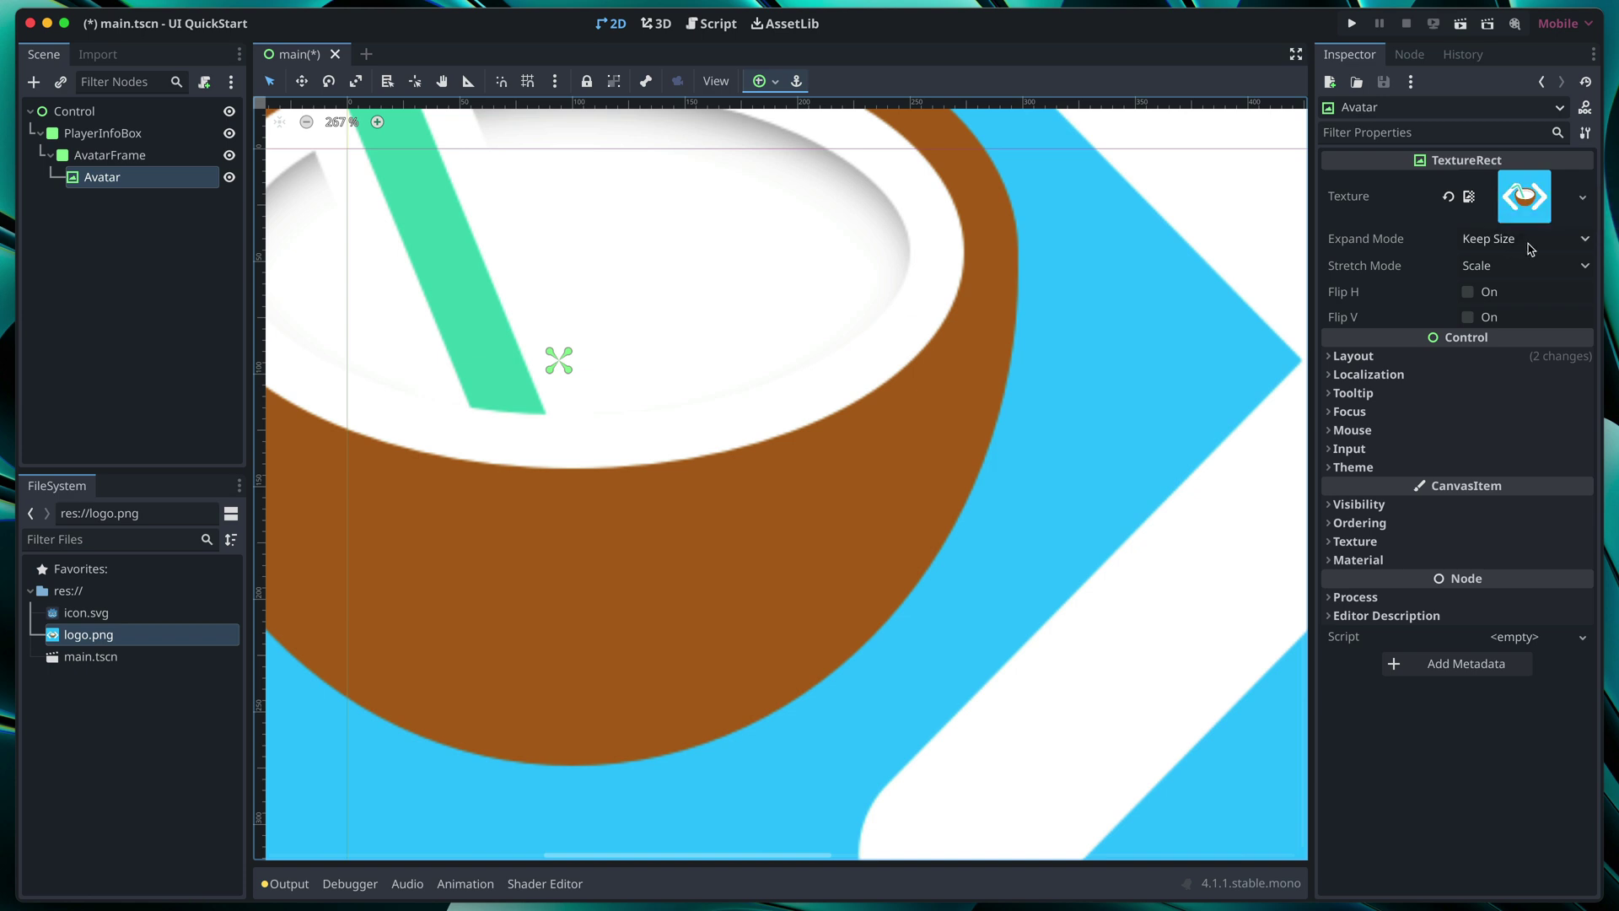
click(1528, 239)
click(1526, 287)
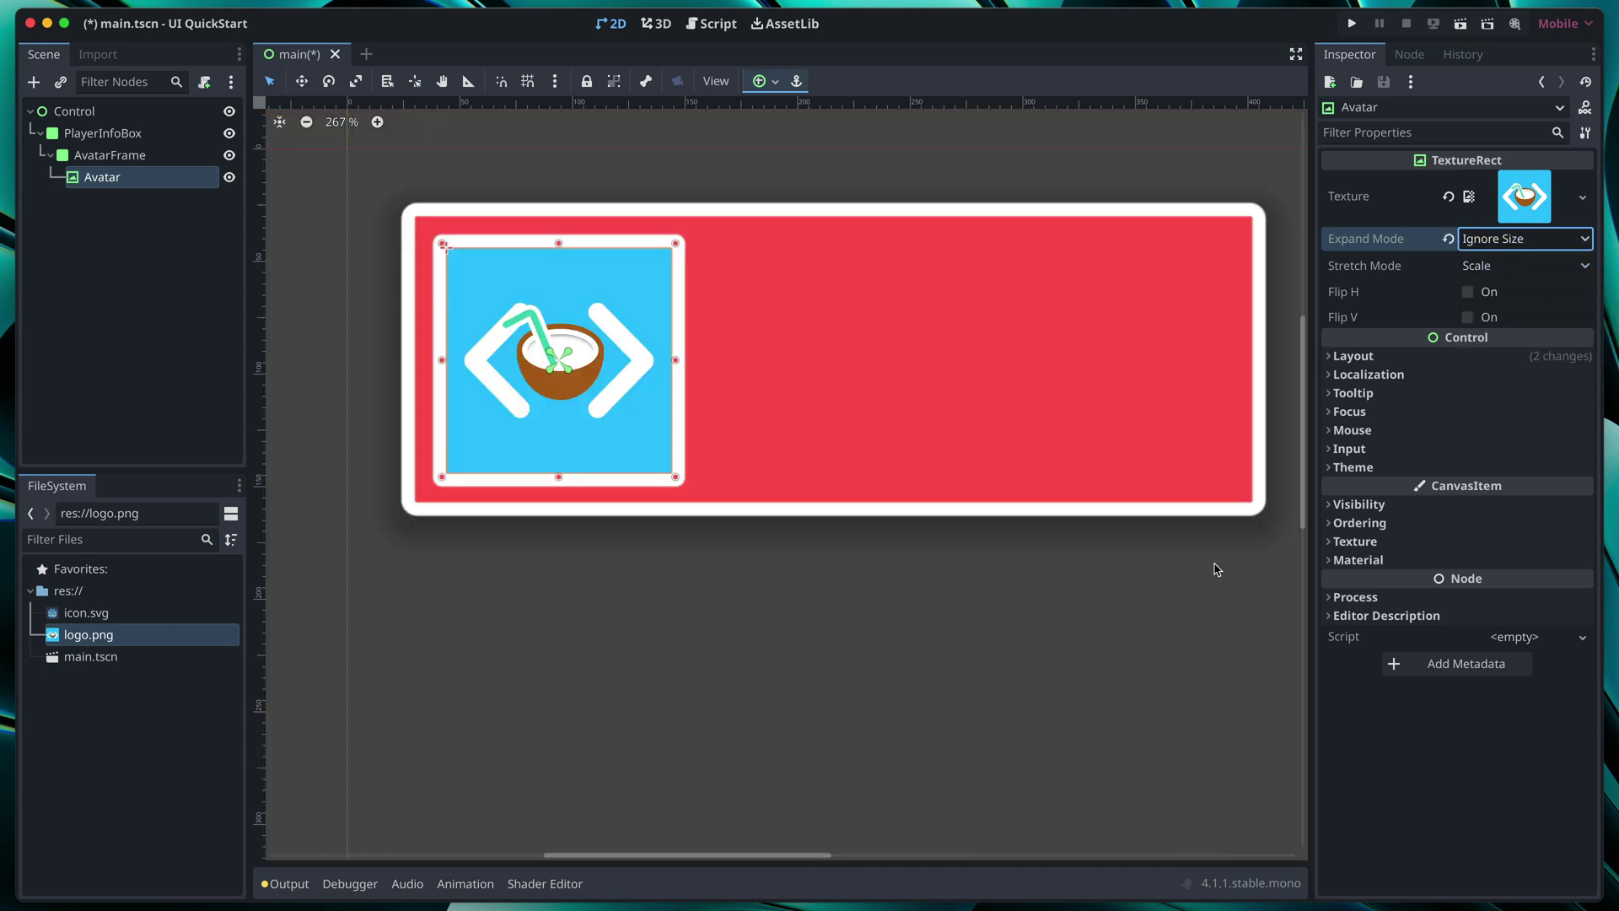
click(1146, 570)
scroll(1147, 575, down, 6)
scroll(1147, 574, down, 5)
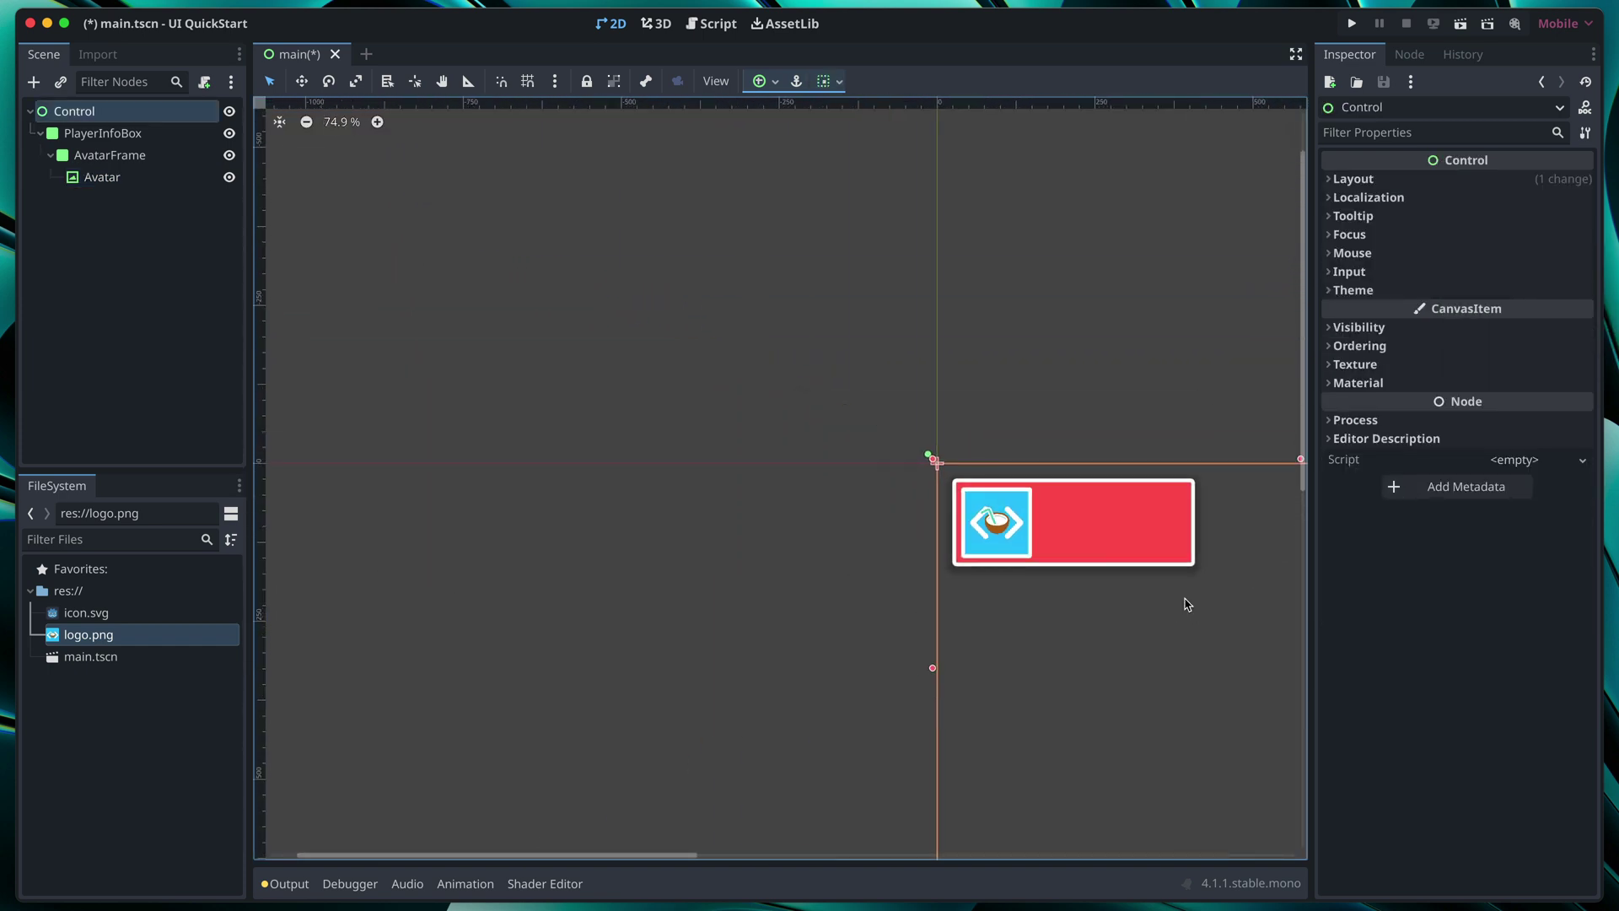
middle_drag(1186, 599, 677, 506)
scroll(676, 511, down, 1)
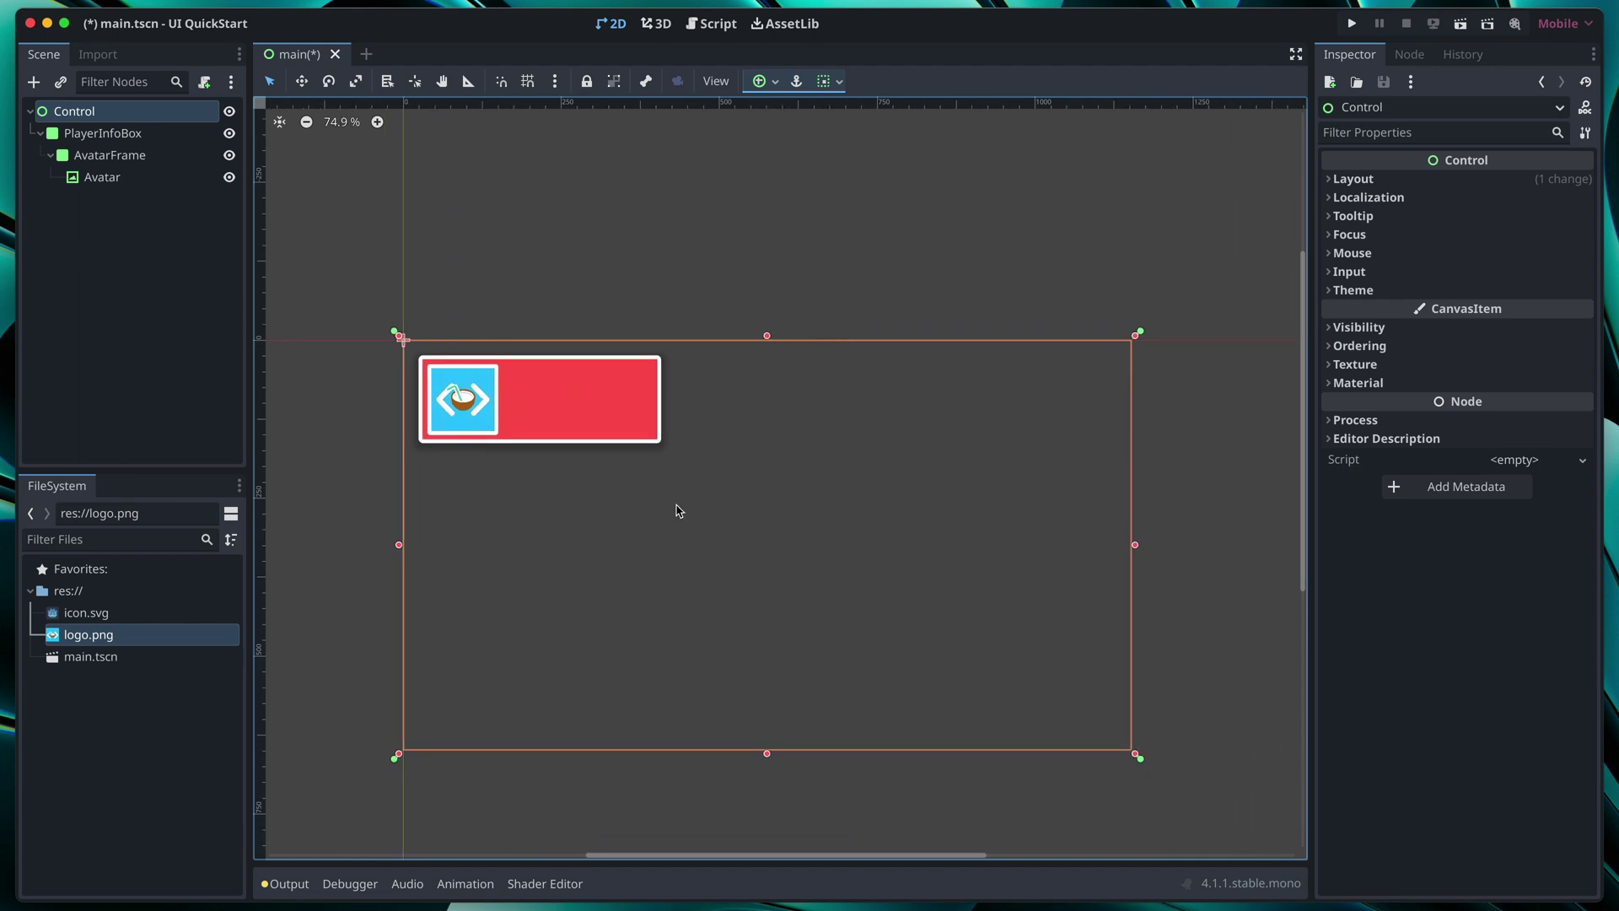
scroll(488, 396, up, 9)
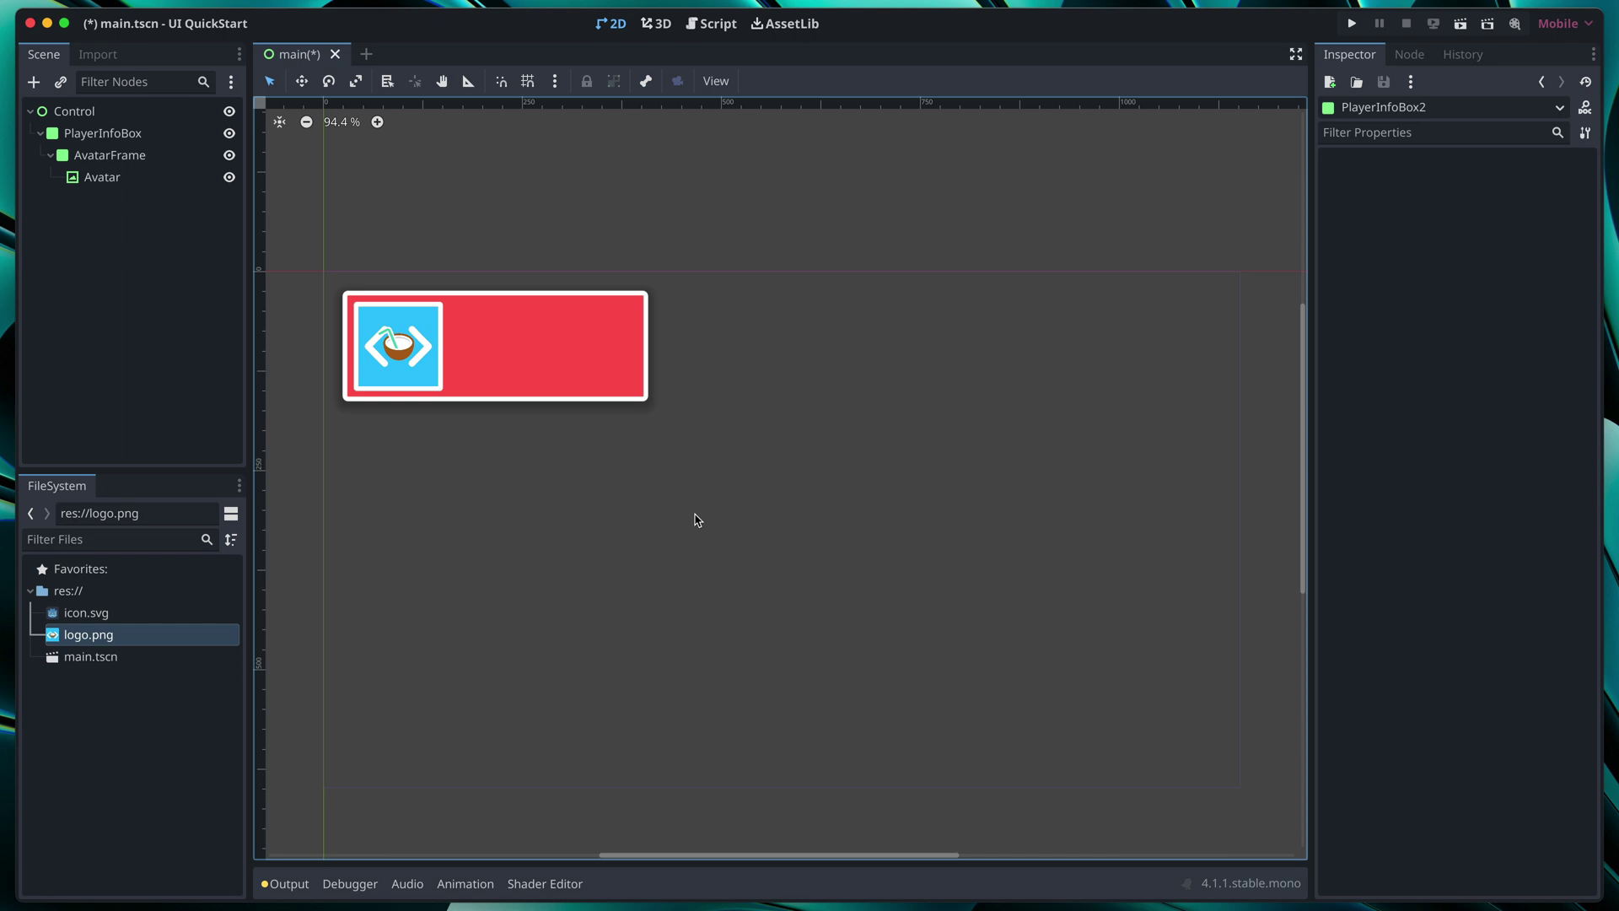
Step: Duplicate PlayerInfoBox, naming the copy CoinBox and its frame CoinFrame
click(137, 143)
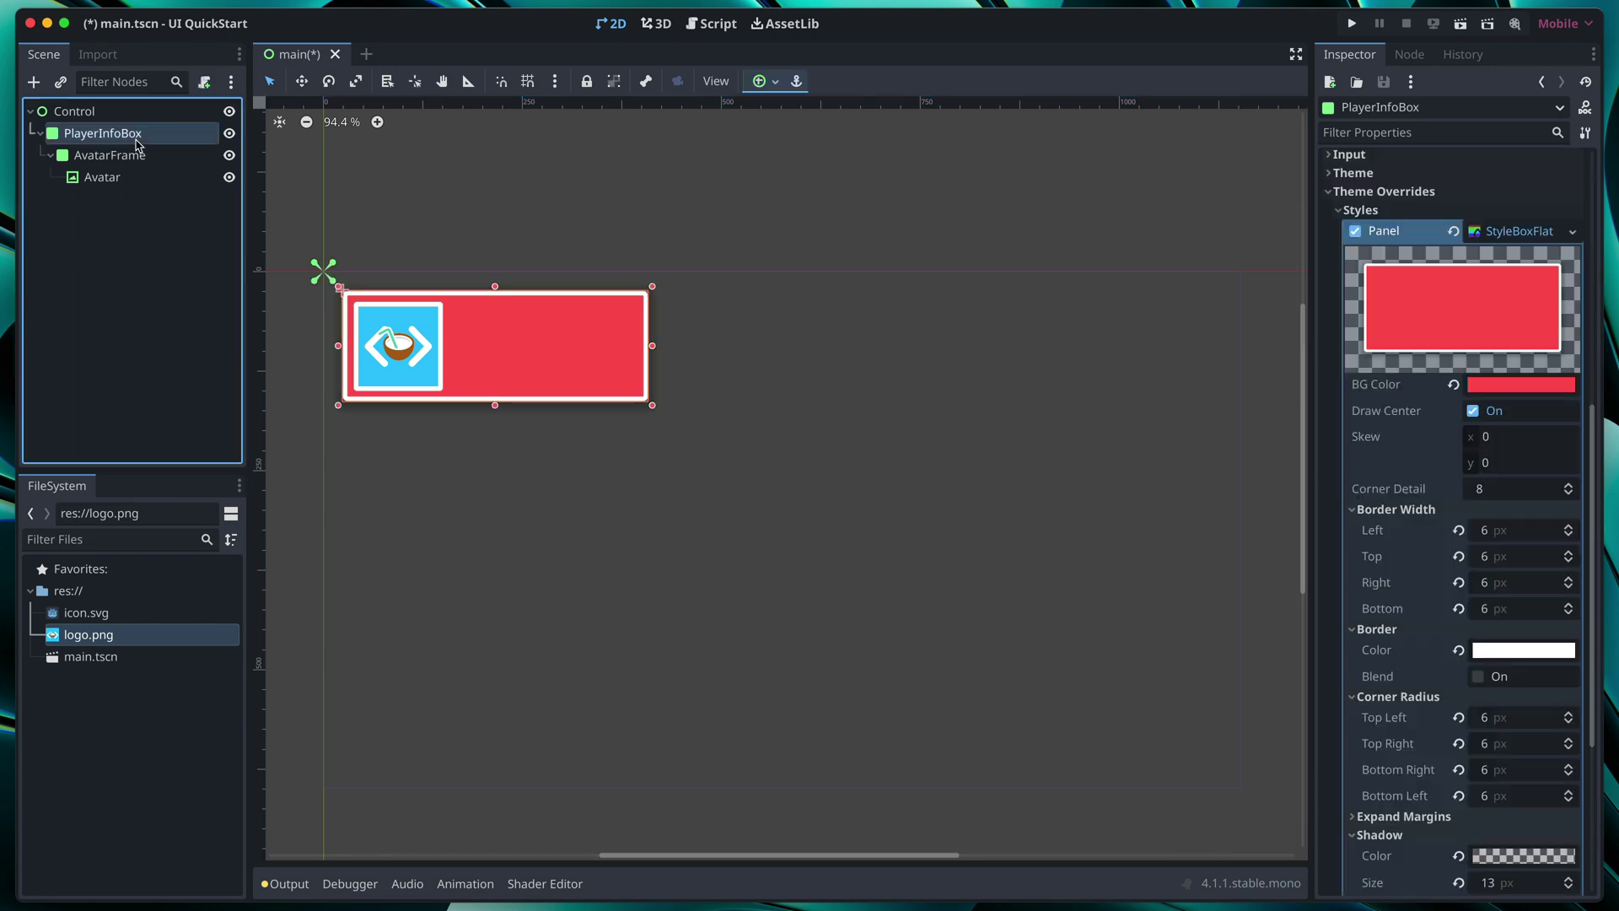
key(super+d)
double_click(101, 200)
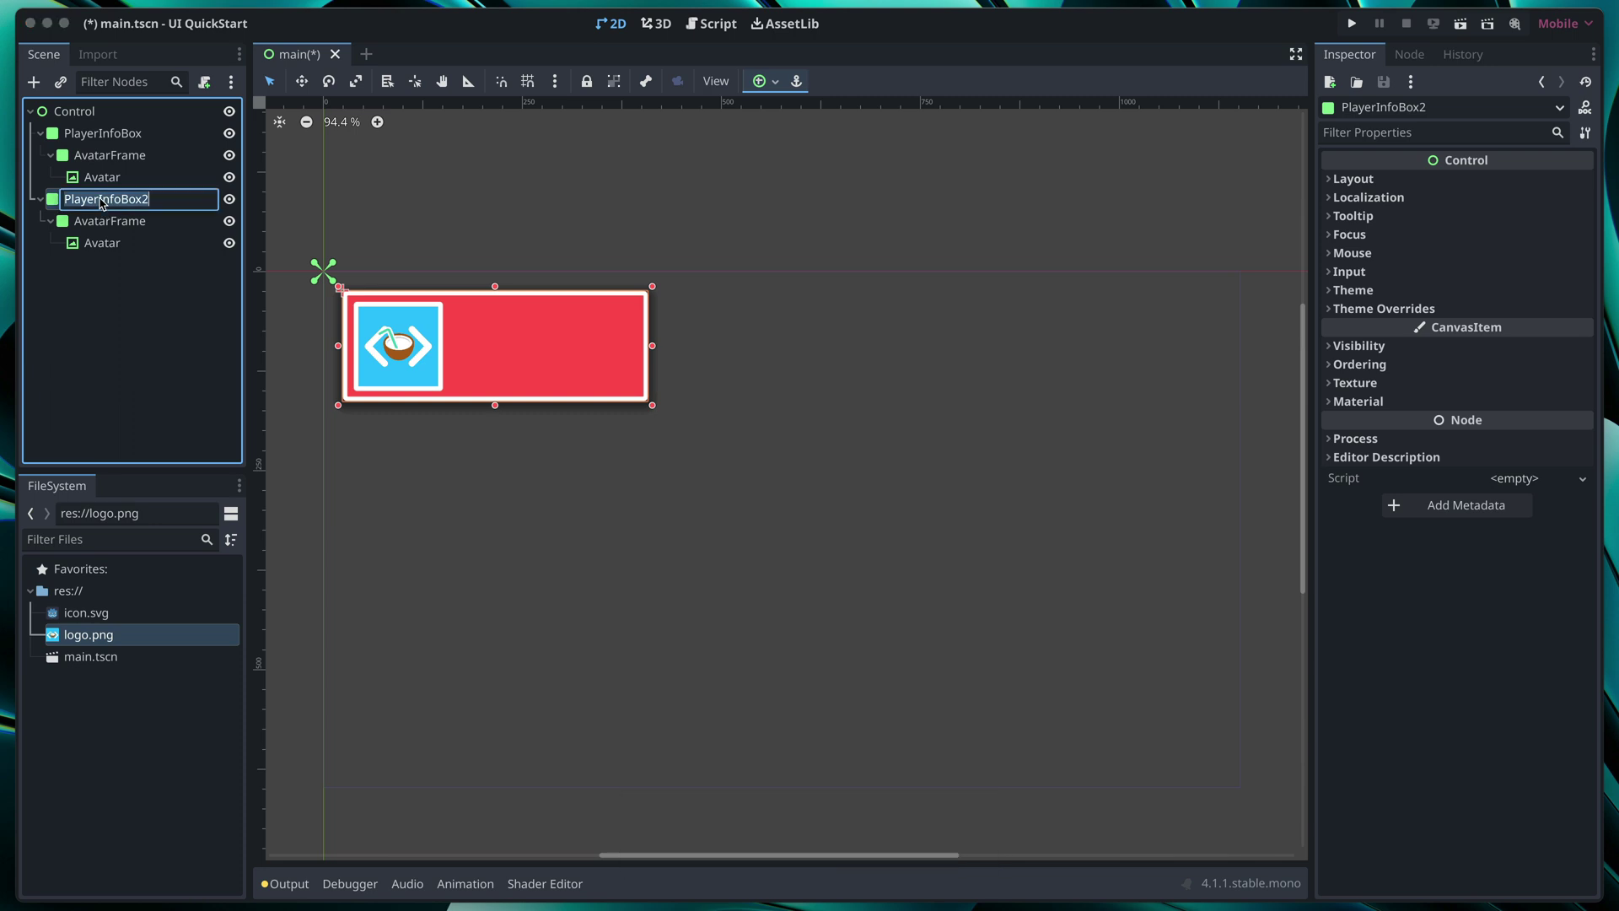
text(CoinBox)
click(107, 223)
double_click(107, 223)
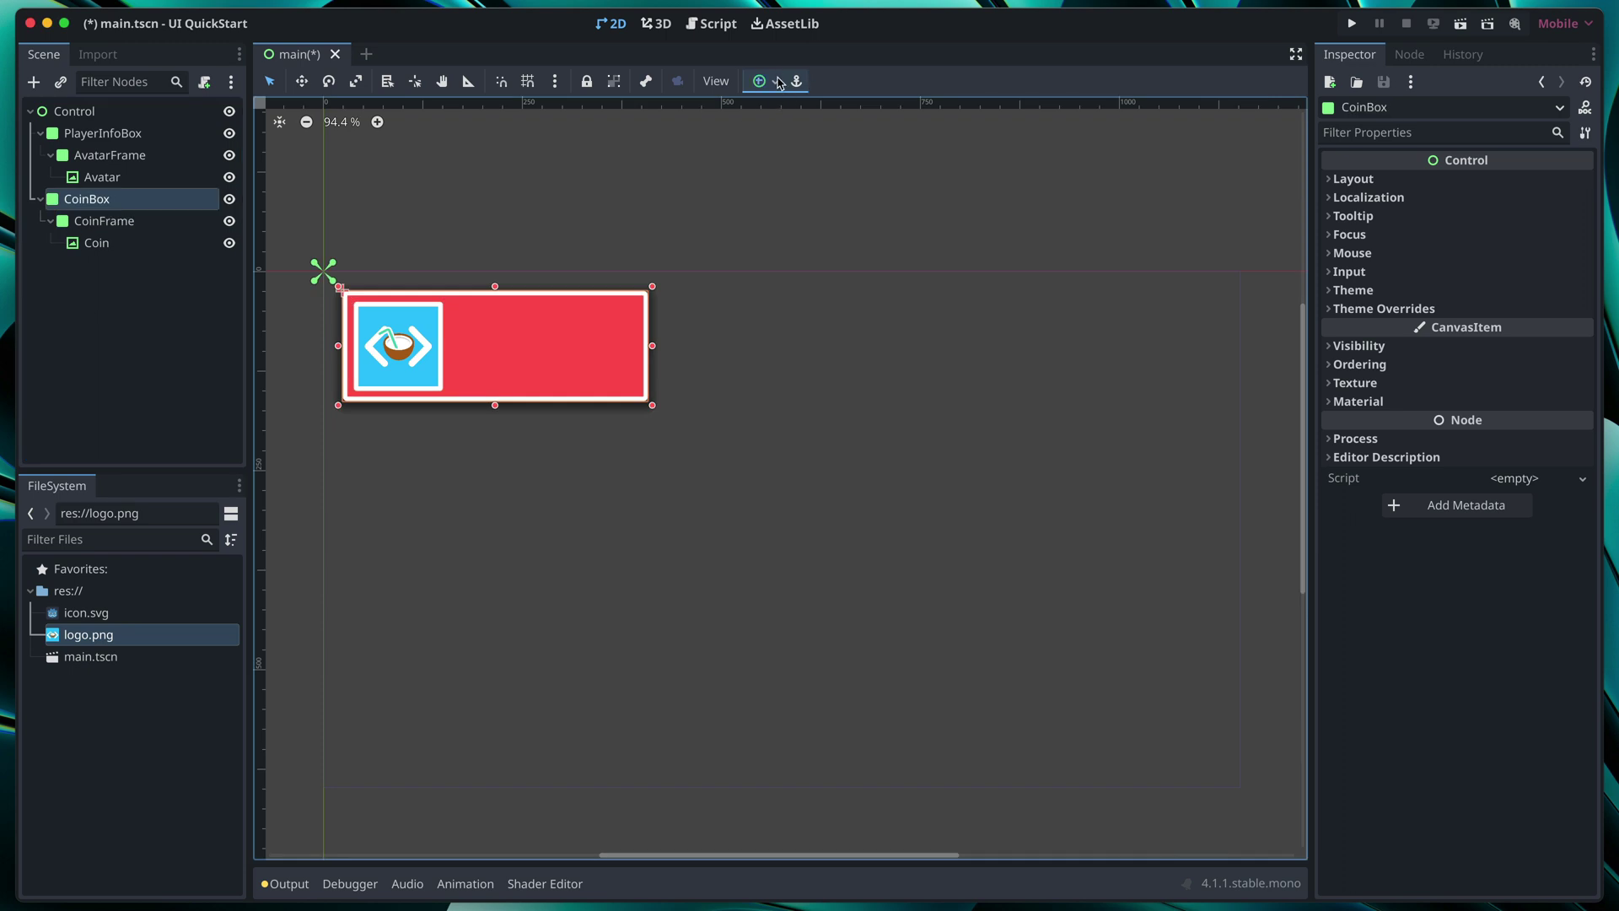
Step: Anchor CoinBox to the top-right corner and shrink it and its CoinFrame
click(763, 81)
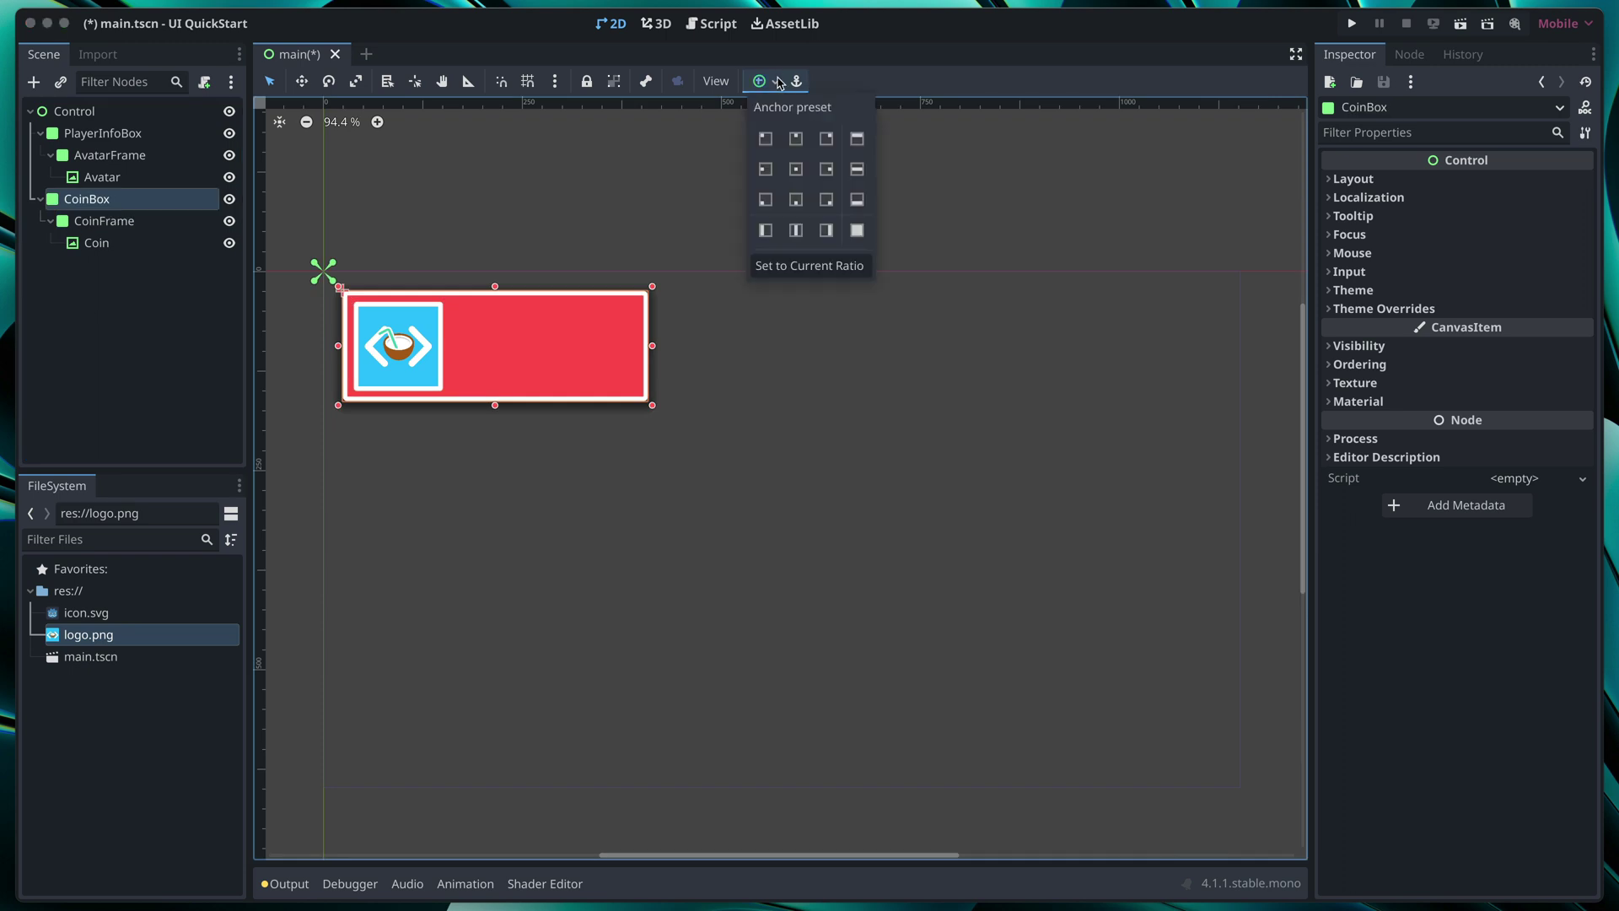
click(826, 139)
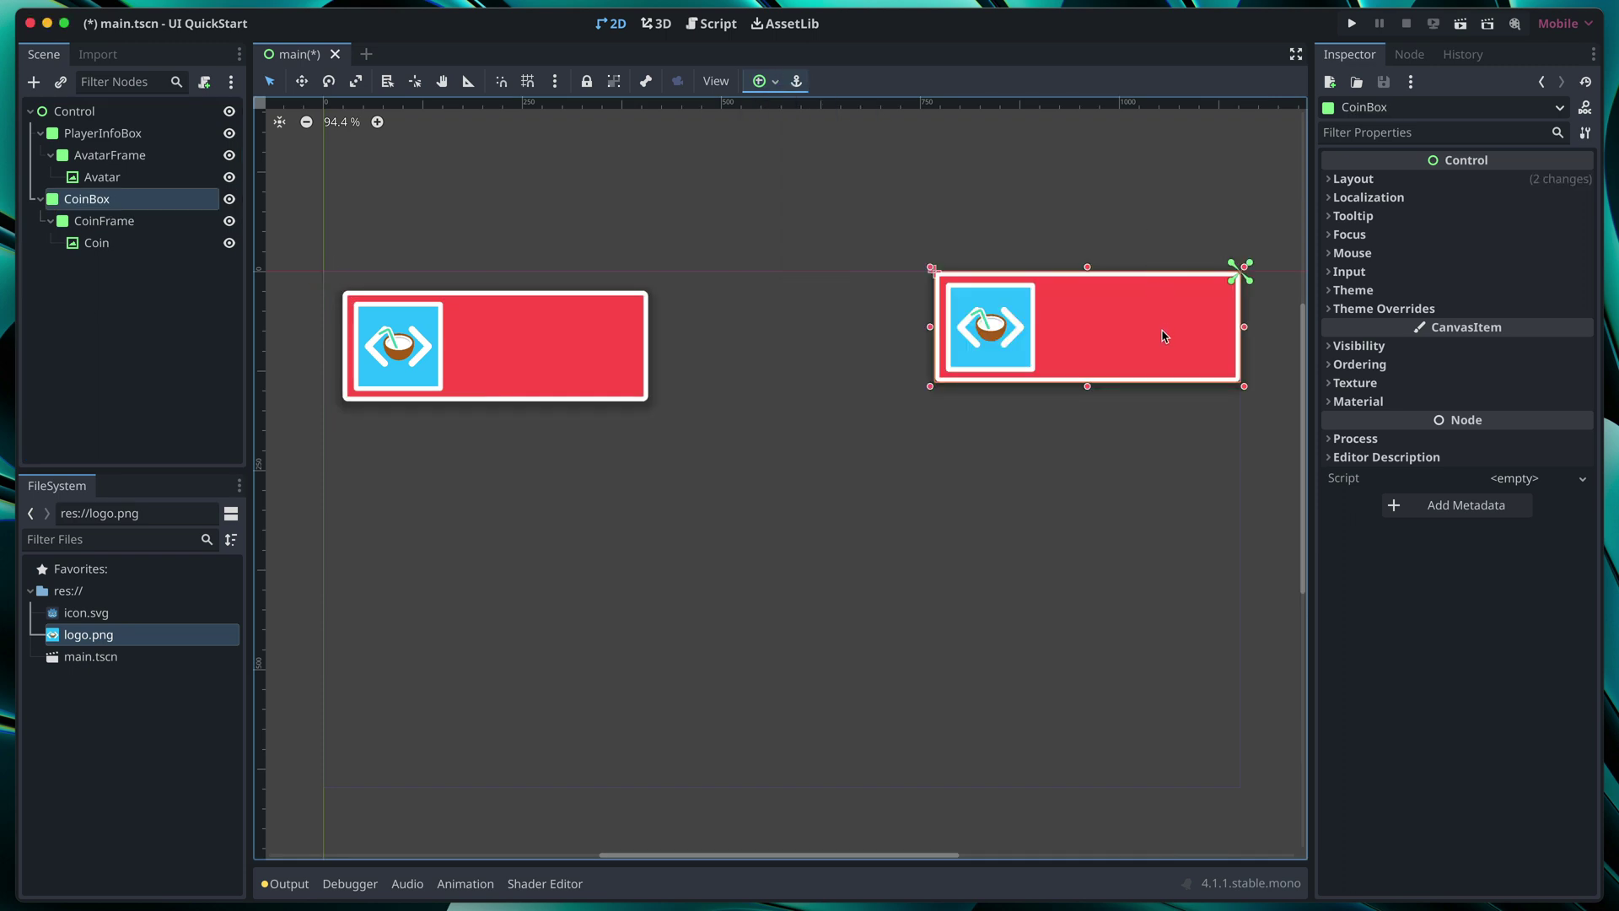
drag(1169, 321, 1148, 336)
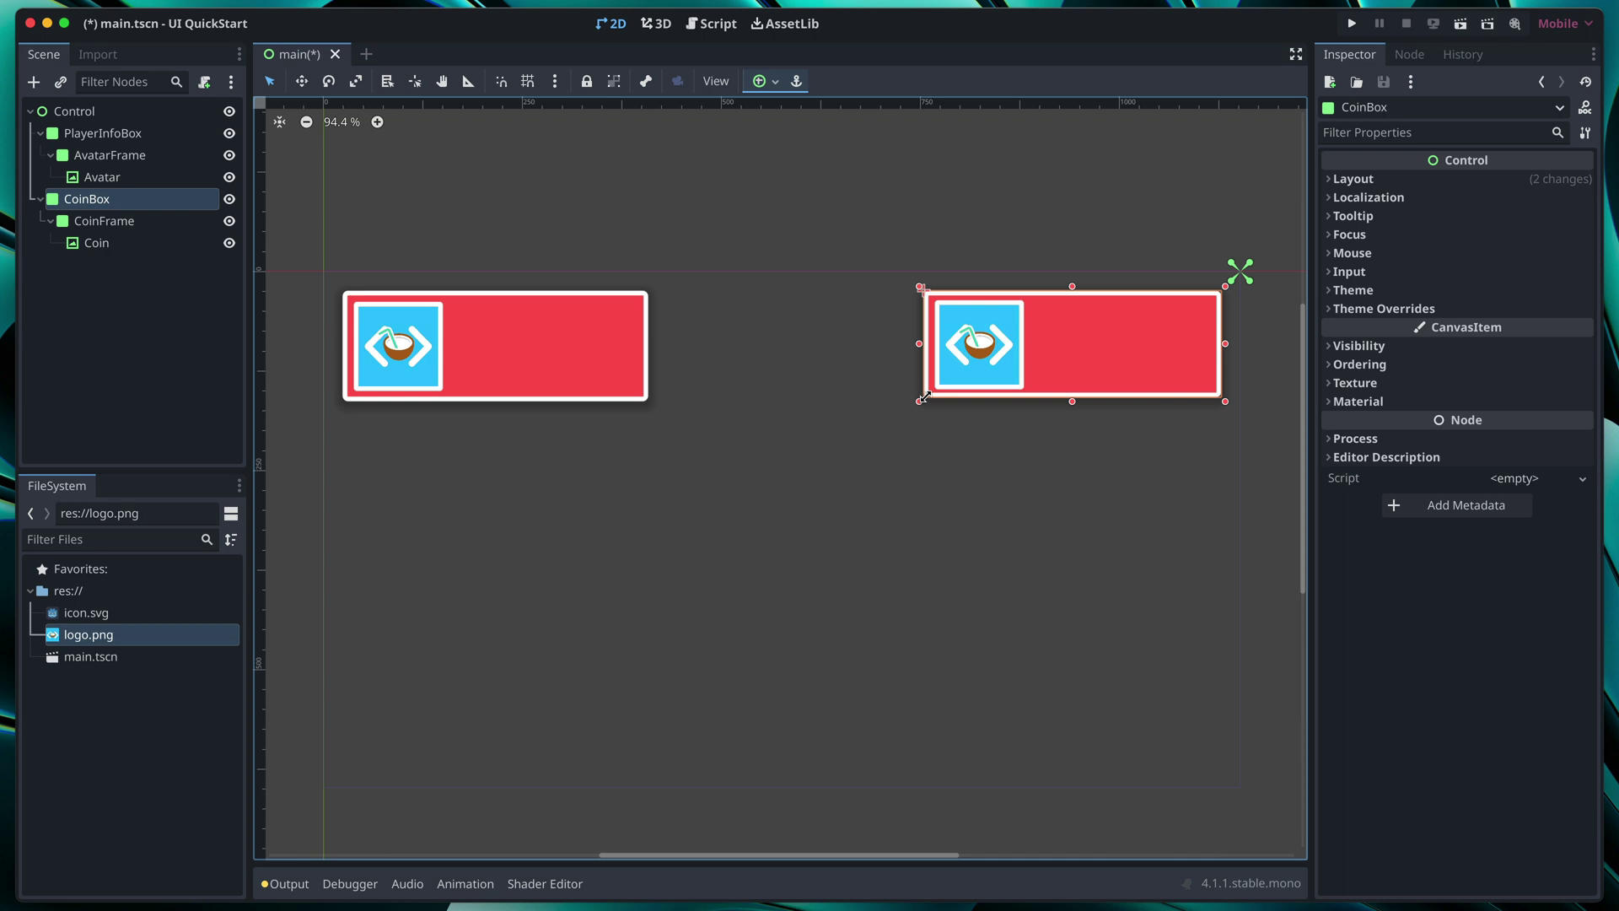
drag(925, 396, 1016, 338)
scroll(1206, 308, up, 5)
click(936, 404)
drag(917, 286, 831, 359)
Step: Open CoinBox's panel style settings and try out background colours
scroll(936, 338, down, 4)
click(936, 337)
click(1383, 309)
click(1367, 329)
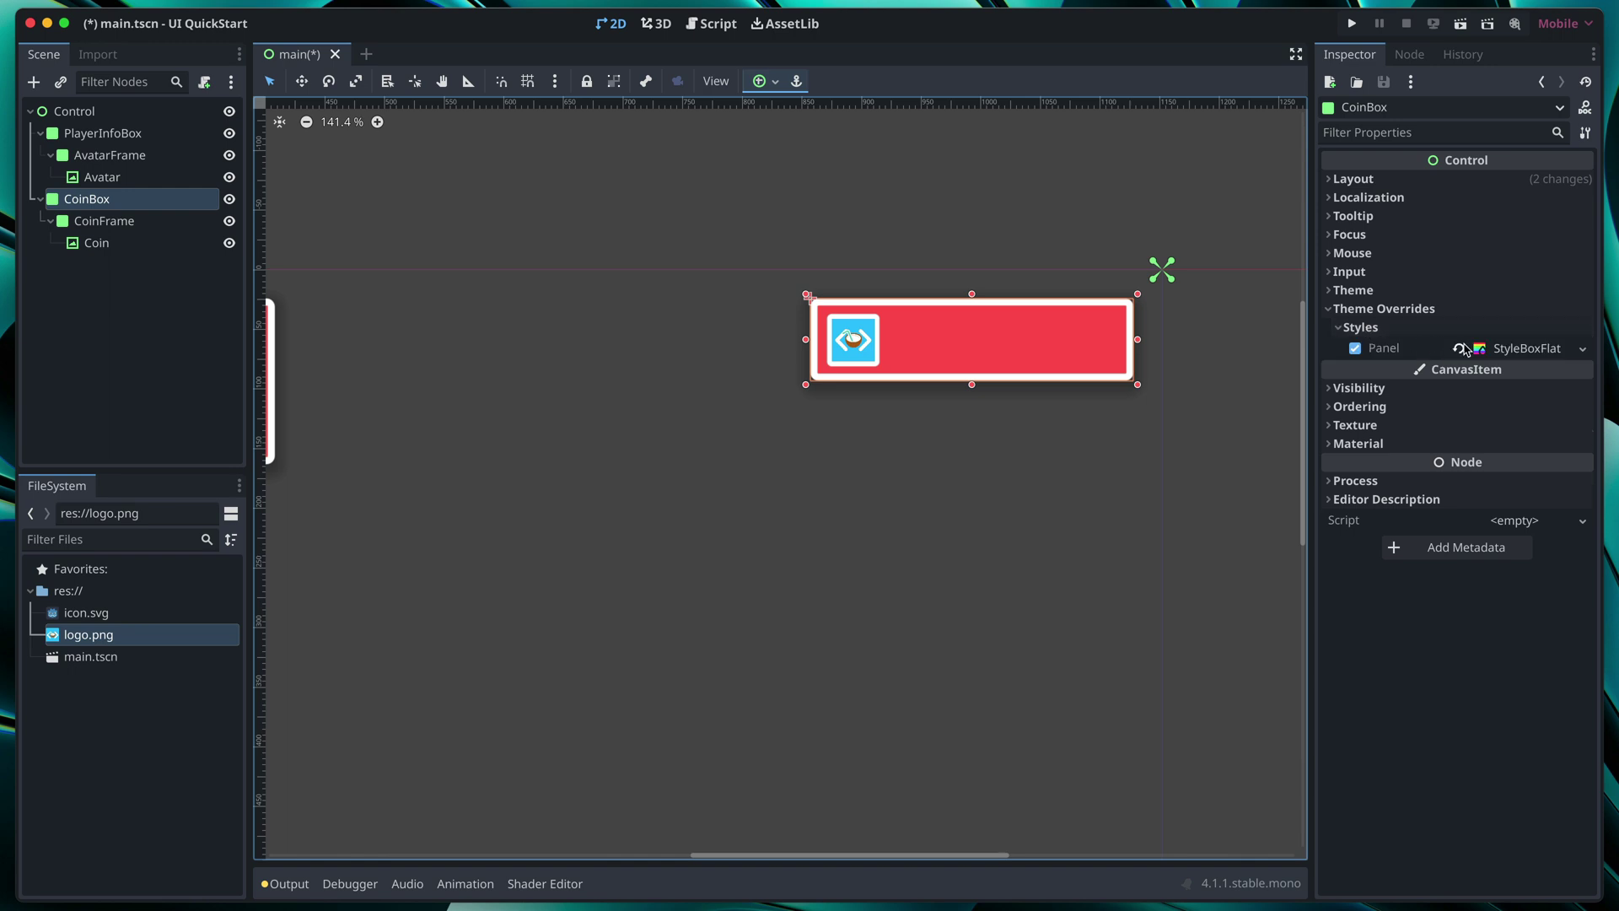
click(1507, 351)
scroll(878, 447, down, 5)
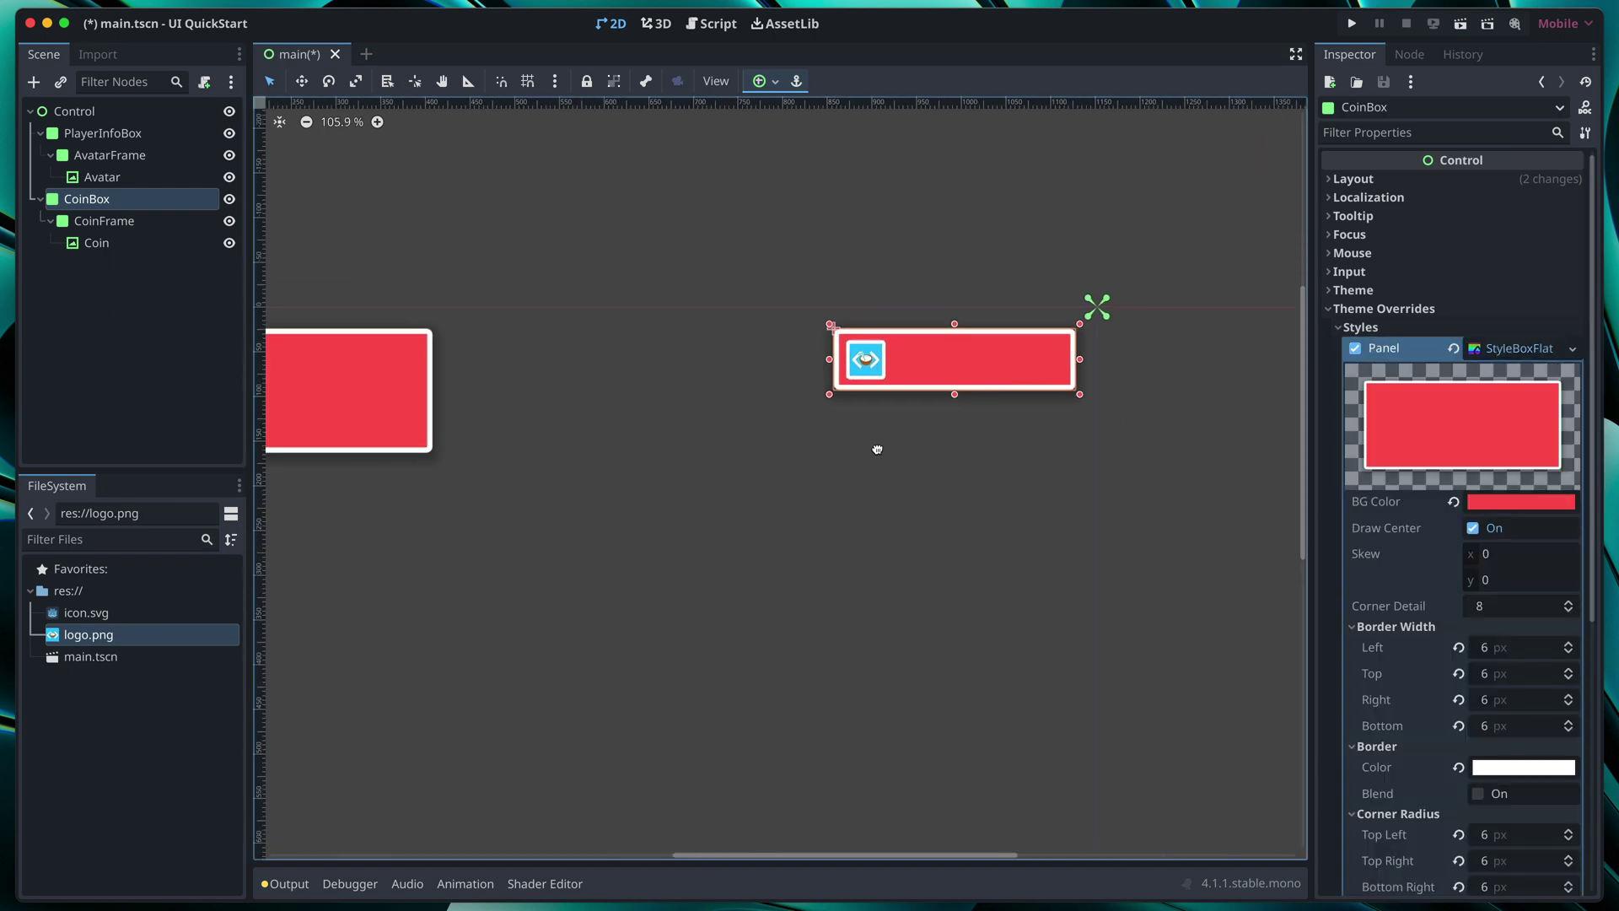
scroll(1288, 511, left, 3)
click(1479, 503)
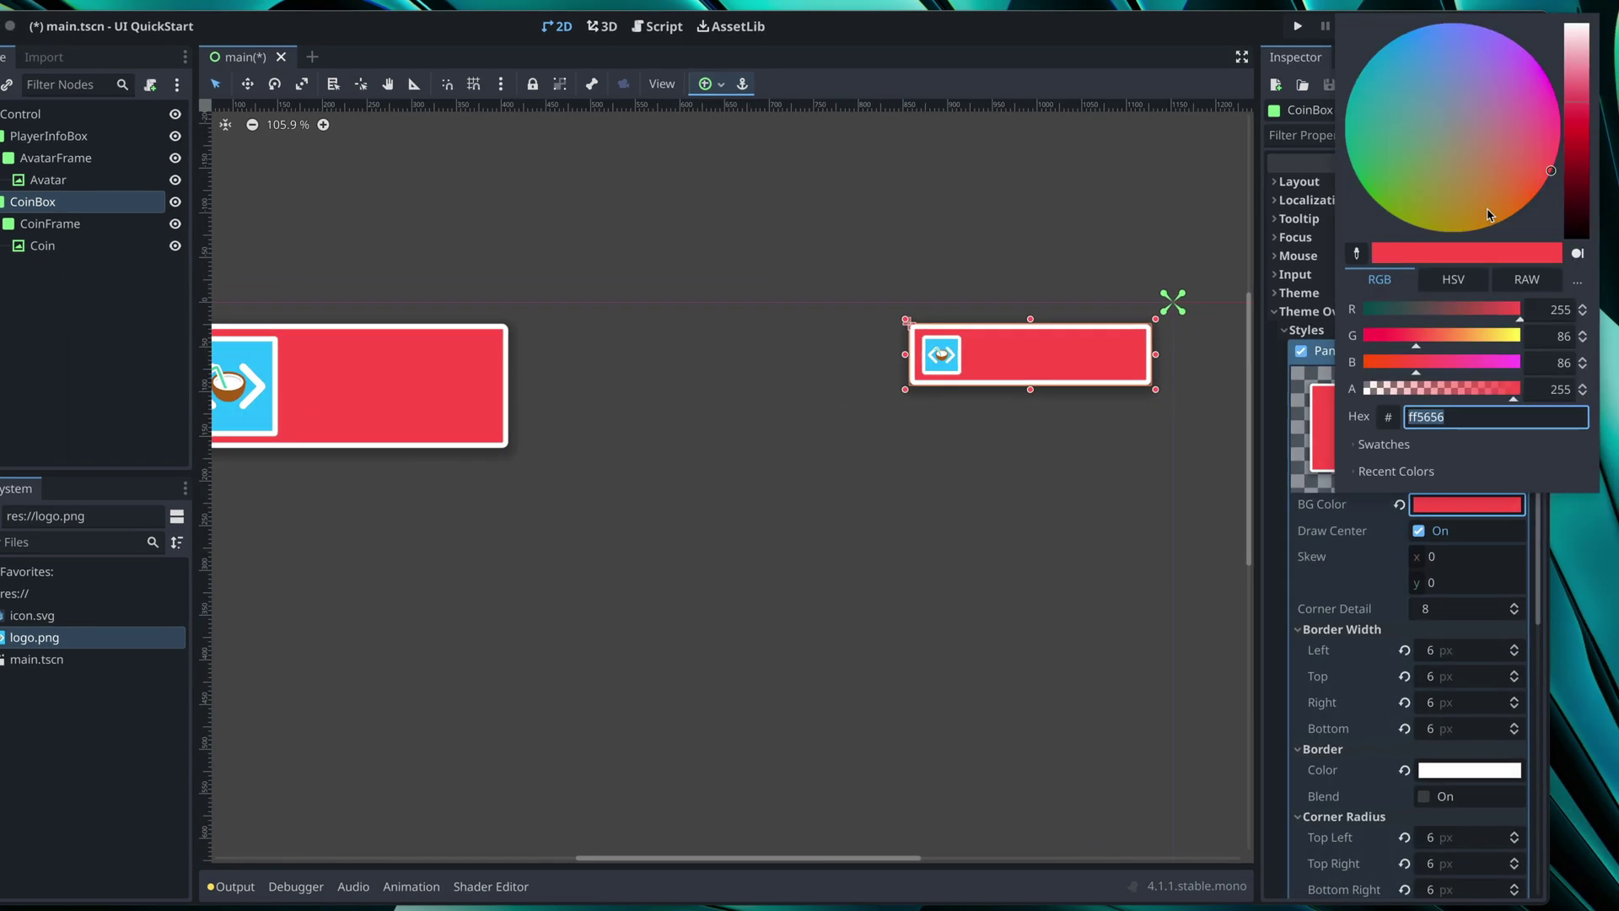
drag(1488, 215, 1514, 155)
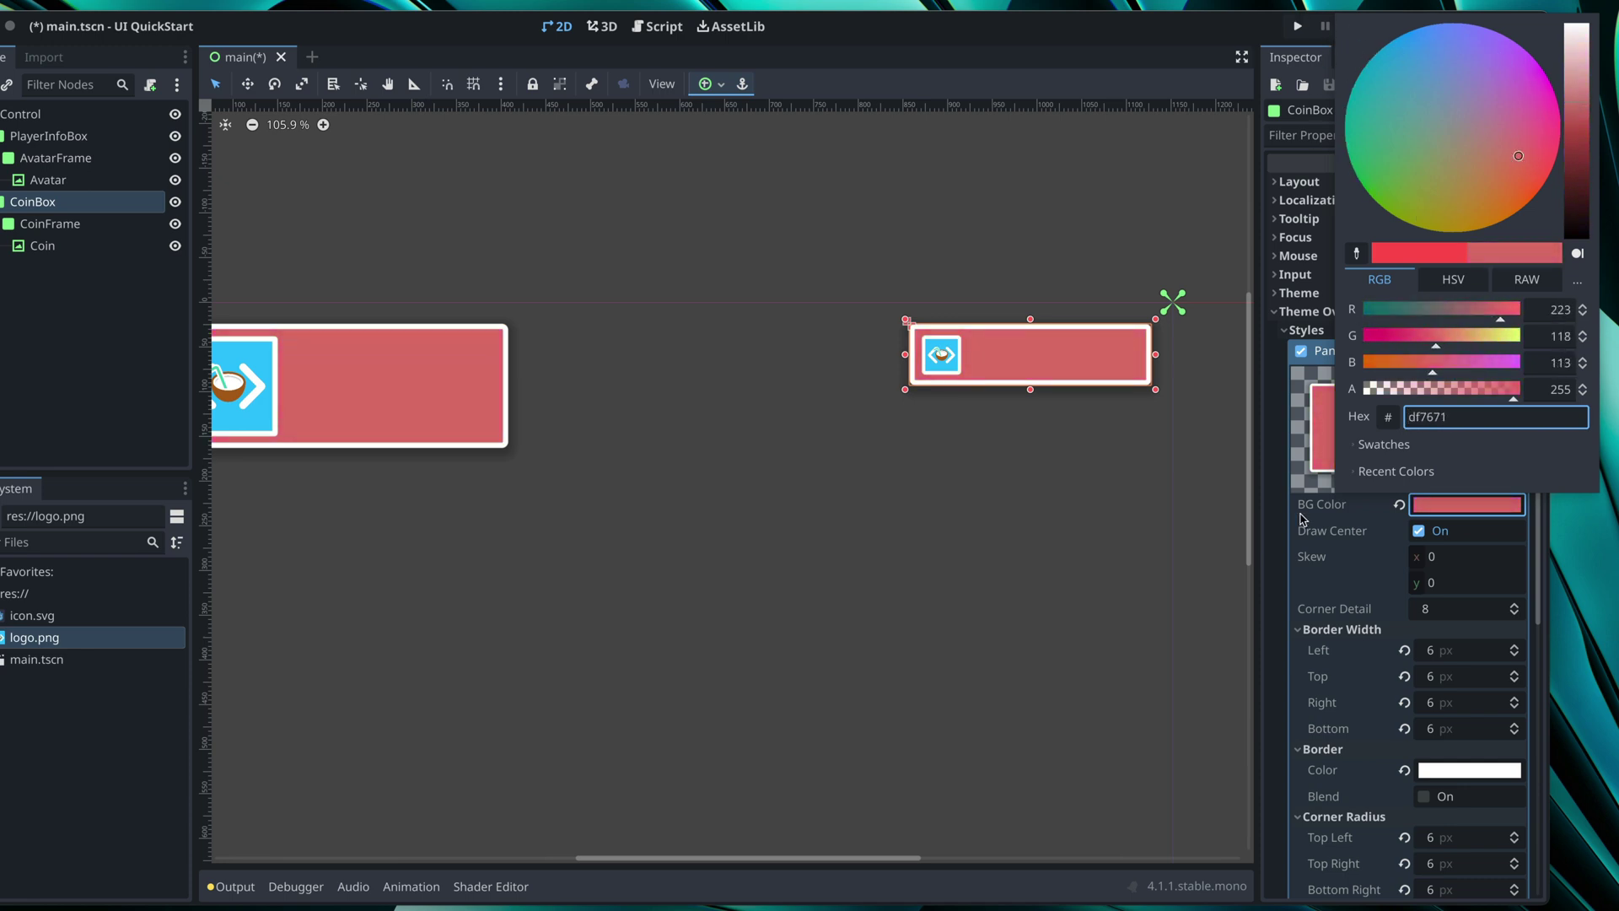
click(1375, 516)
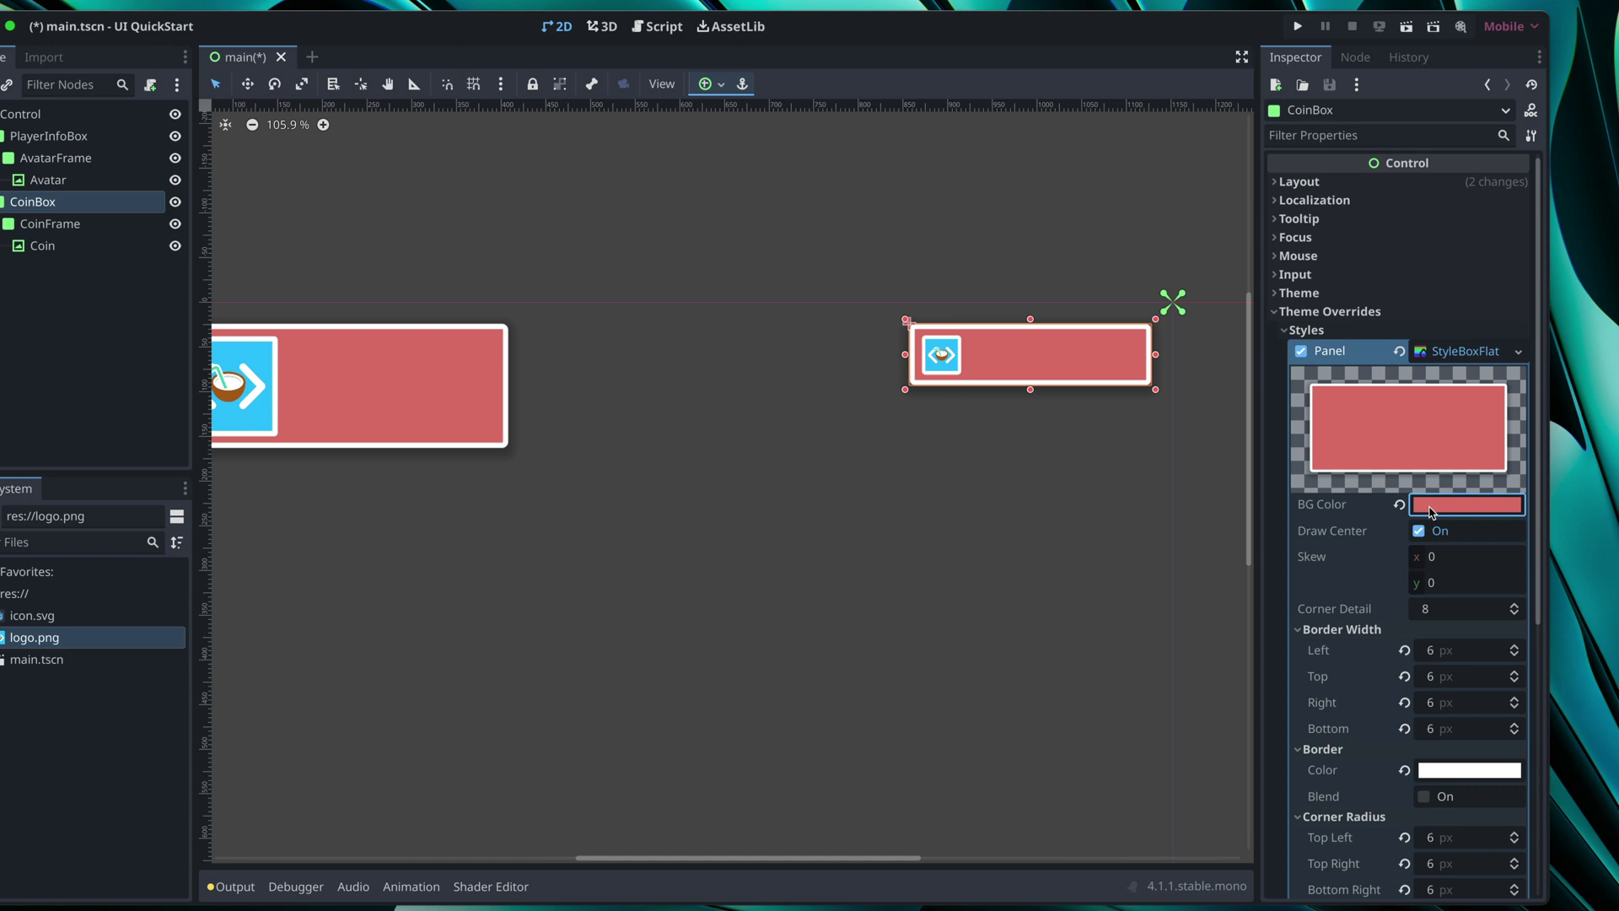
mouse_move(1431, 511)
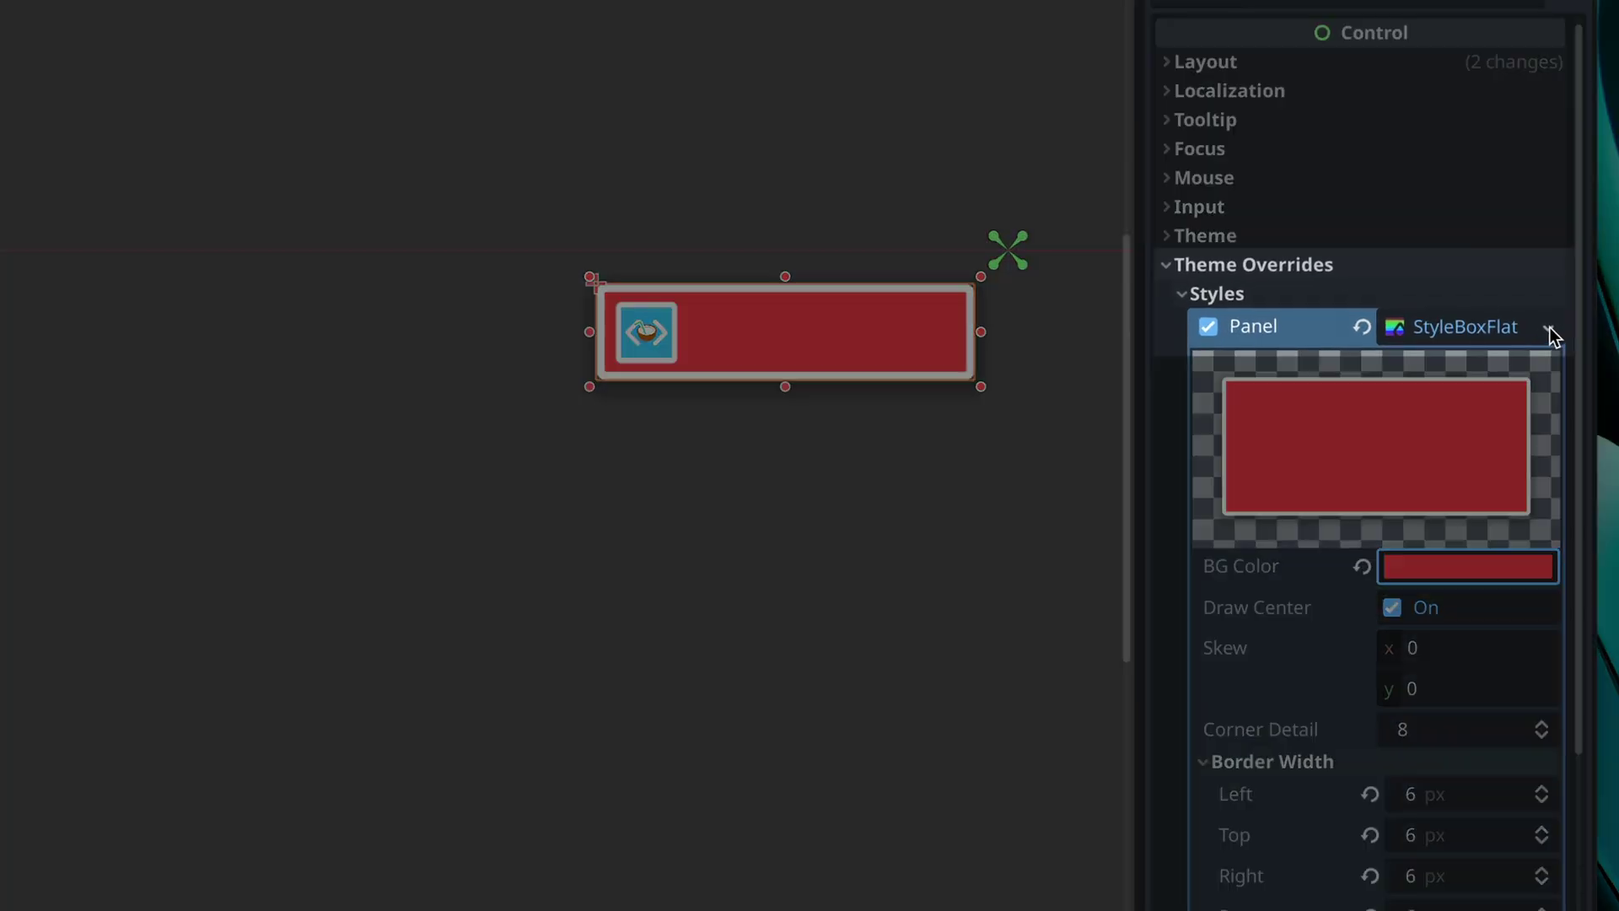
Step: Make CoinBox's panel style unique and set its background to golden yellow
click(1550, 327)
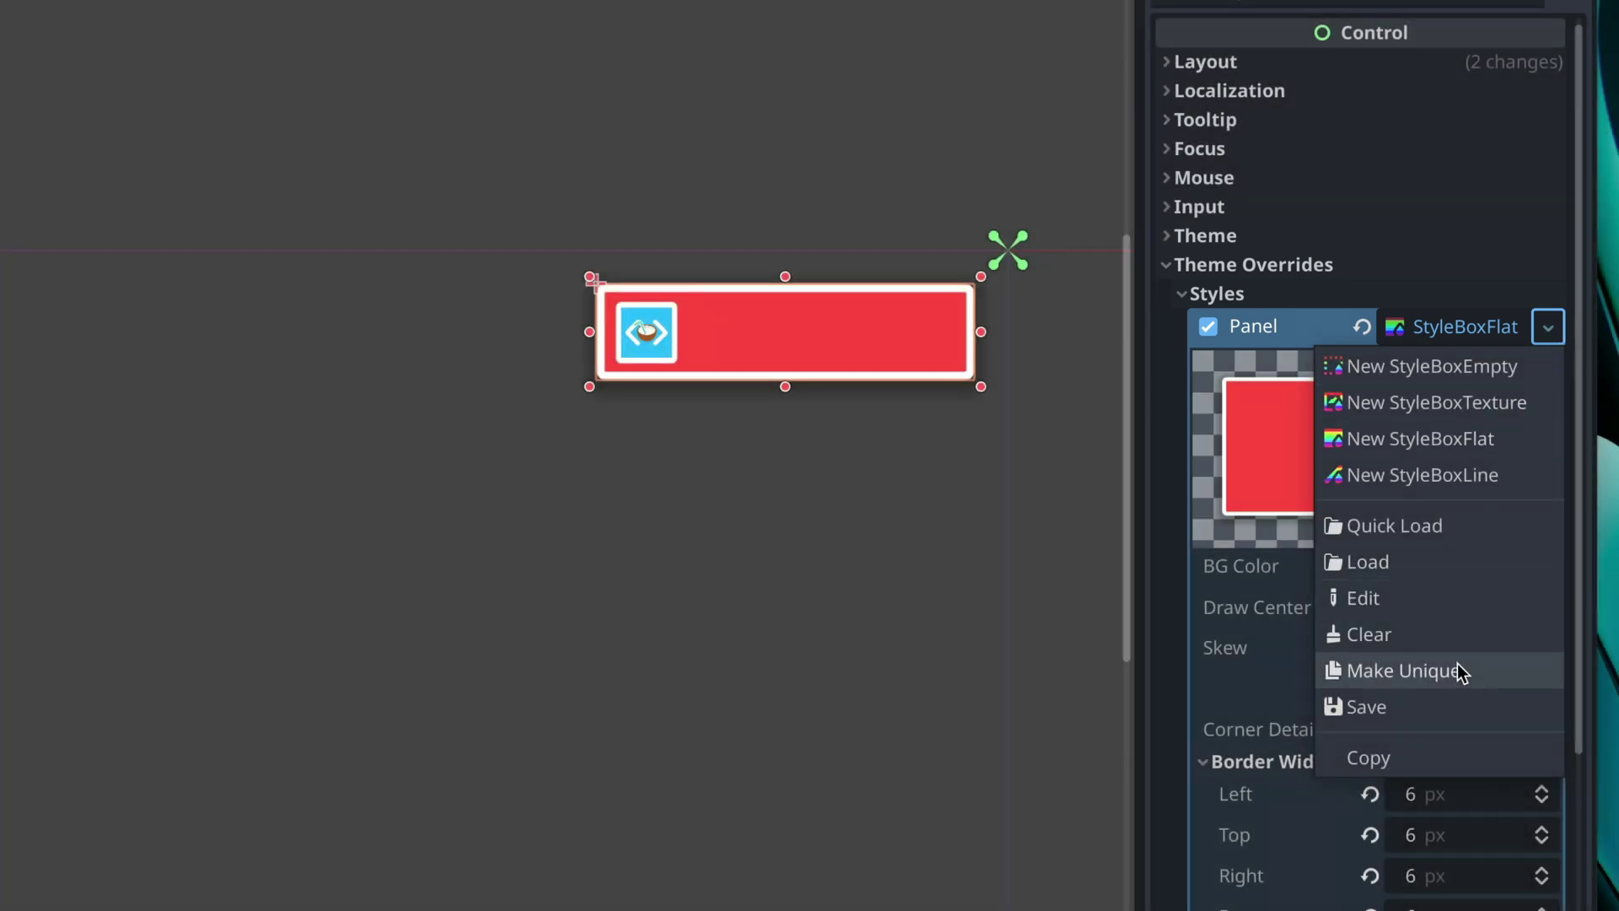
click(1457, 666)
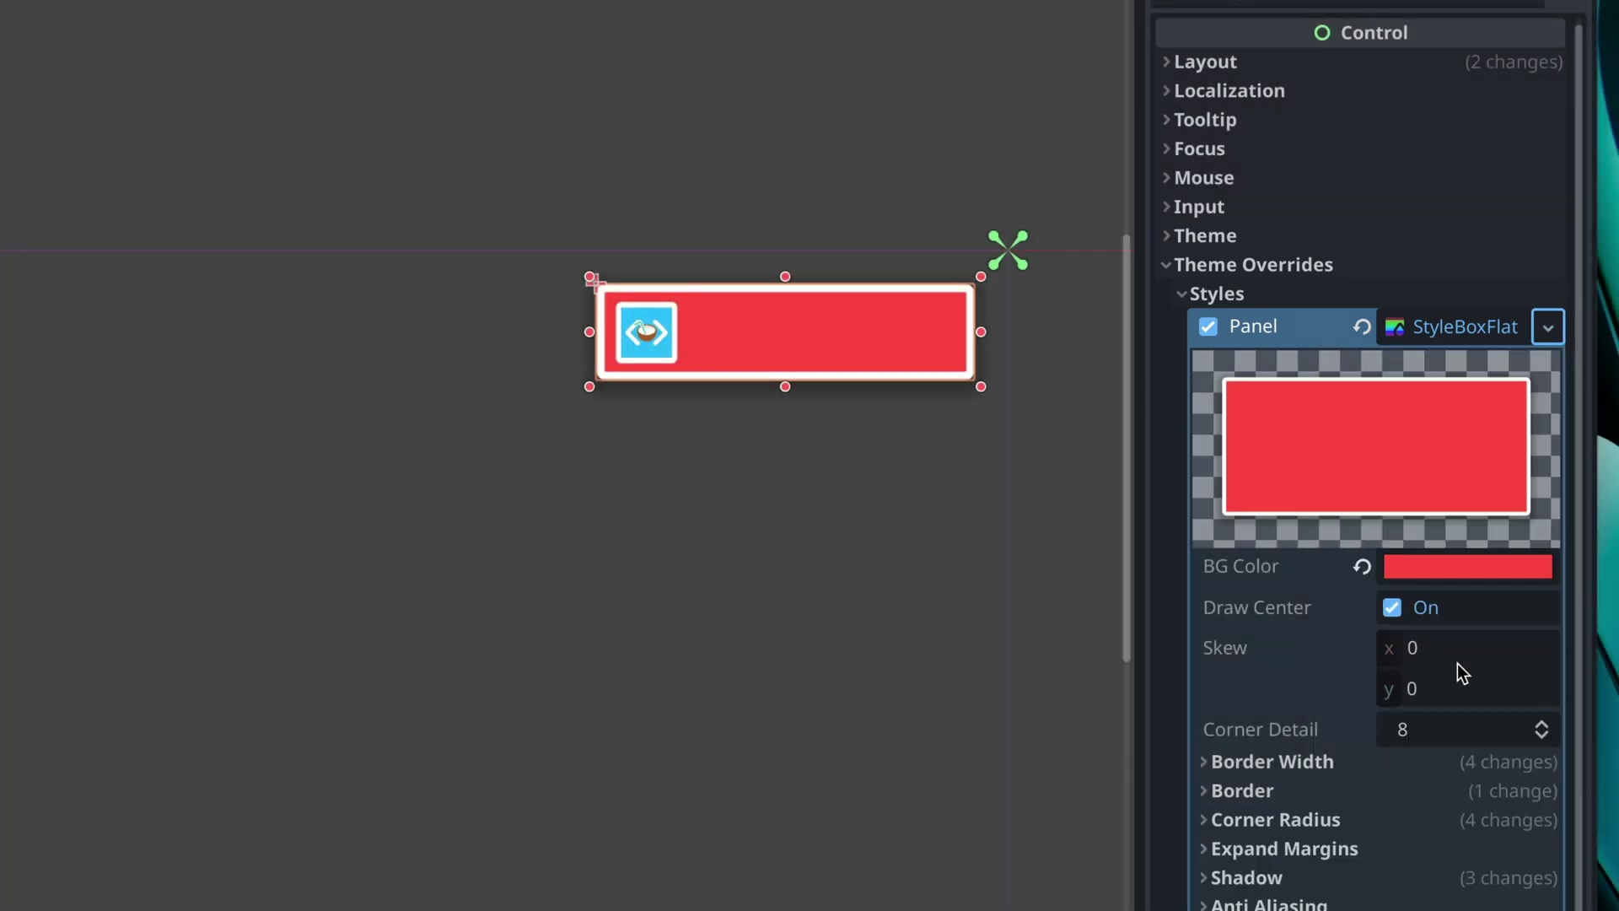
click(1417, 569)
click(1583, 253)
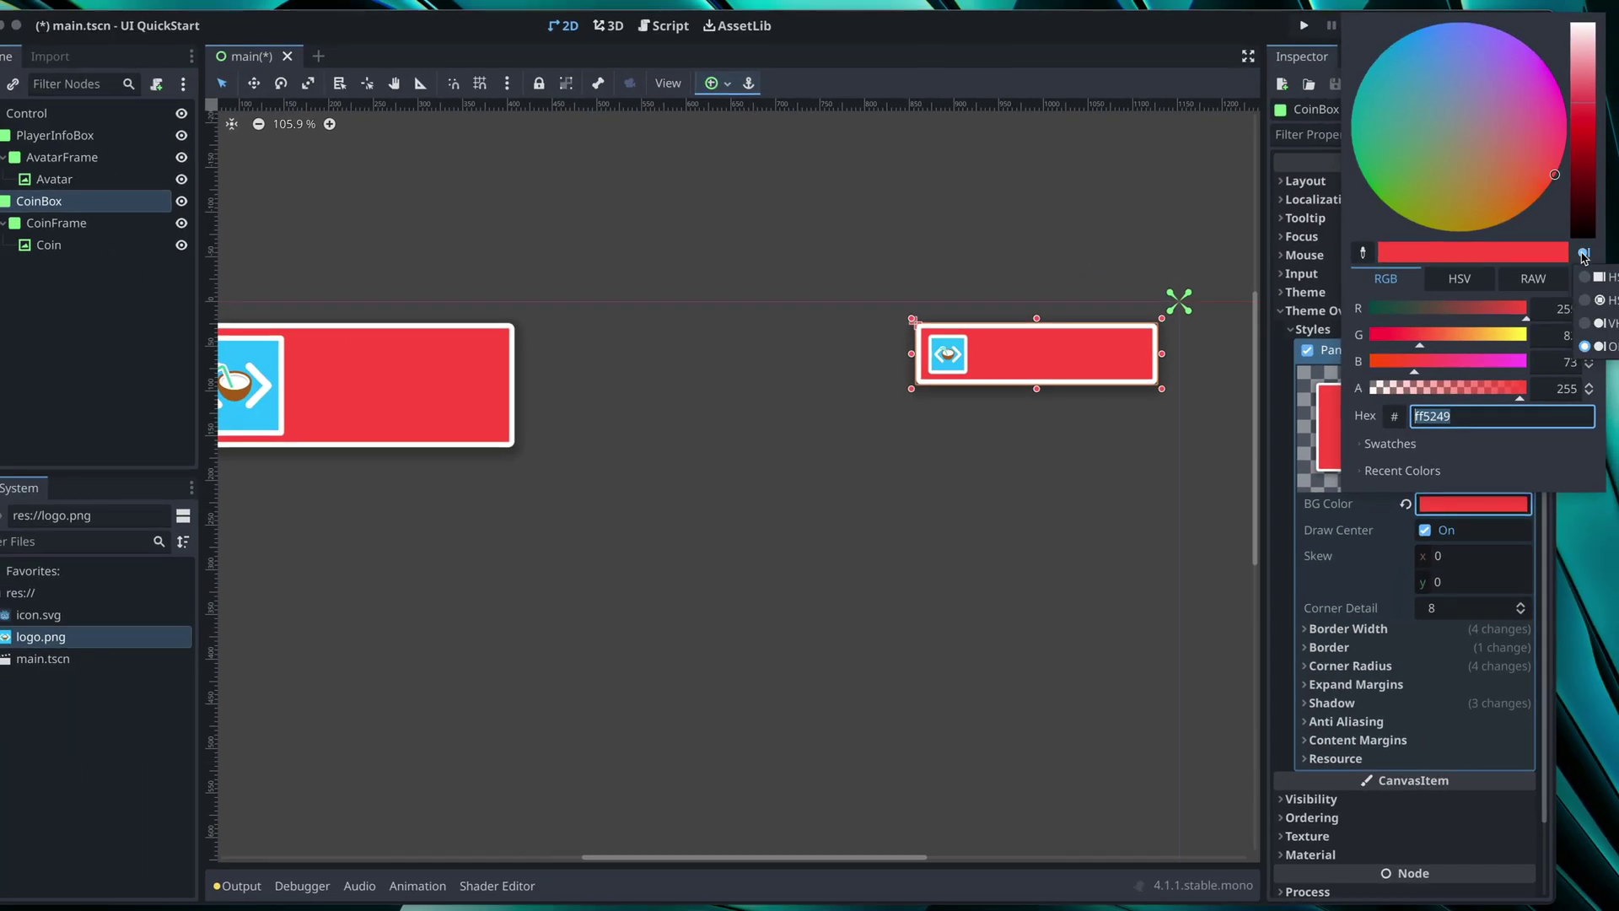
click(1597, 277)
click(1581, 52)
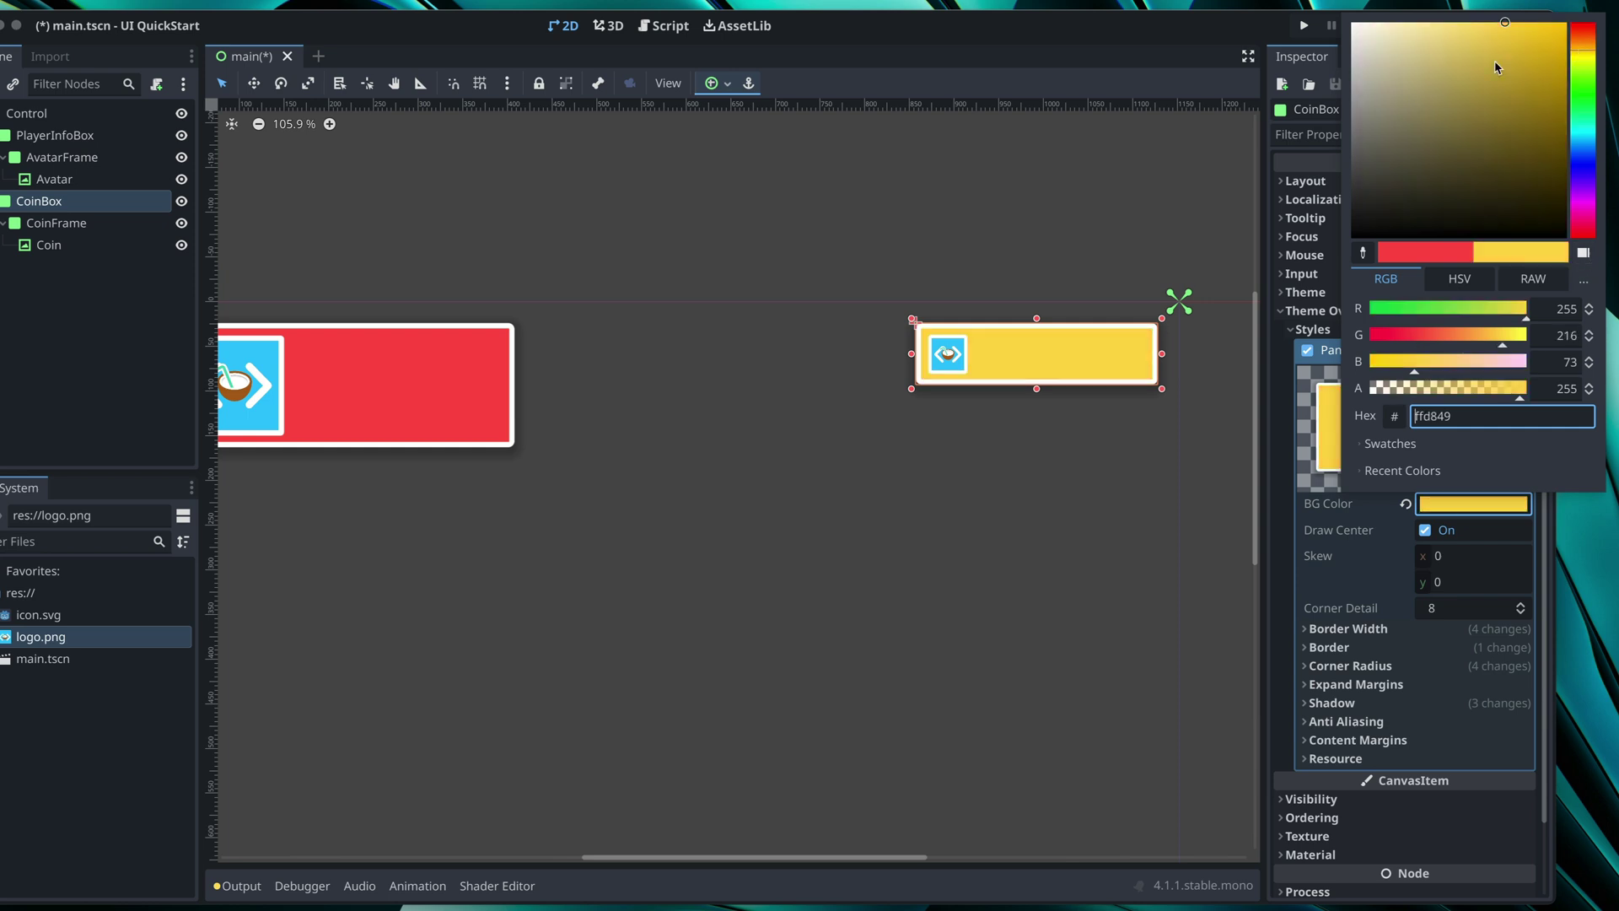
drag(1499, 69, 1526, 38)
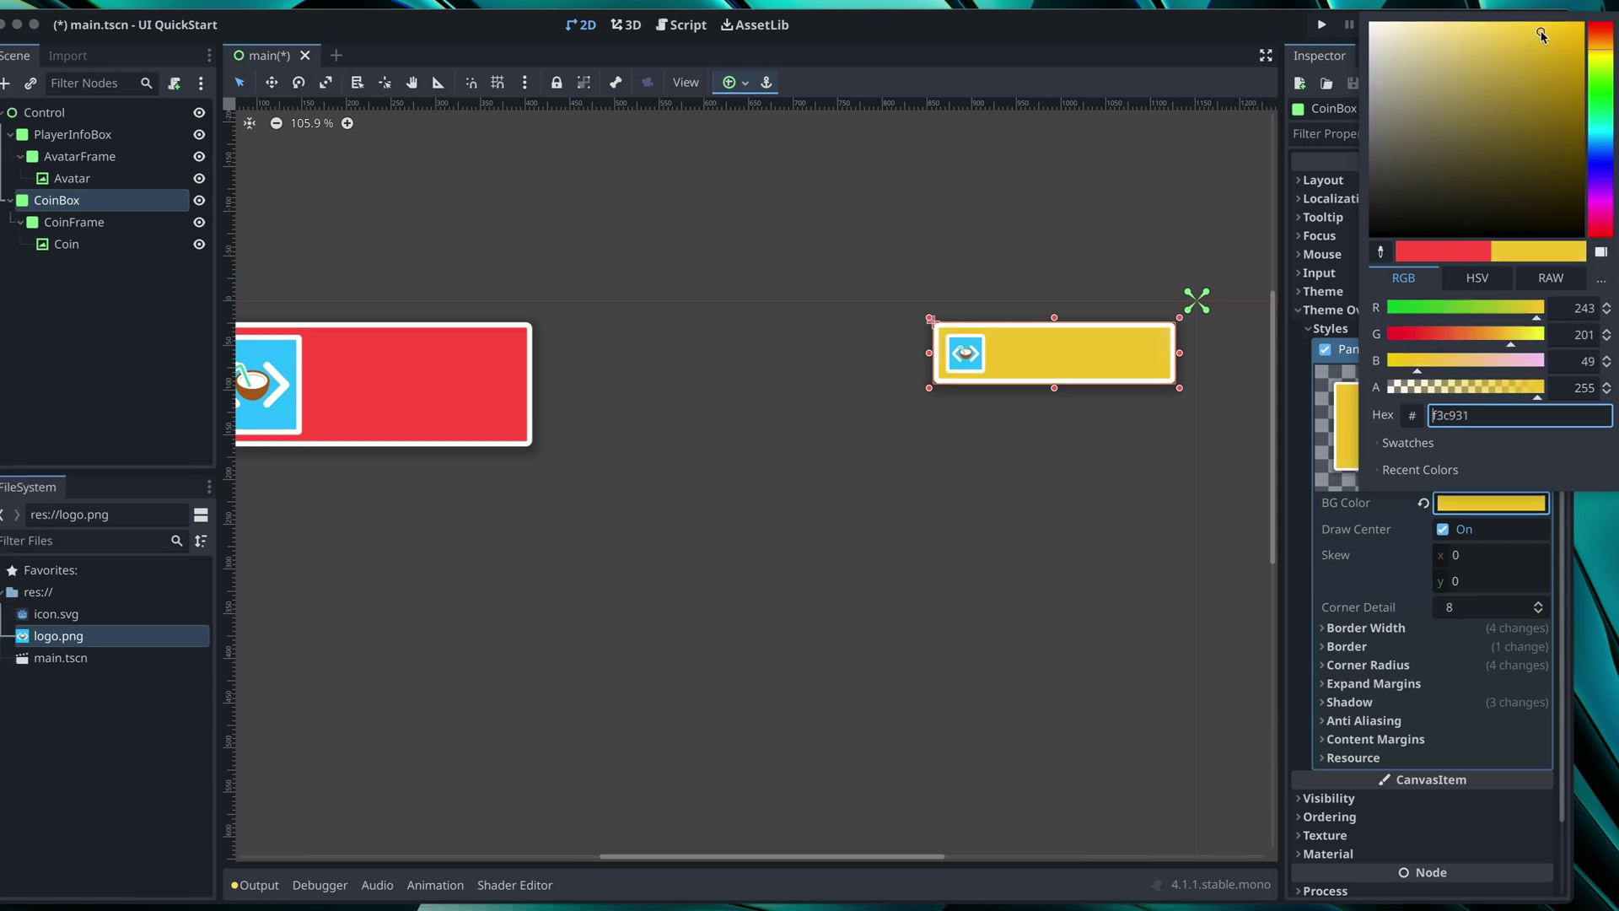
click(1004, 341)
scroll(960, 364, up, 6)
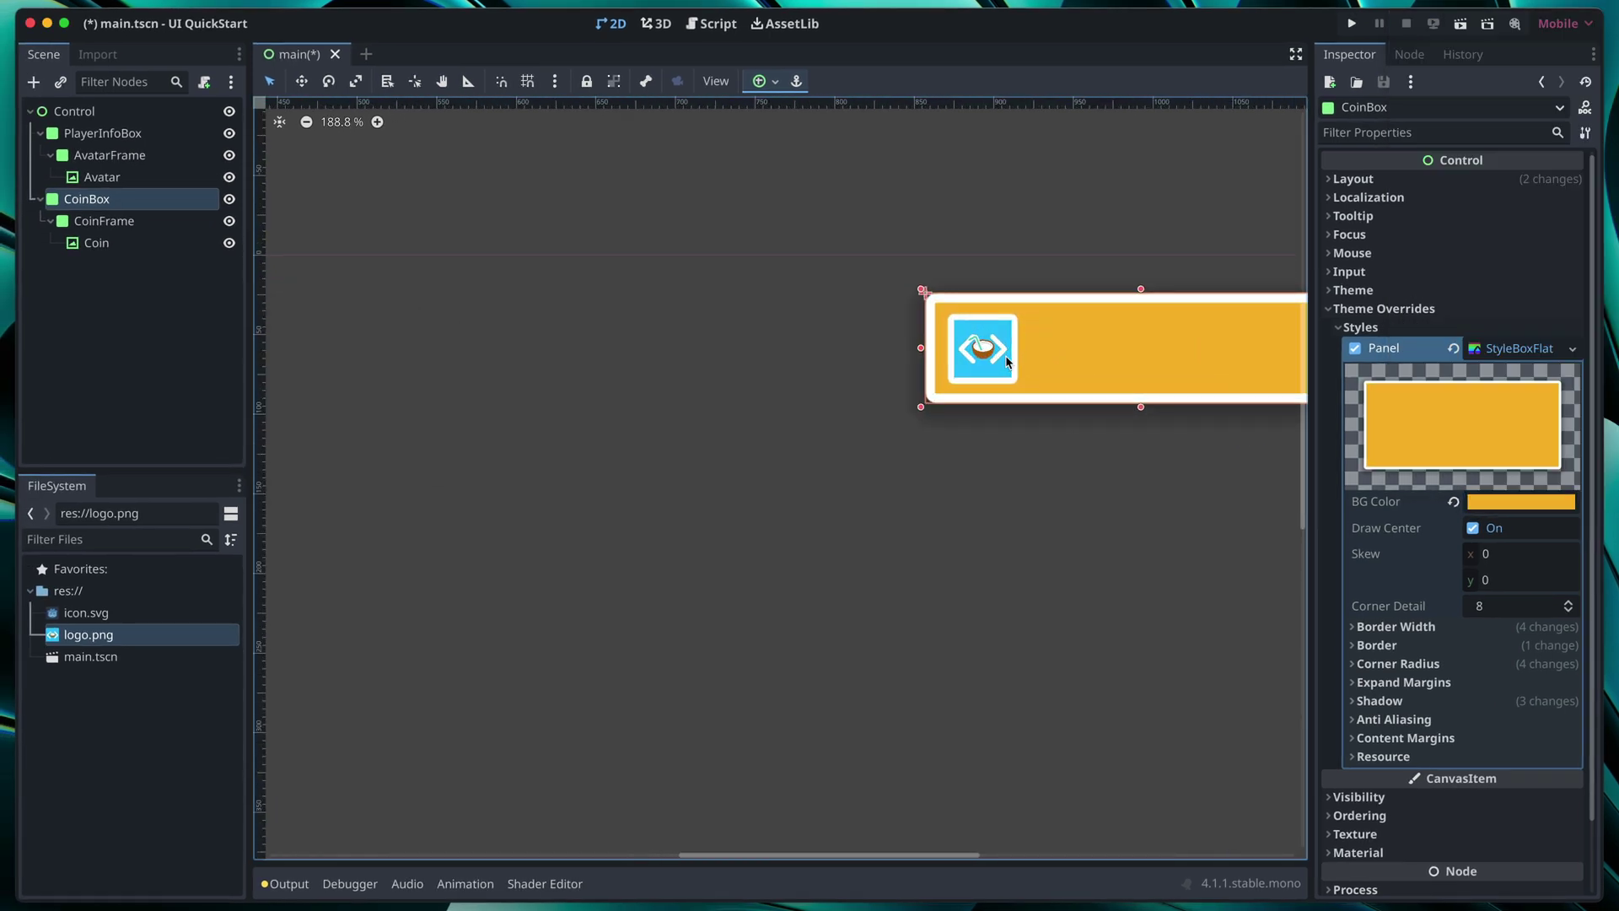
scroll(1008, 363, up, 5)
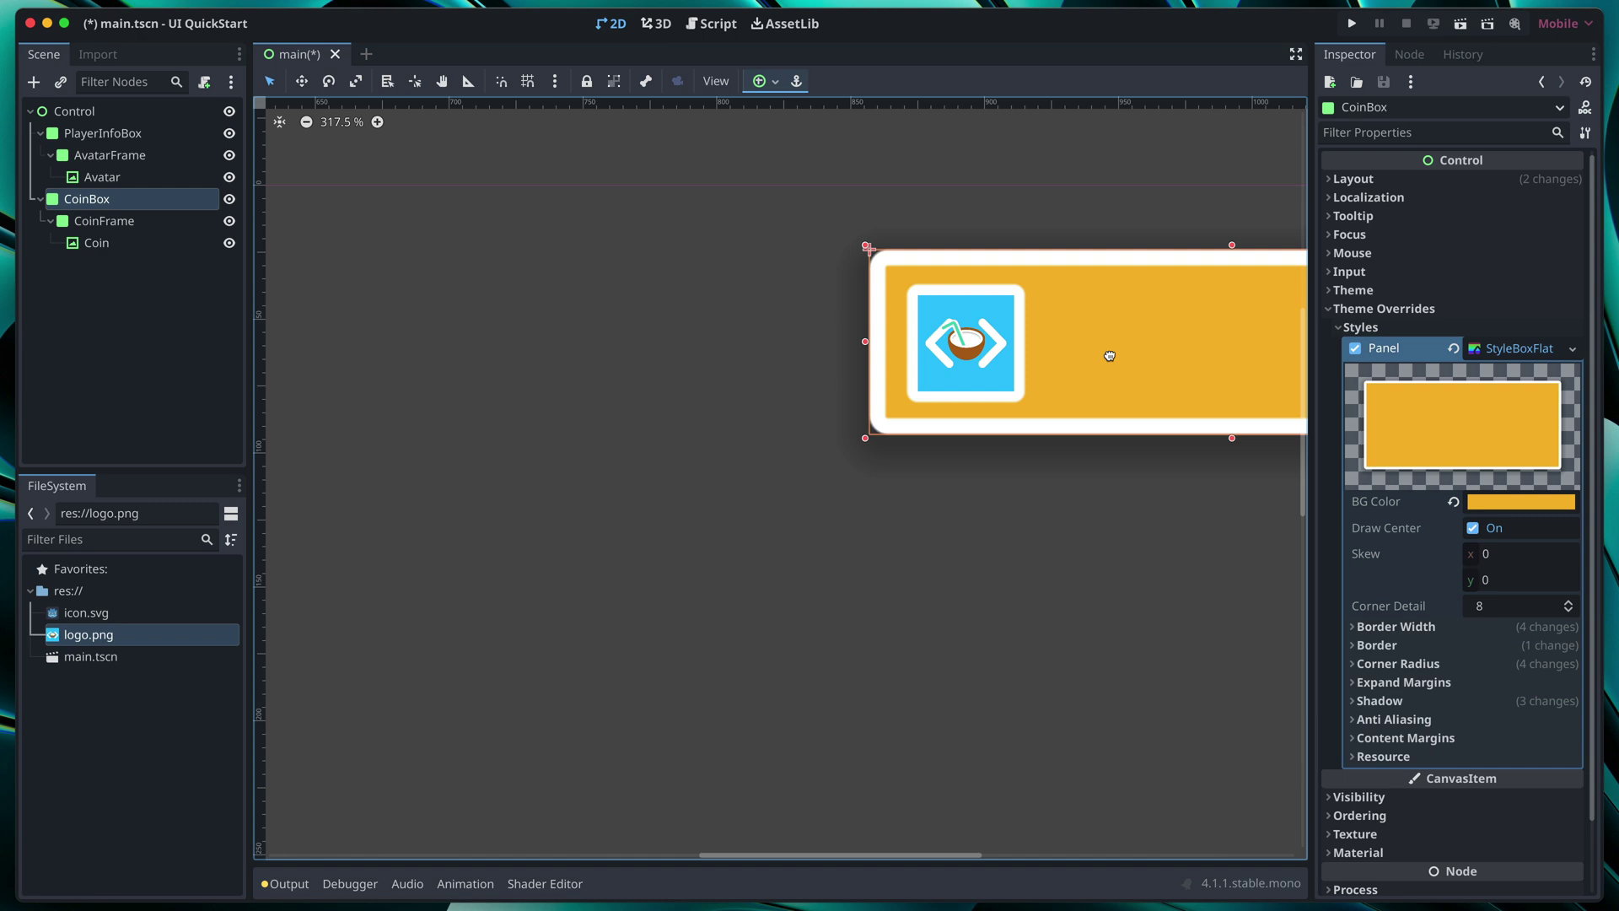
Step: Search game-icons.net for 'coin' and open the Money icons results
middle_drag(1109, 355, 963, 419)
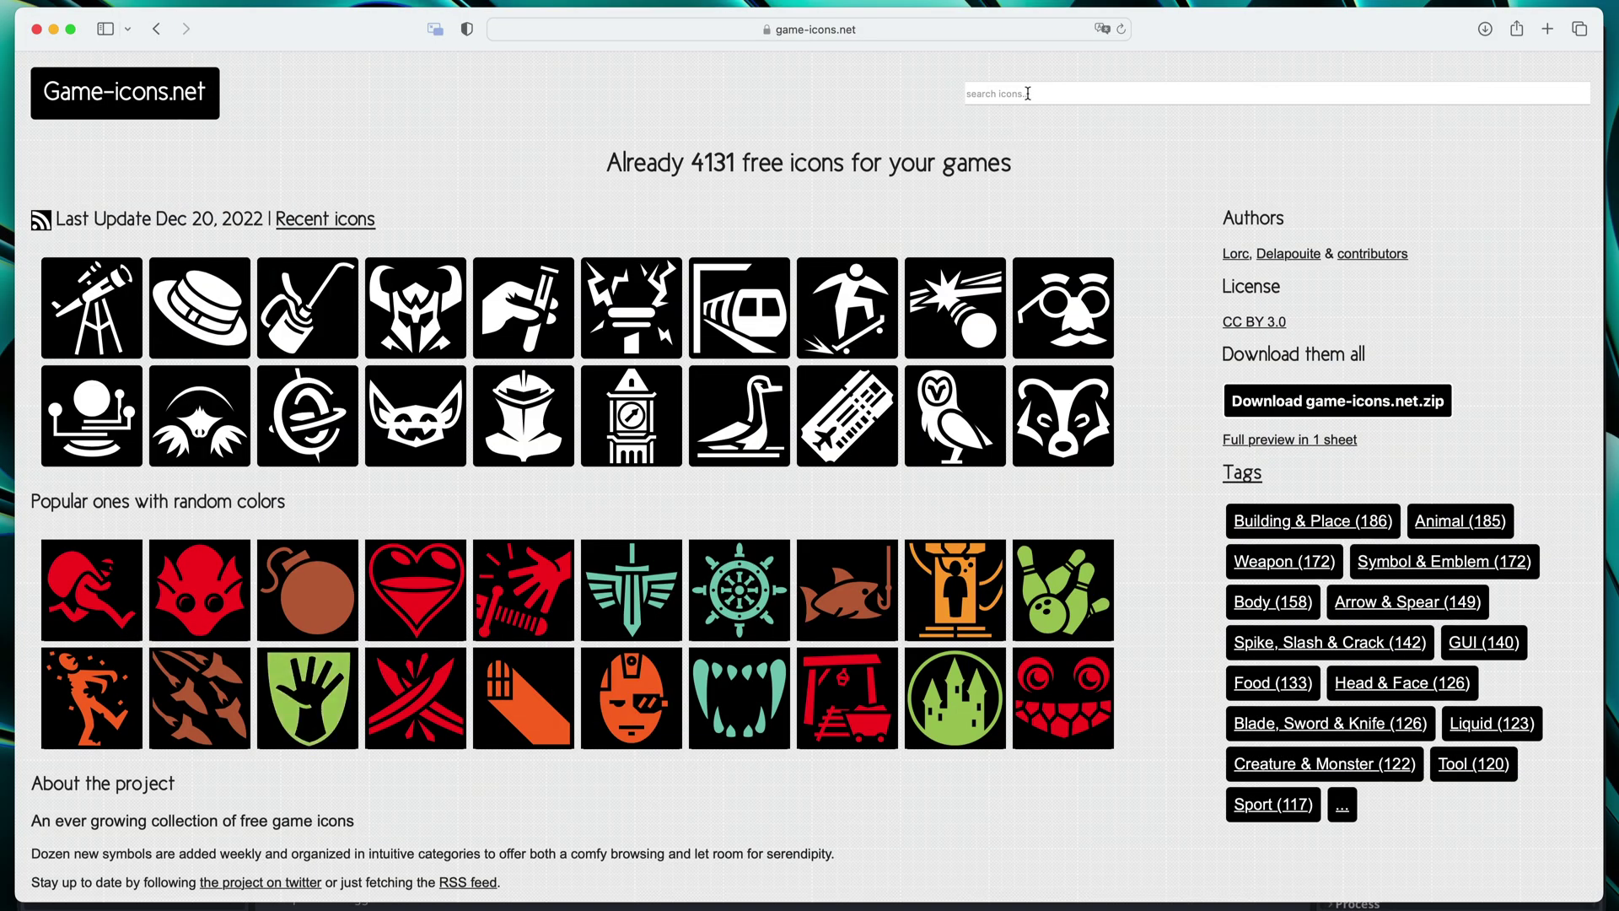
click(1028, 94)
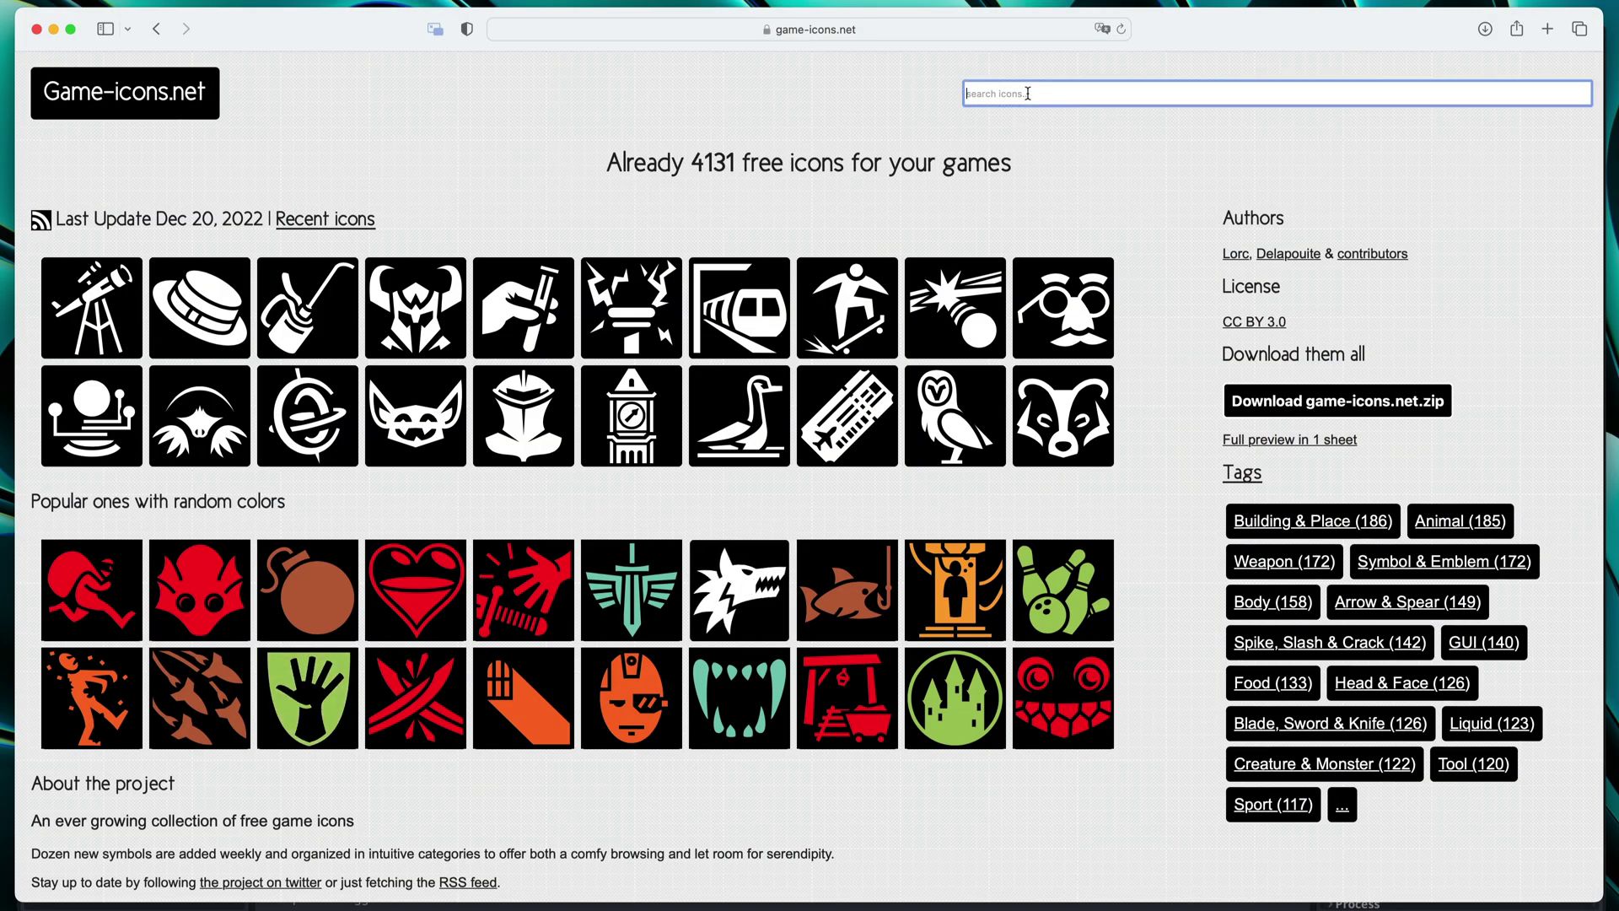
text(coin)
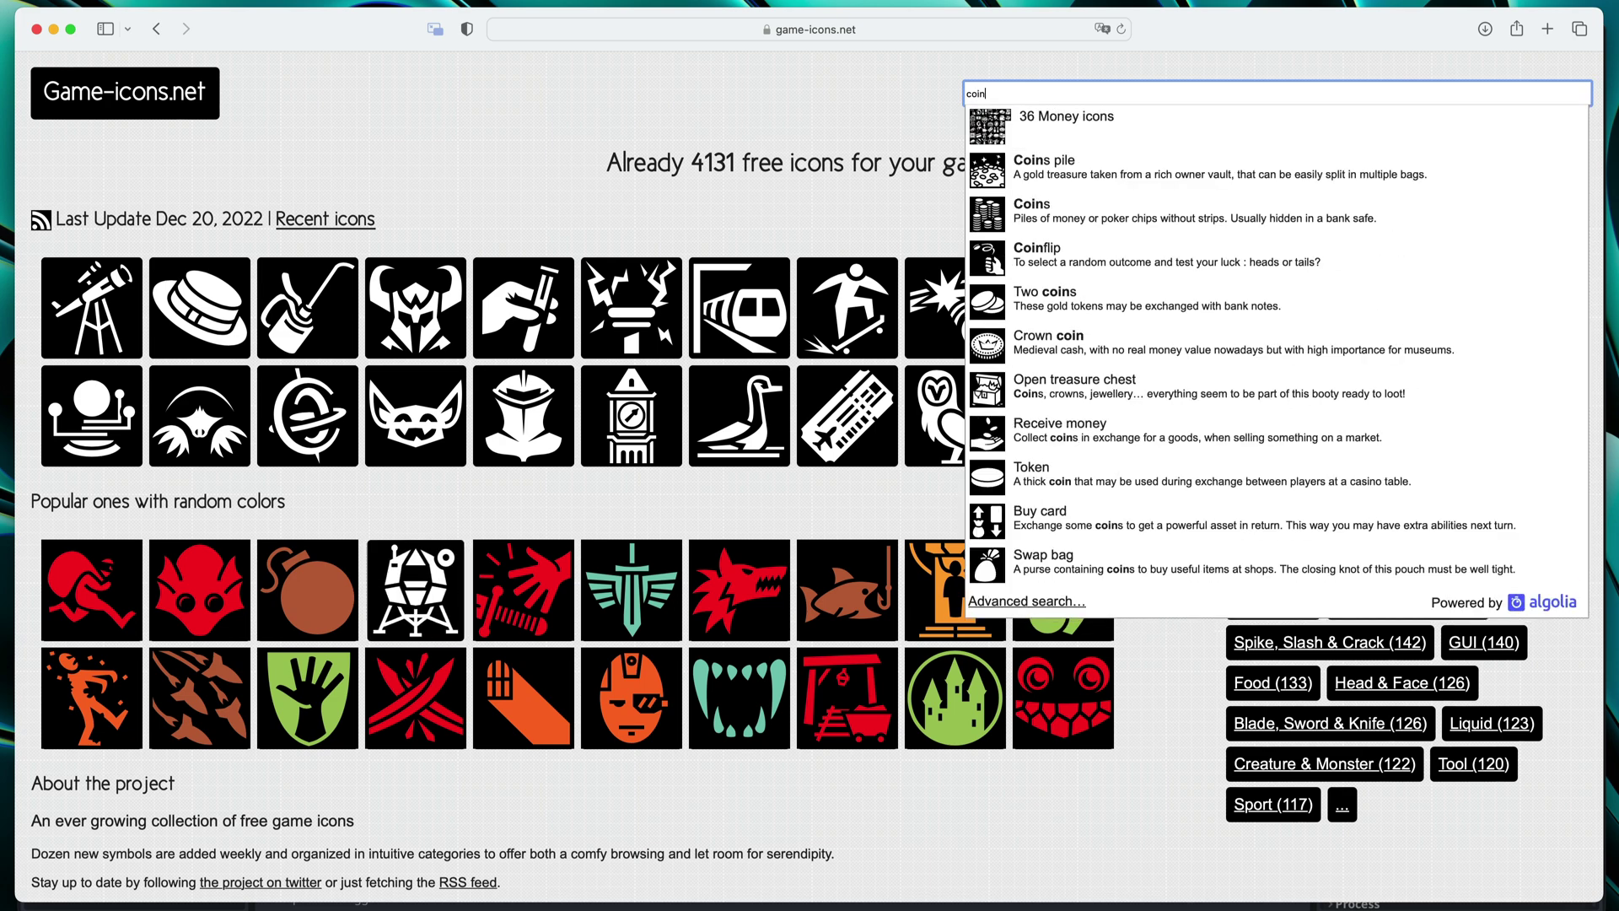
key(Down)
key(Return)
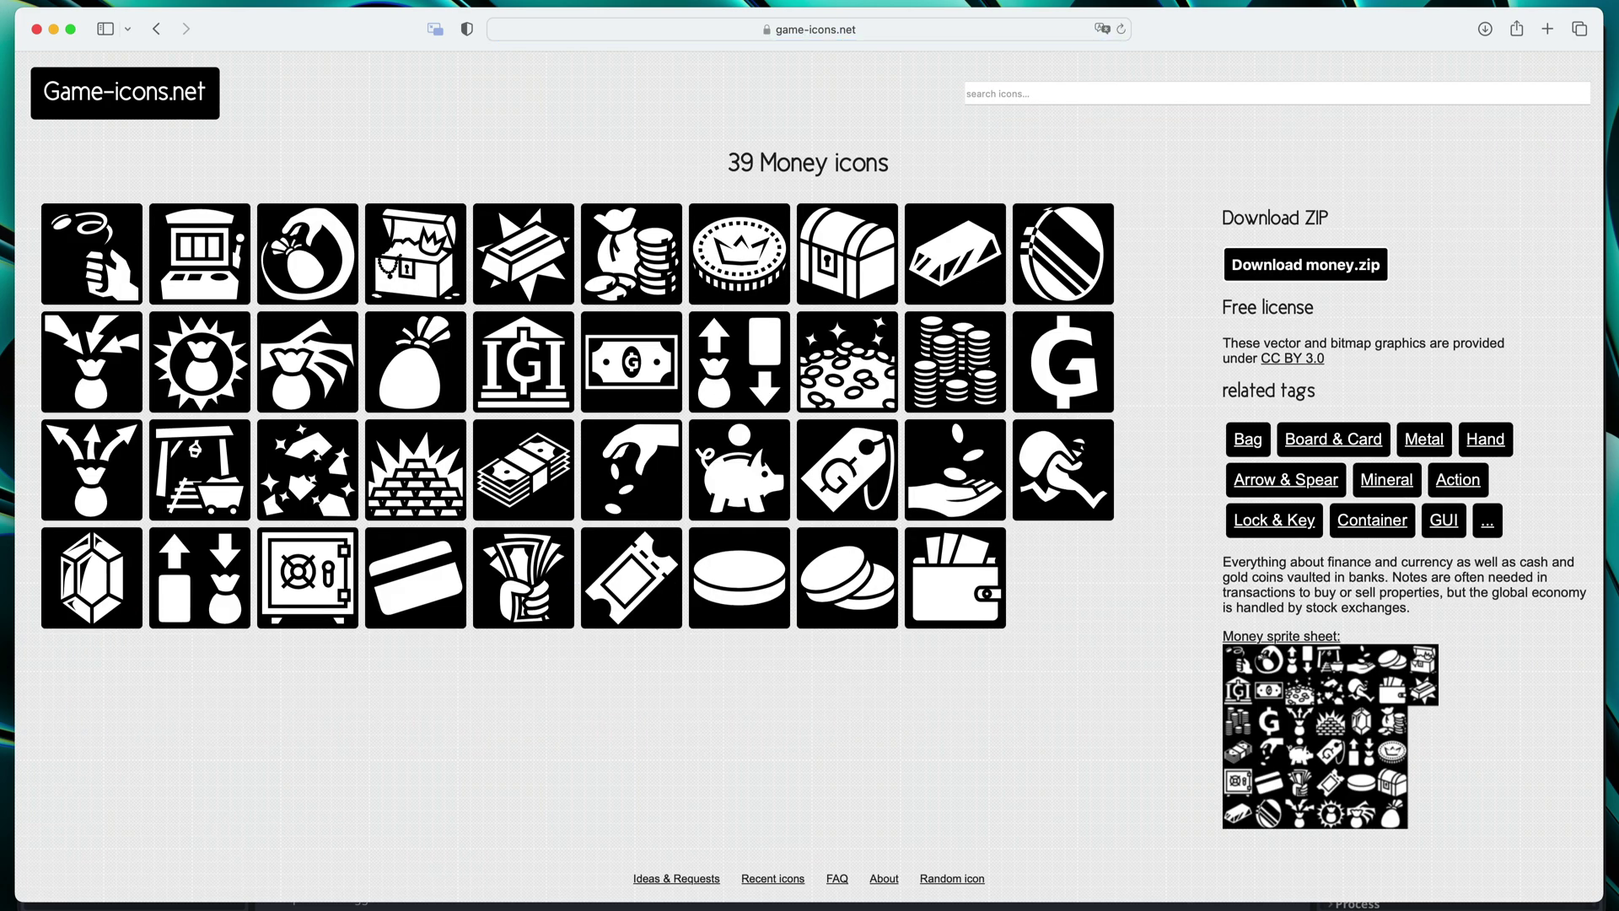
Step: Download the Two coins icon as an SVG with background type none
click(814, 588)
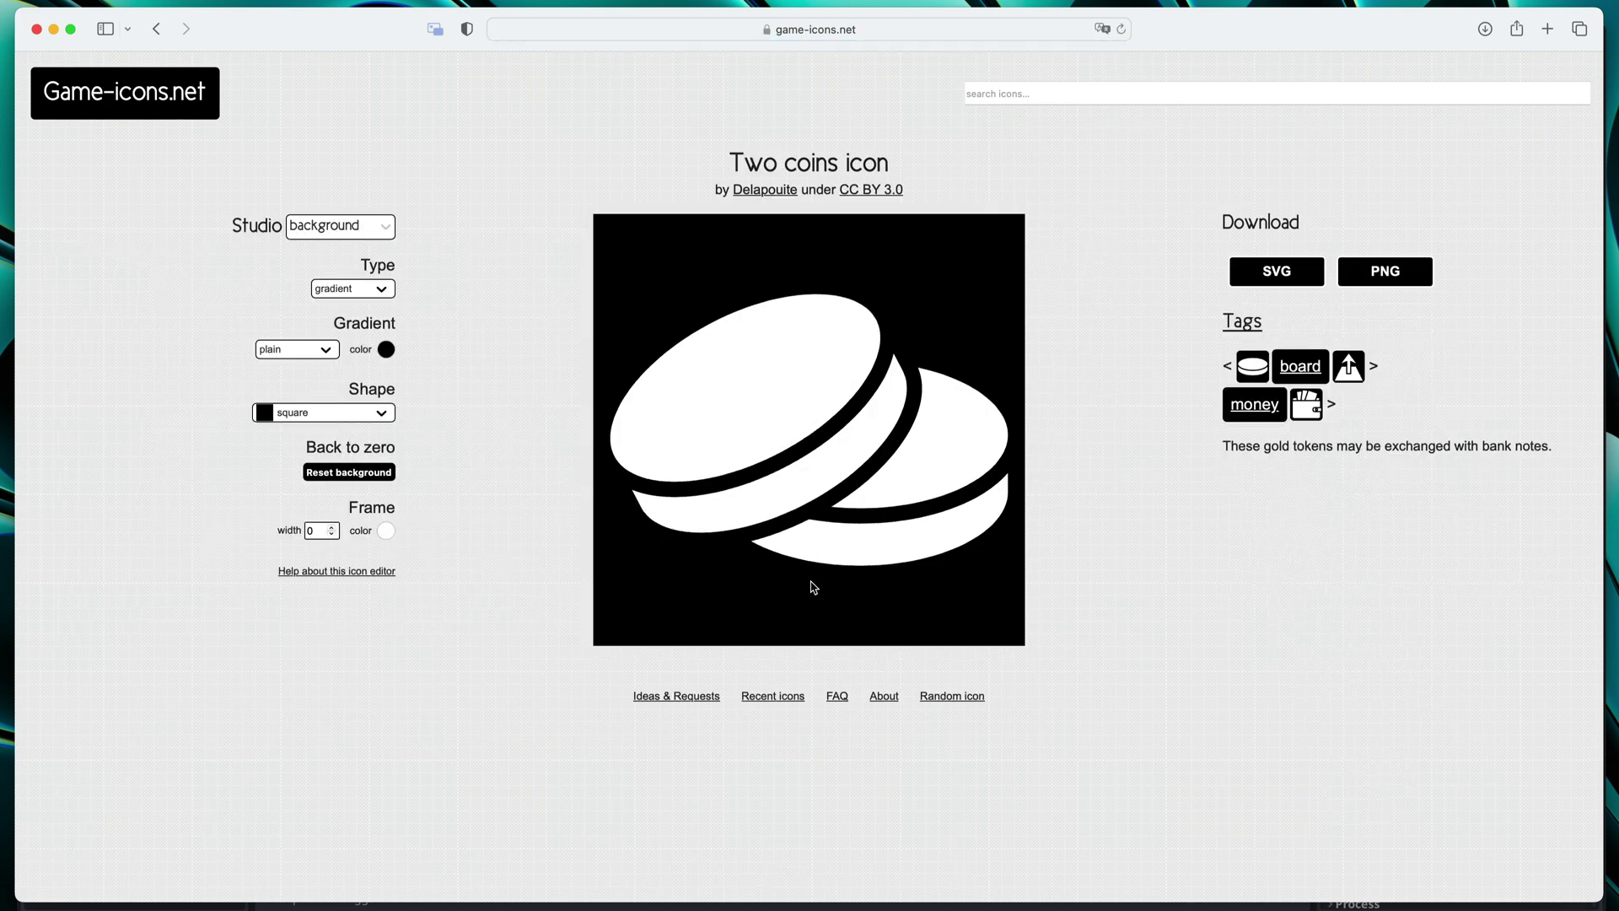
click(371, 288)
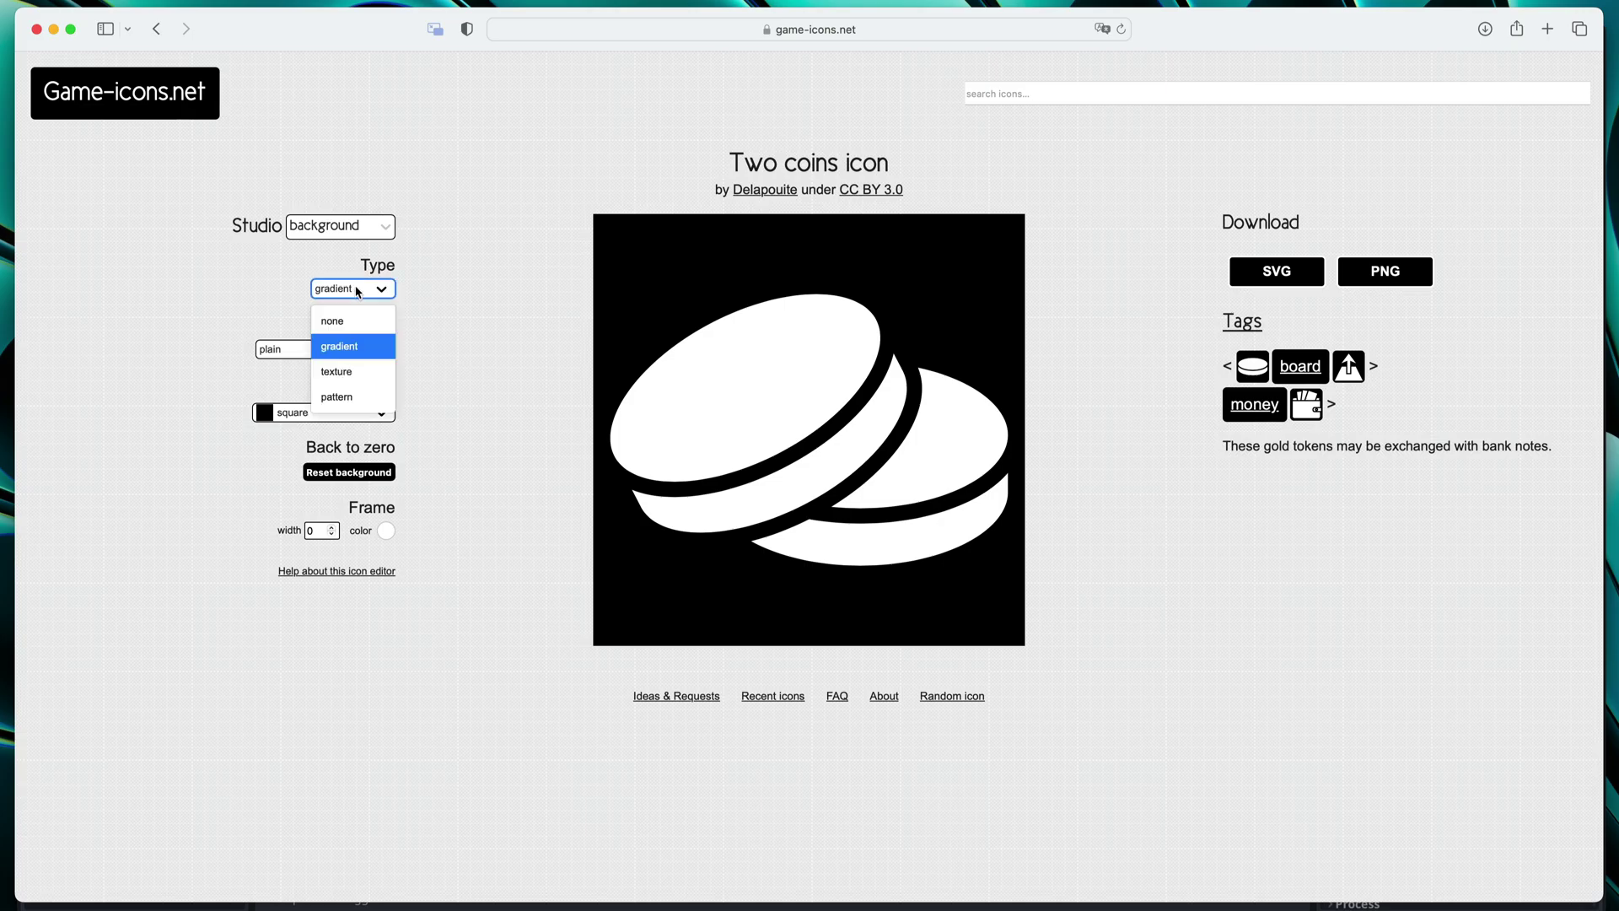
click(358, 319)
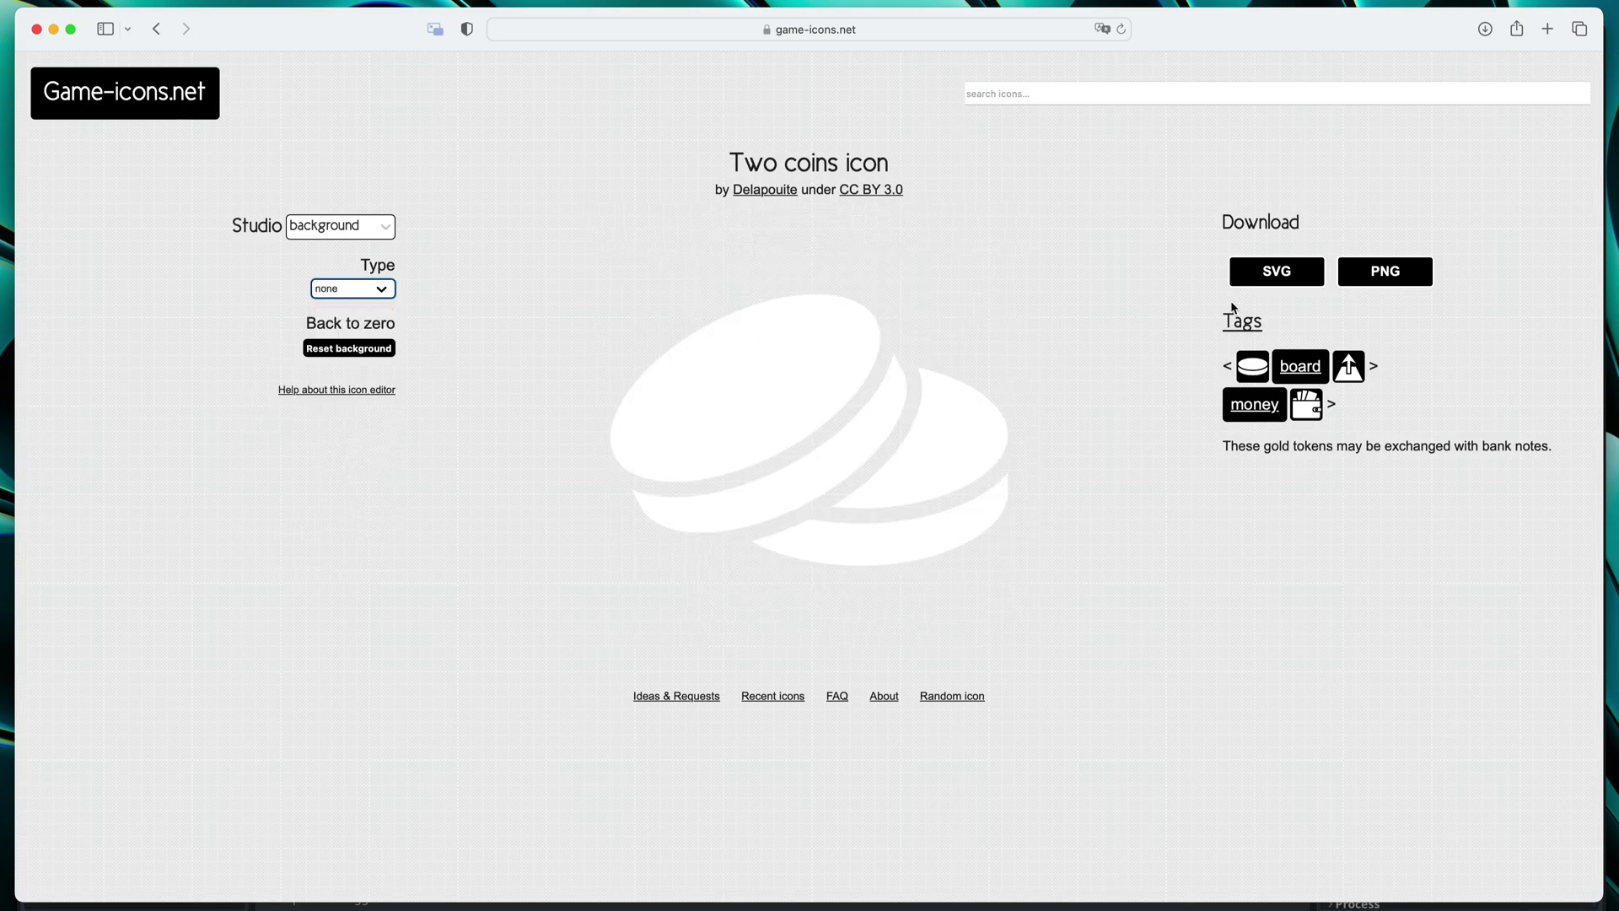
click(1270, 268)
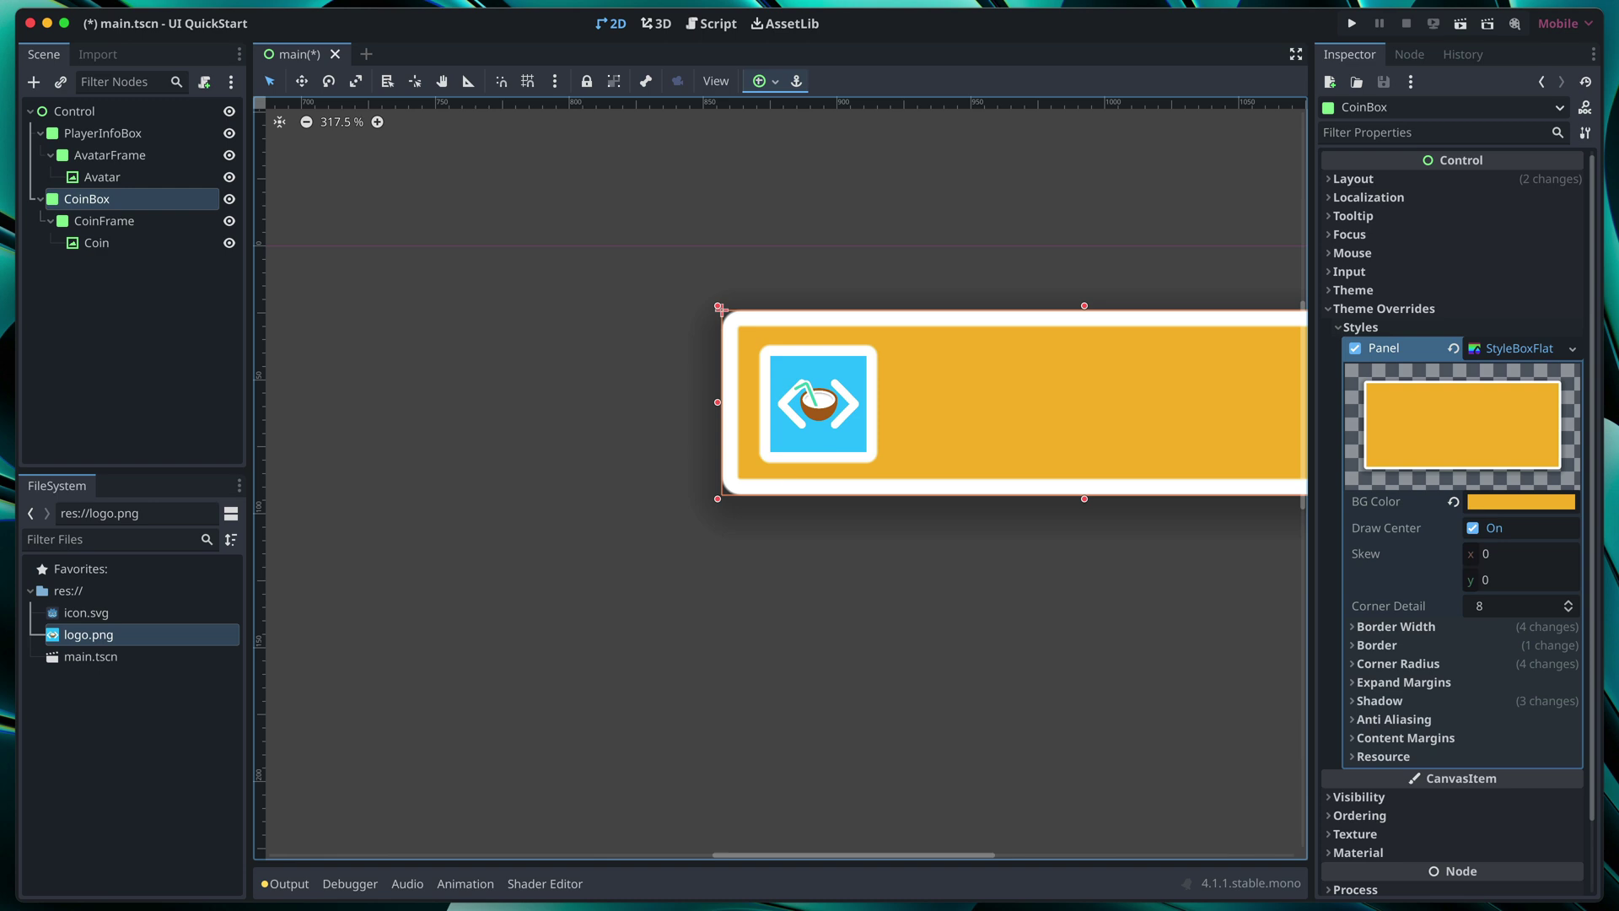
Step: Import two-coins.svg as Coin's texture, move Coin under CoinBox and delete CoinFrame
drag(26, 751, 177, 746)
click(96, 242)
drag(101, 678, 1527, 188)
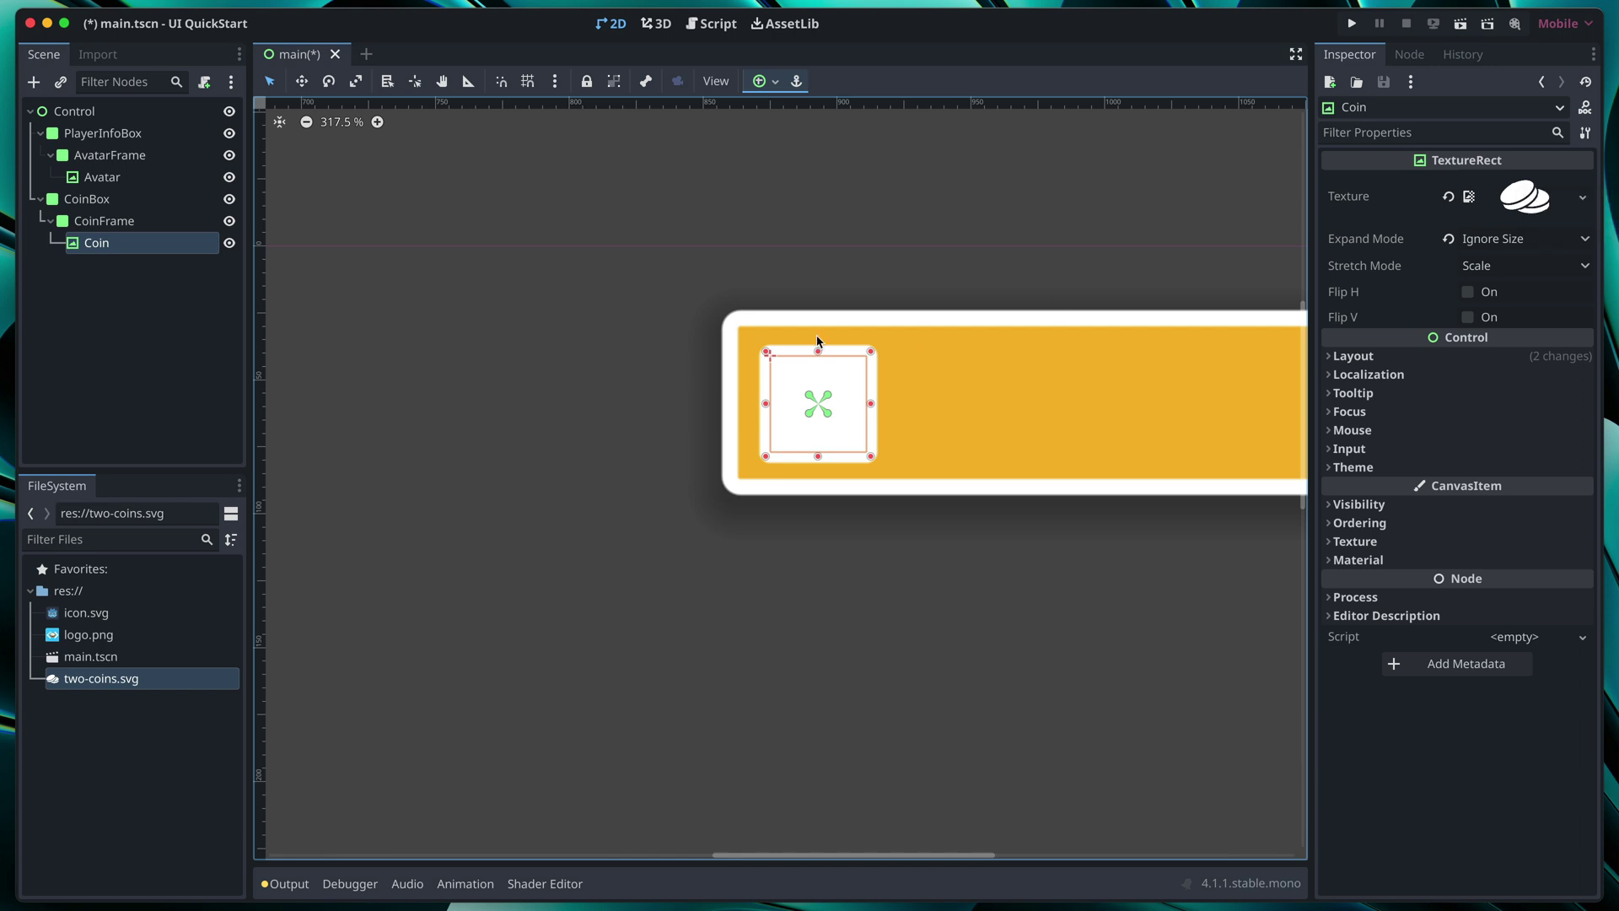
mouse_move(137, 244)
mouse_down()
mouse_move(119, 202)
mouse_move(118, 234)
mouse_up()
key(Delete)
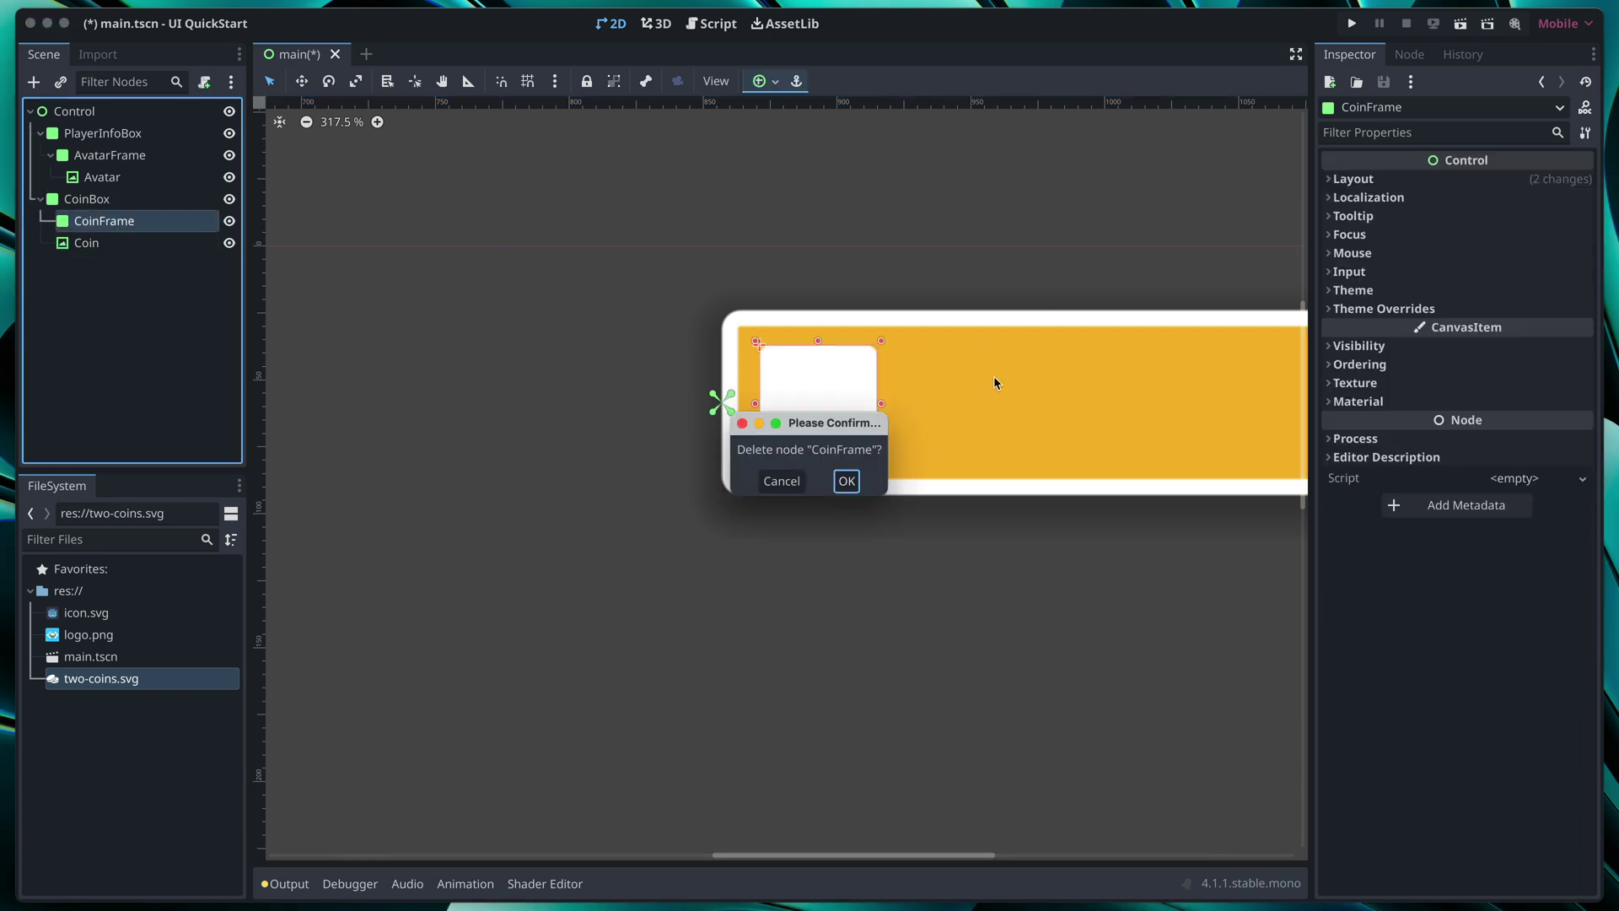
click(847, 481)
drag(886, 336, 893, 335)
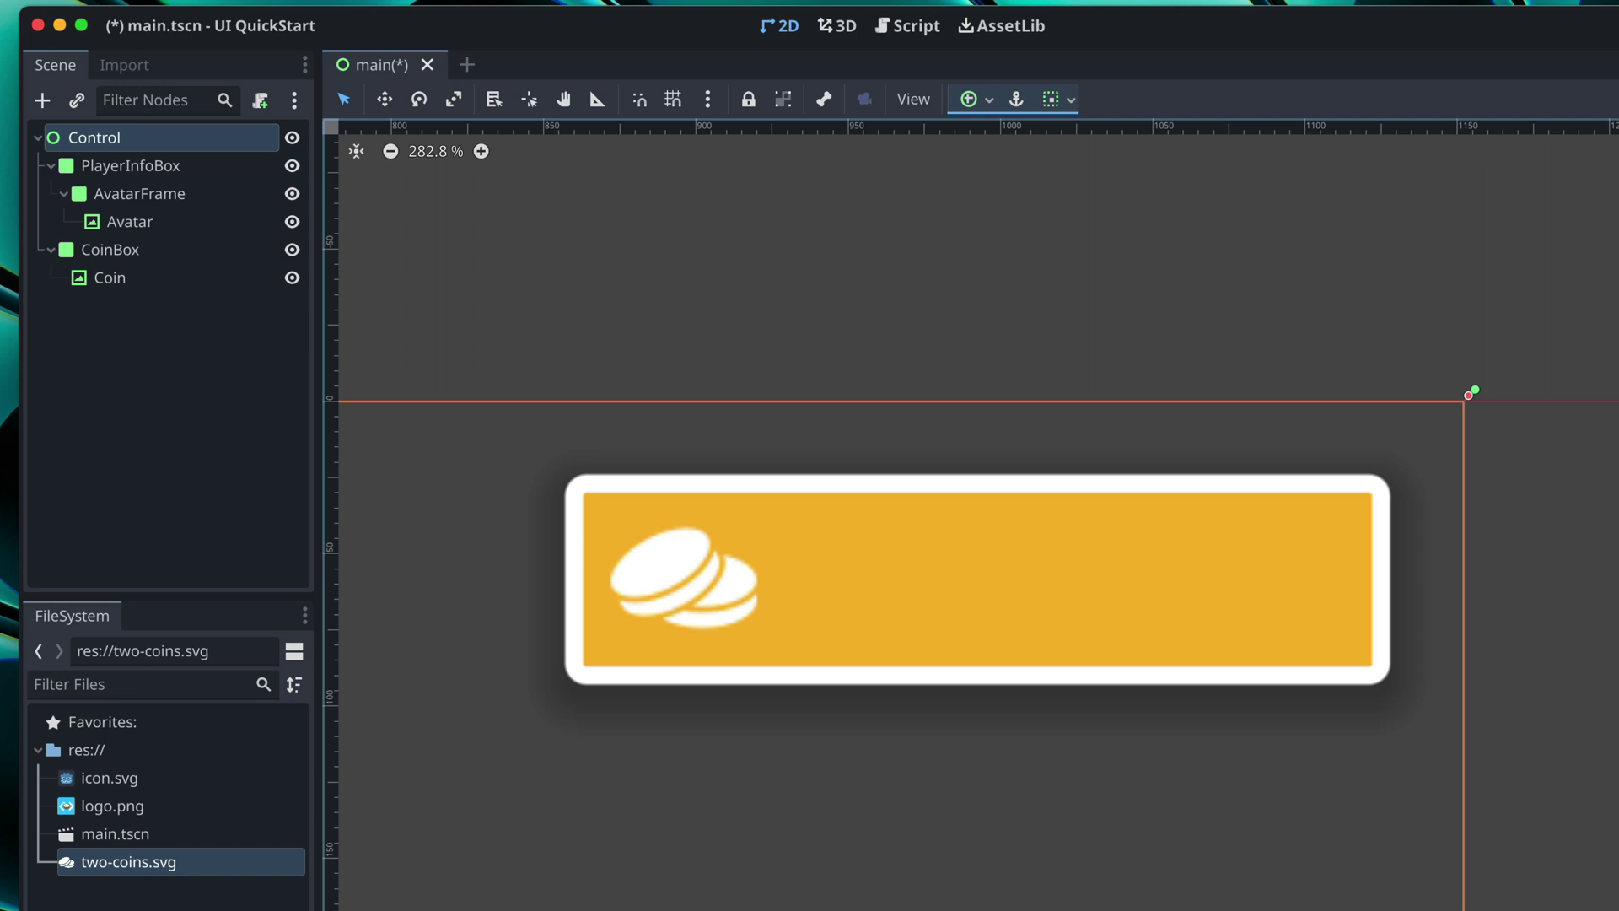
Step: Reimport two-coins.svg with an SVG scale of 1
click(206, 862)
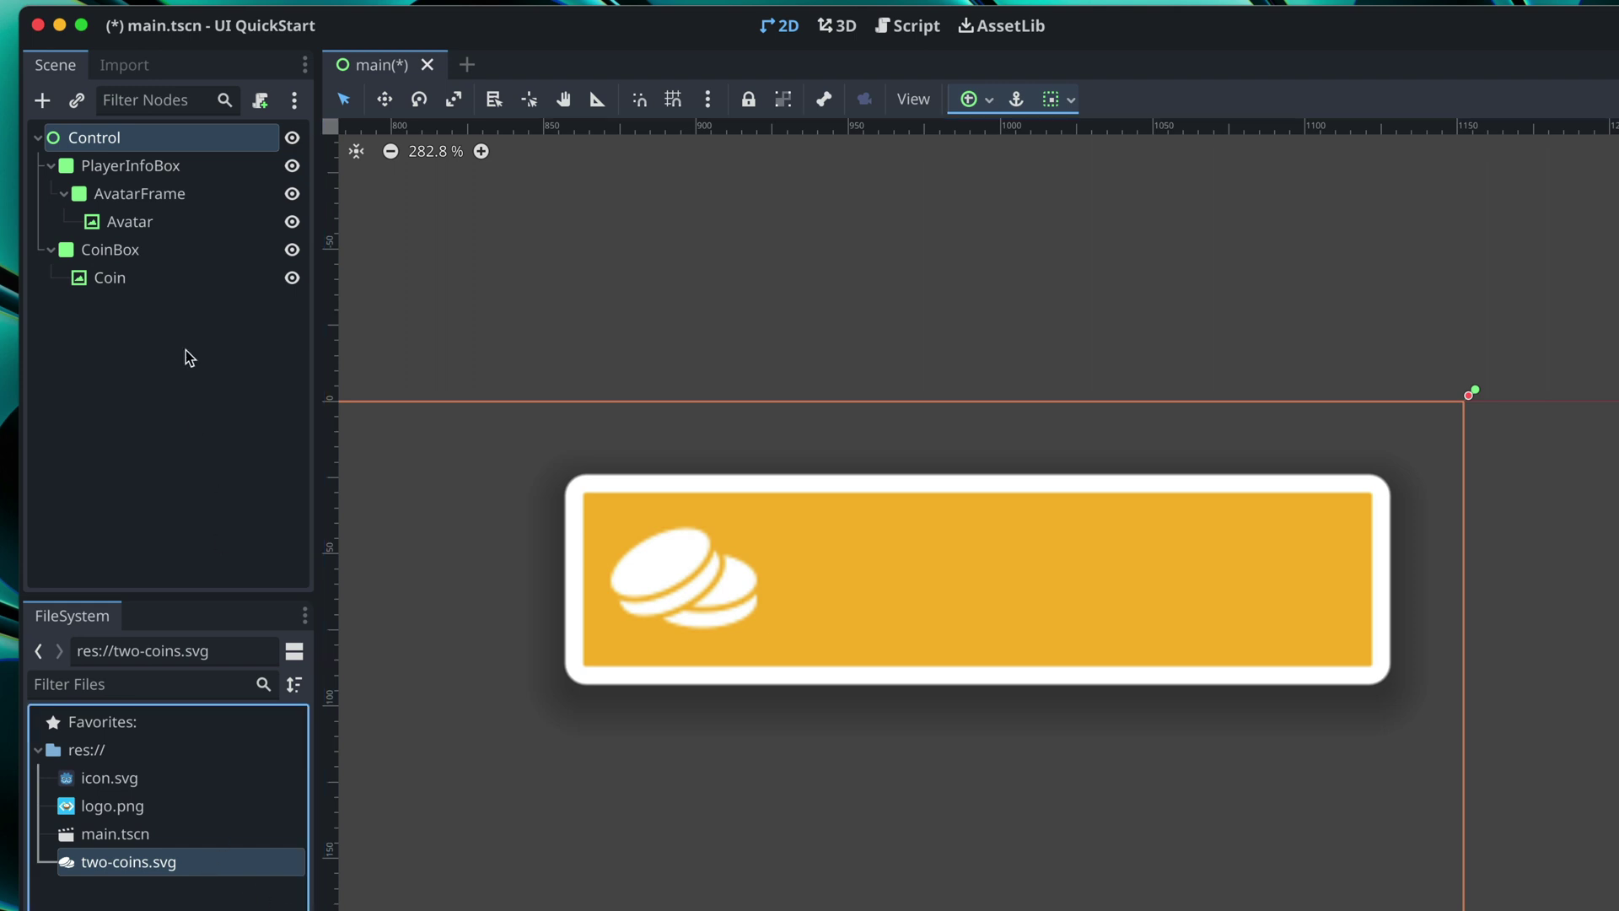
click(137, 69)
scroll(230, 352, down, 2)
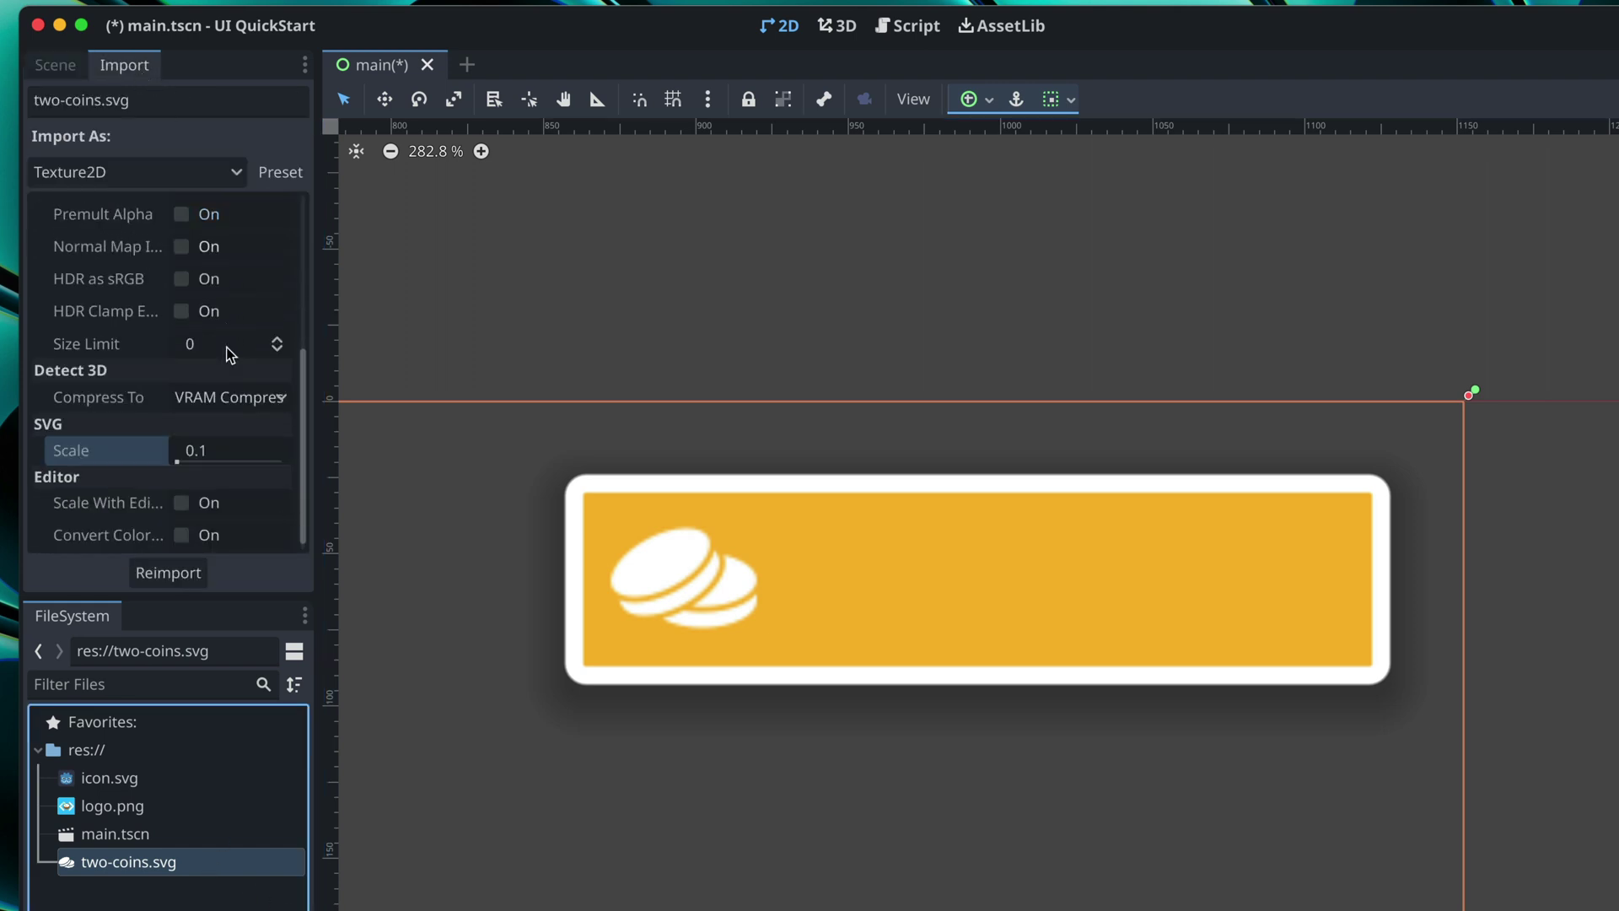
click(235, 457)
text(1)
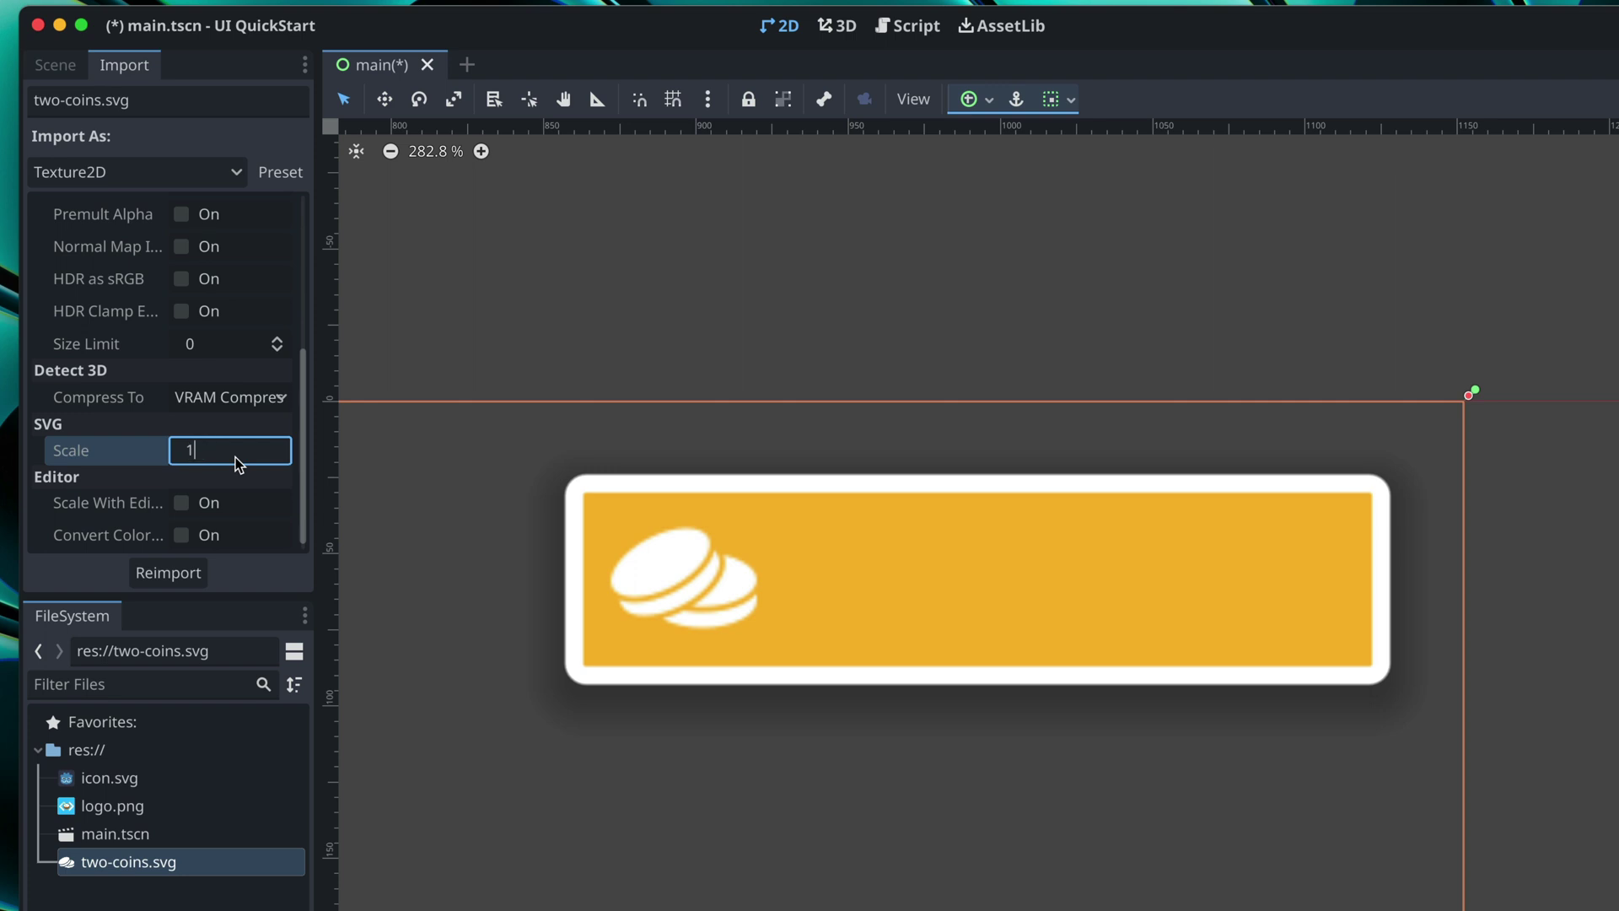
key(Tab)
click(186, 574)
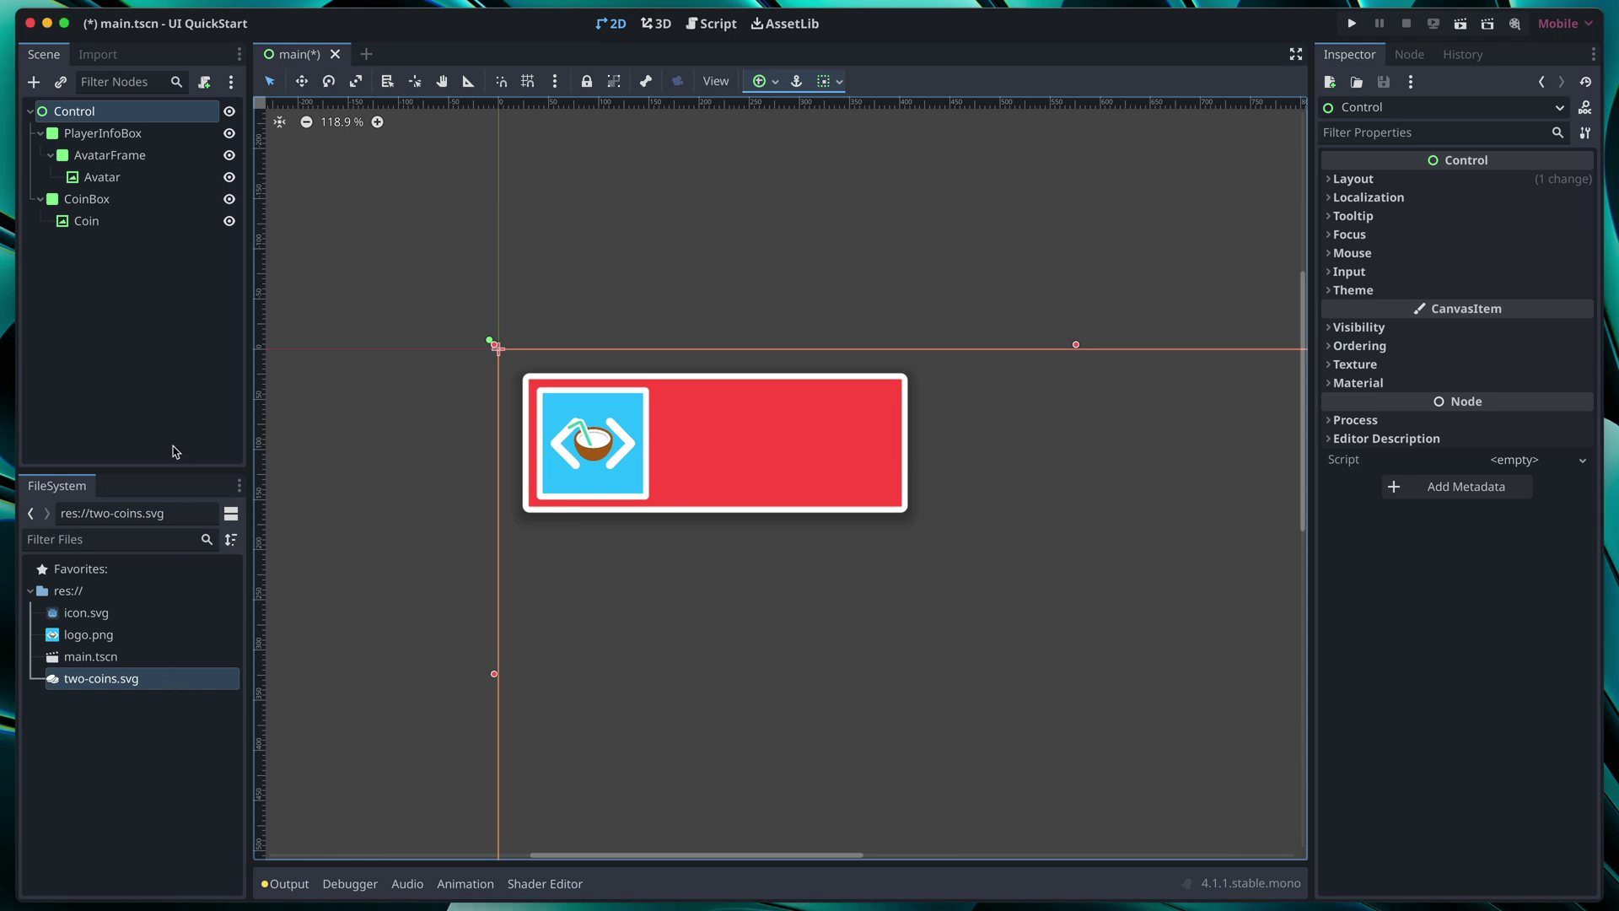
Step: Add a Label named Nickname to PlayerInfoBox, placed inside the red box
click(103, 133)
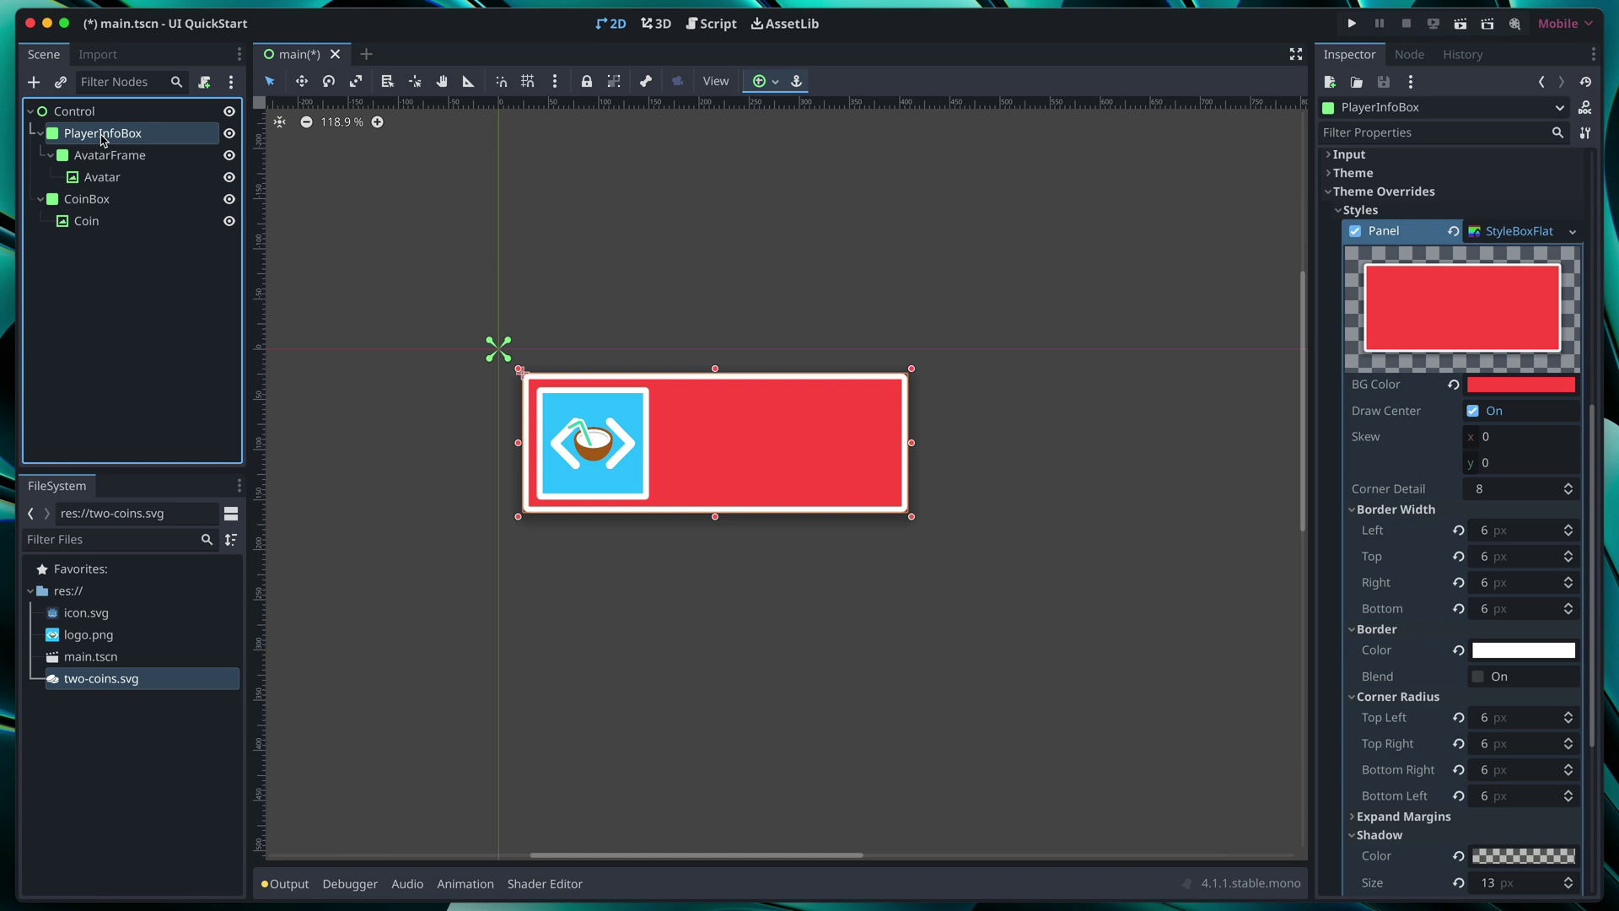
click(34, 82)
text(label)
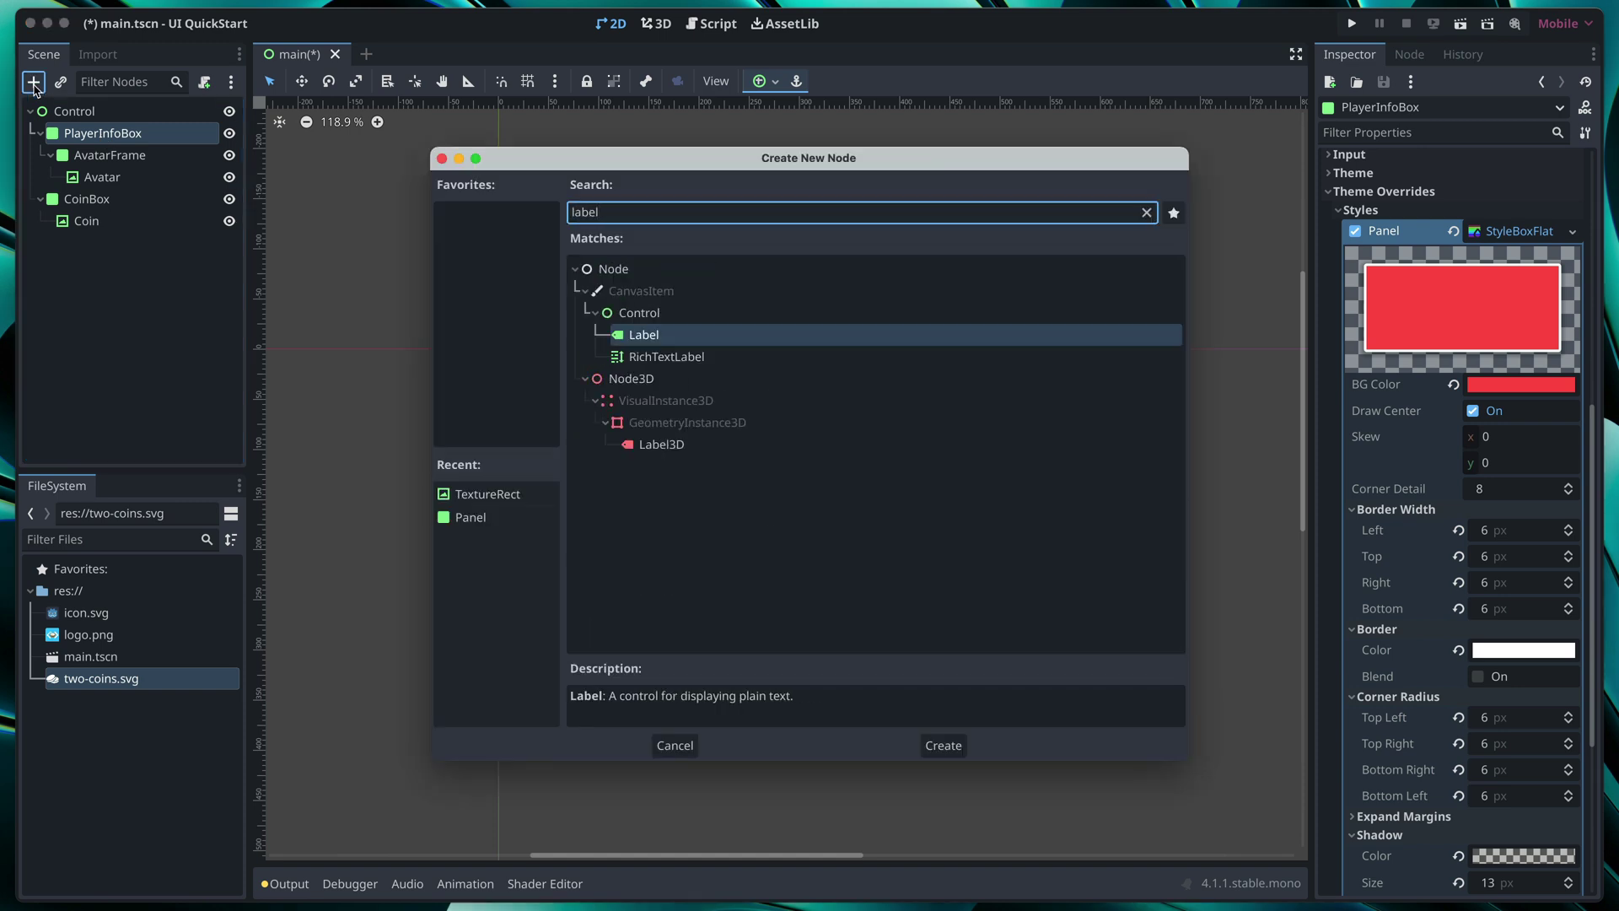
key(Return)
double_click(80, 199)
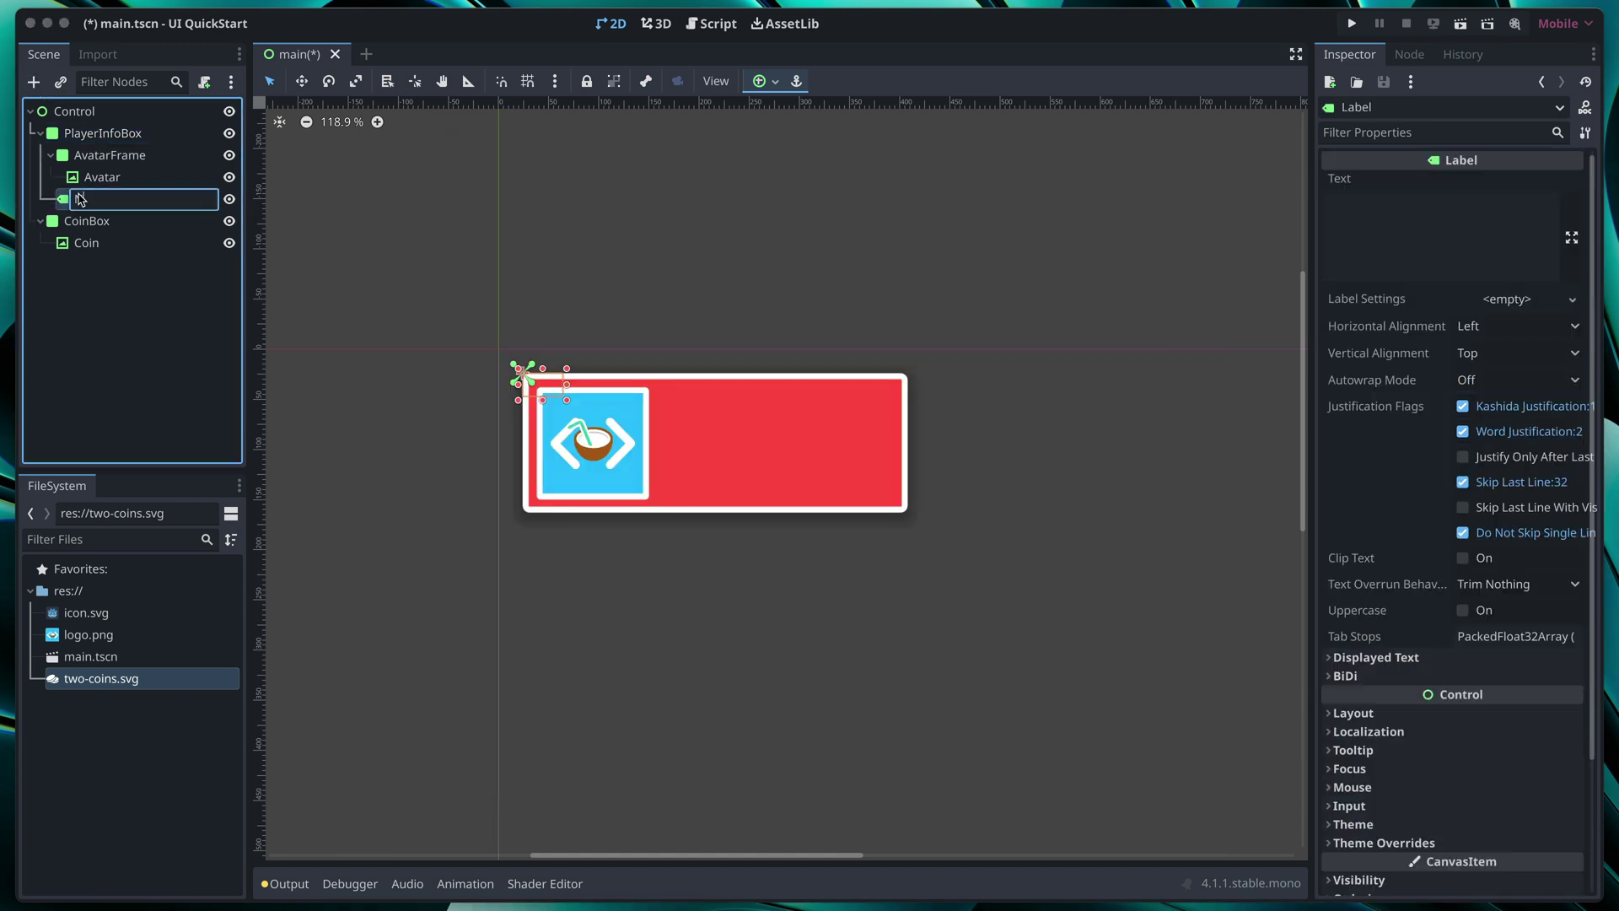
text(Nickname)
key(Return)
drag(542, 383, 897, 449)
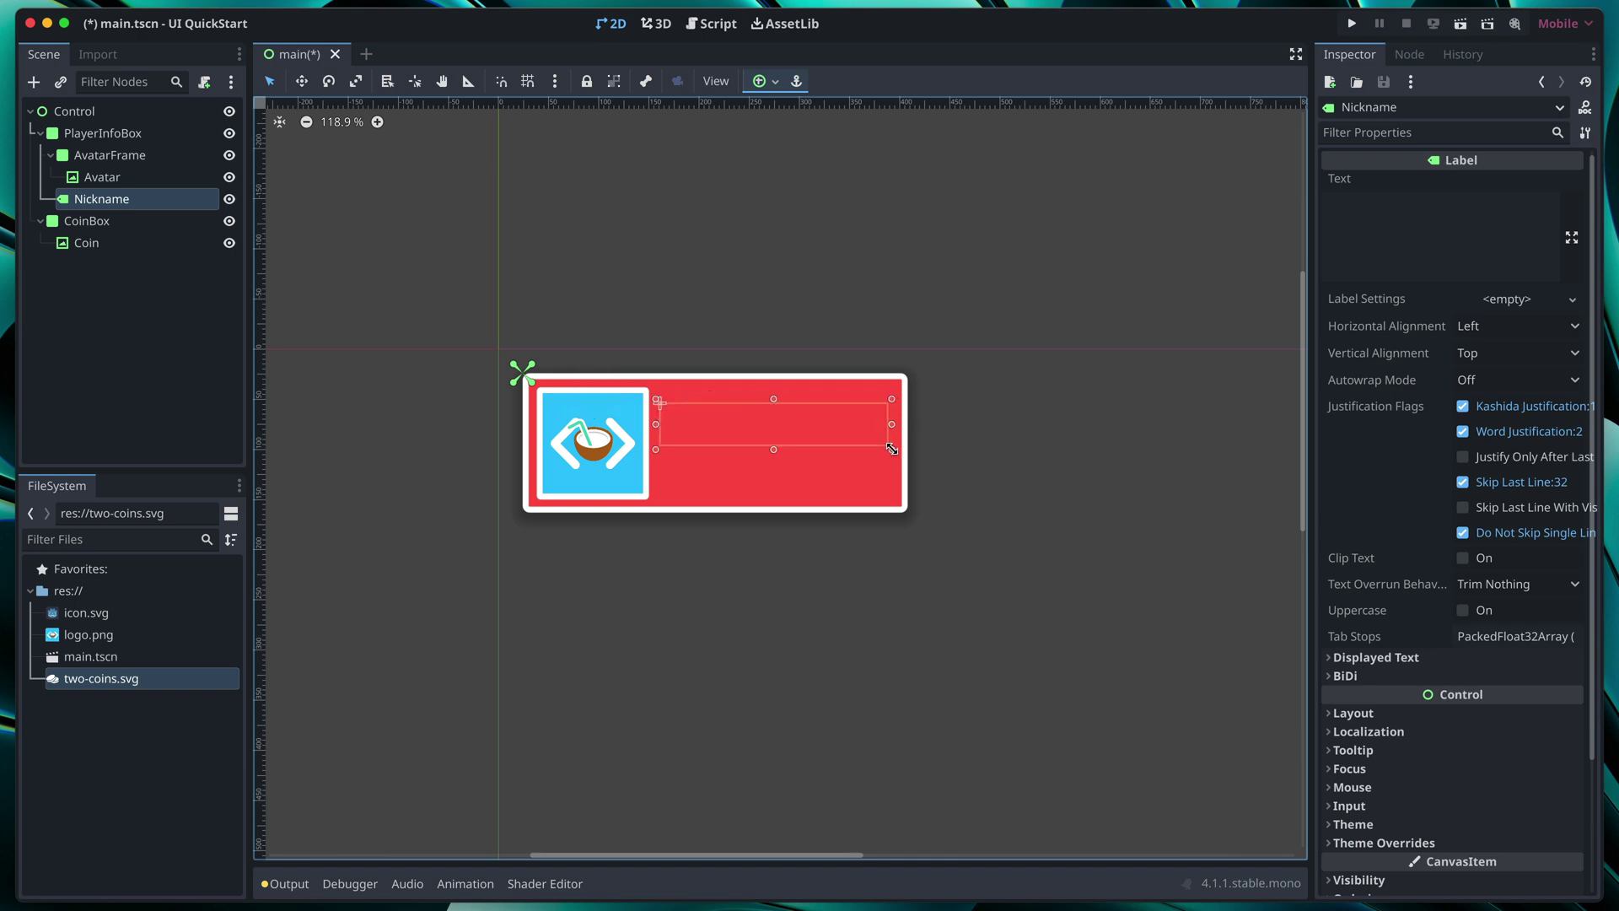
Step: Set the Nickname label's text to 'Coco Code'
scroll(727, 437, up, 4)
click(1431, 245)
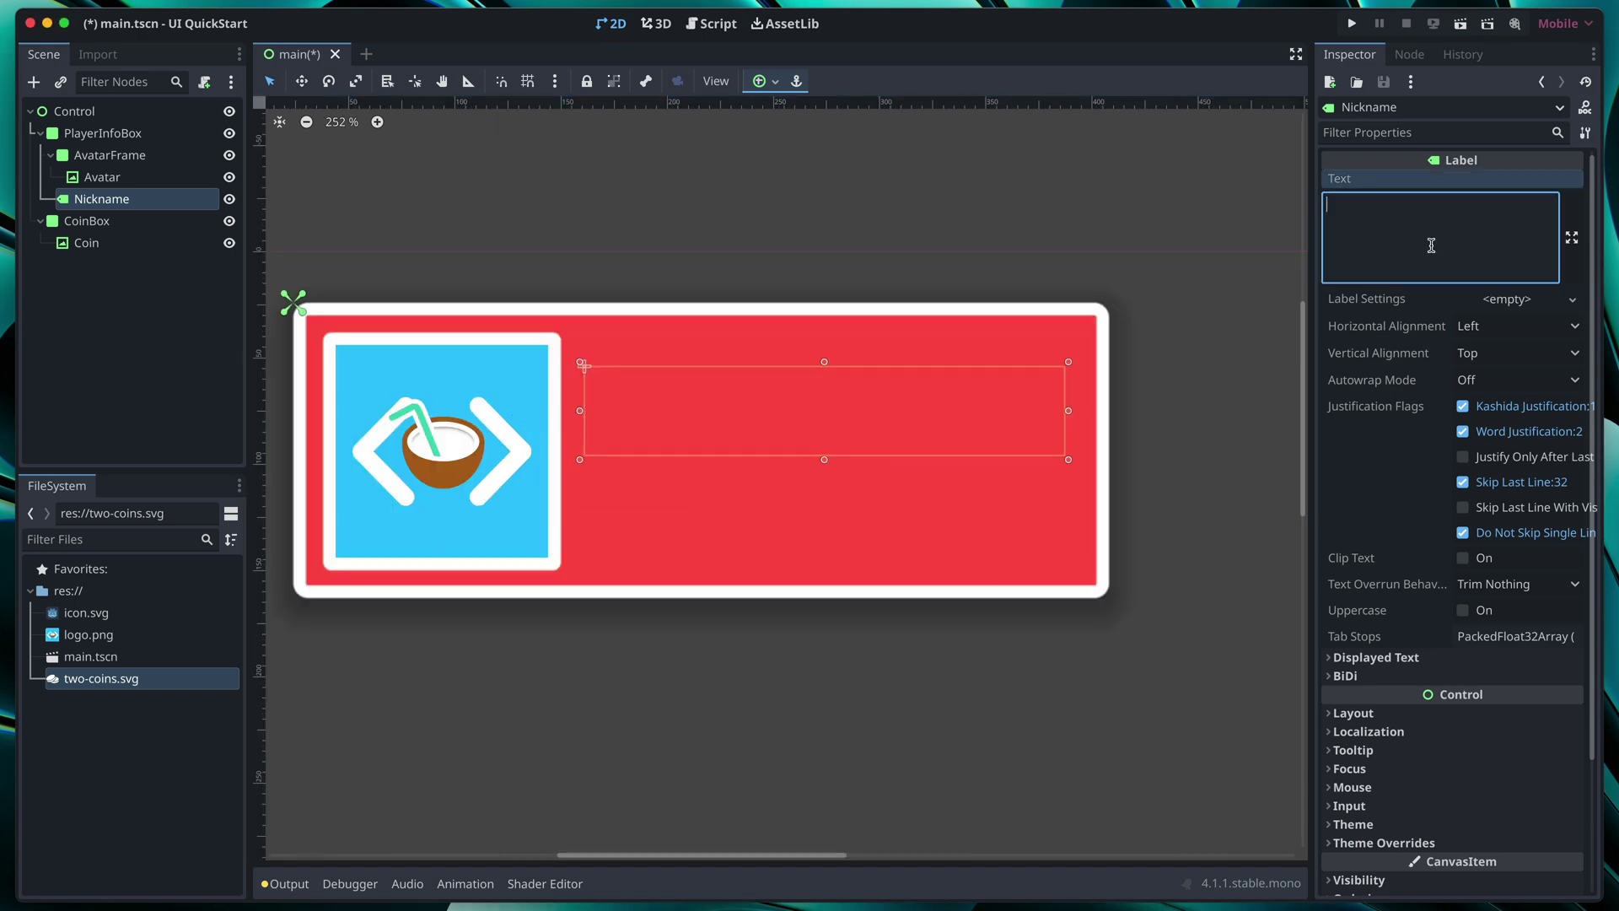
text(Coco Code)
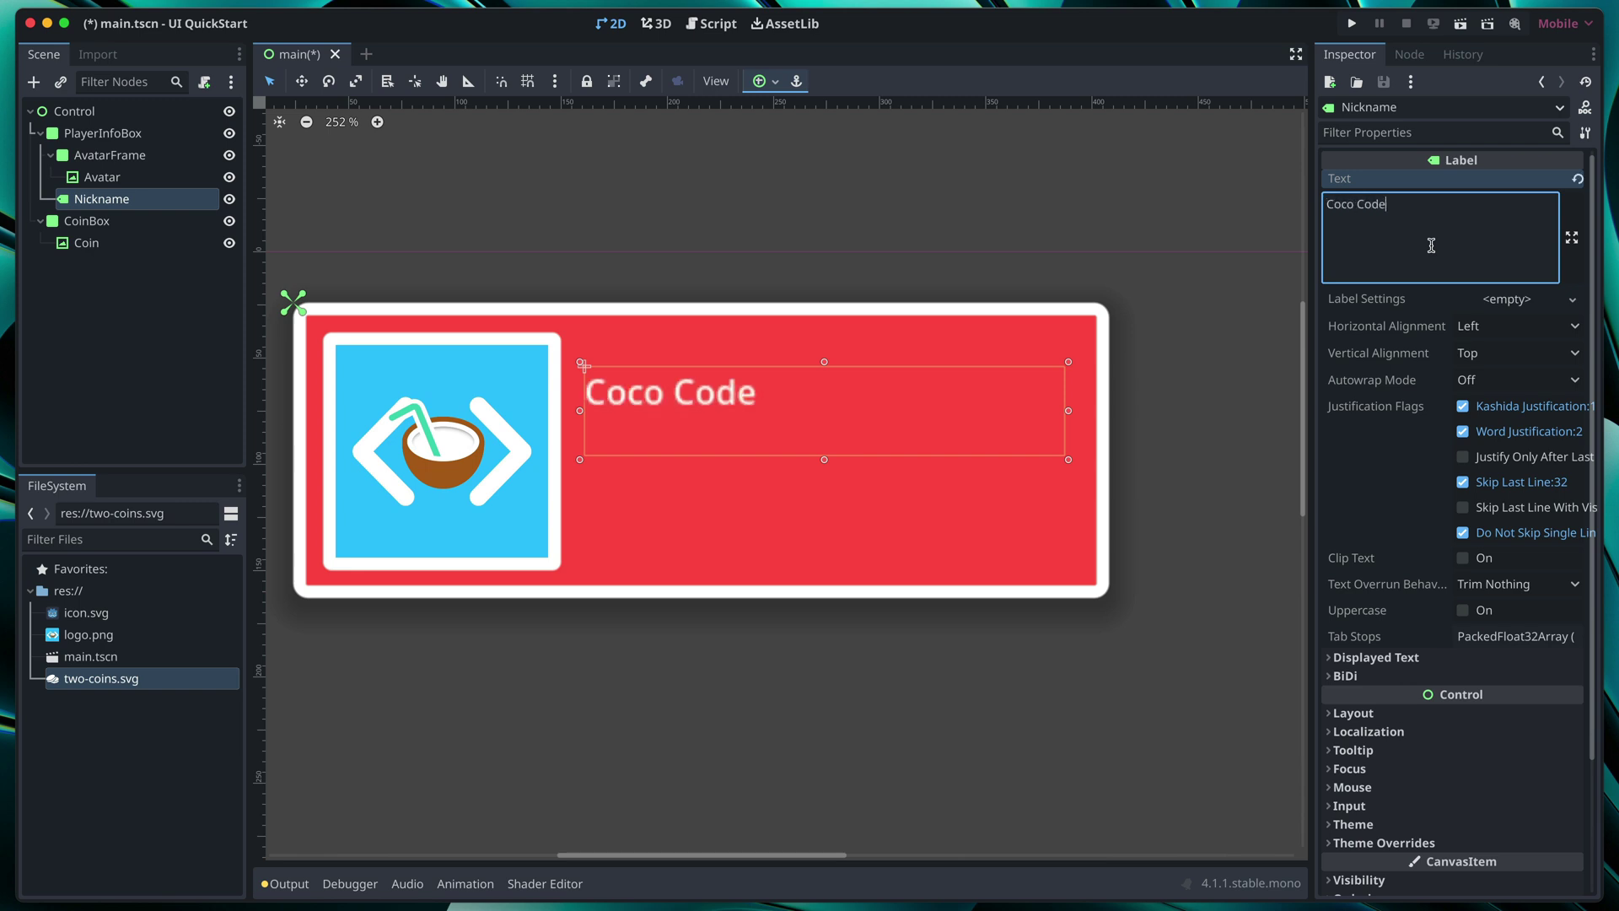
Step: Override the Nickname label's font size to 28 px
scroll(1431, 244, down, 4)
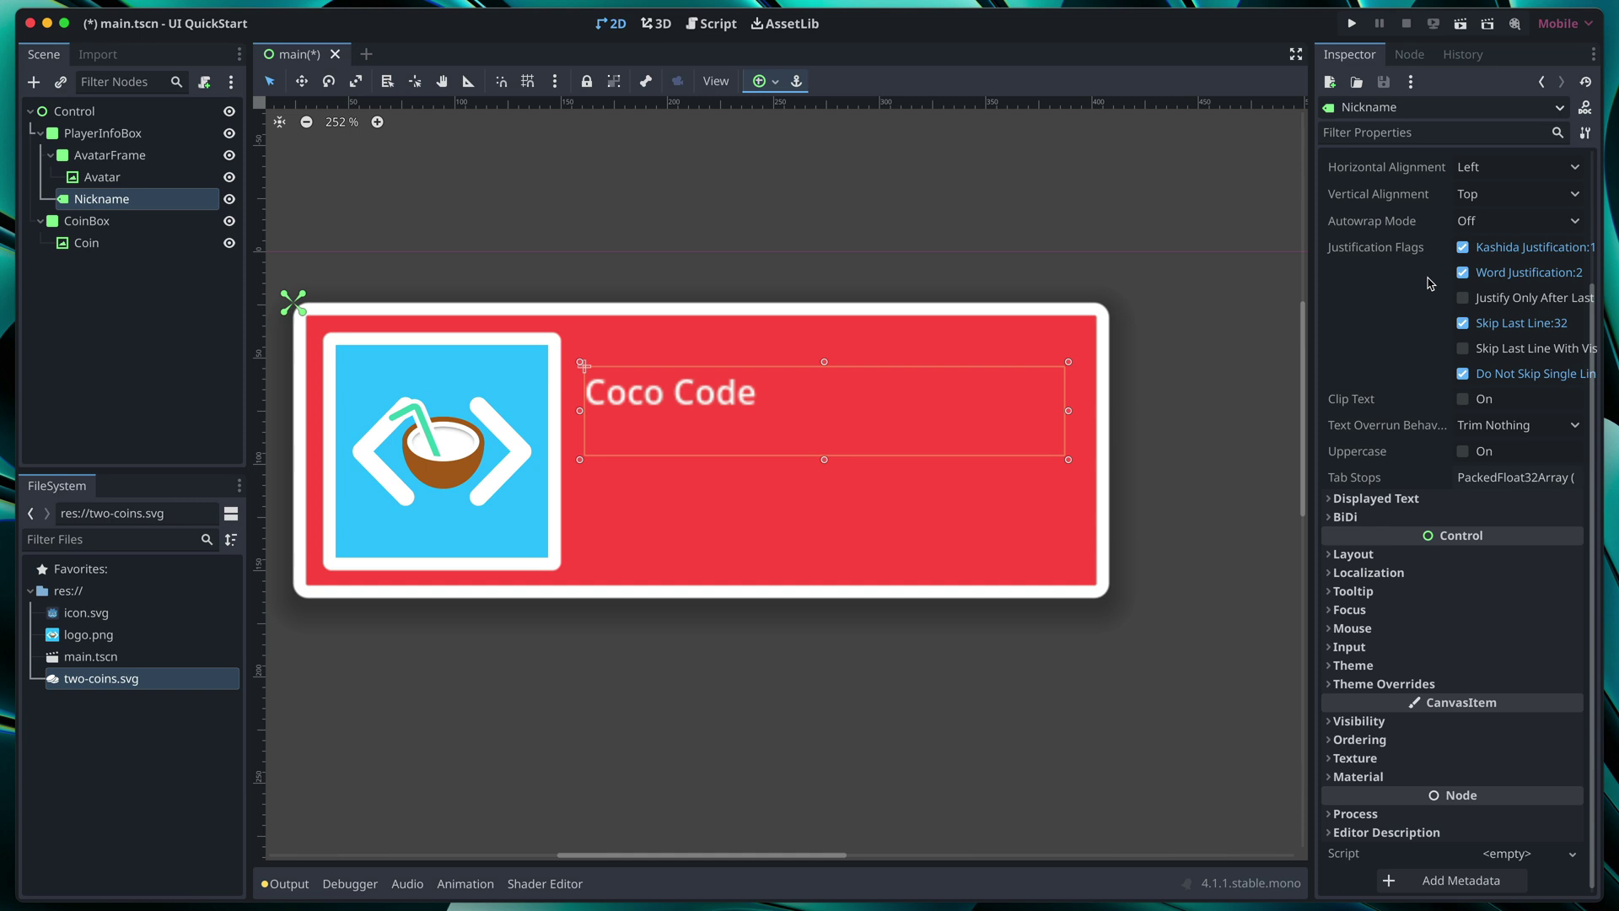
click(1380, 684)
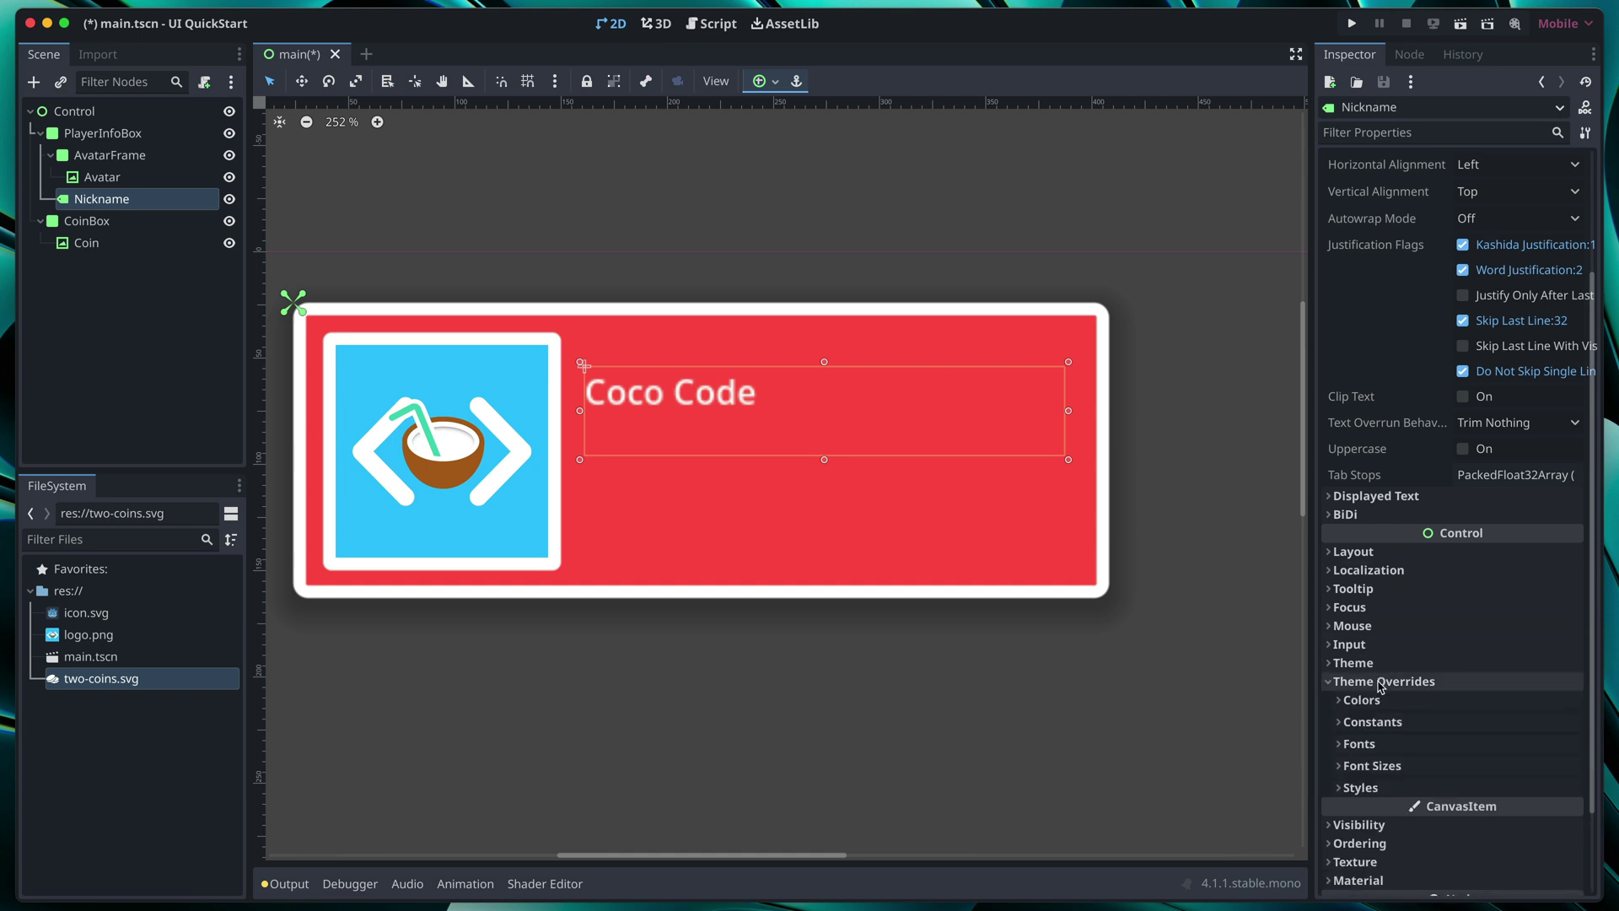
scroll(1380, 685, down, 2)
click(1370, 702)
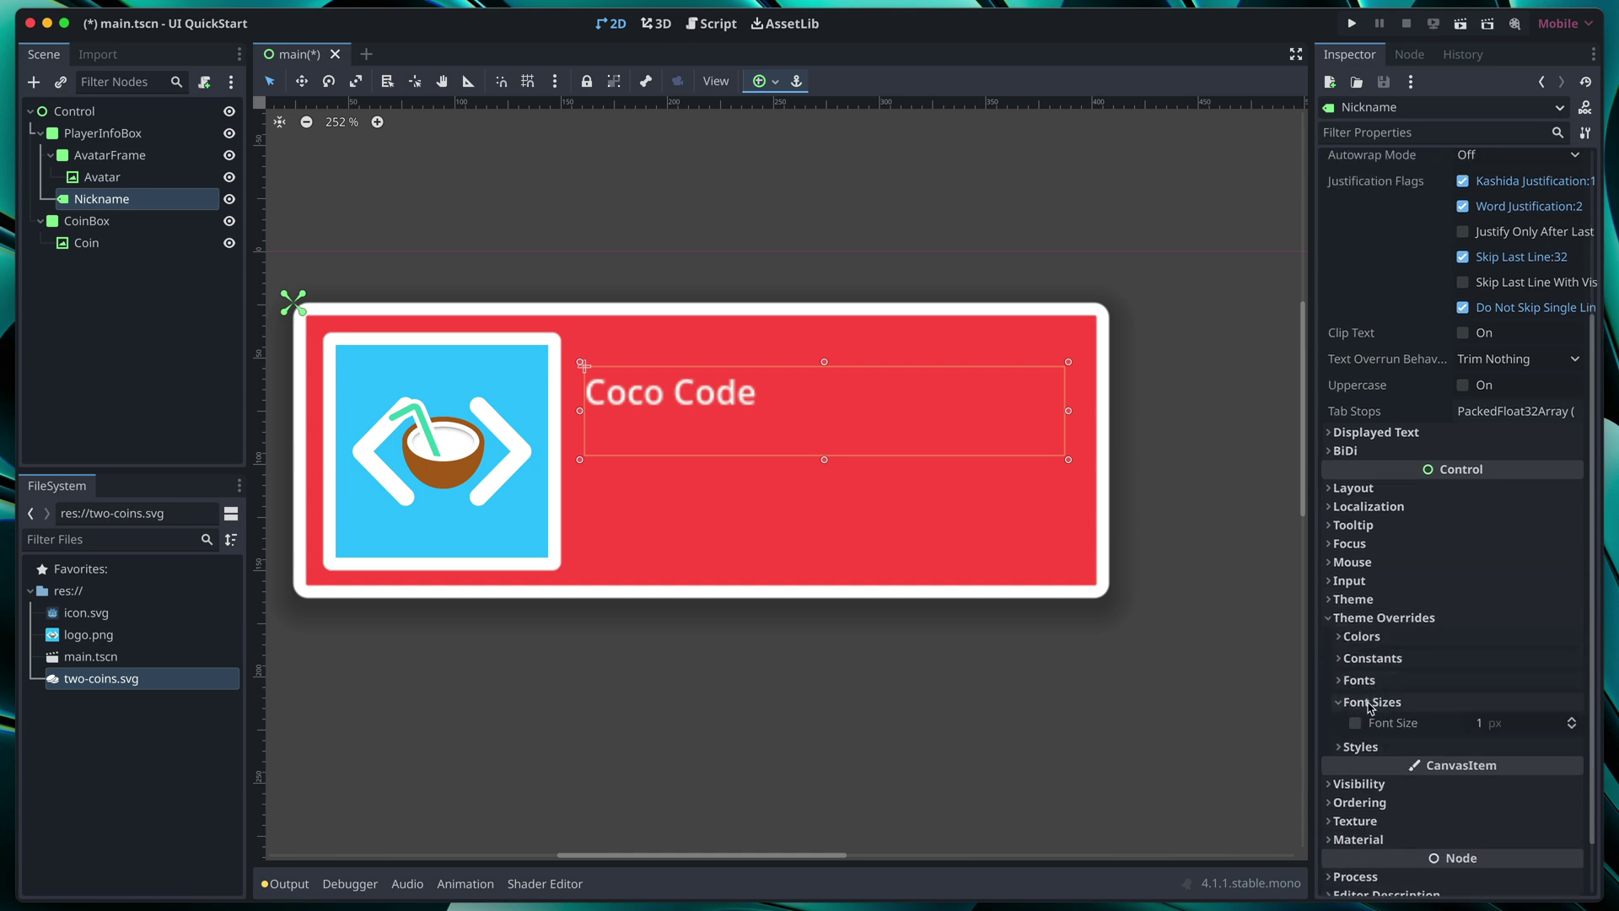
click(1355, 723)
click(1518, 723)
text(2)
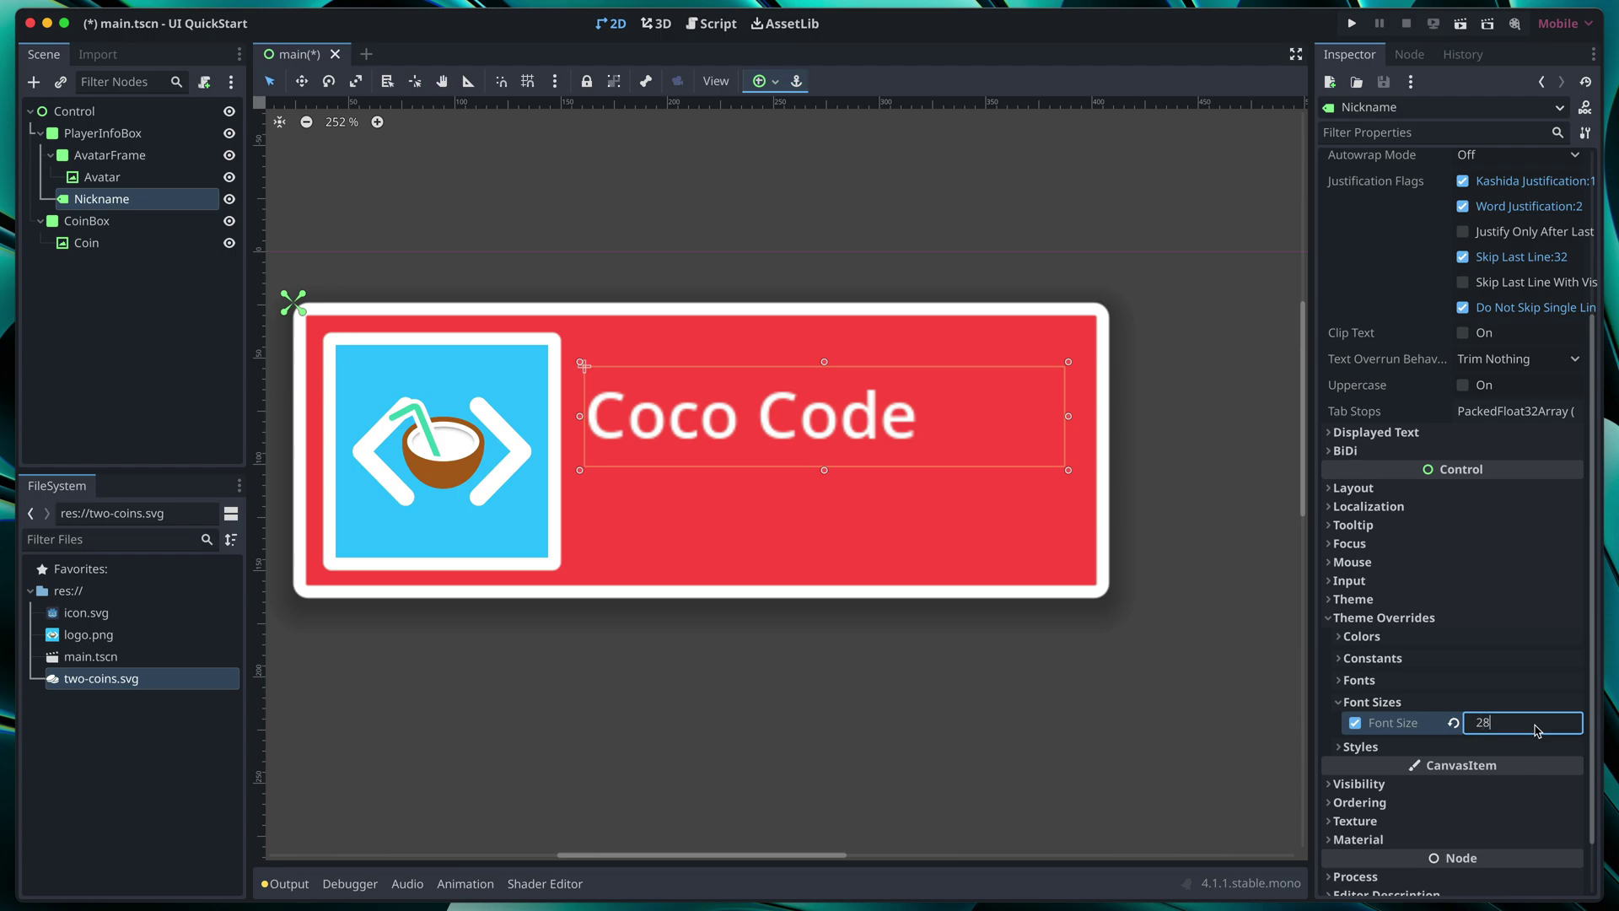
text(8)
key(Return)
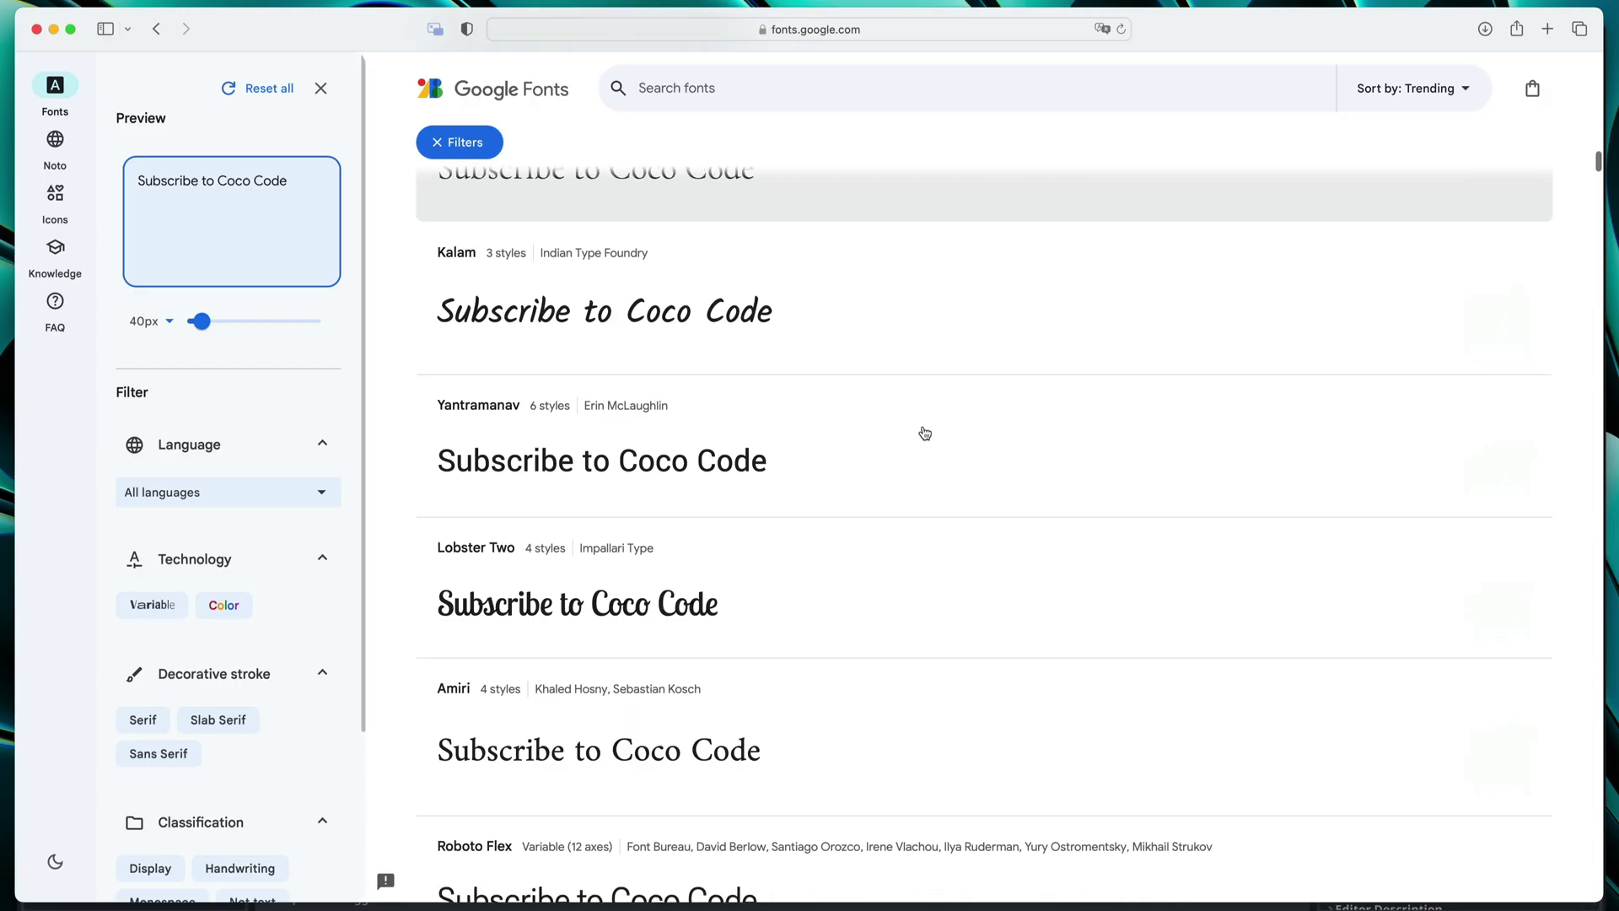
Step: Download the ADLaM Display family and import ADLaMDisplay-Regular.ttf into the project
scroll(924, 432, down, 5)
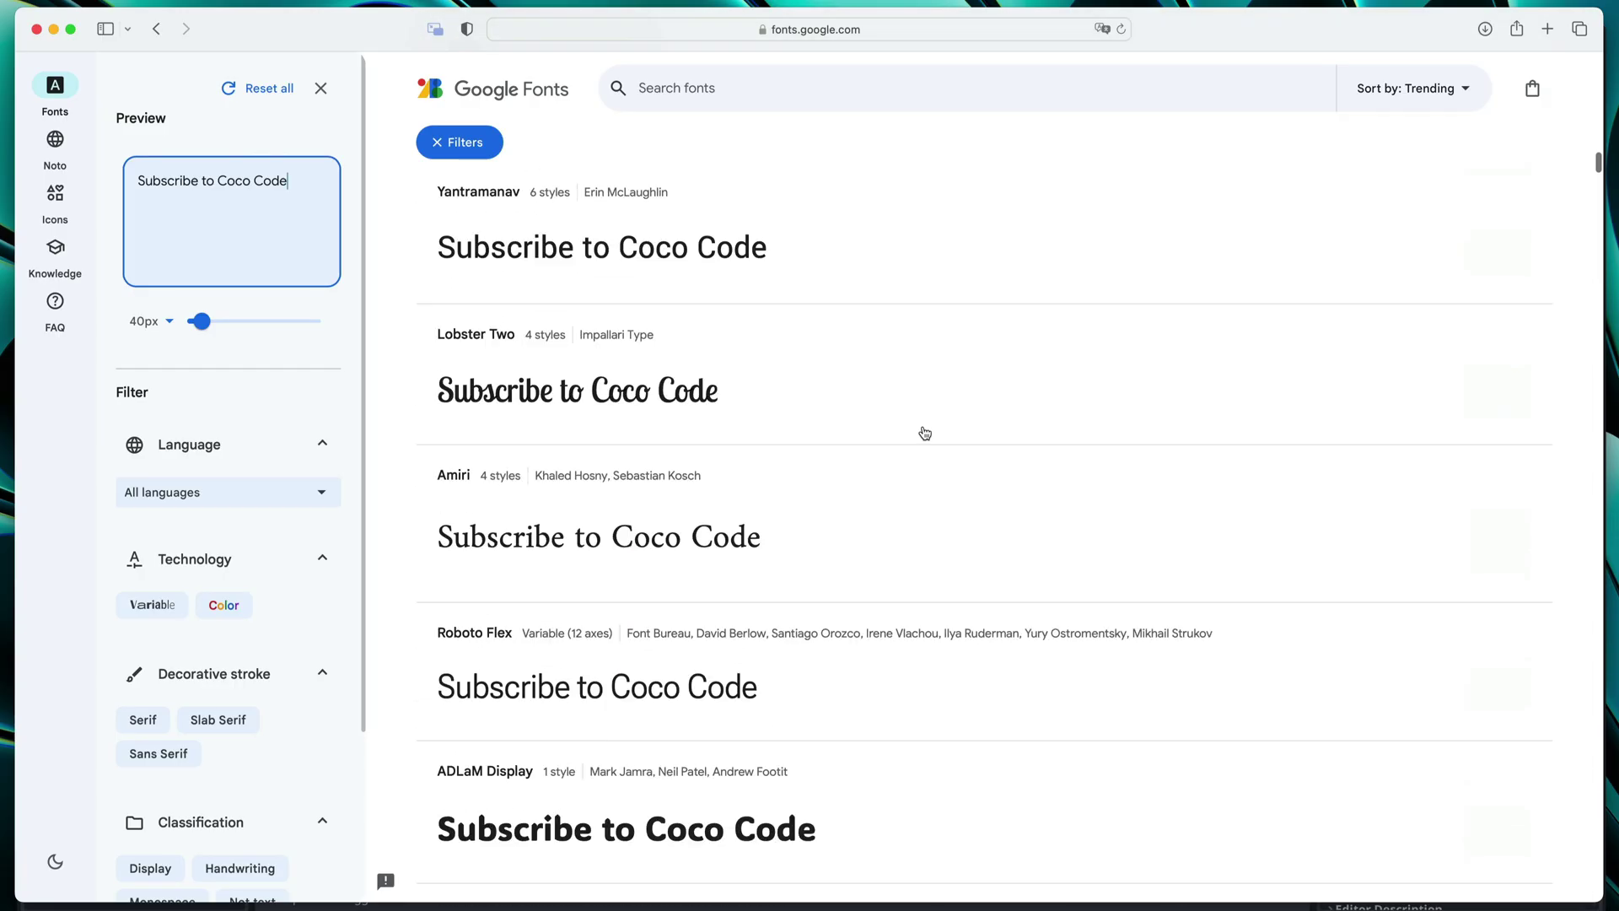
click(877, 557)
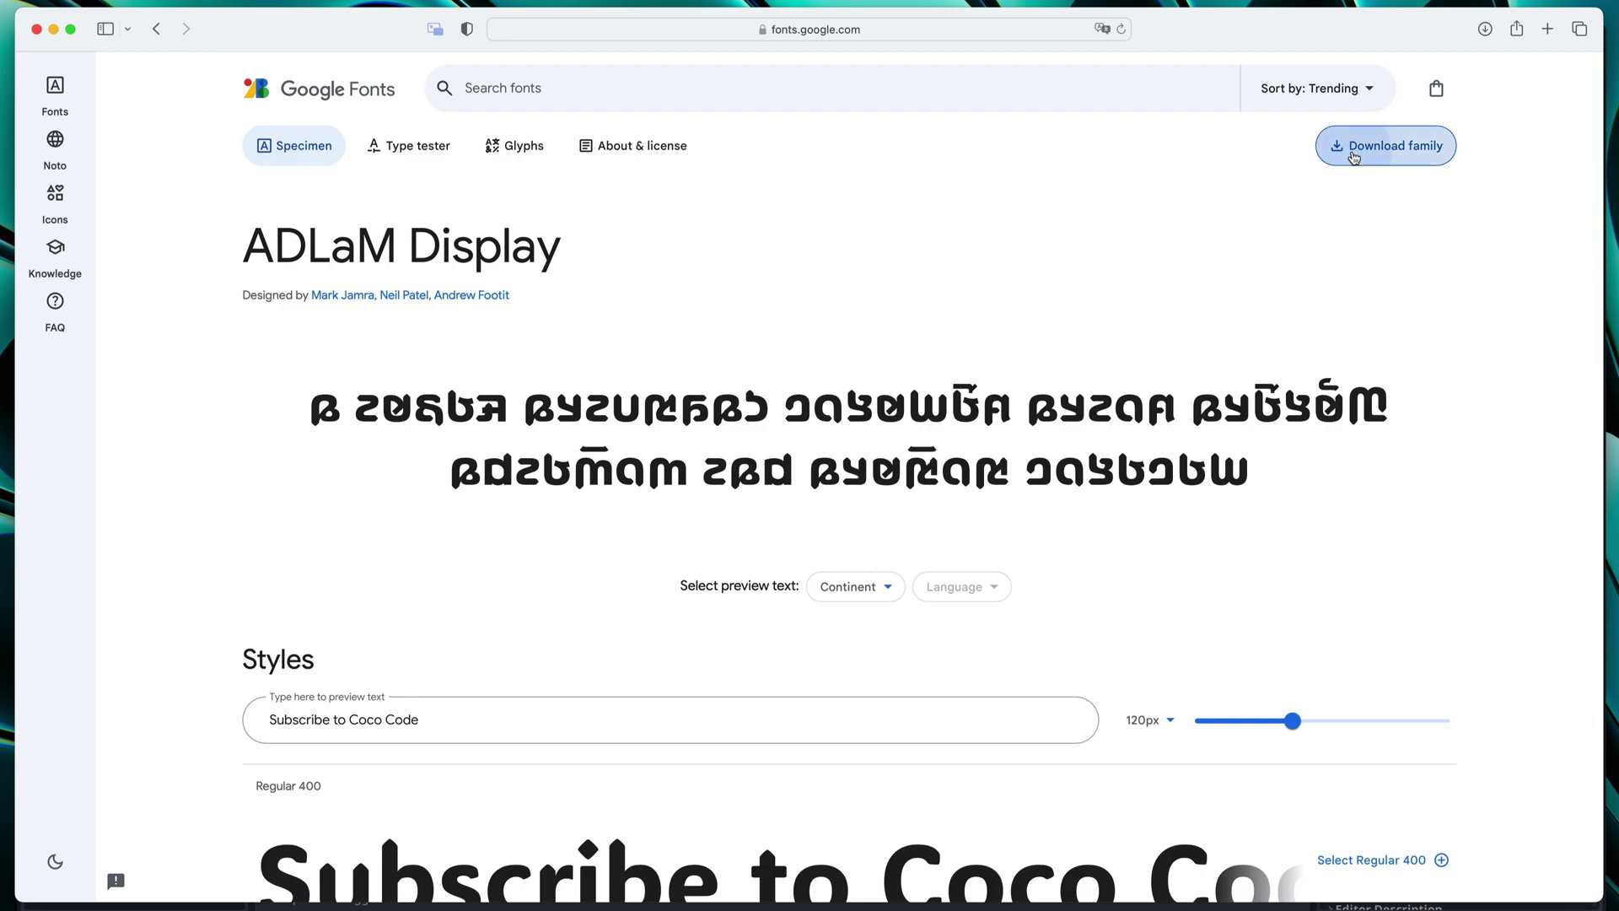
click(1366, 147)
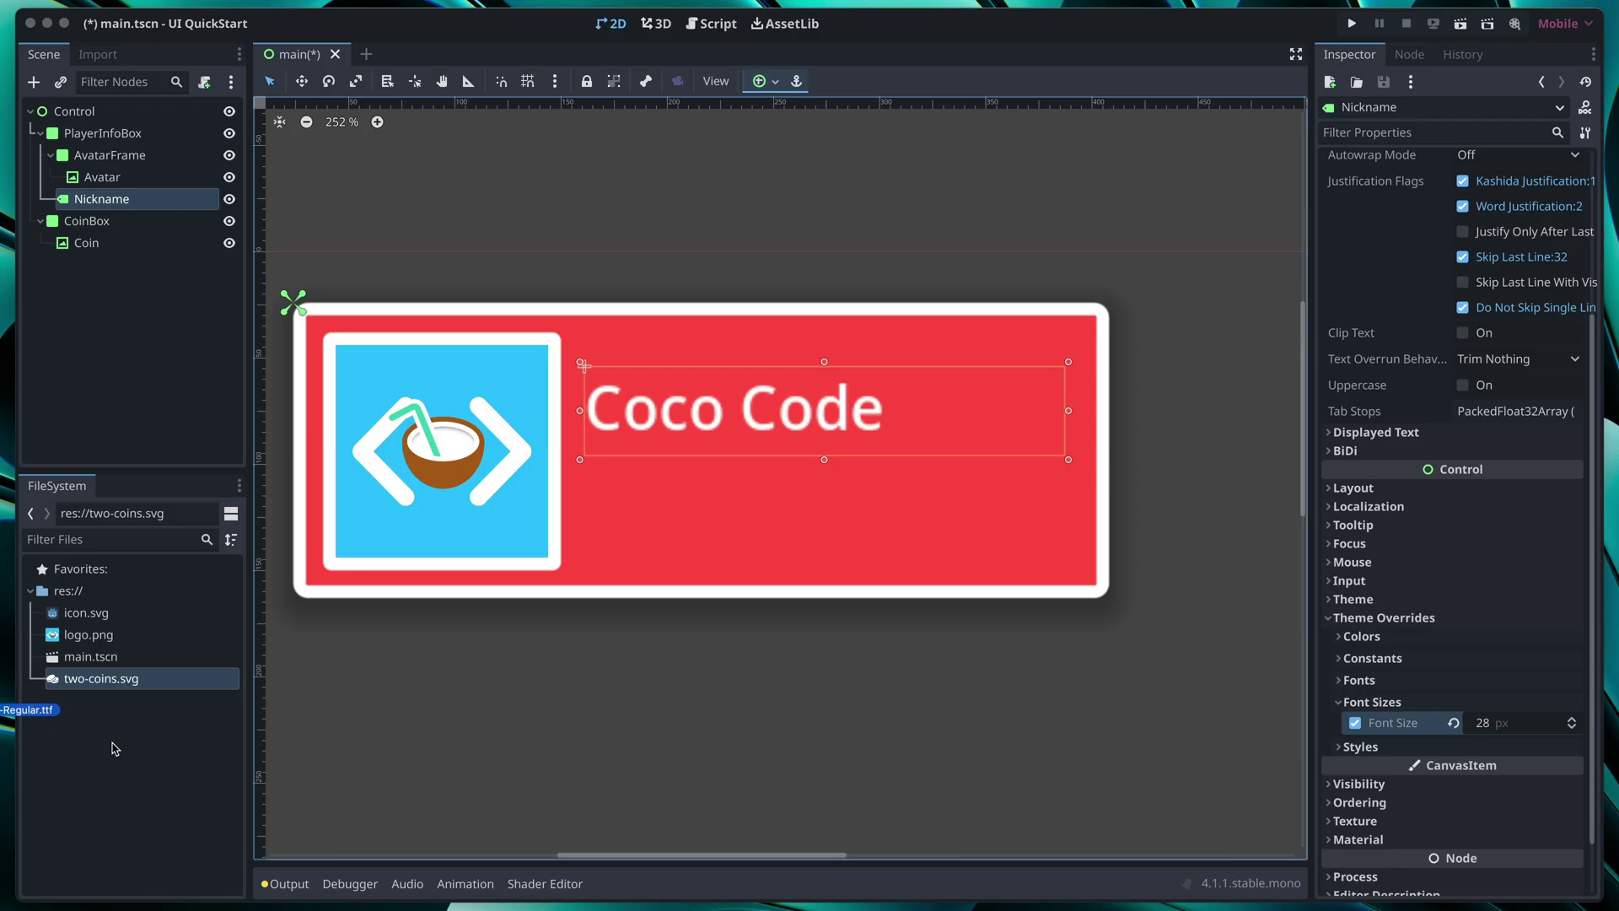
drag(115, 748, 125, 750)
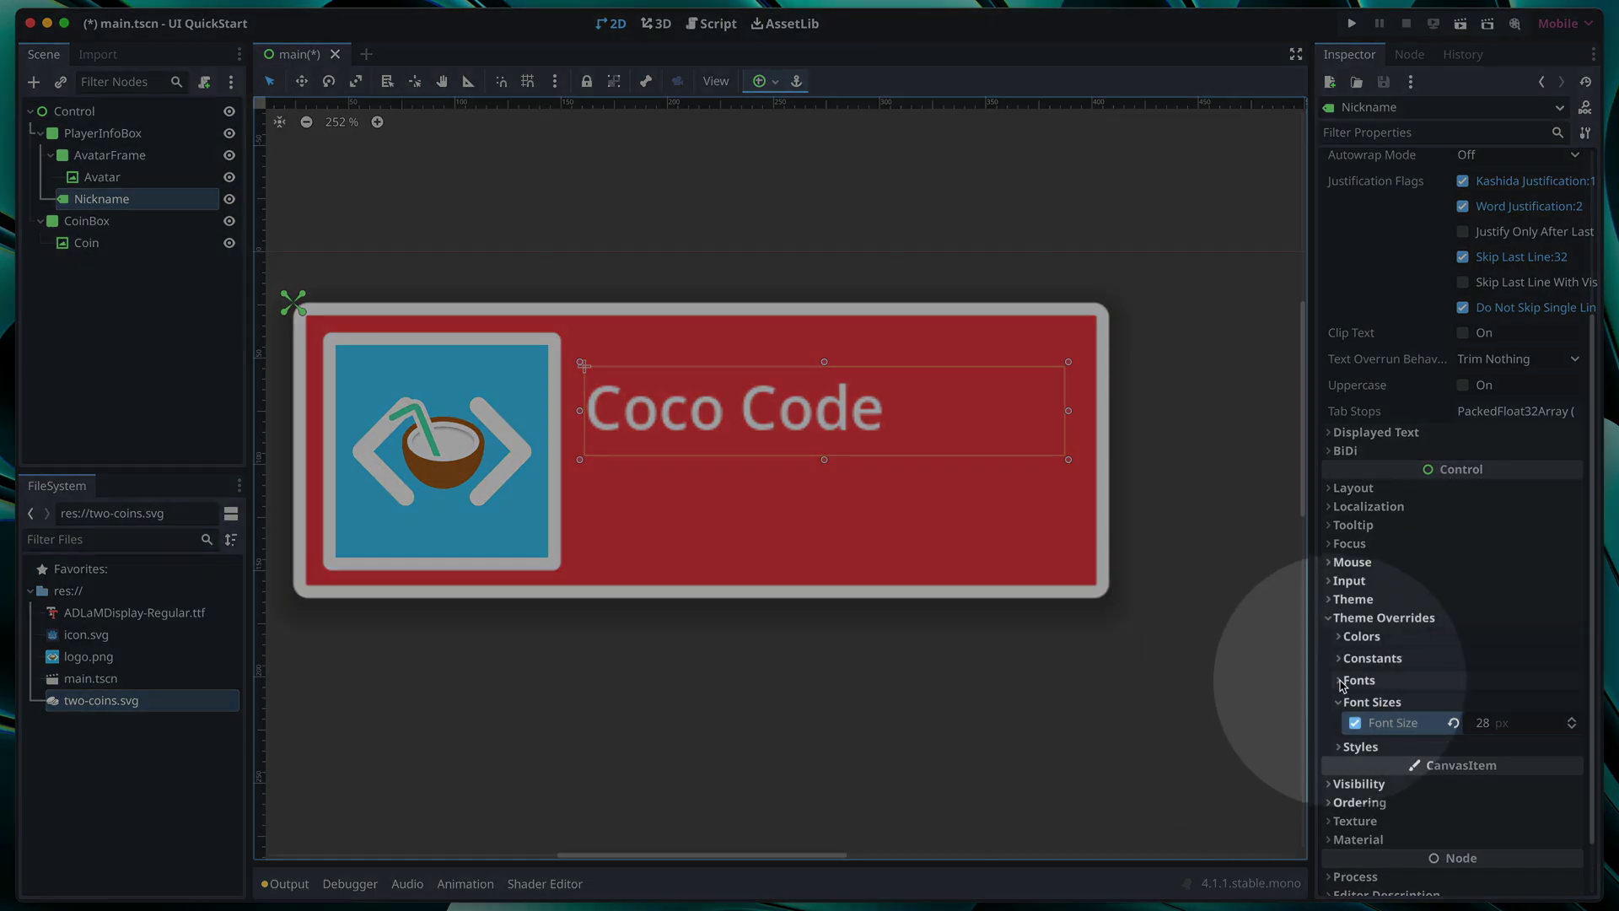
Step: Give Nickname the ADLaM Display font, then place a 25 px copy of it on the coin box under CoinBox
click(1342, 680)
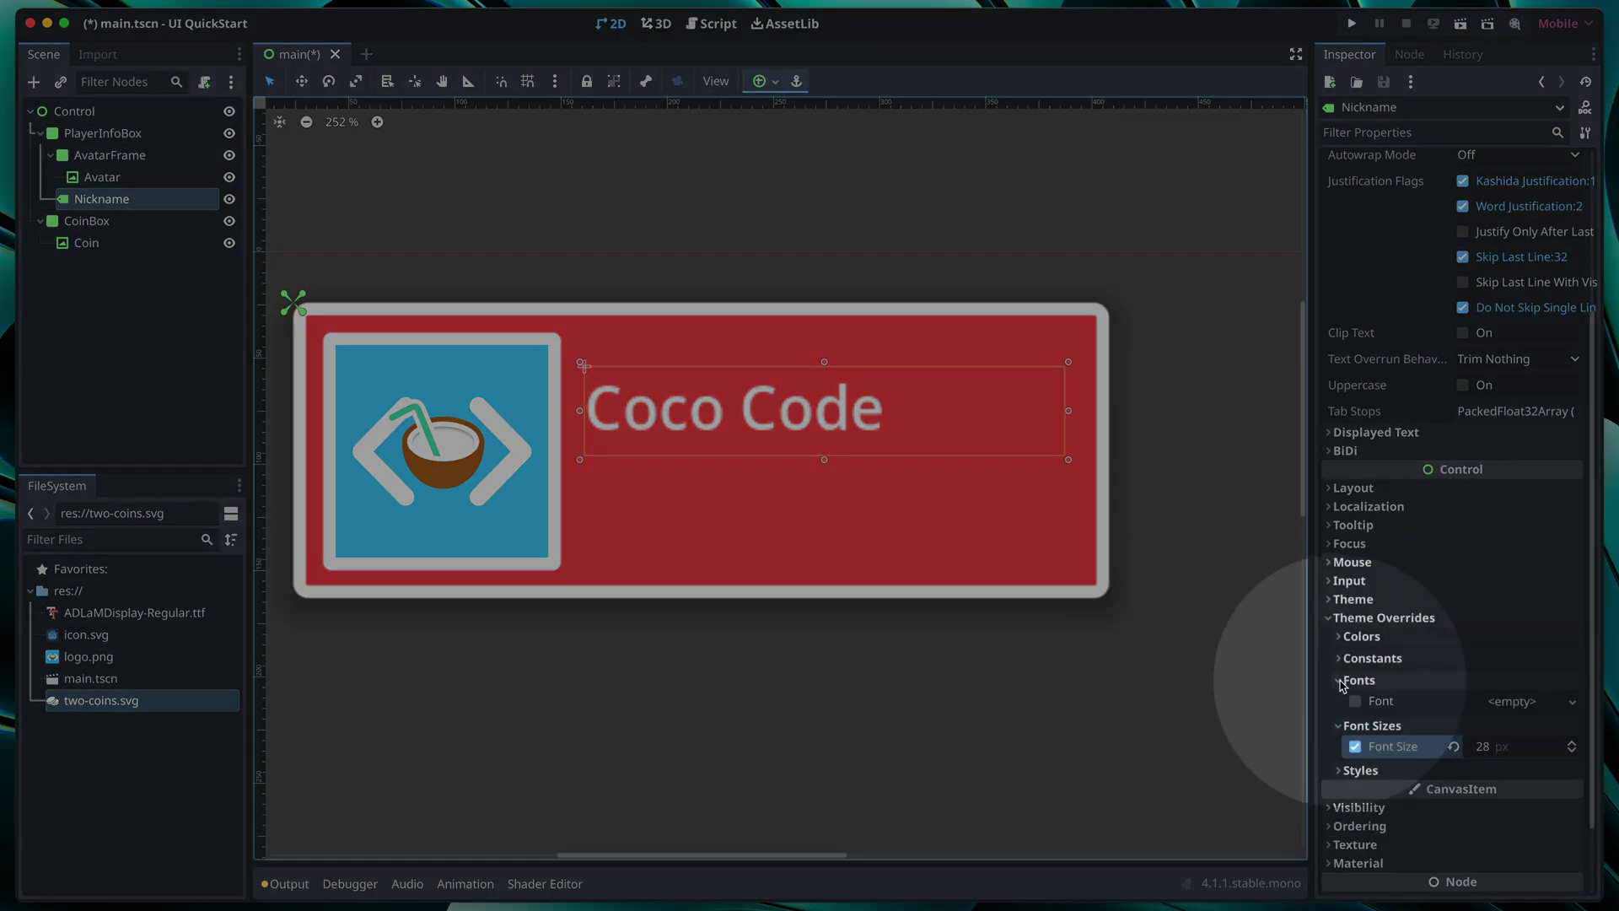
drag(127, 613, 1507, 707)
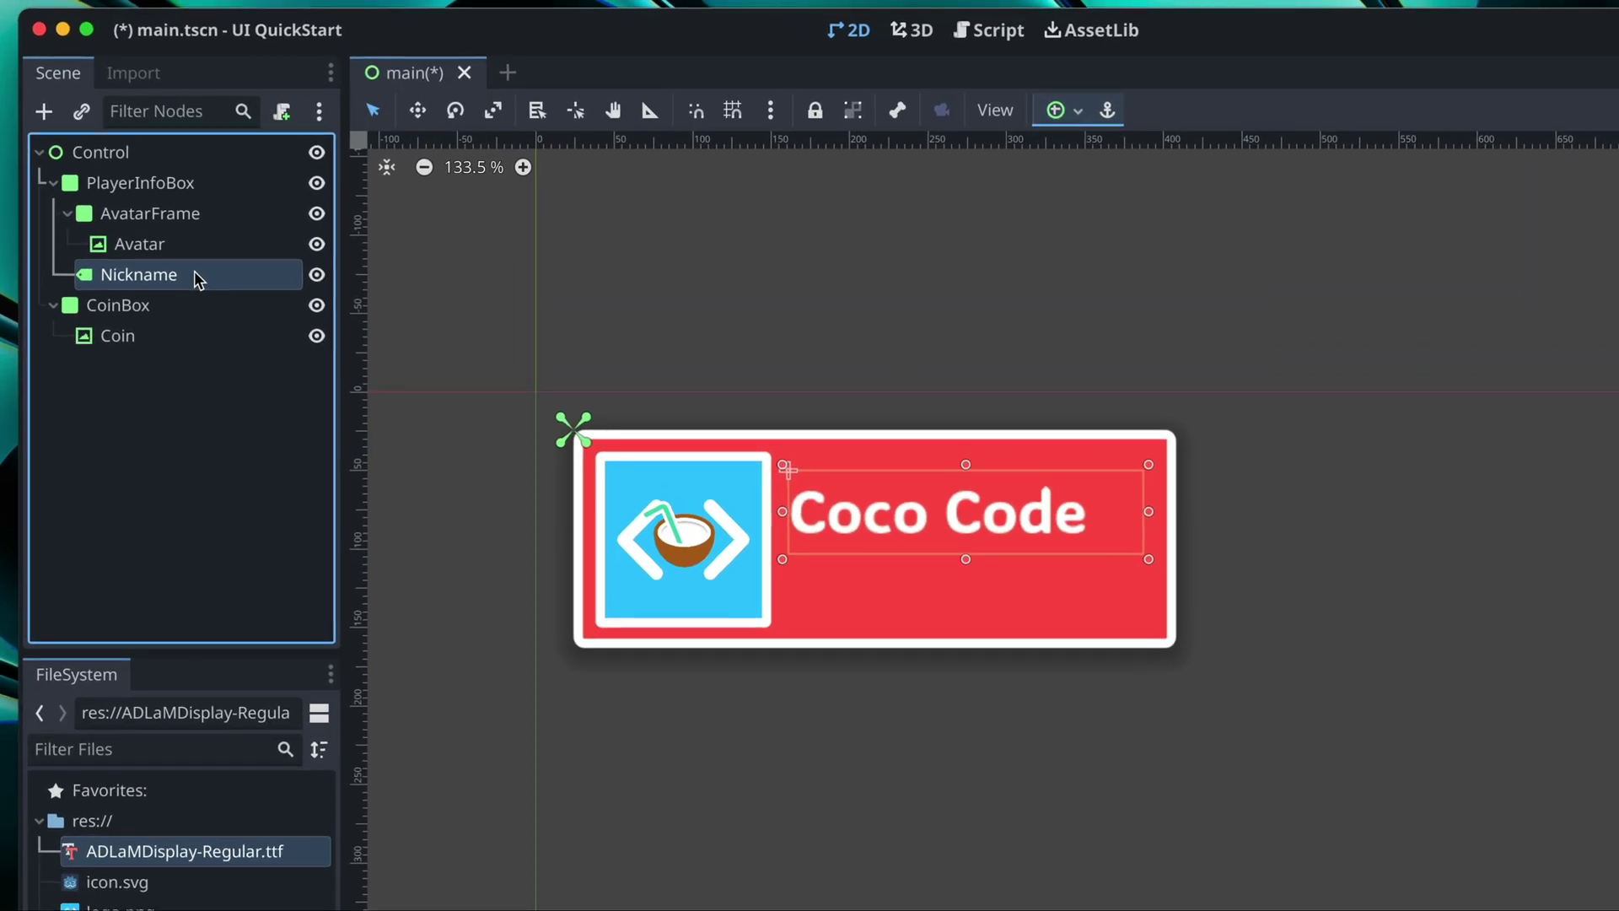
key(super+d)
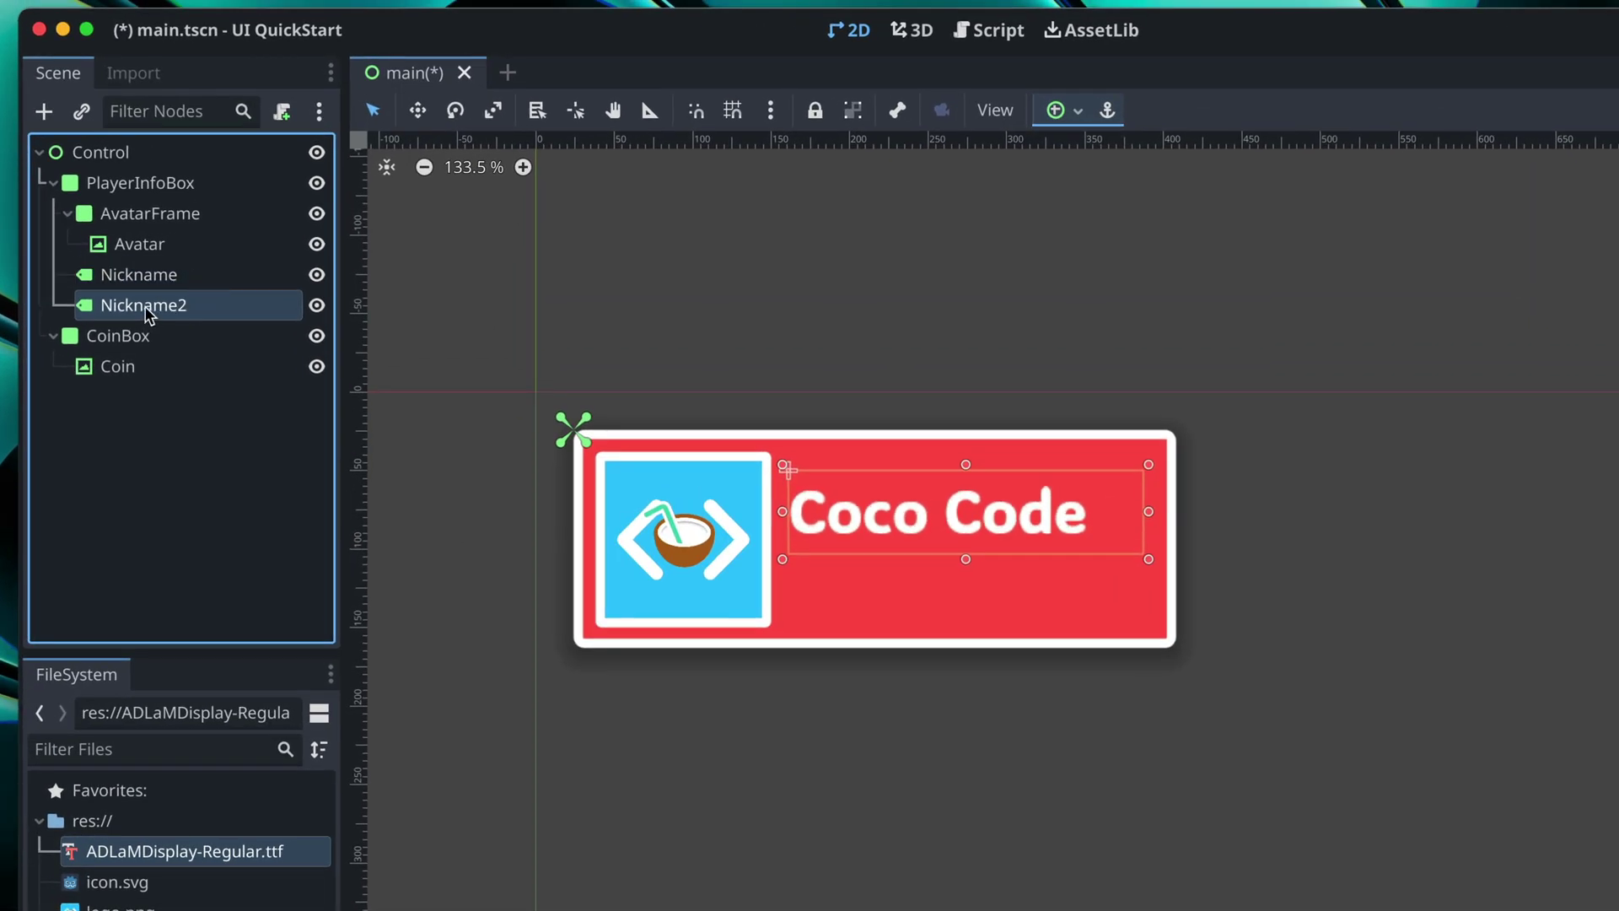
drag(148, 314, 156, 338)
scroll(496, 452, right, 5)
drag(445, 522, 1618, 491)
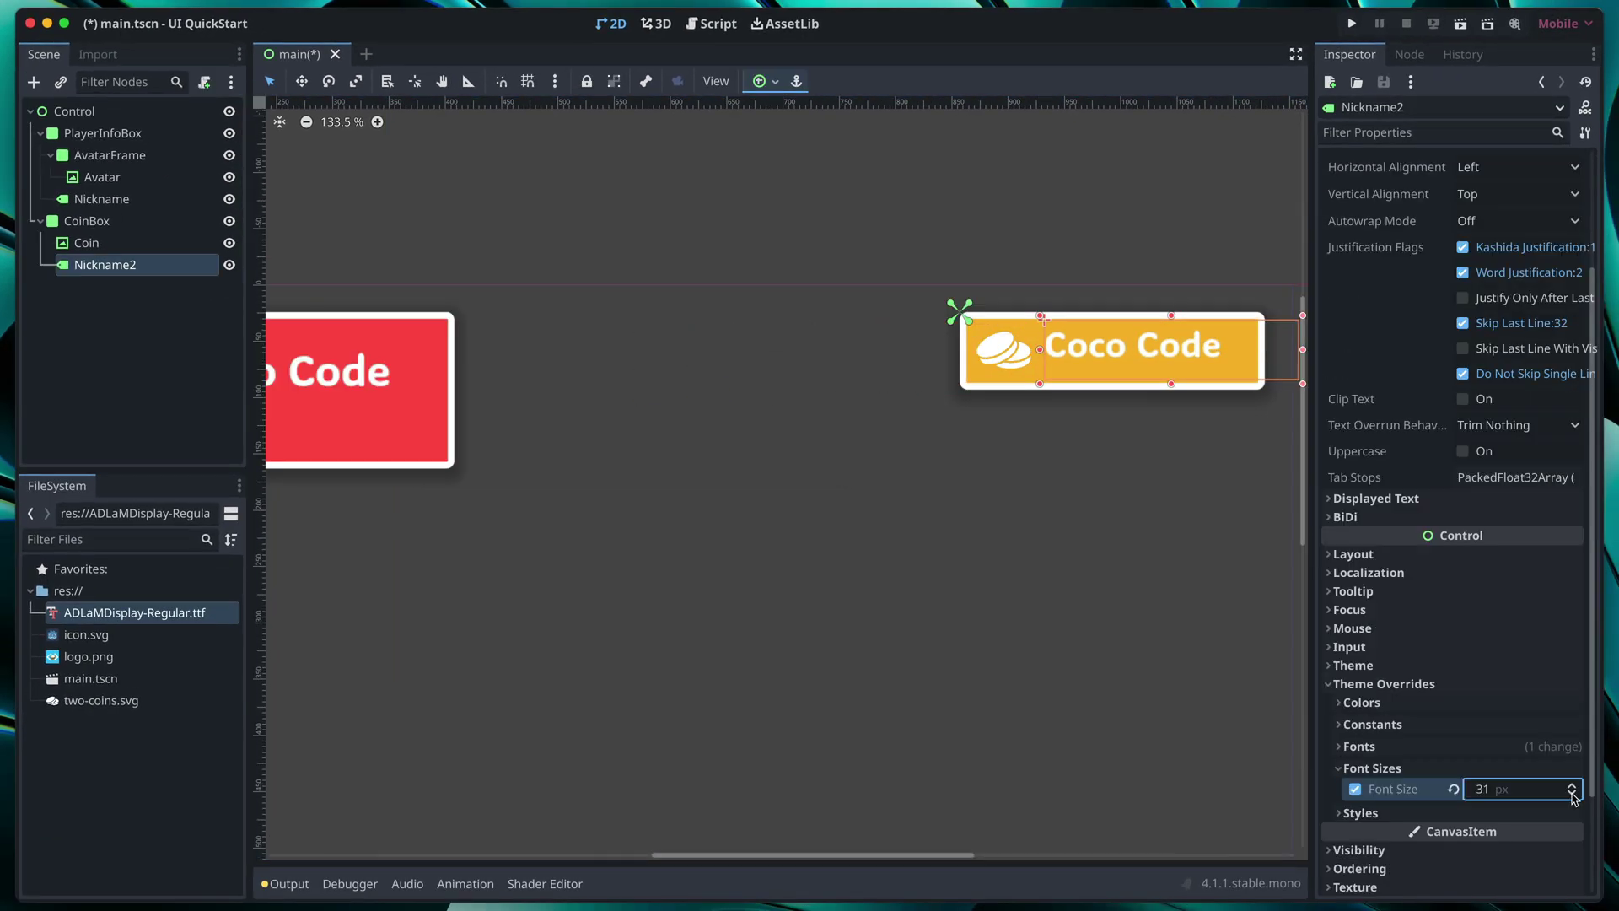
drag(1518, 789, 1488, 789)
Step: Rename the copied label CoinsText and centre its text vertically
double_click(101, 264)
text(Coins)
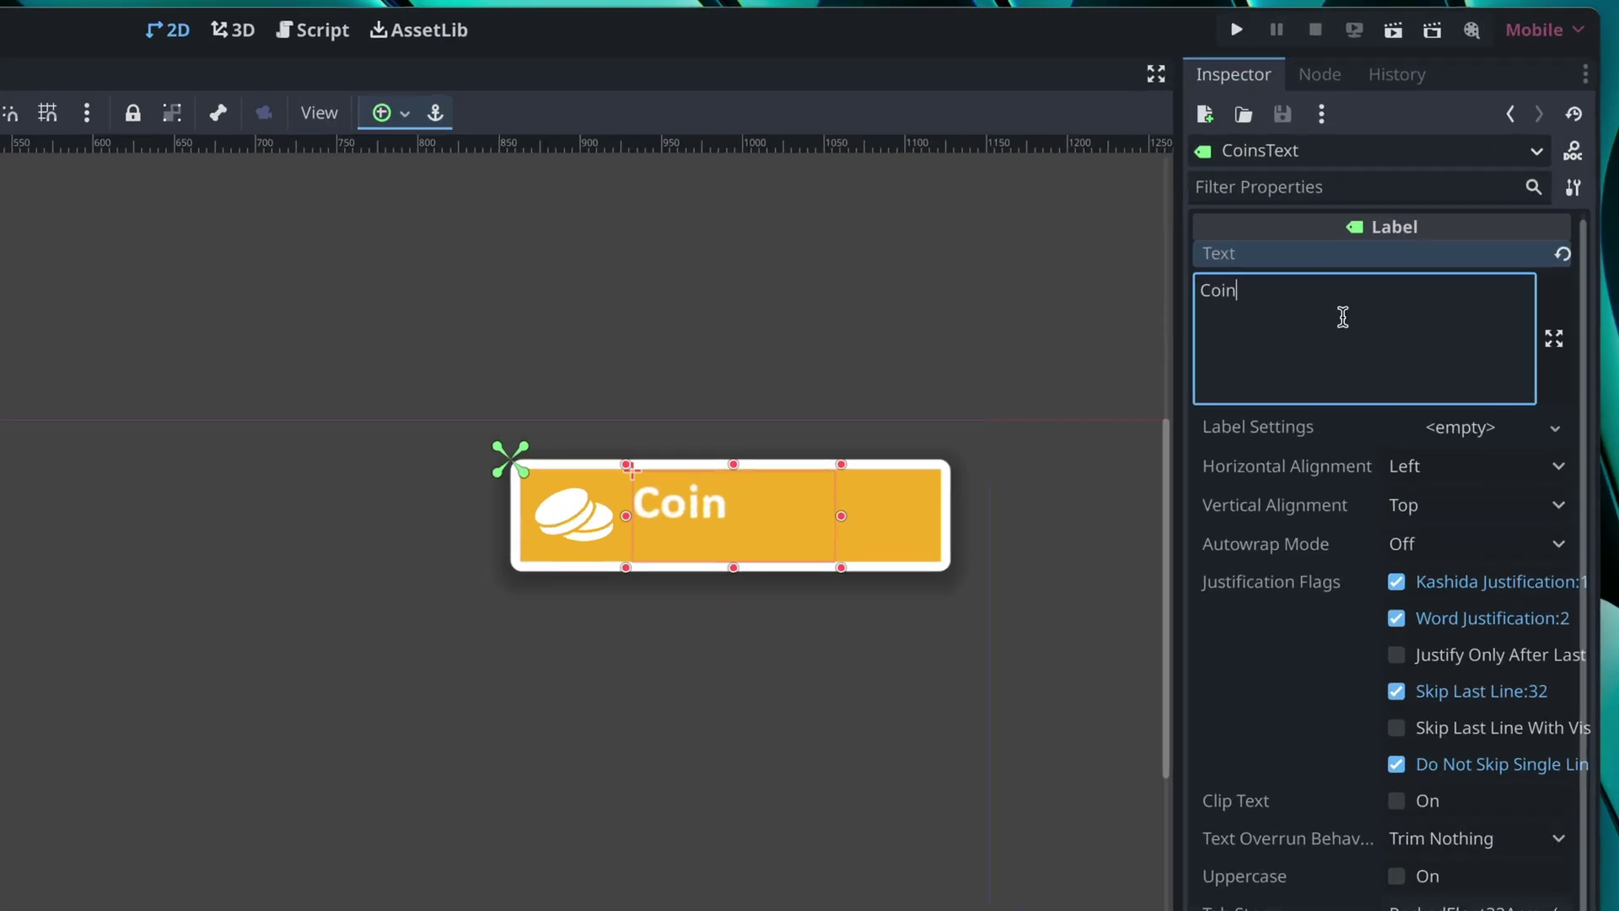
text(s)
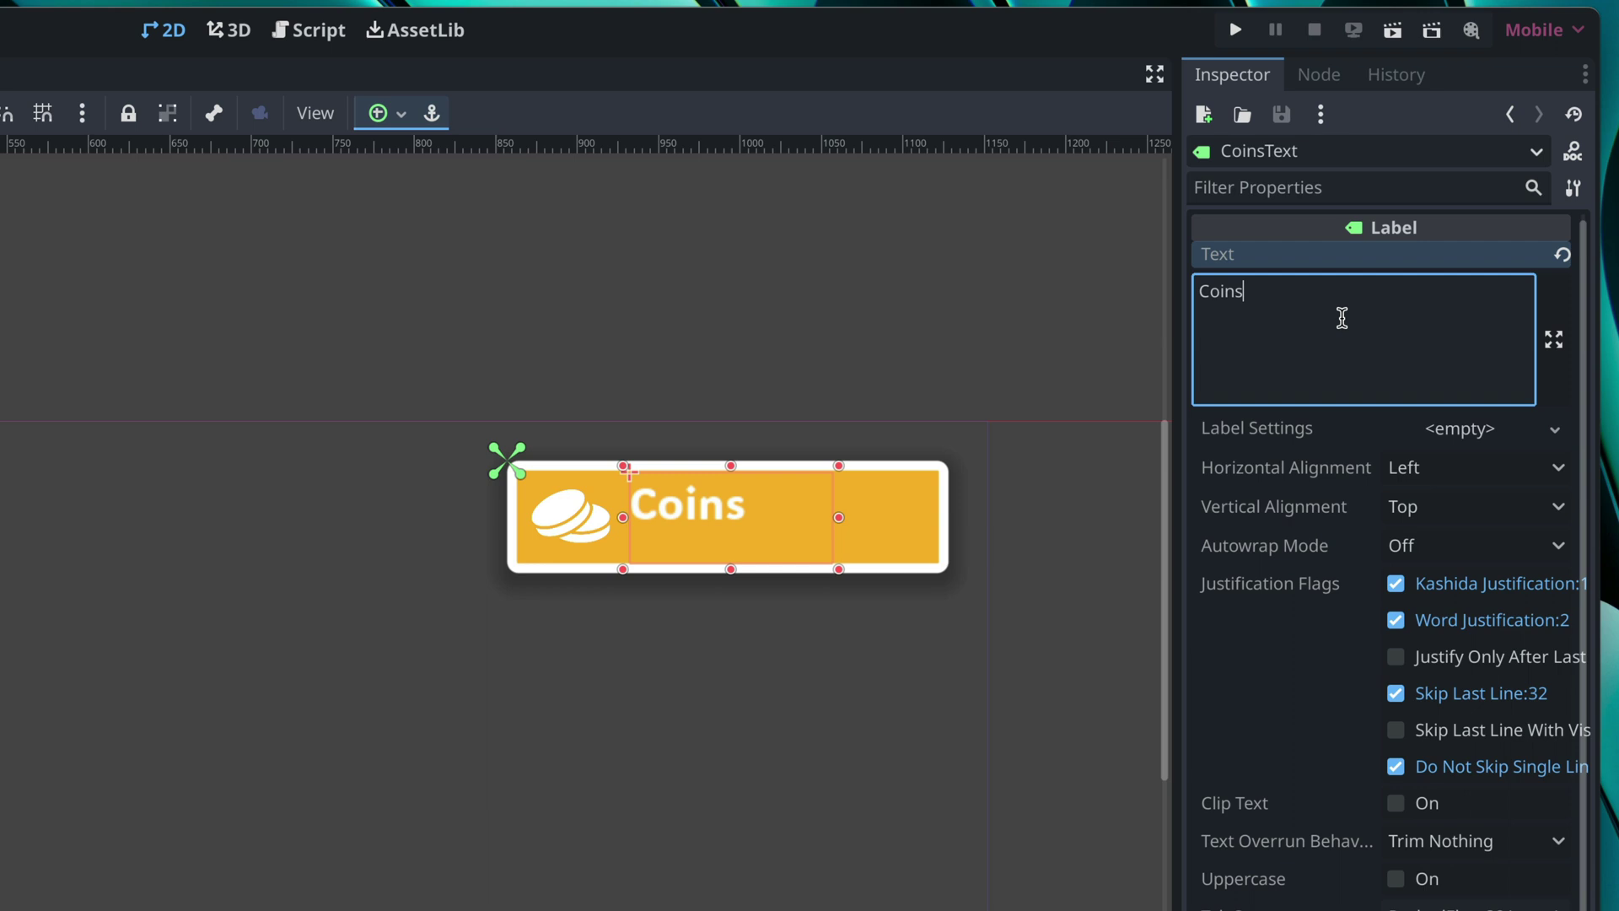
click(1462, 505)
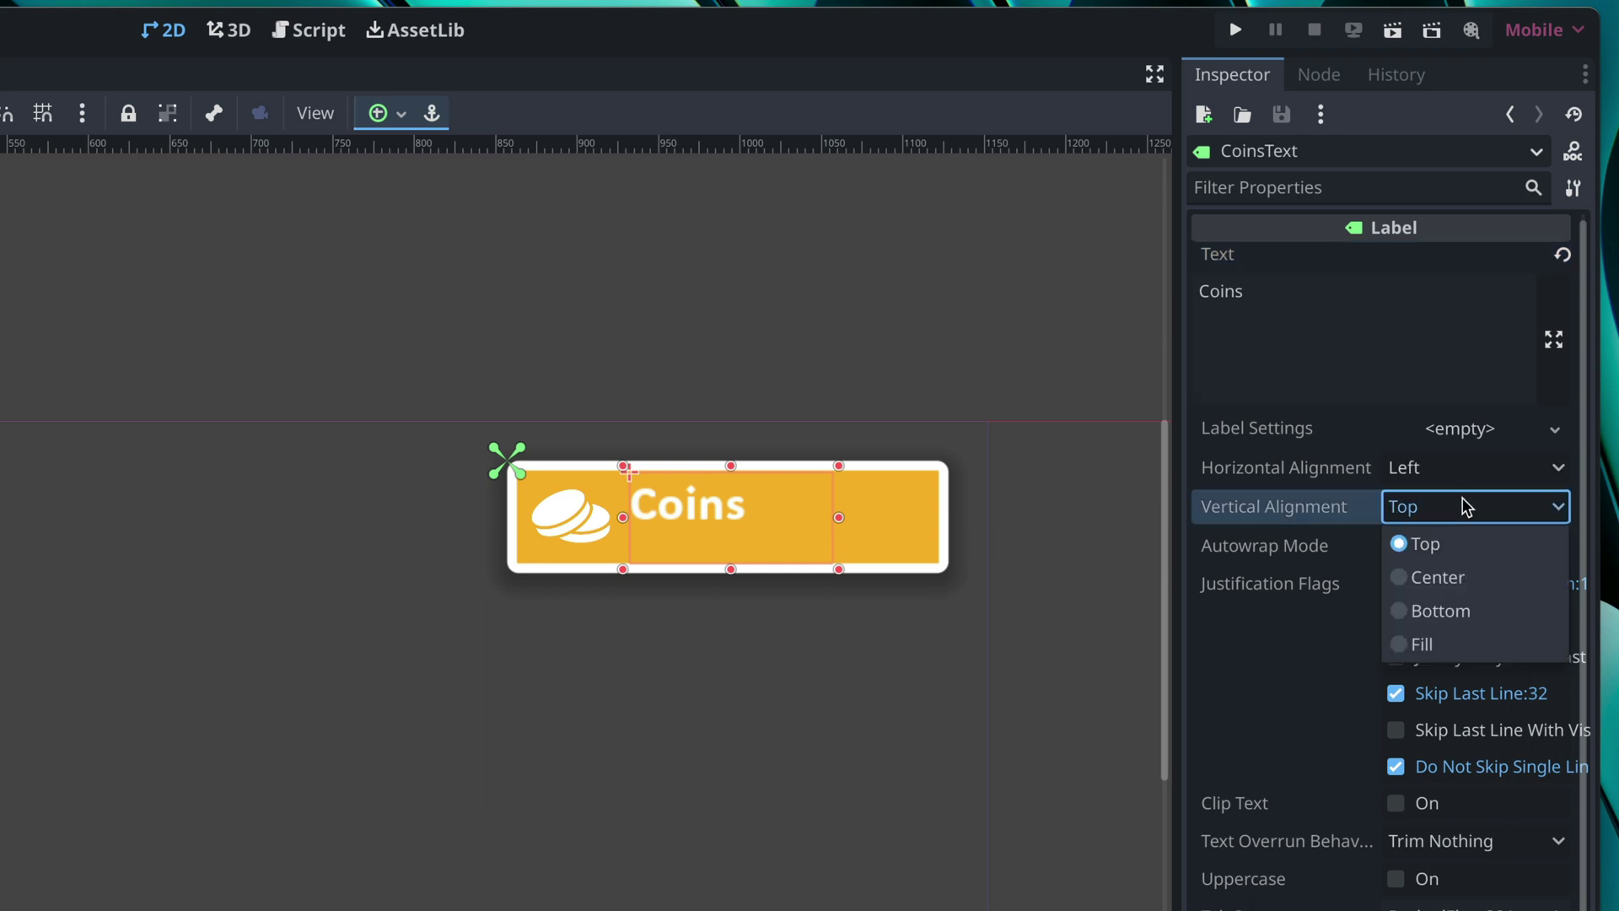
click(1453, 576)
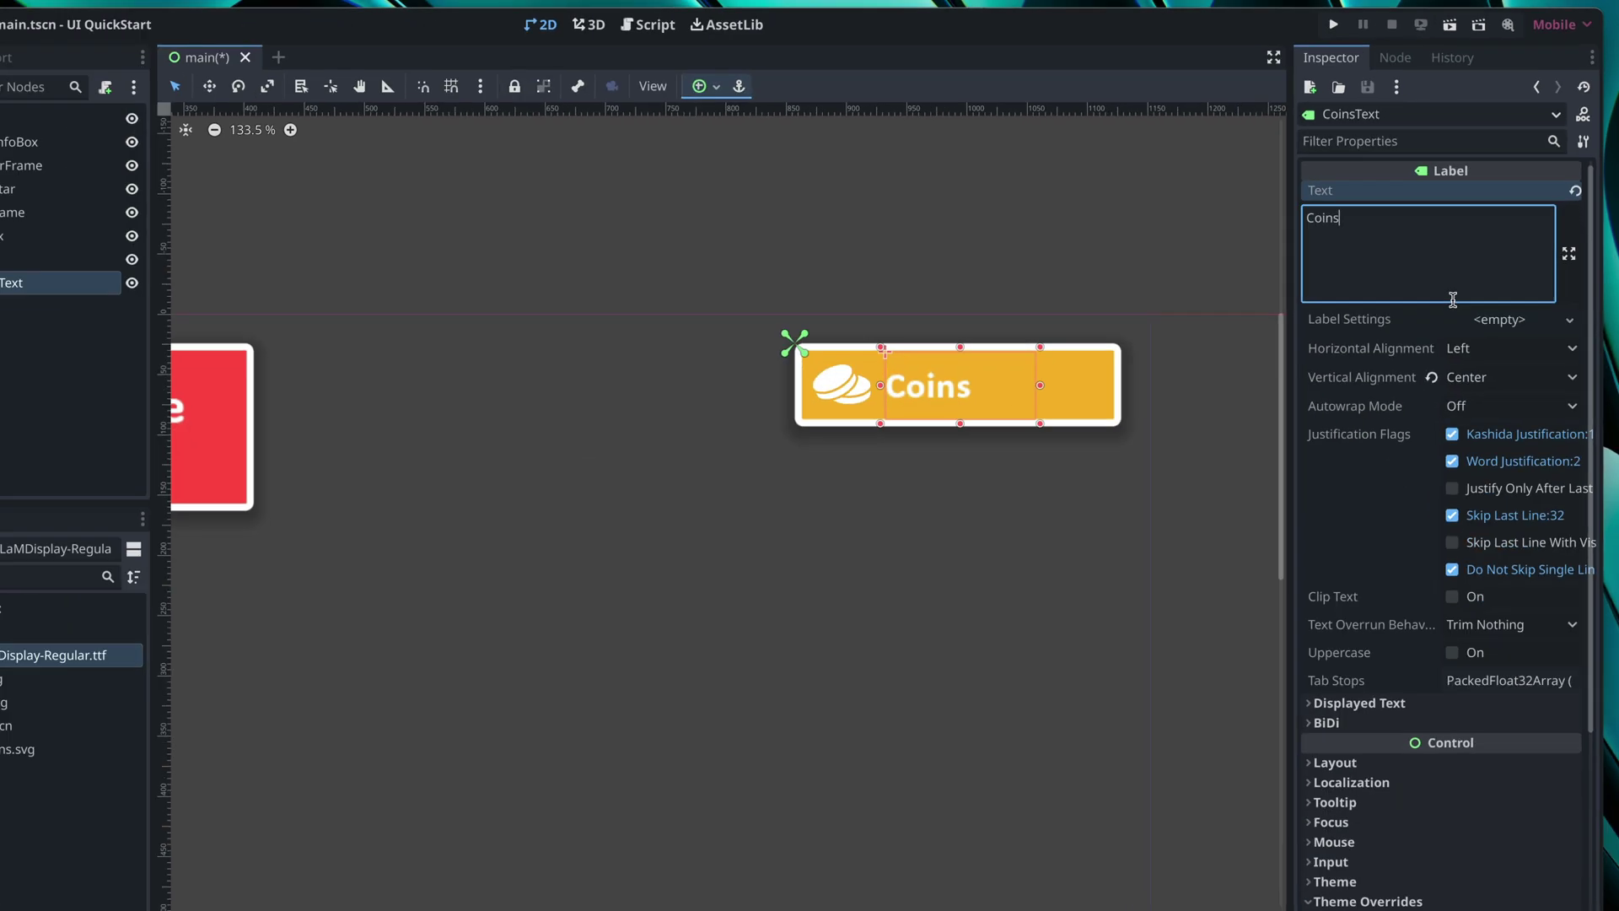
Step: Duplicate CoinsText as CoinsValueText with its text set to '?'
click(126, 268)
key(super+d)
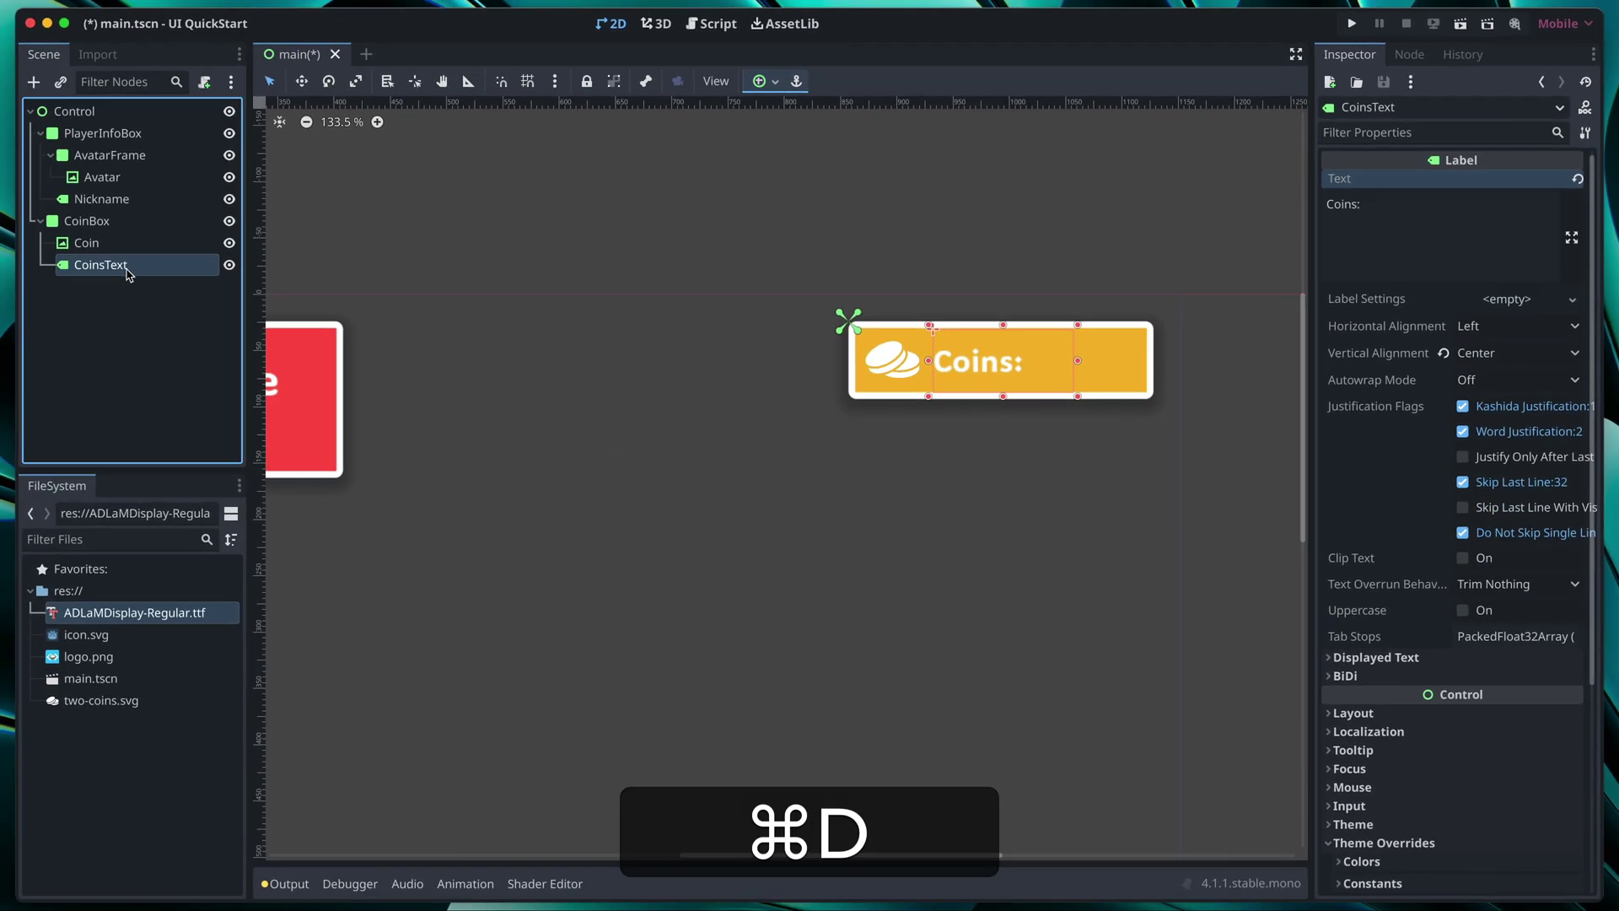
double_click(118, 287)
text(CoinsValueText)
key(Return)
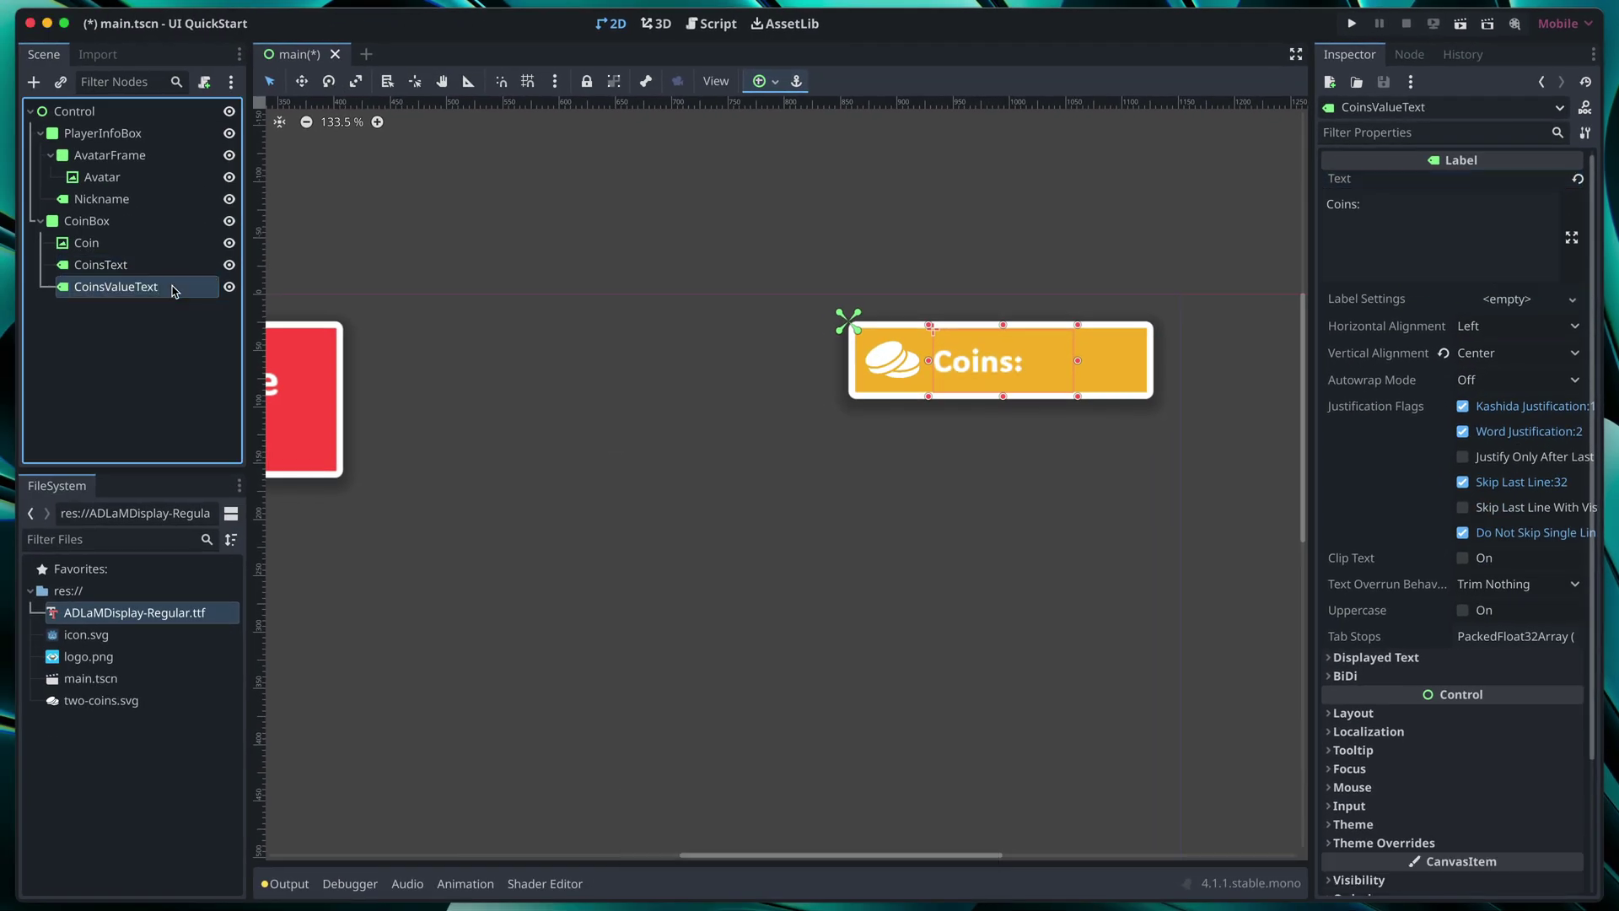
click(1522, 212)
key(super+a)
text(?)
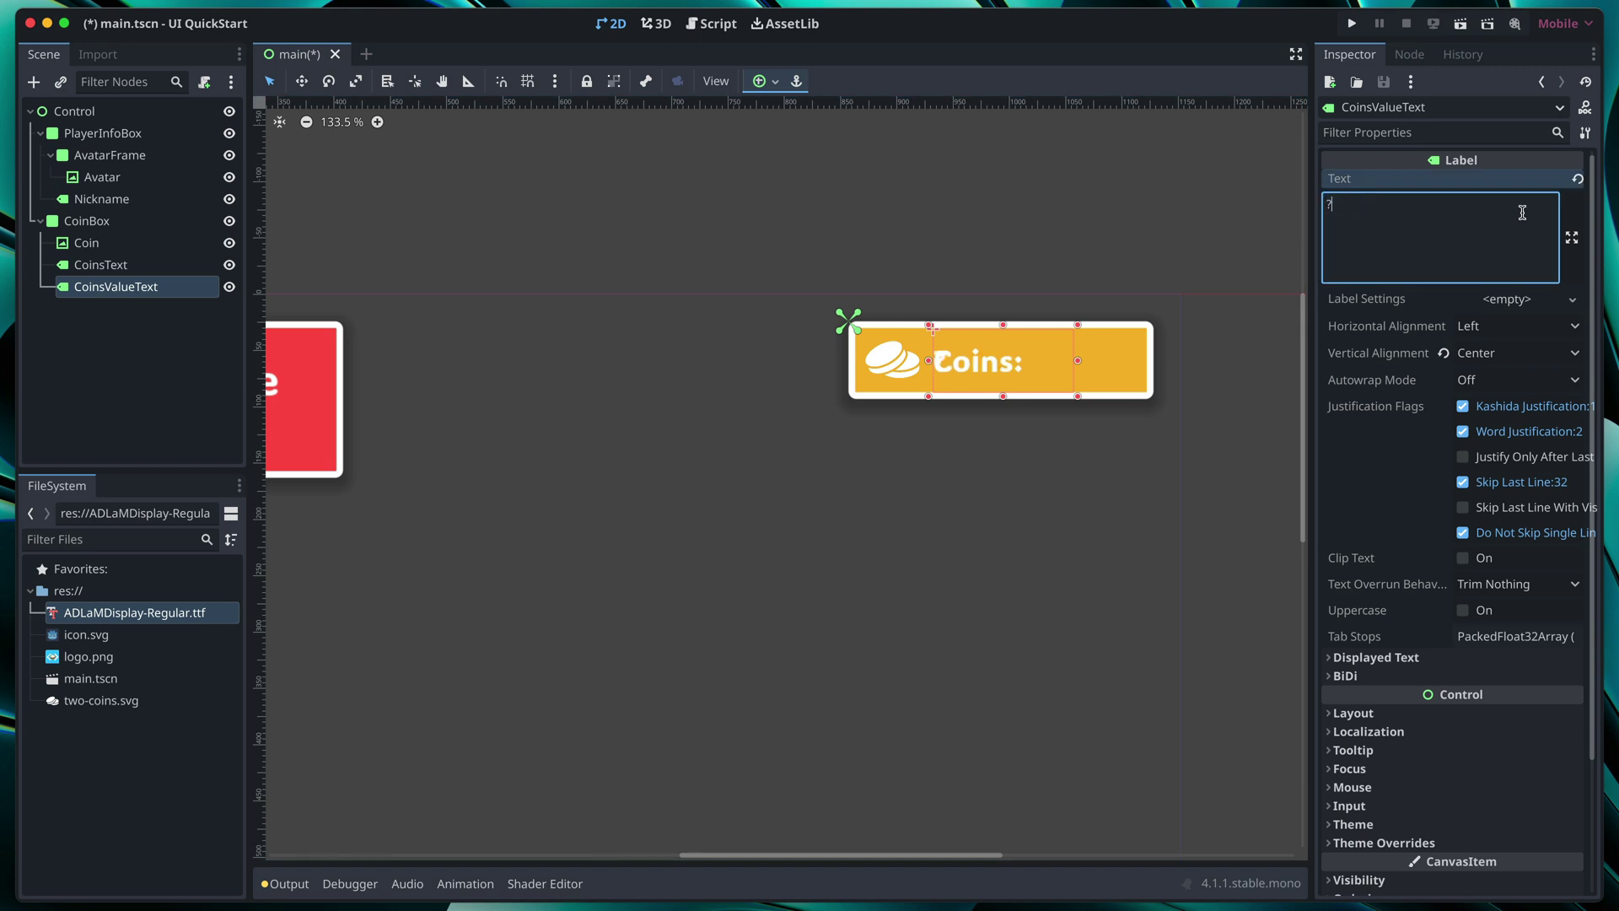
click(1117, 361)
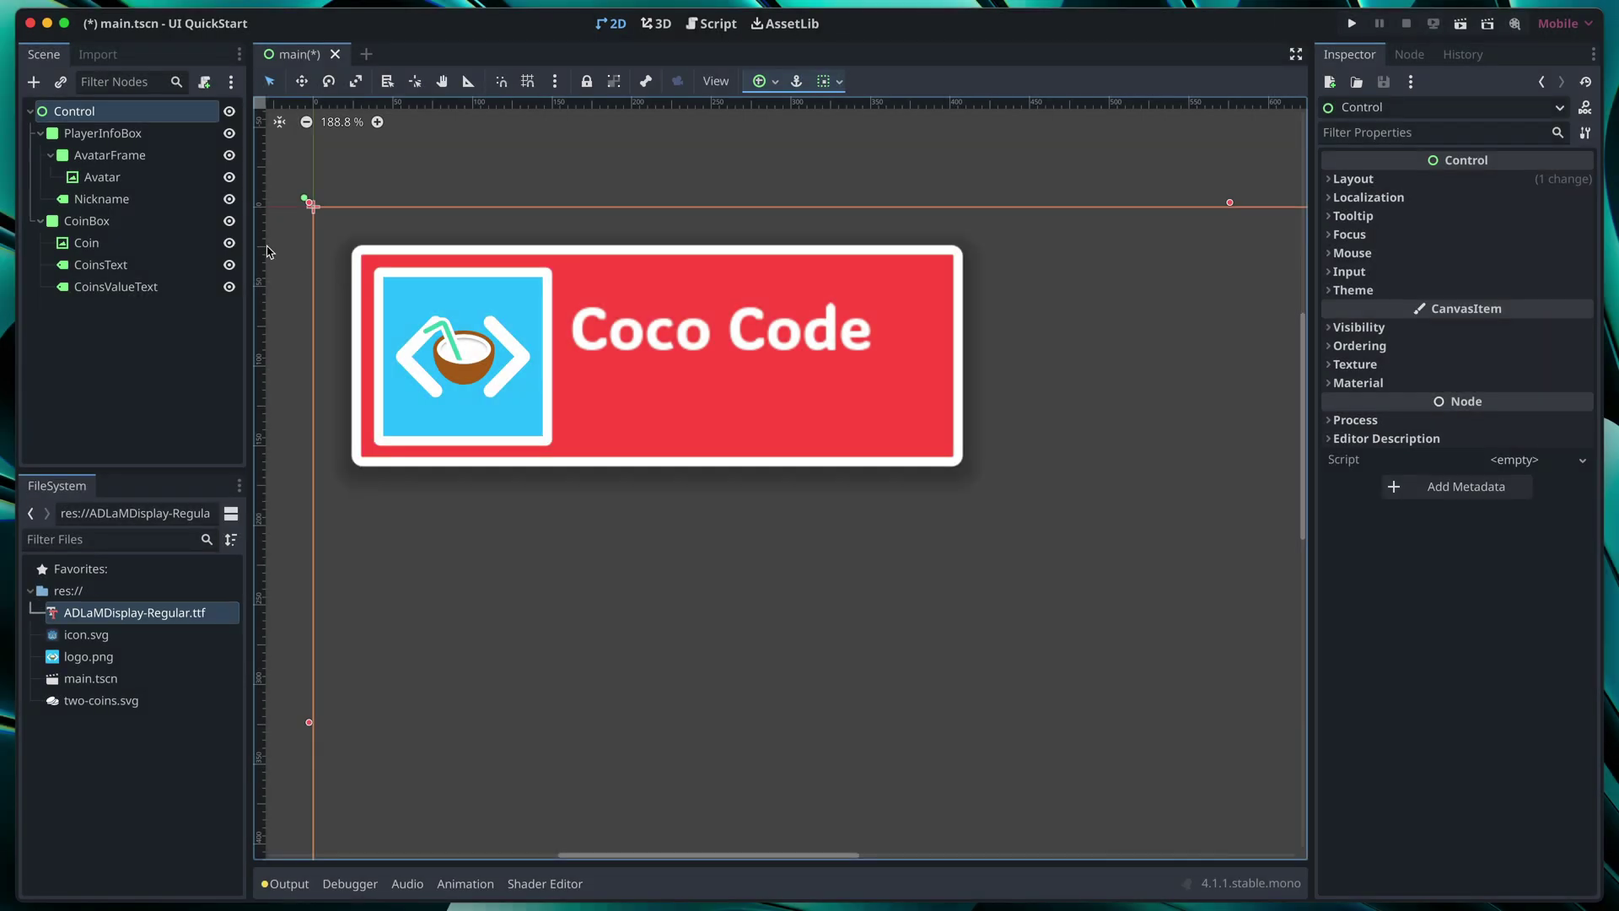
click(103, 133)
Step: Add a ProgressBar under PlayerInfoBox named ExperienceProgress
click(34, 82)
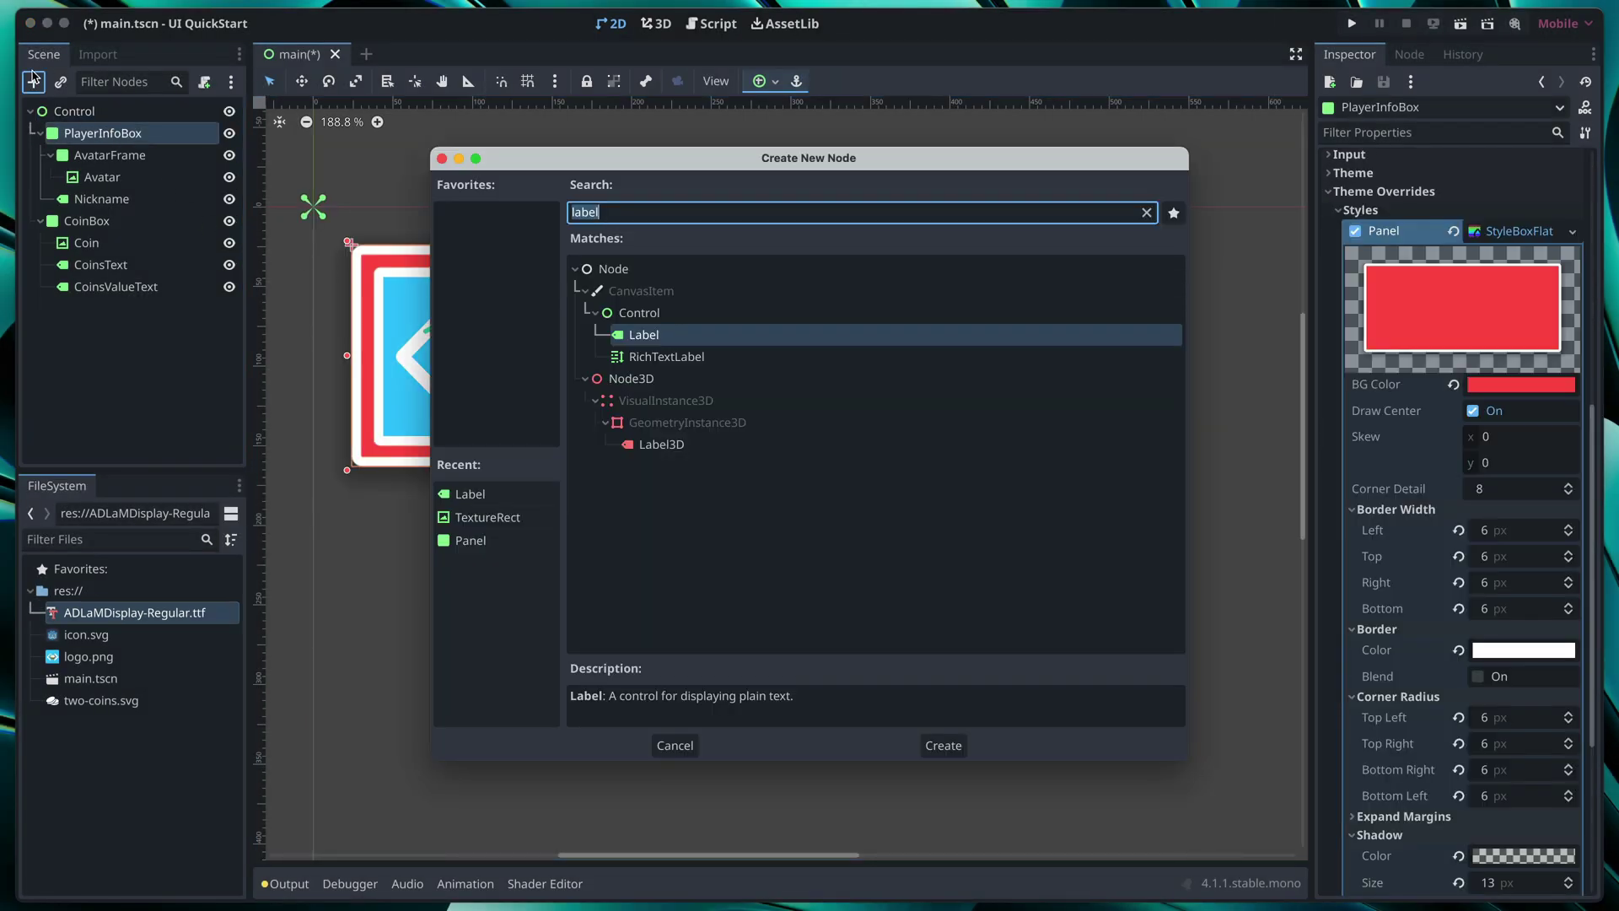
text(progre)
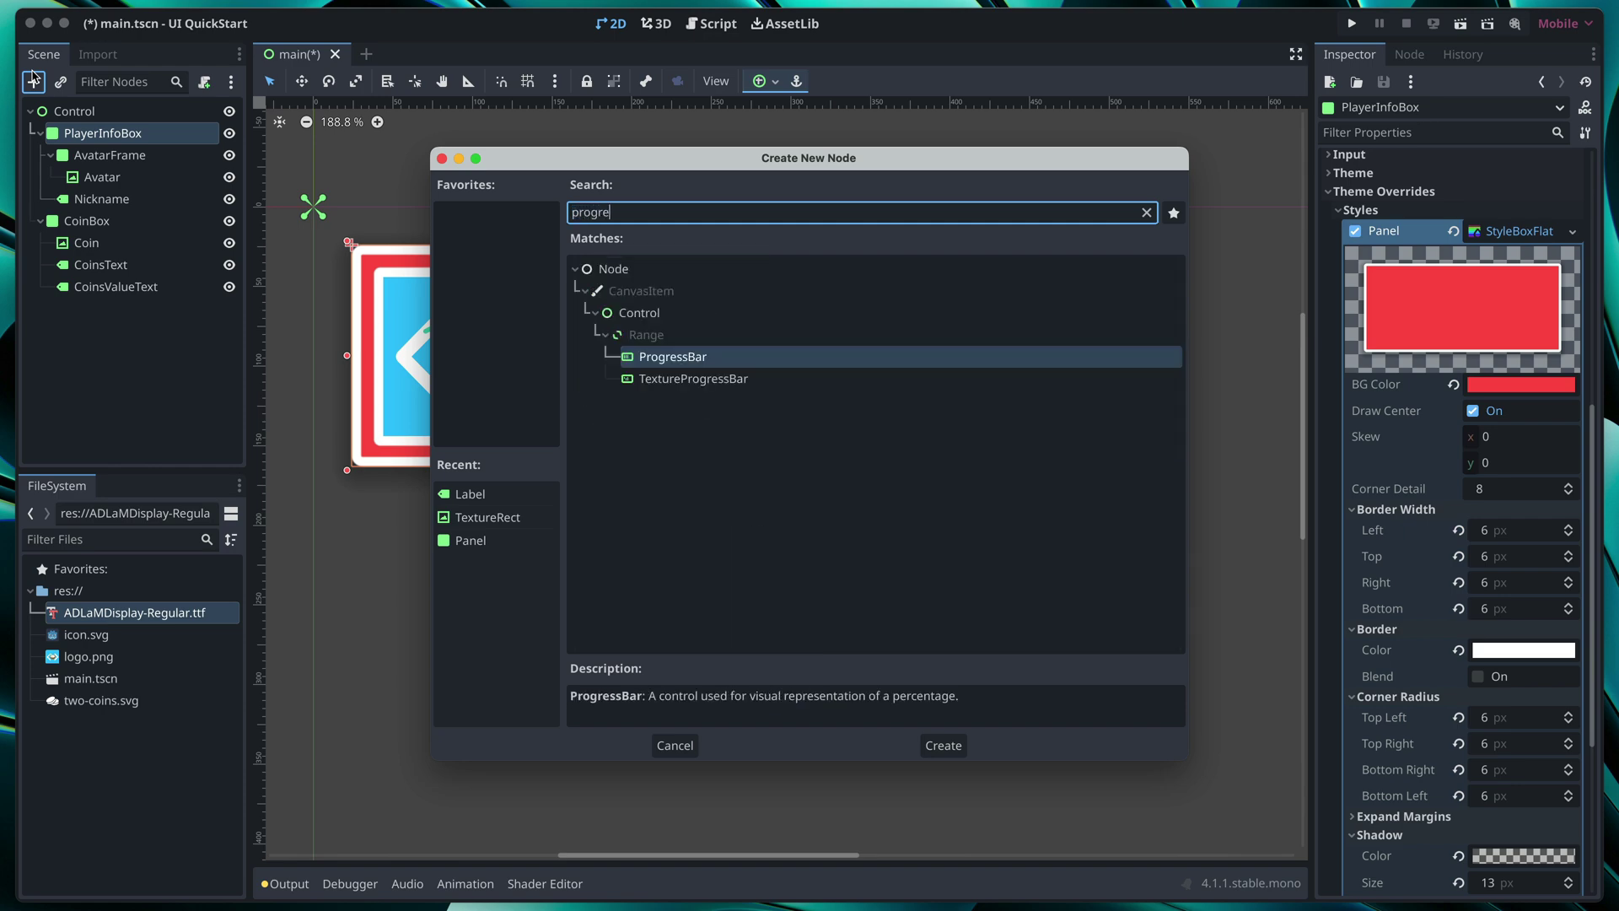
key(Return)
double_click(92, 221)
text(Experience)
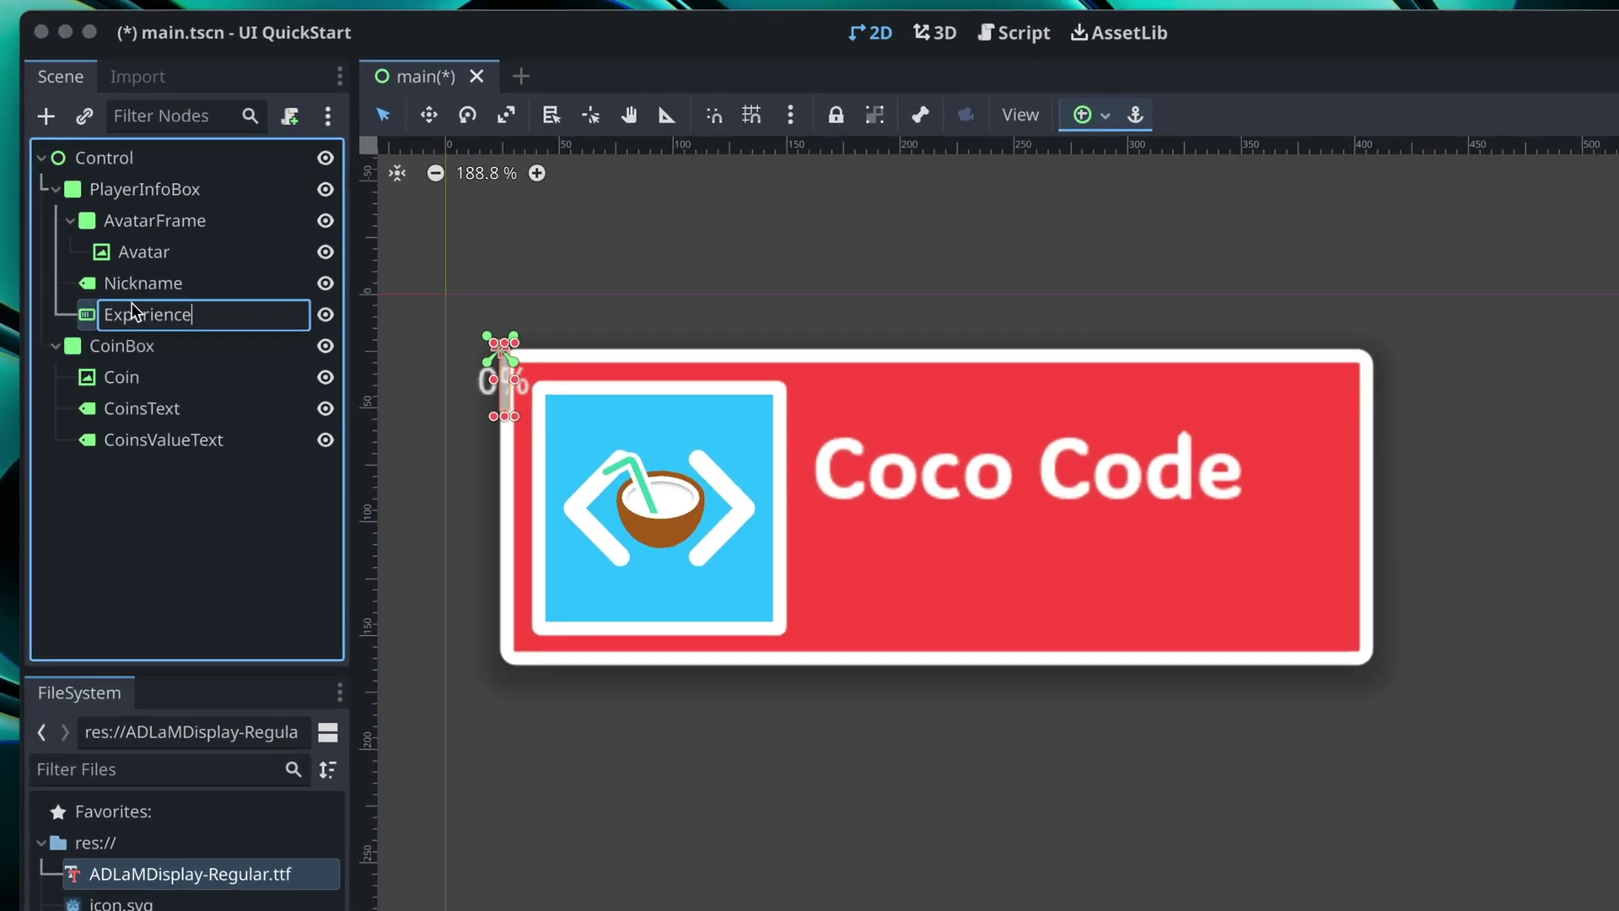
text(Progress)
key(Return)
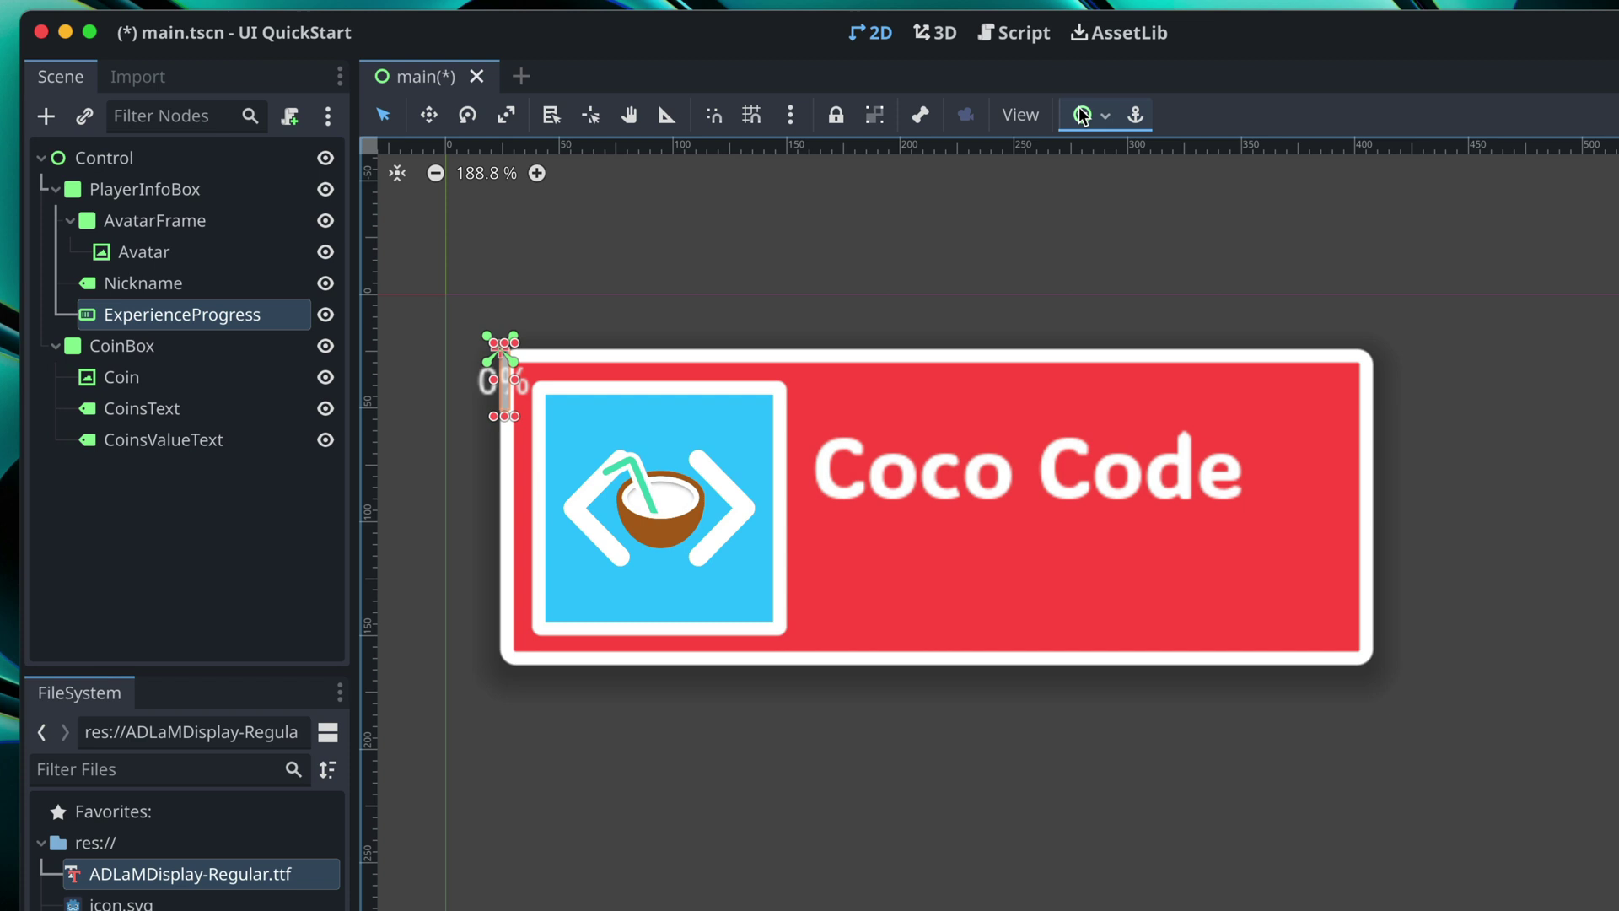
Step: Anchor the bar across the panel bottom and position it below Coco Code, right of the avatar
click(1083, 115)
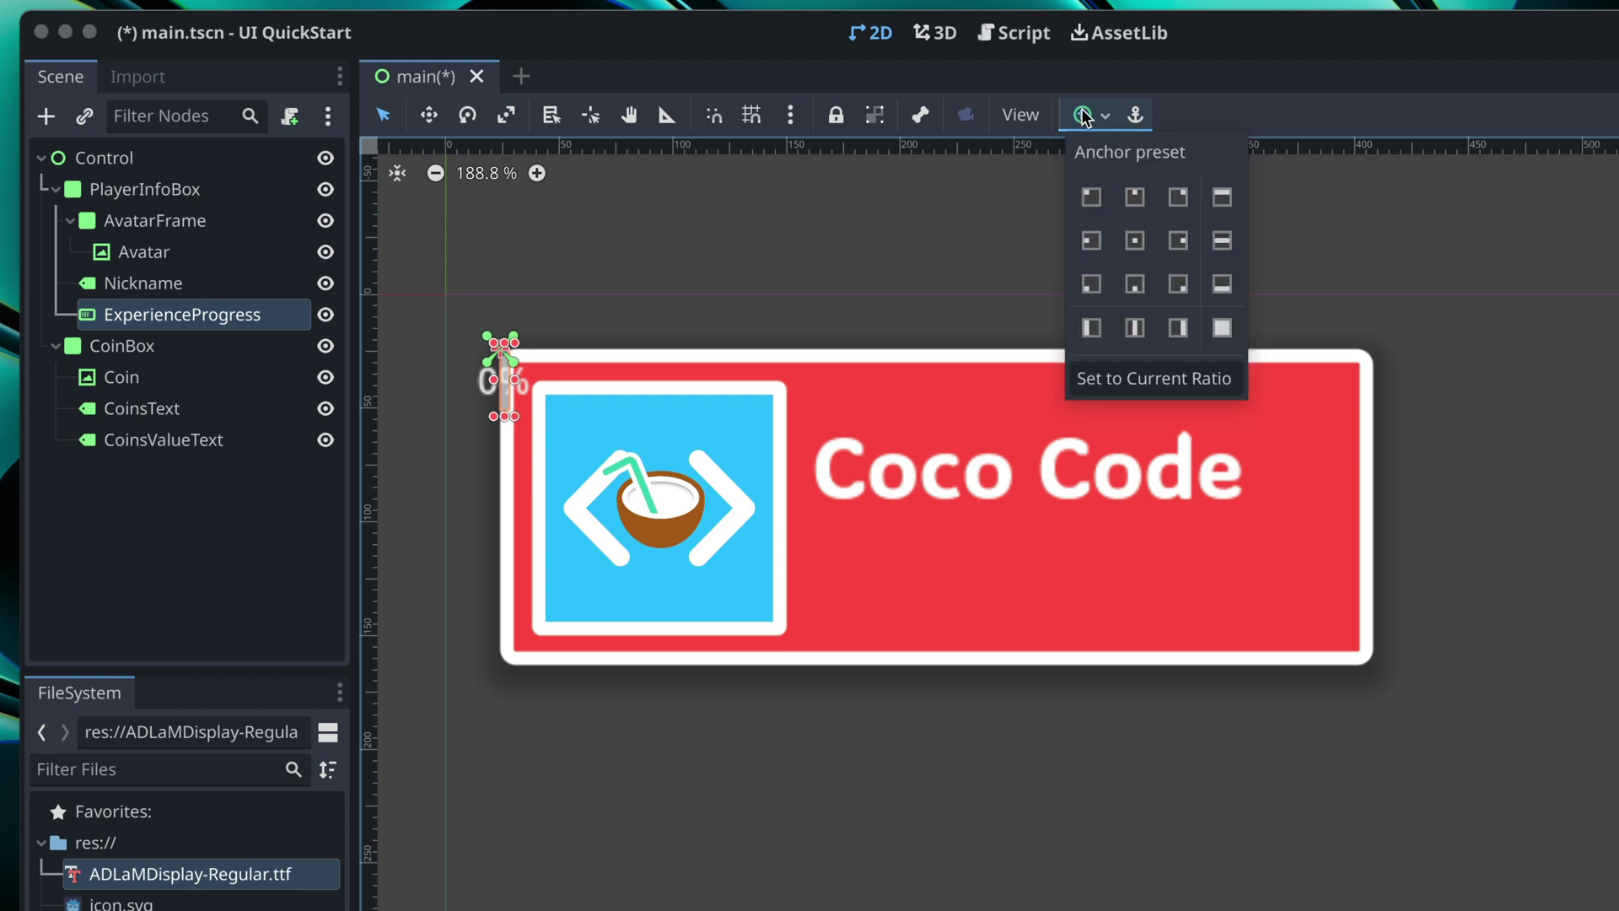
click(1219, 287)
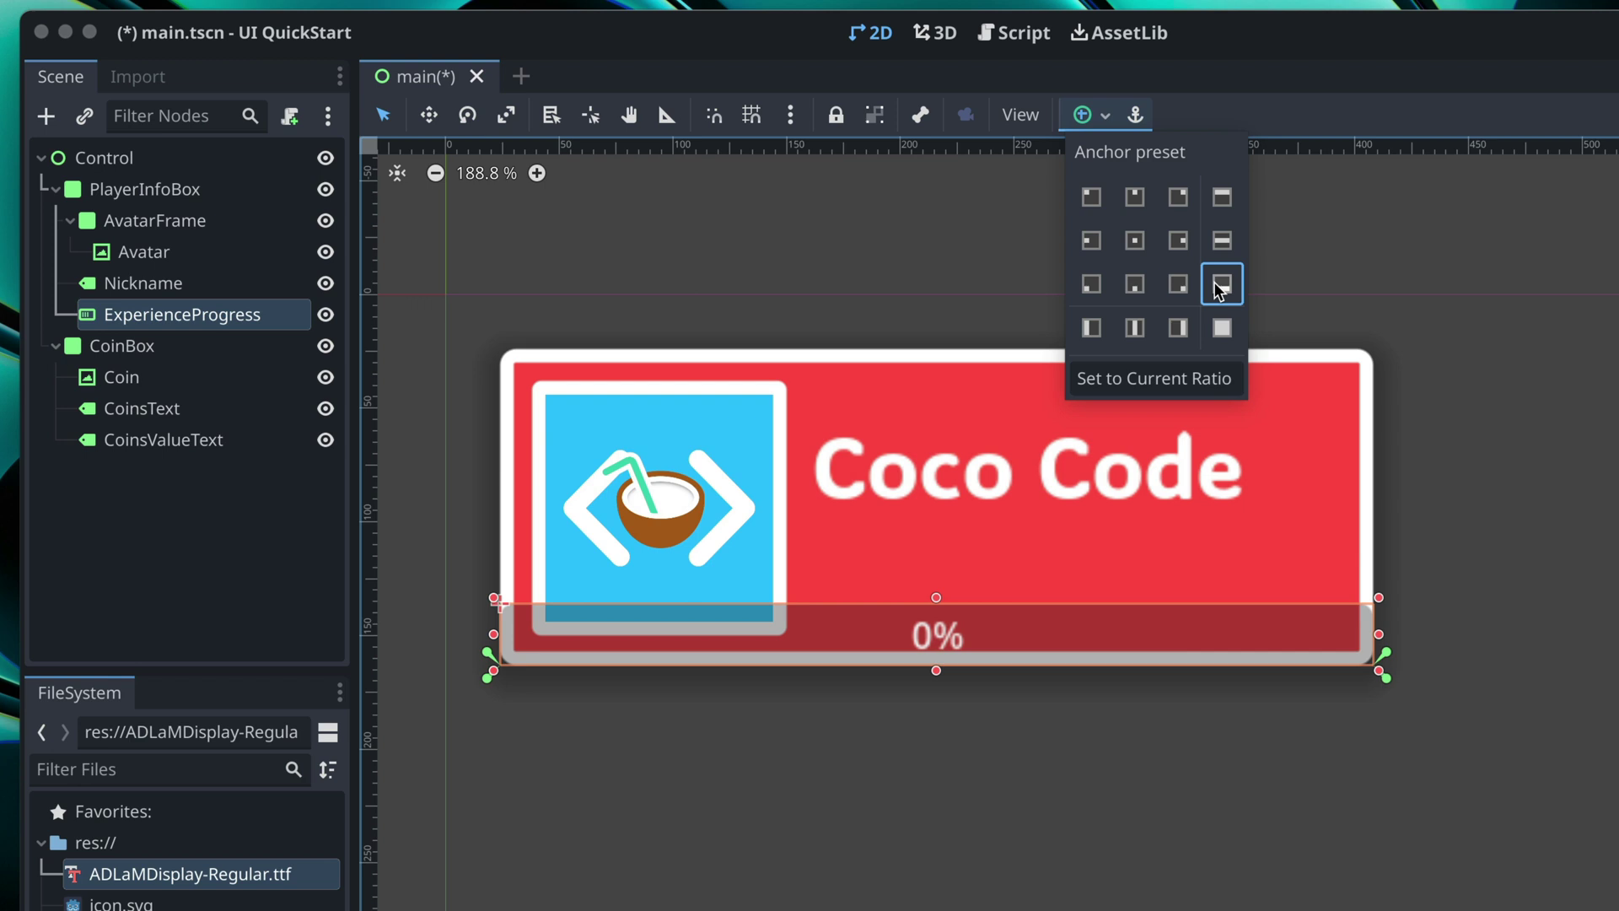
click(506, 641)
drag(495, 641, 822, 632)
drag(1030, 669, 1072, 604)
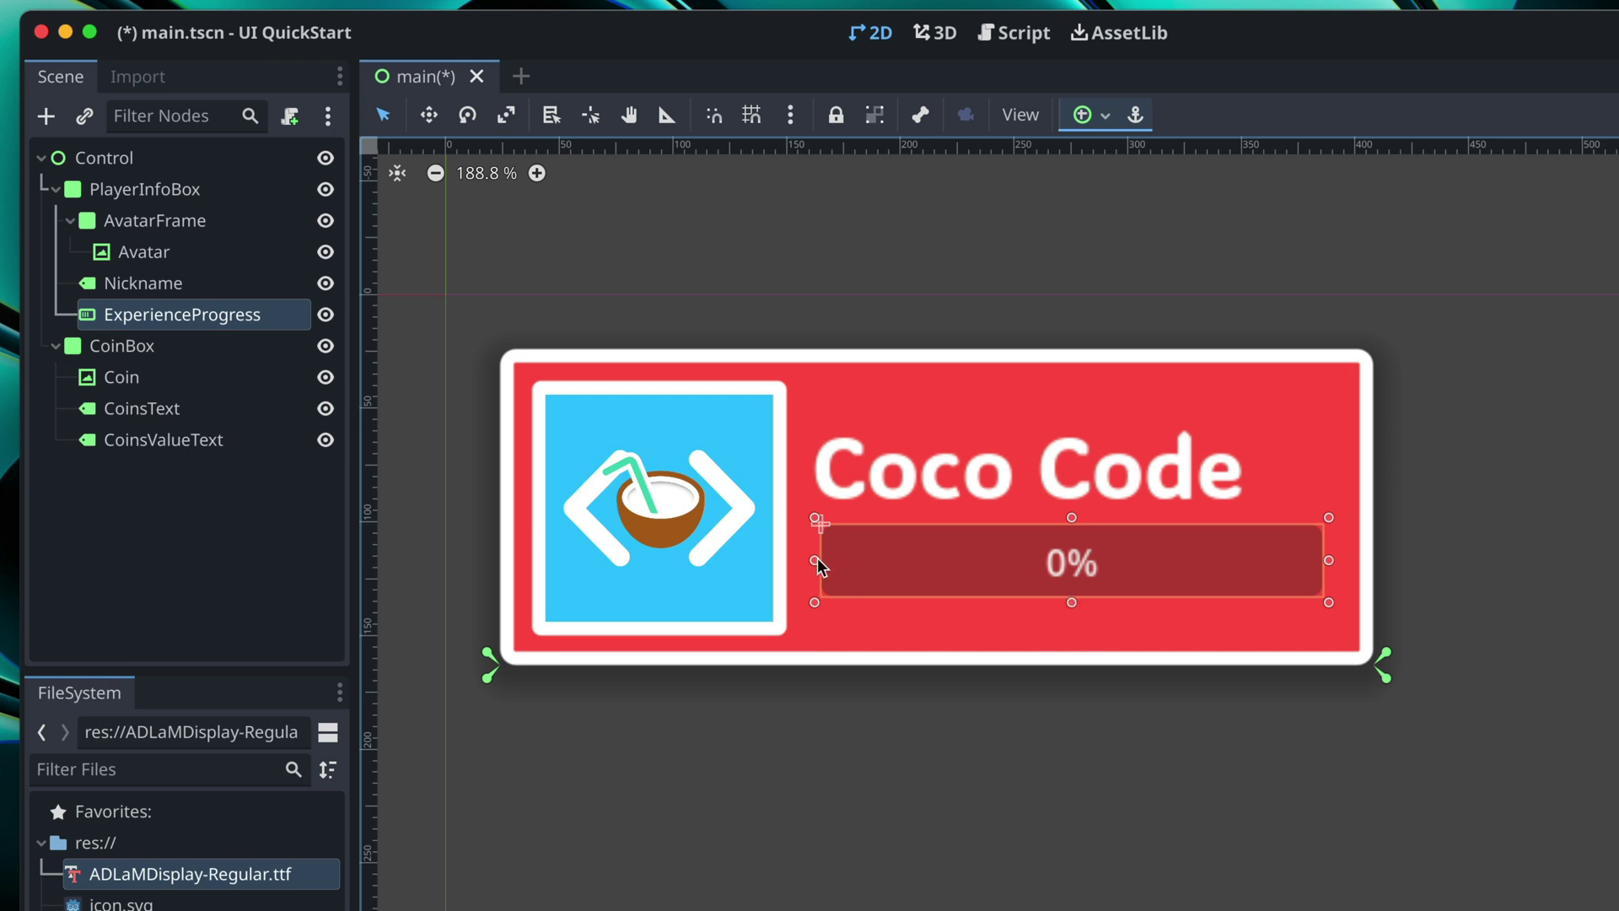
drag(815, 560, 883, 562)
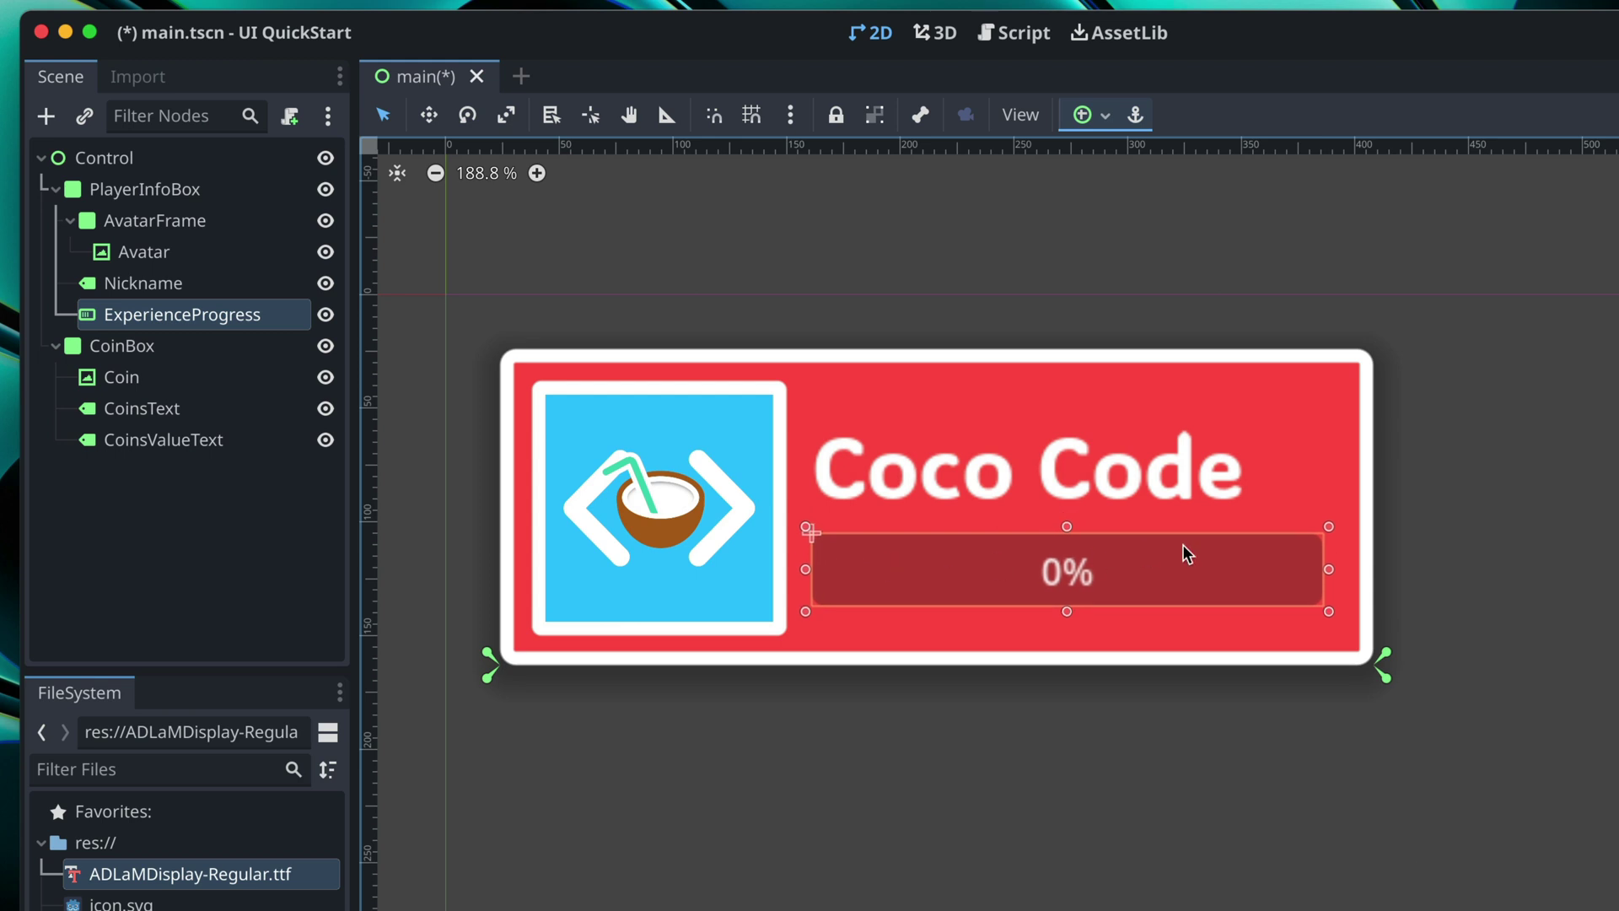
Step: Narrow PlayerInfoBox so its right edge ends just past the progress bar
click(1377, 496)
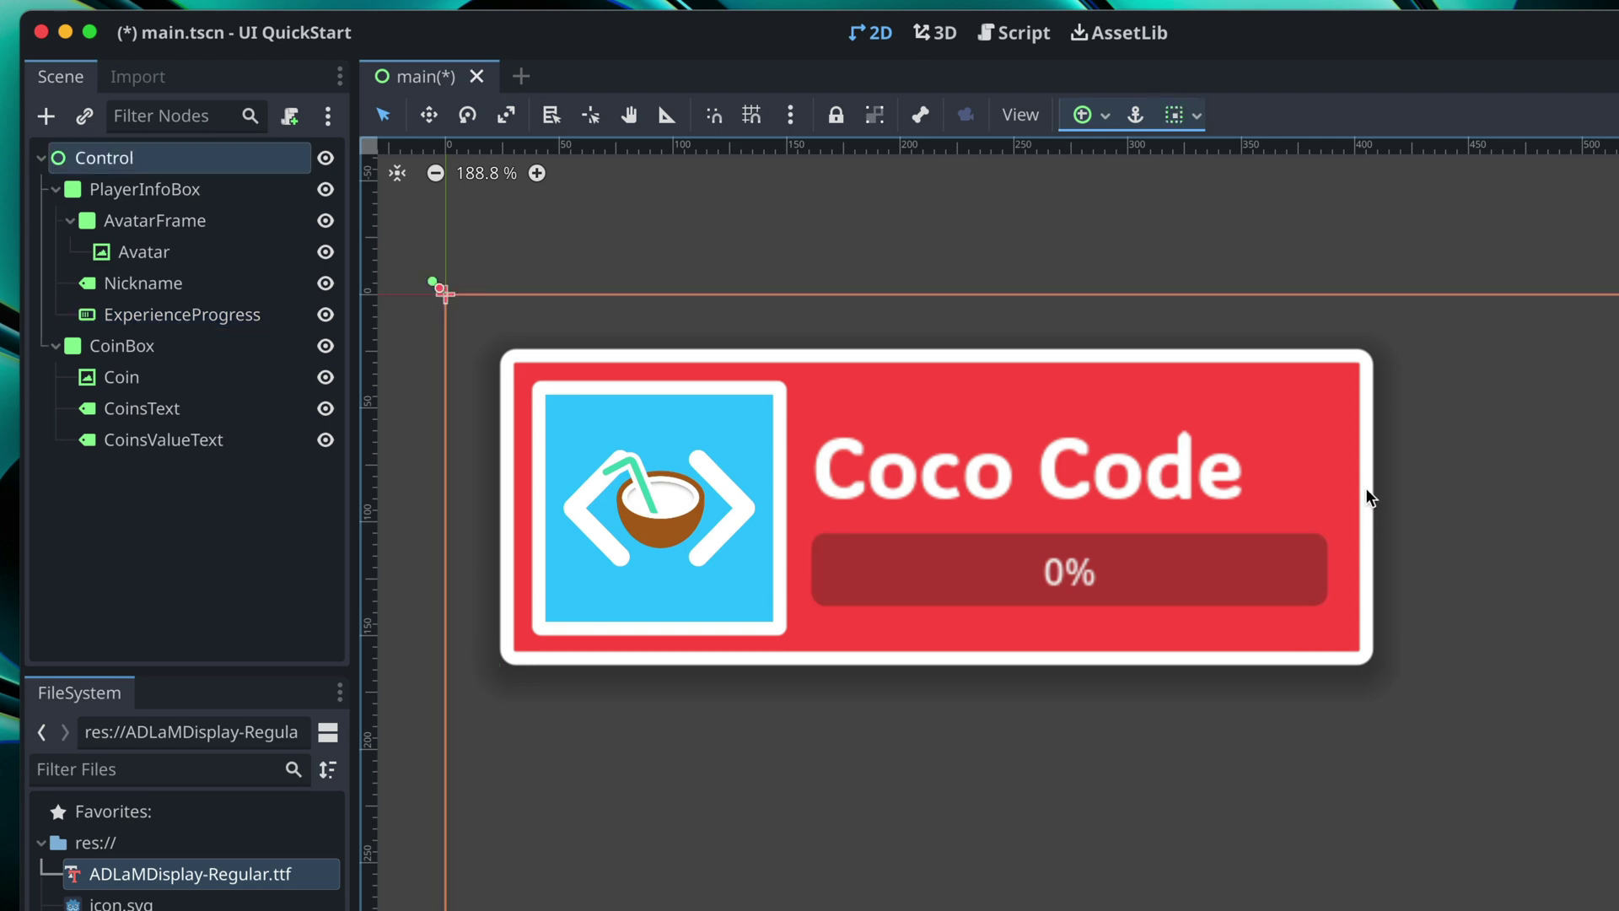
click(1369, 506)
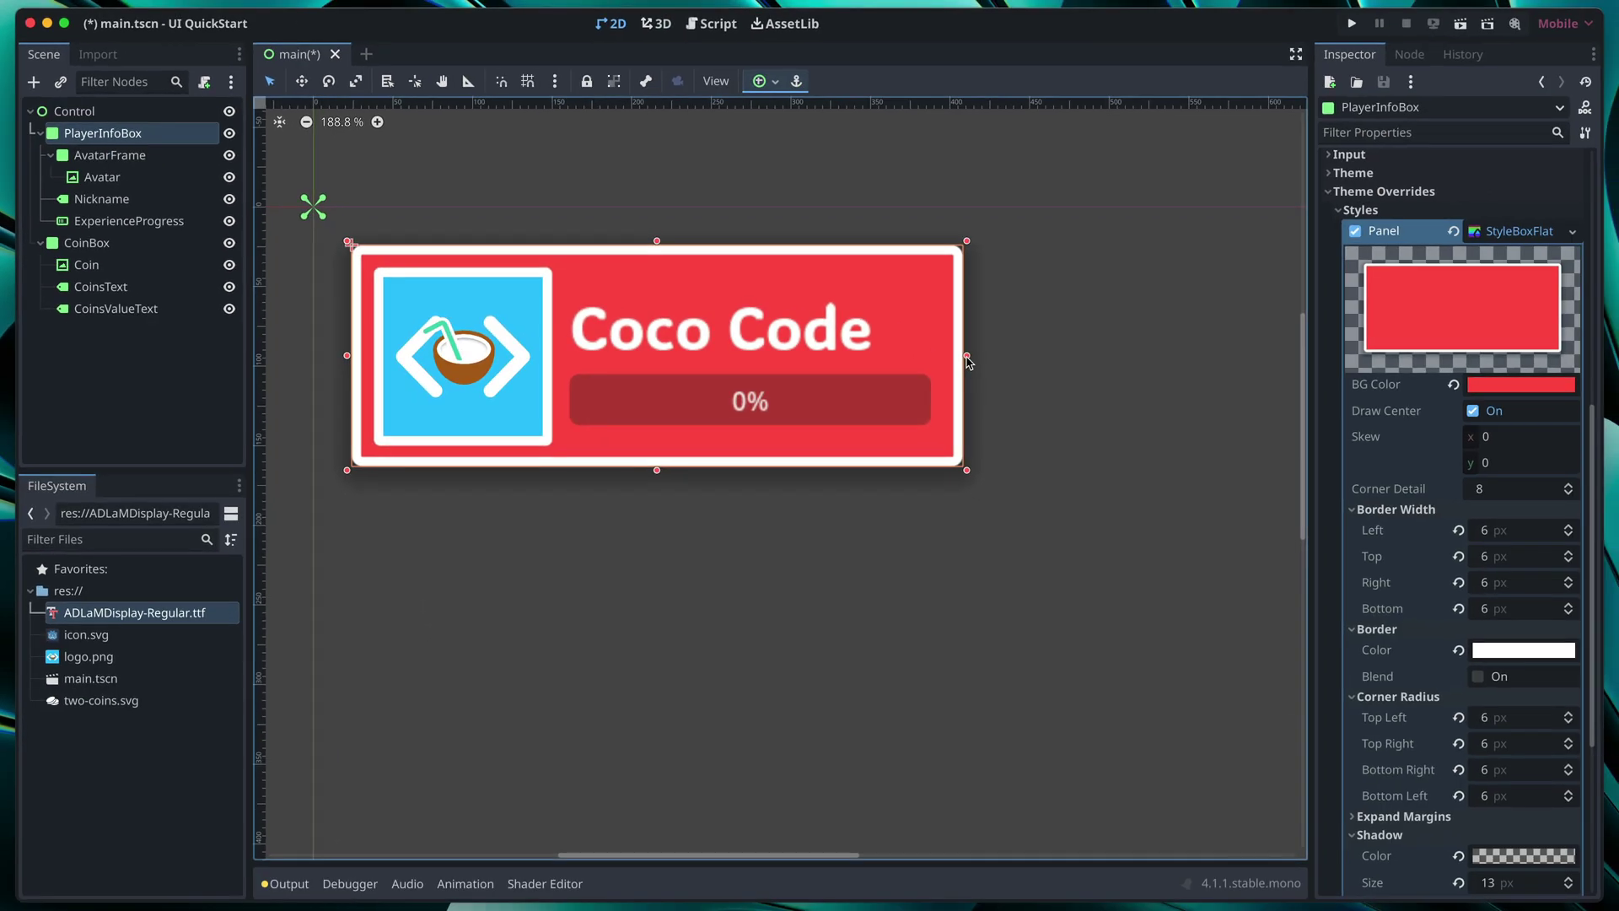
drag(967, 357, 1015, 359)
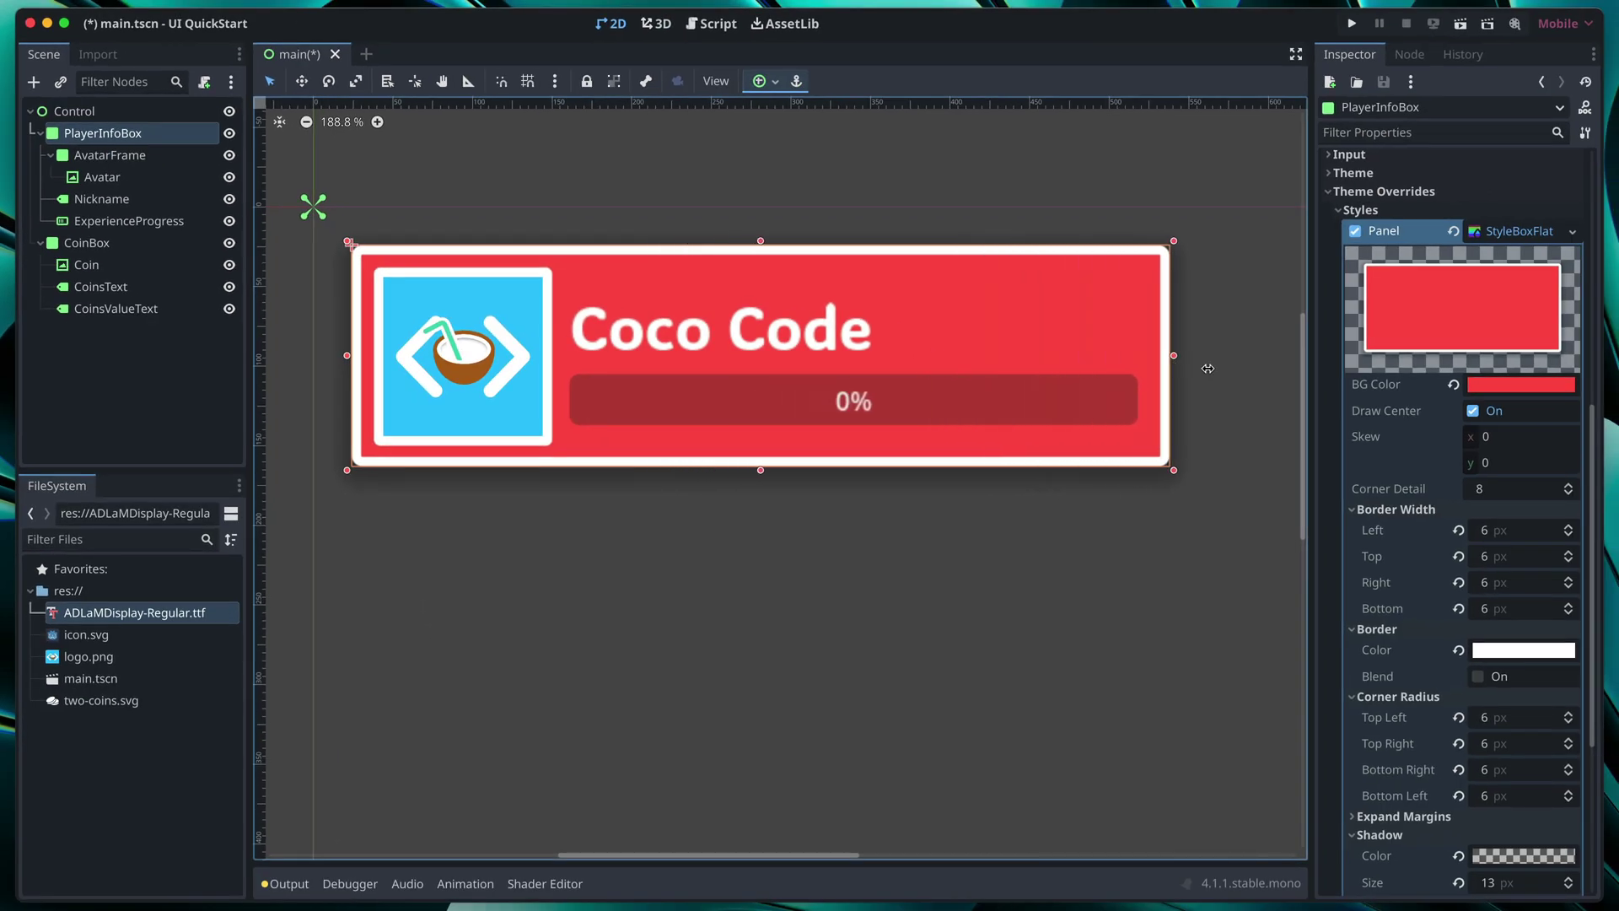
drag(1207, 368, 1232, 396)
key(Escape)
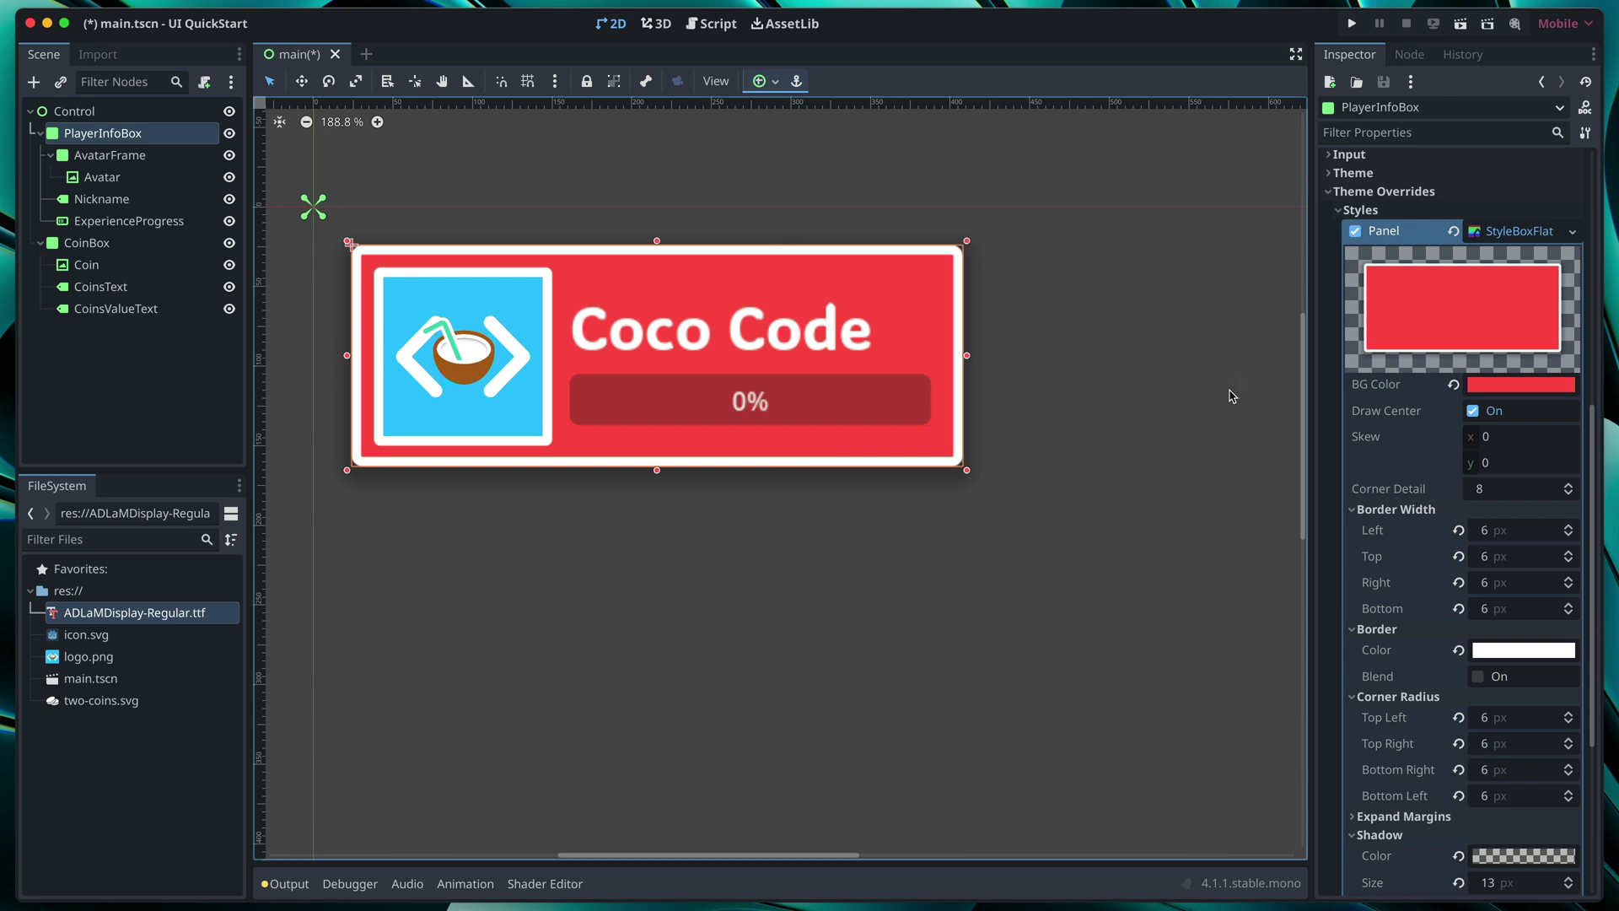
Step: Set ExperienceProgress's value to 23.7 and expand its Theme Overrides Styles and Fonts sections
click(822, 385)
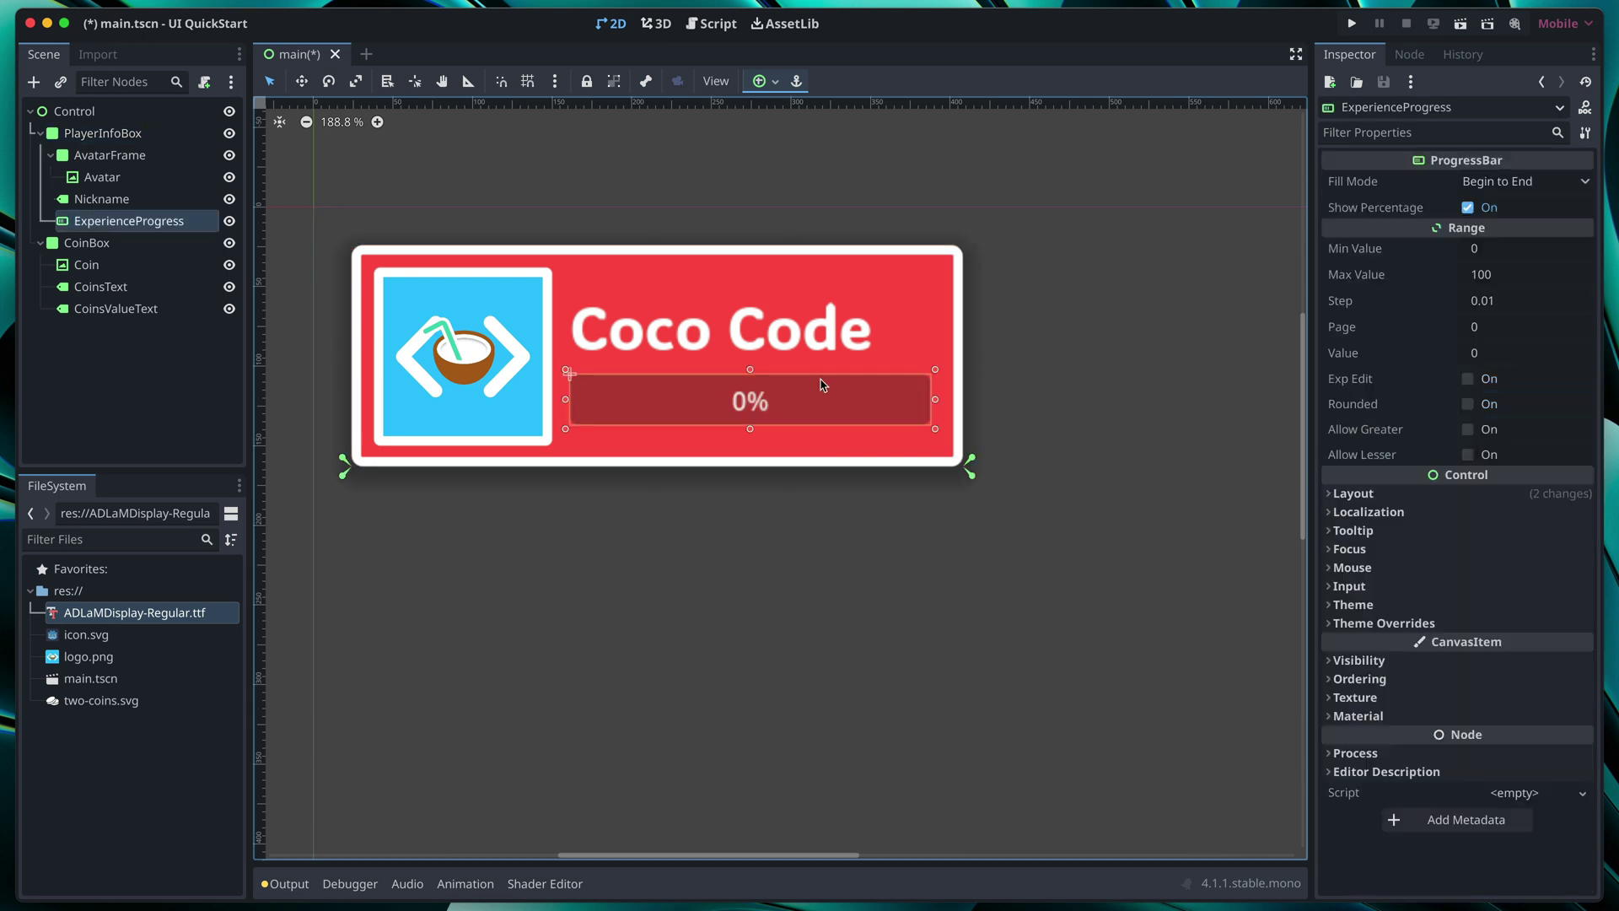
drag(1508, 354, 1554, 354)
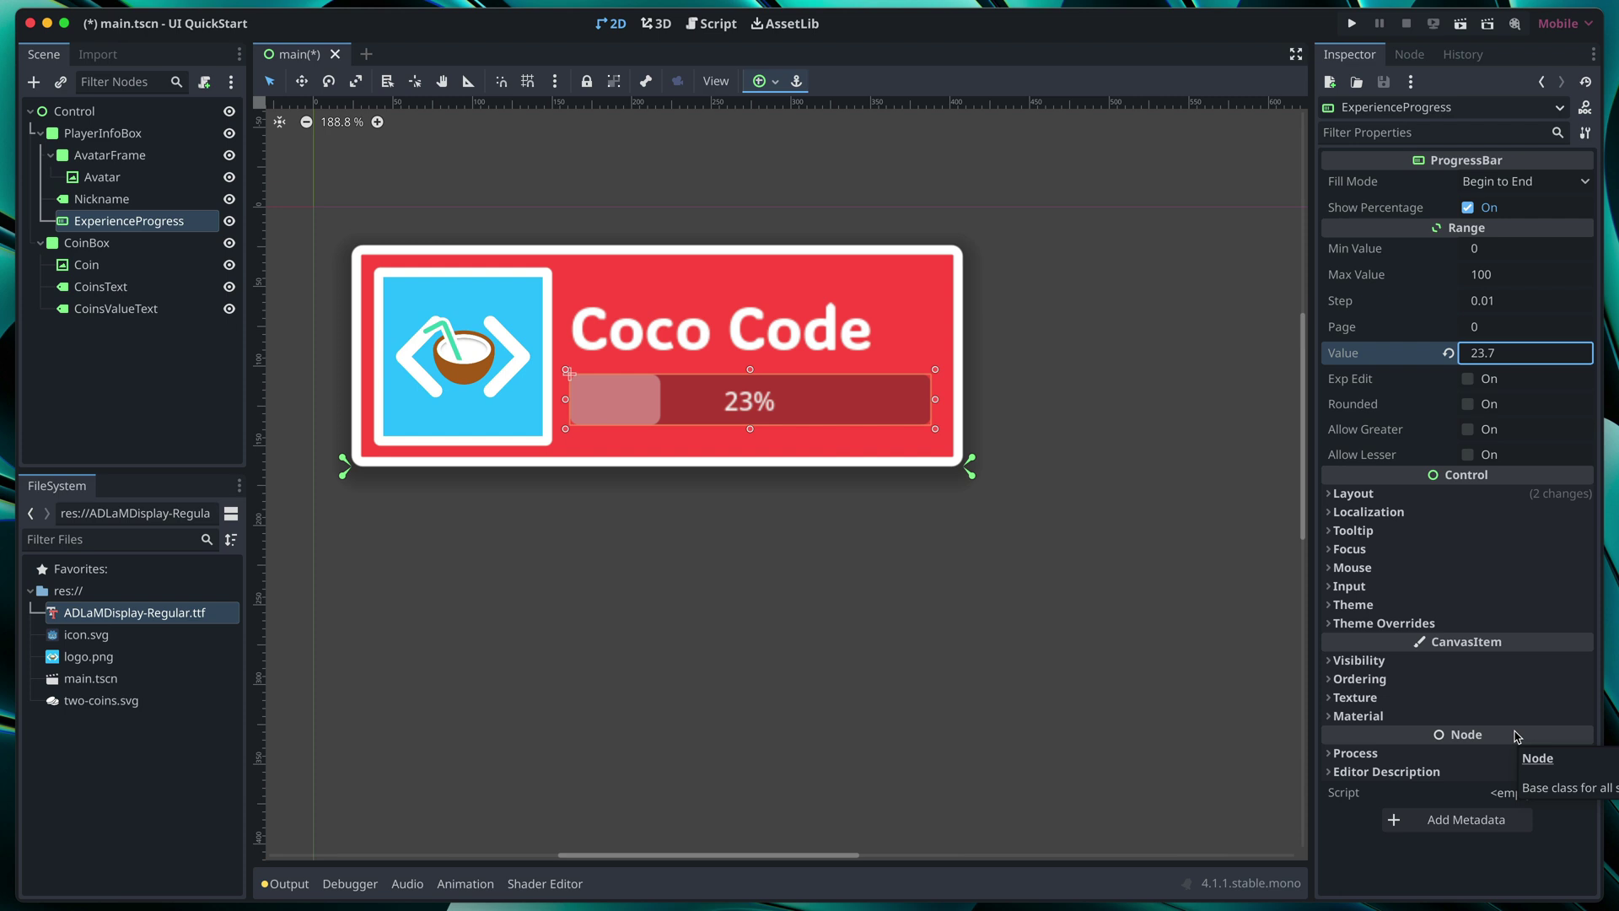
click(1447, 625)
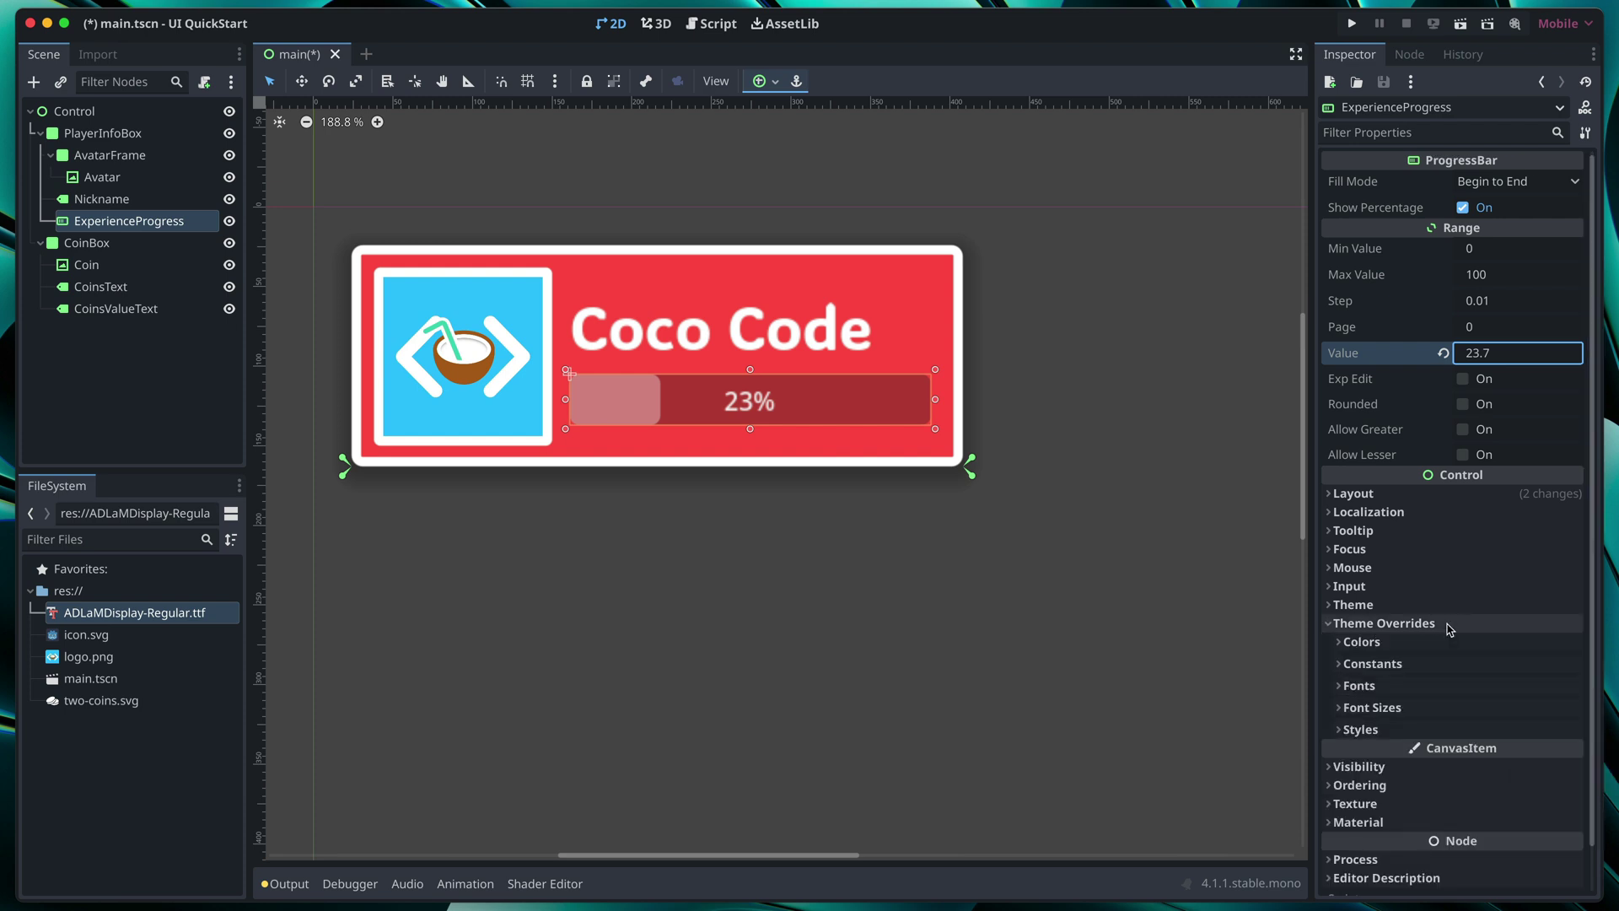
scroll(1474, 657, down, 1)
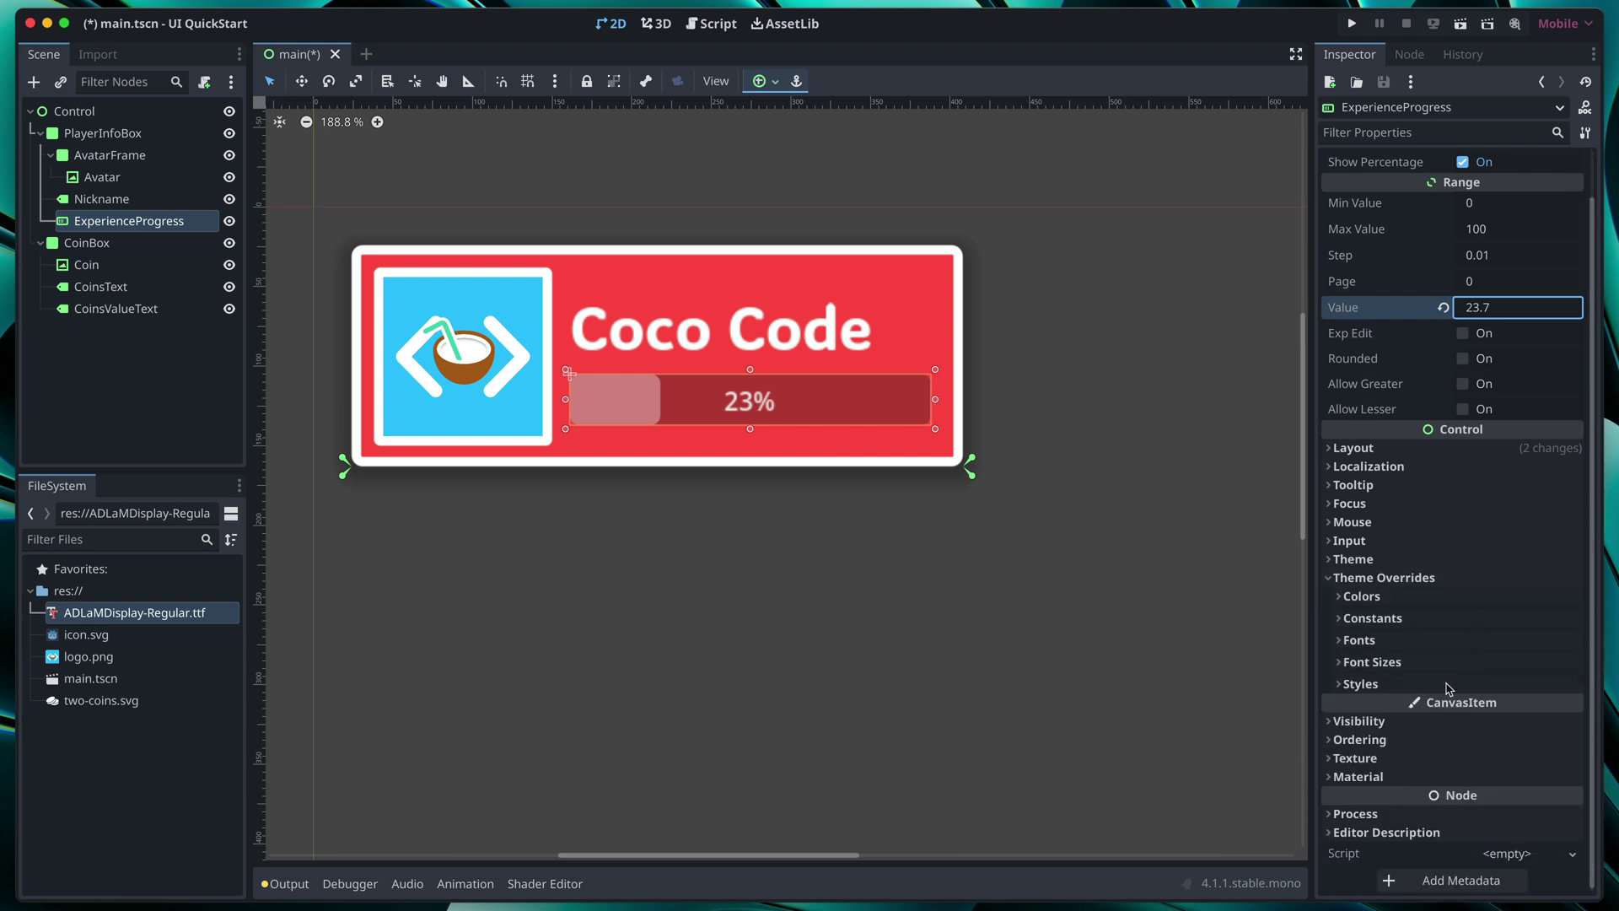
click(1447, 686)
click(1436, 642)
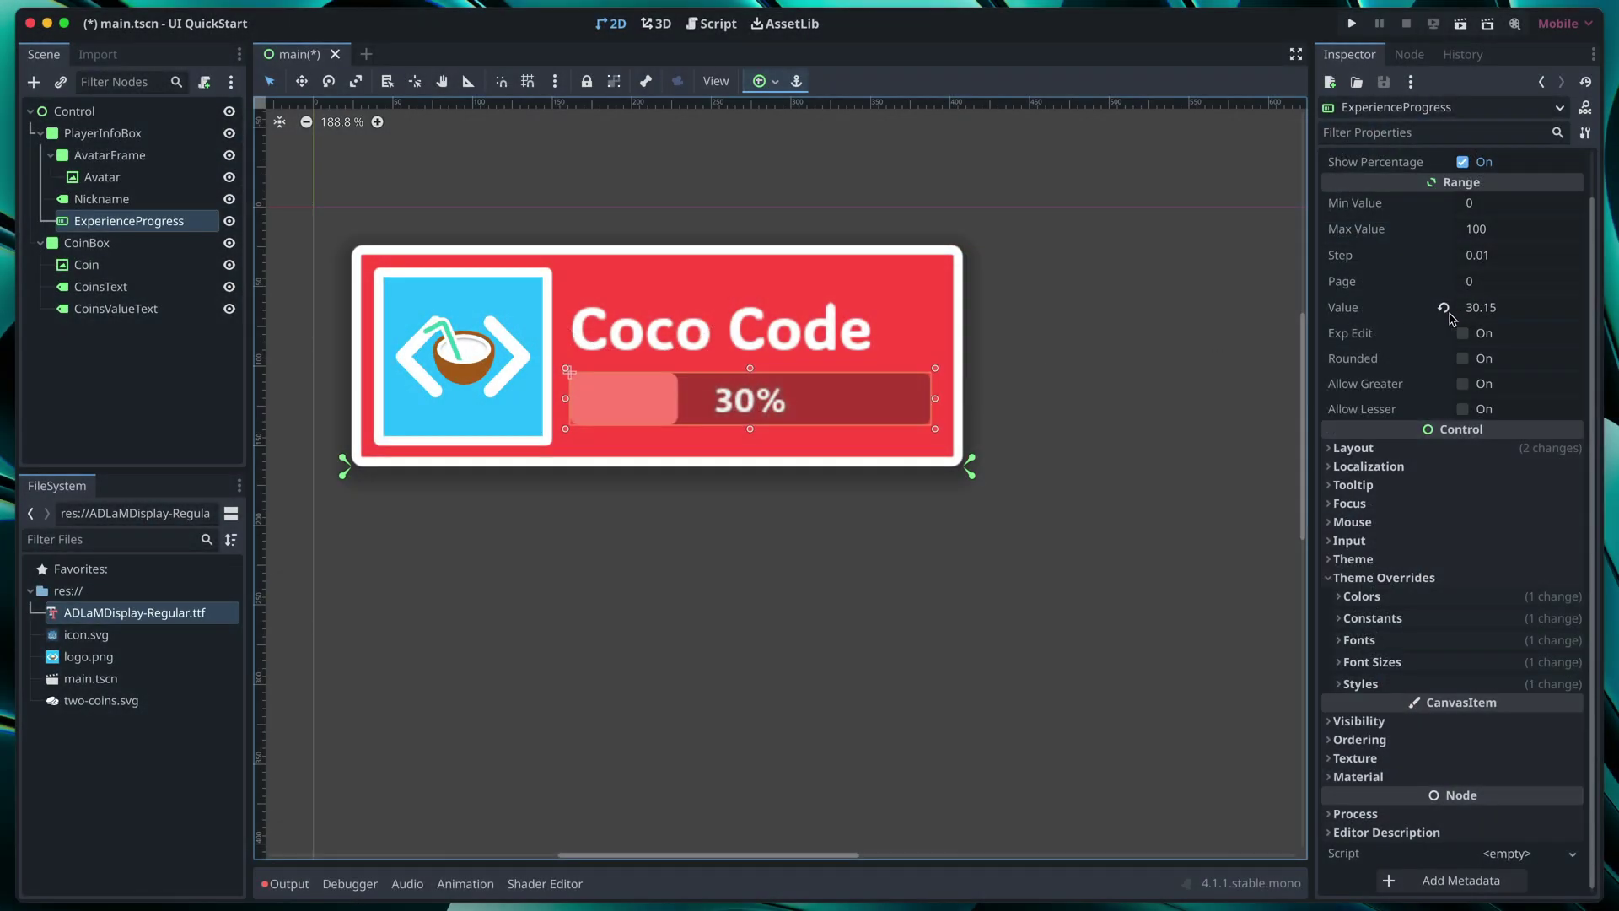
Step: Style the bar with a red outline of size 10, a 22 px custom font and pink StyleBoxFlat fill
mouse_move(1472, 308)
mouse_down()
mouse_move(1560, 309)
mouse_move(1482, 309)
mouse_up()
click(1486, 598)
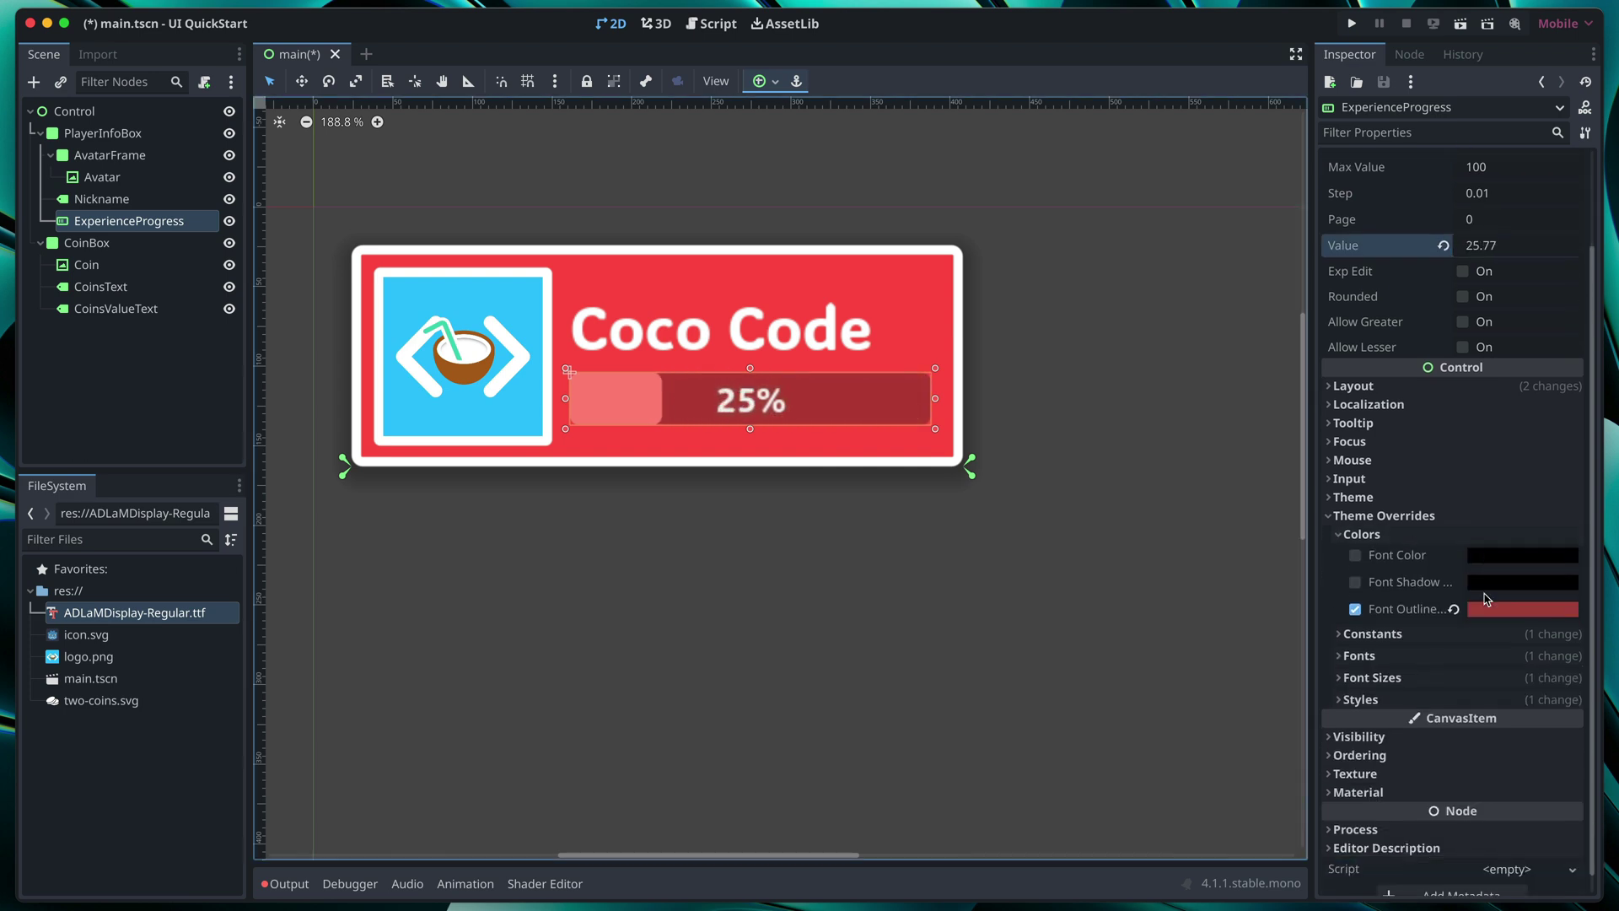
click(1471, 618)
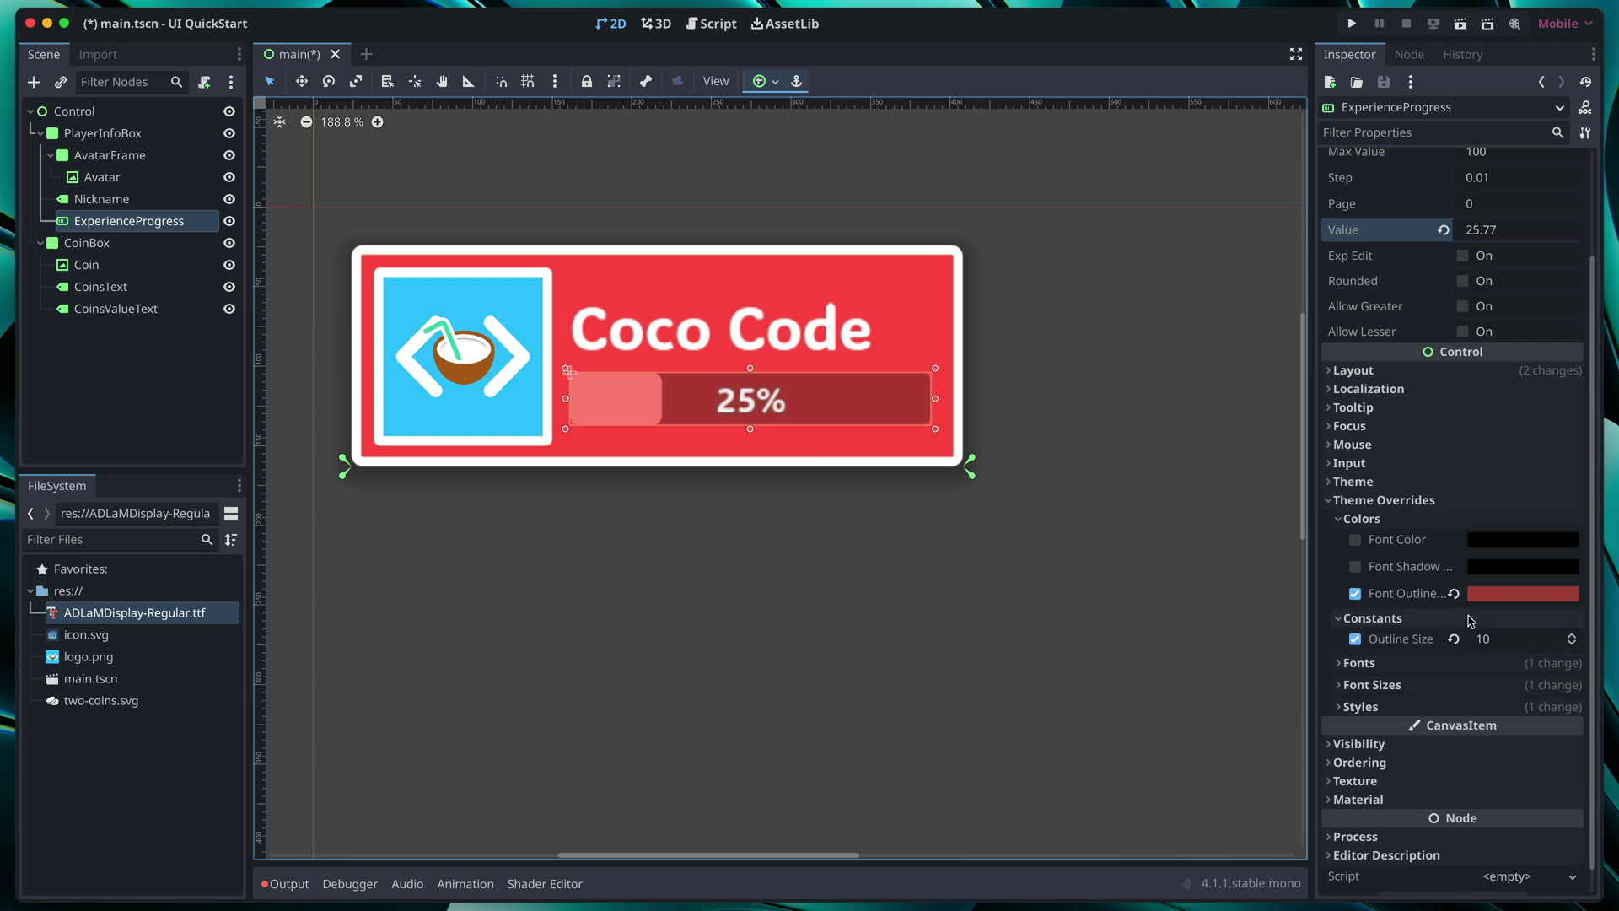
click(1461, 646)
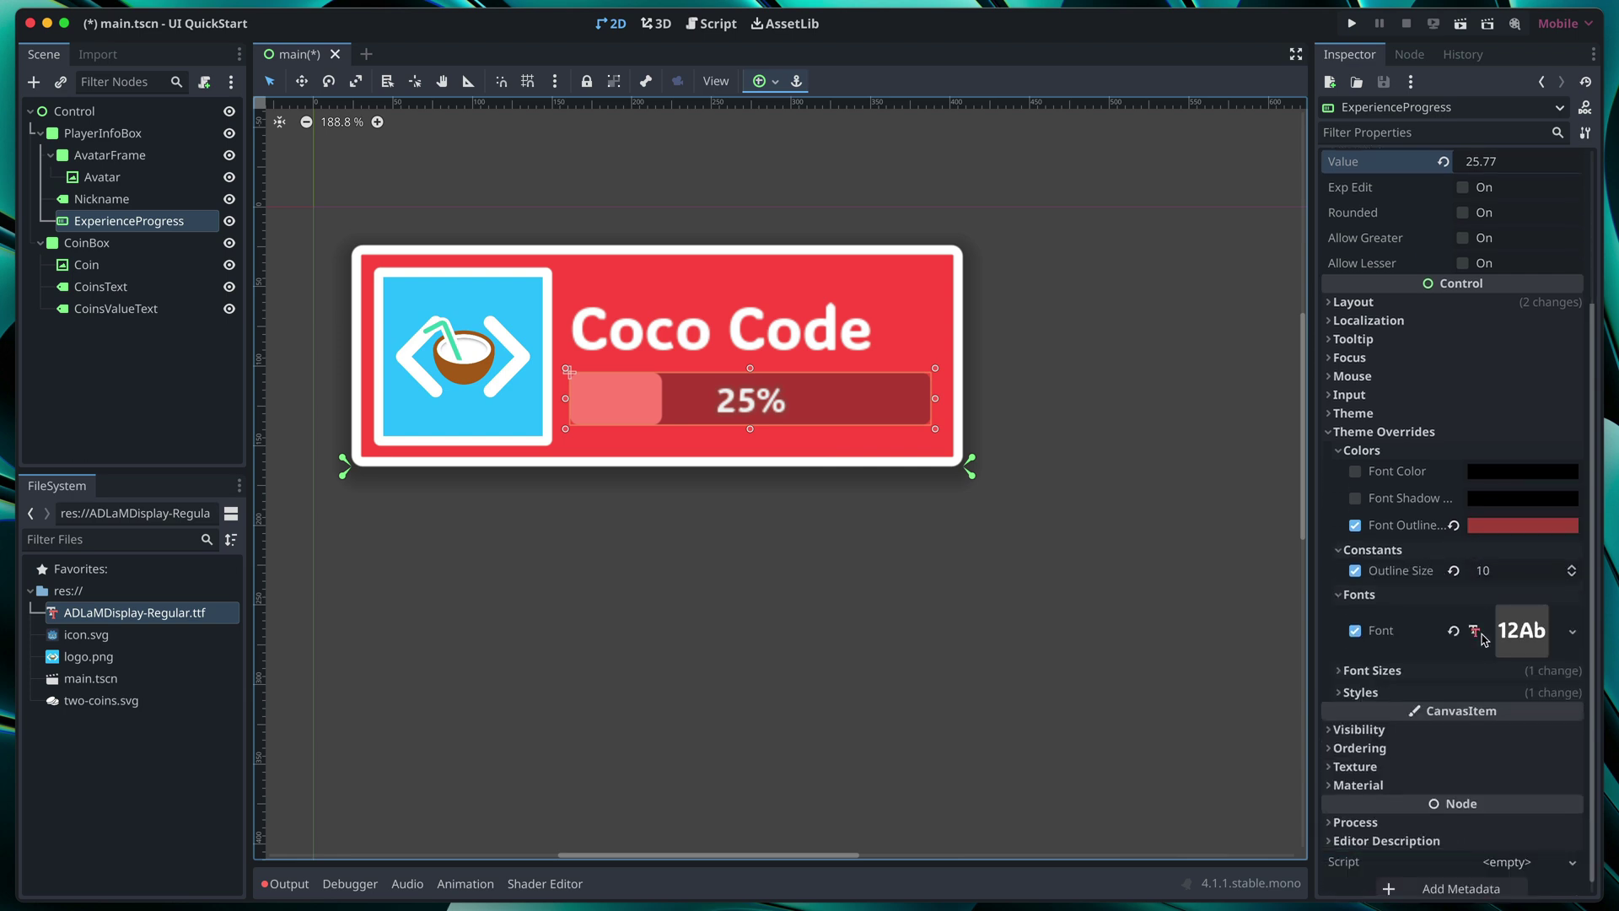
click(1474, 668)
click(1453, 685)
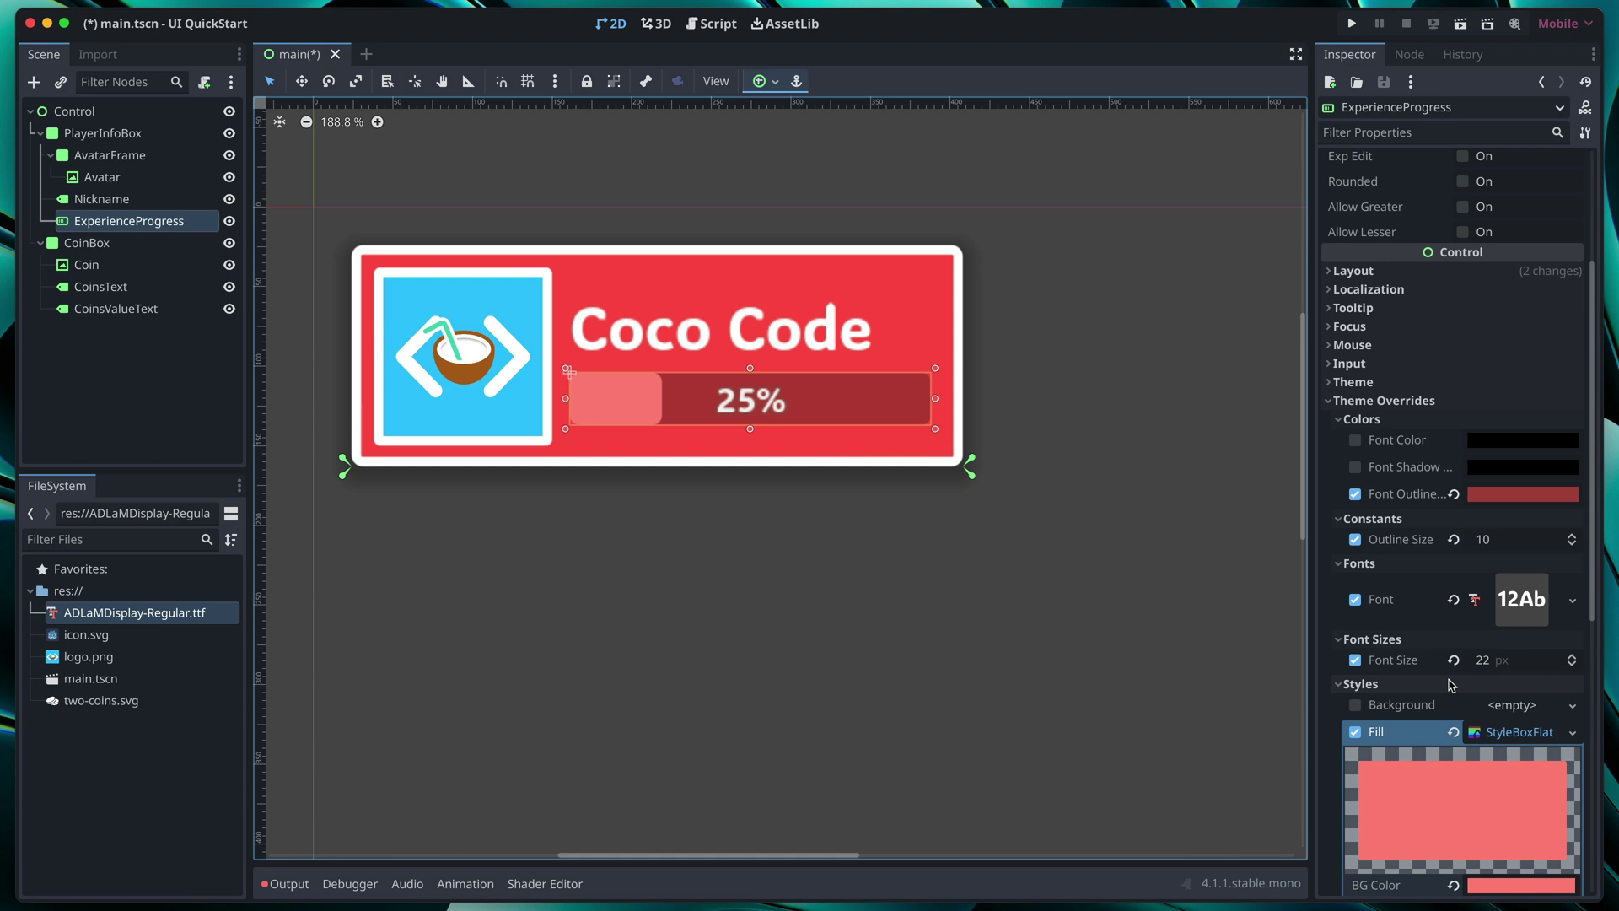
click(1527, 691)
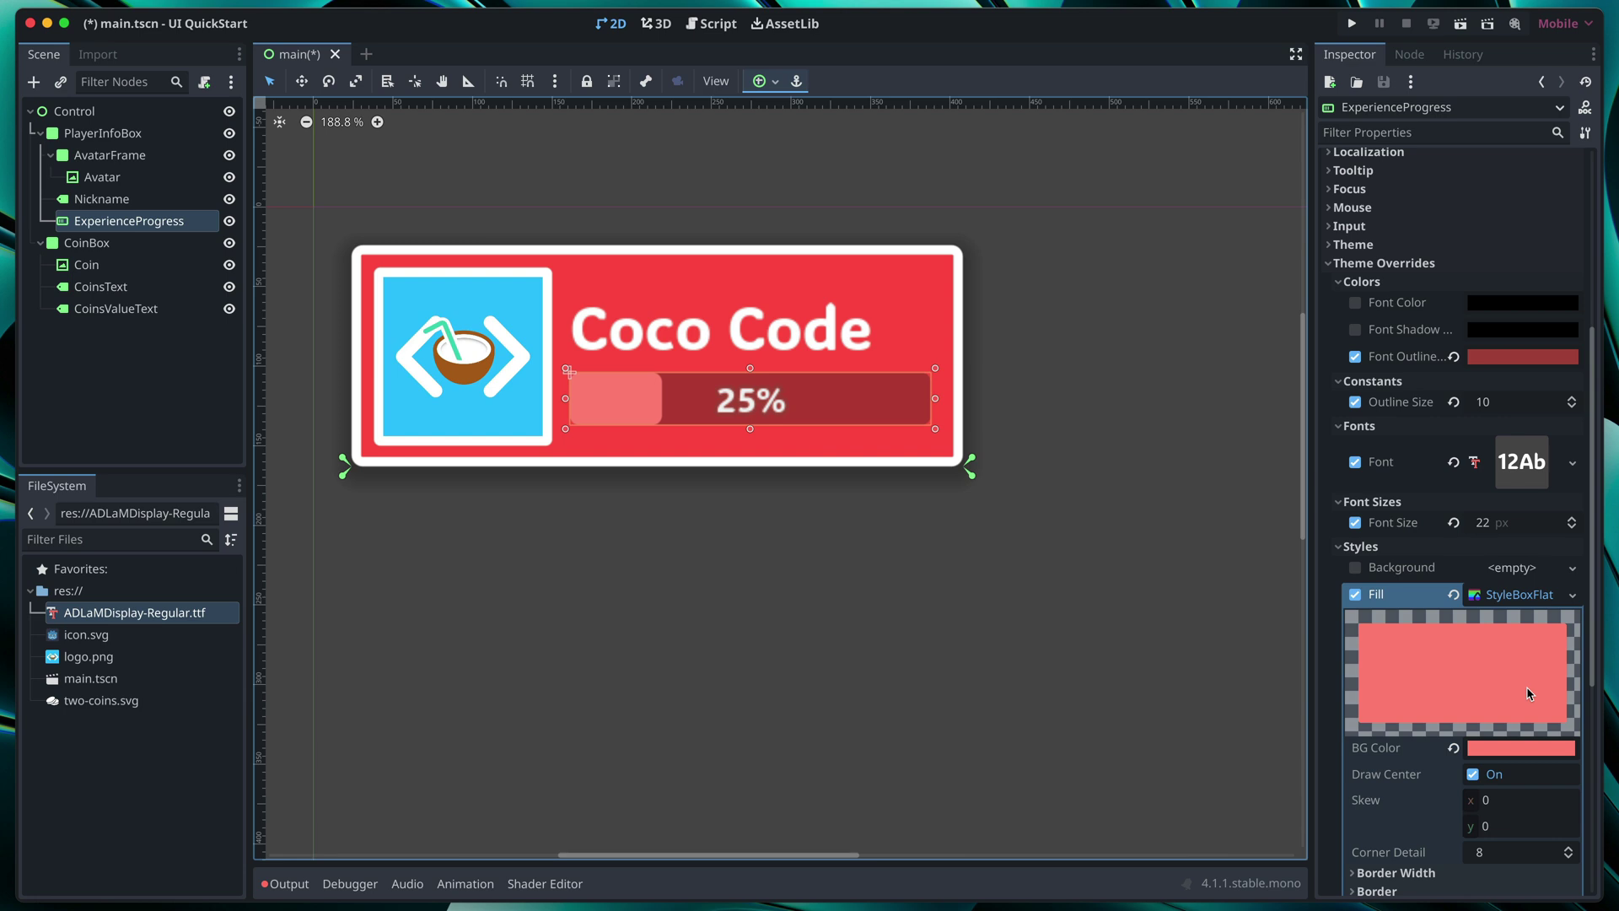
Step: Start adding a child to the root Control, searching 'button' and picking Button
scroll(1156, 686, down, 3)
middle_drag(1157, 697, 797, 500)
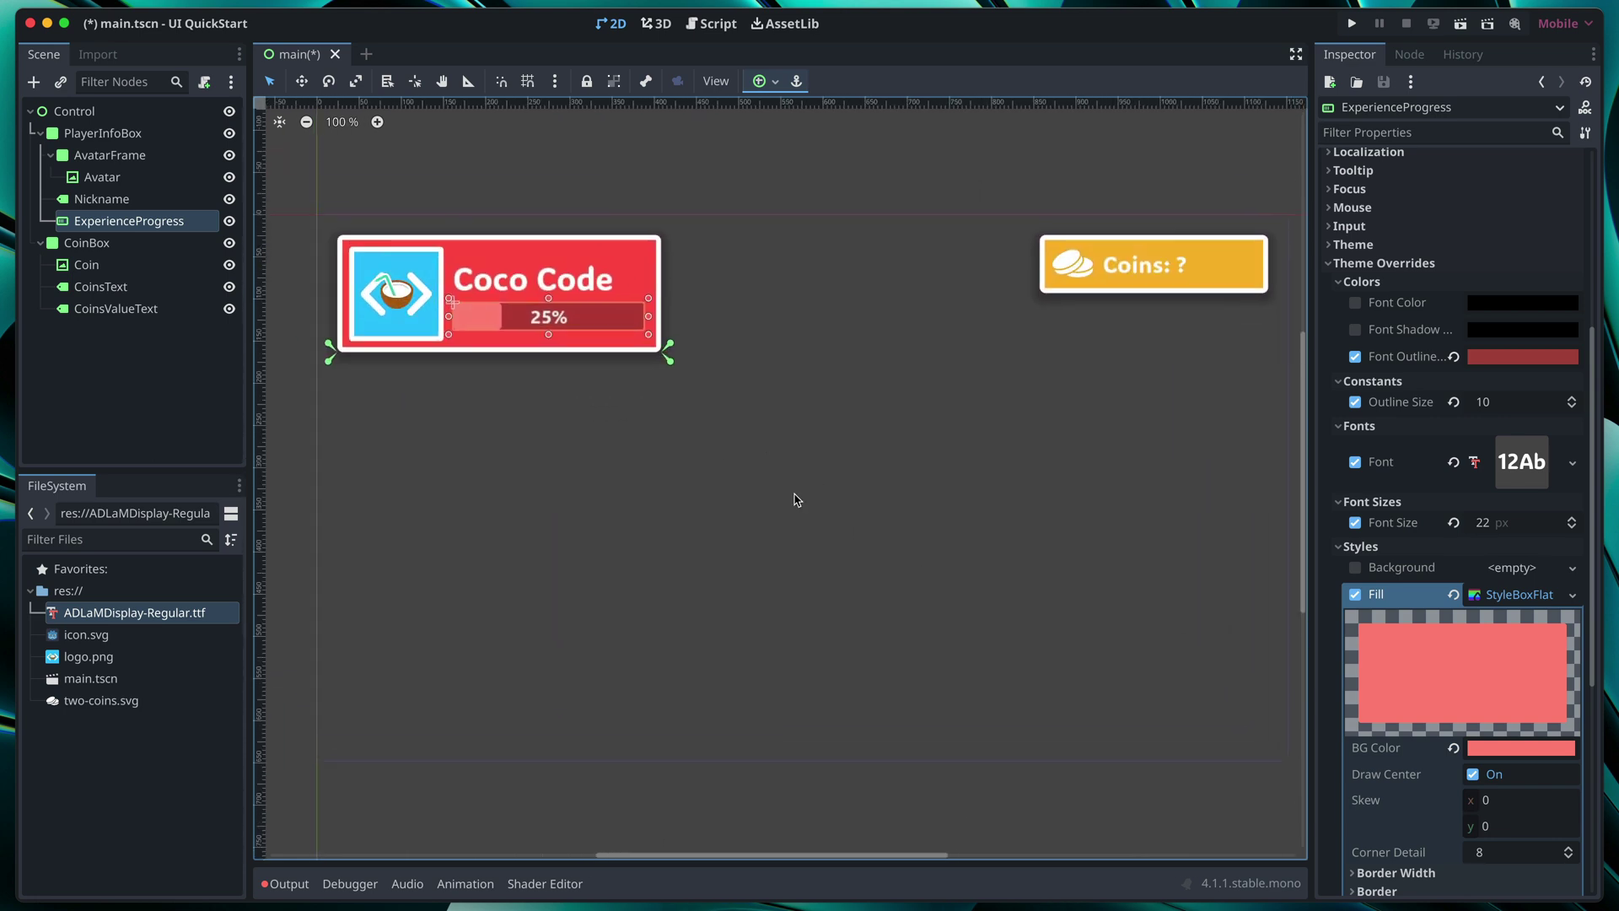
click(74, 112)
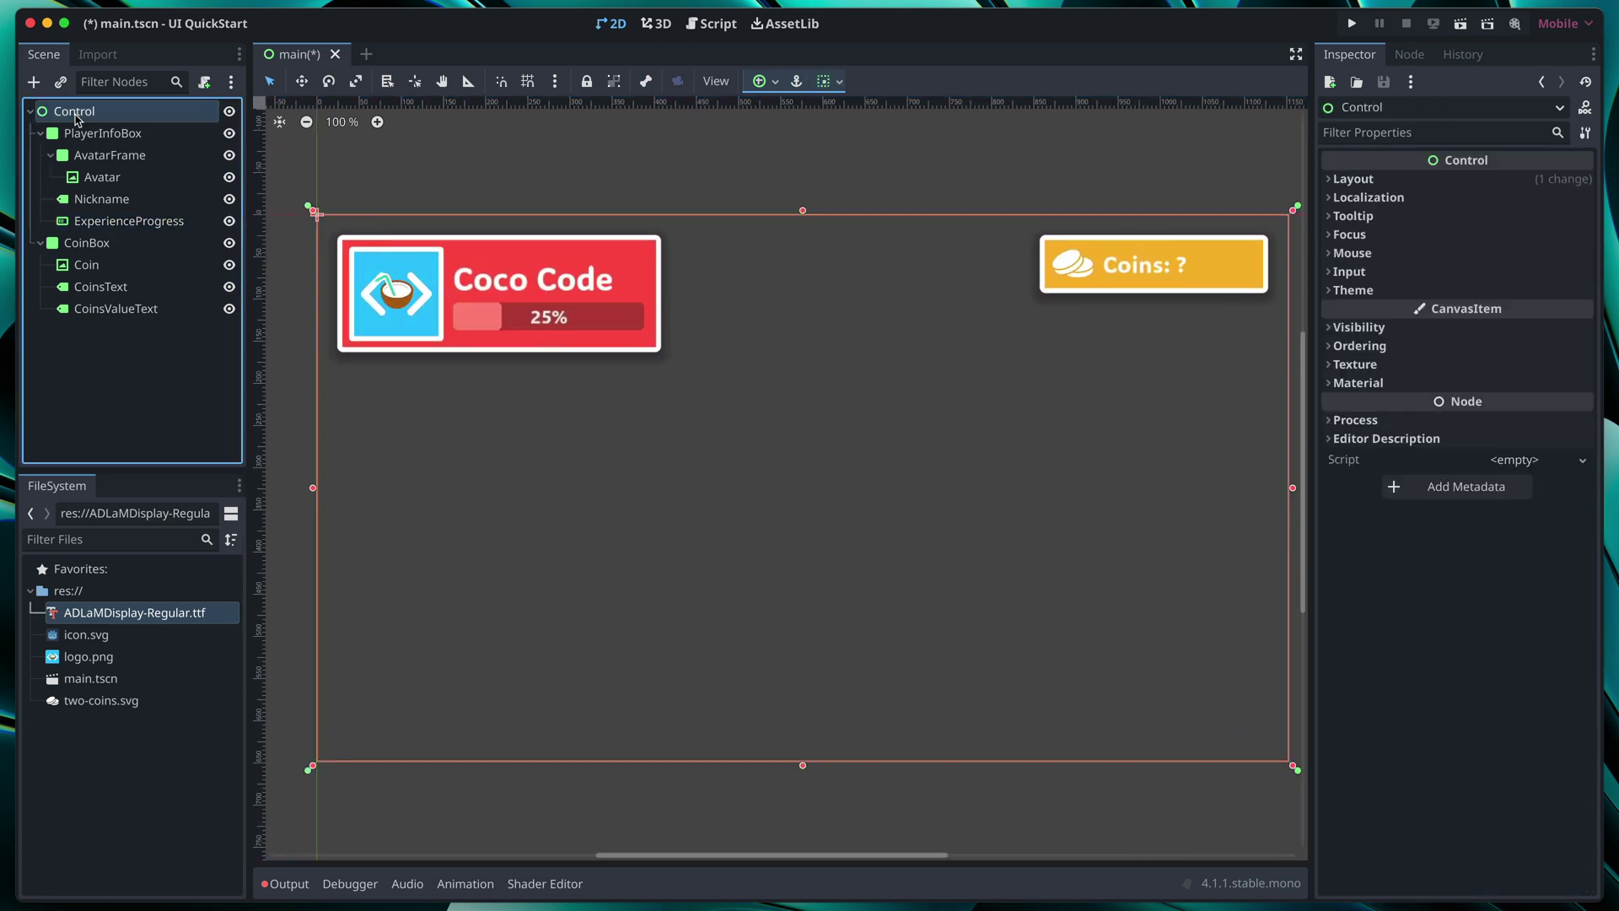
click(34, 82)
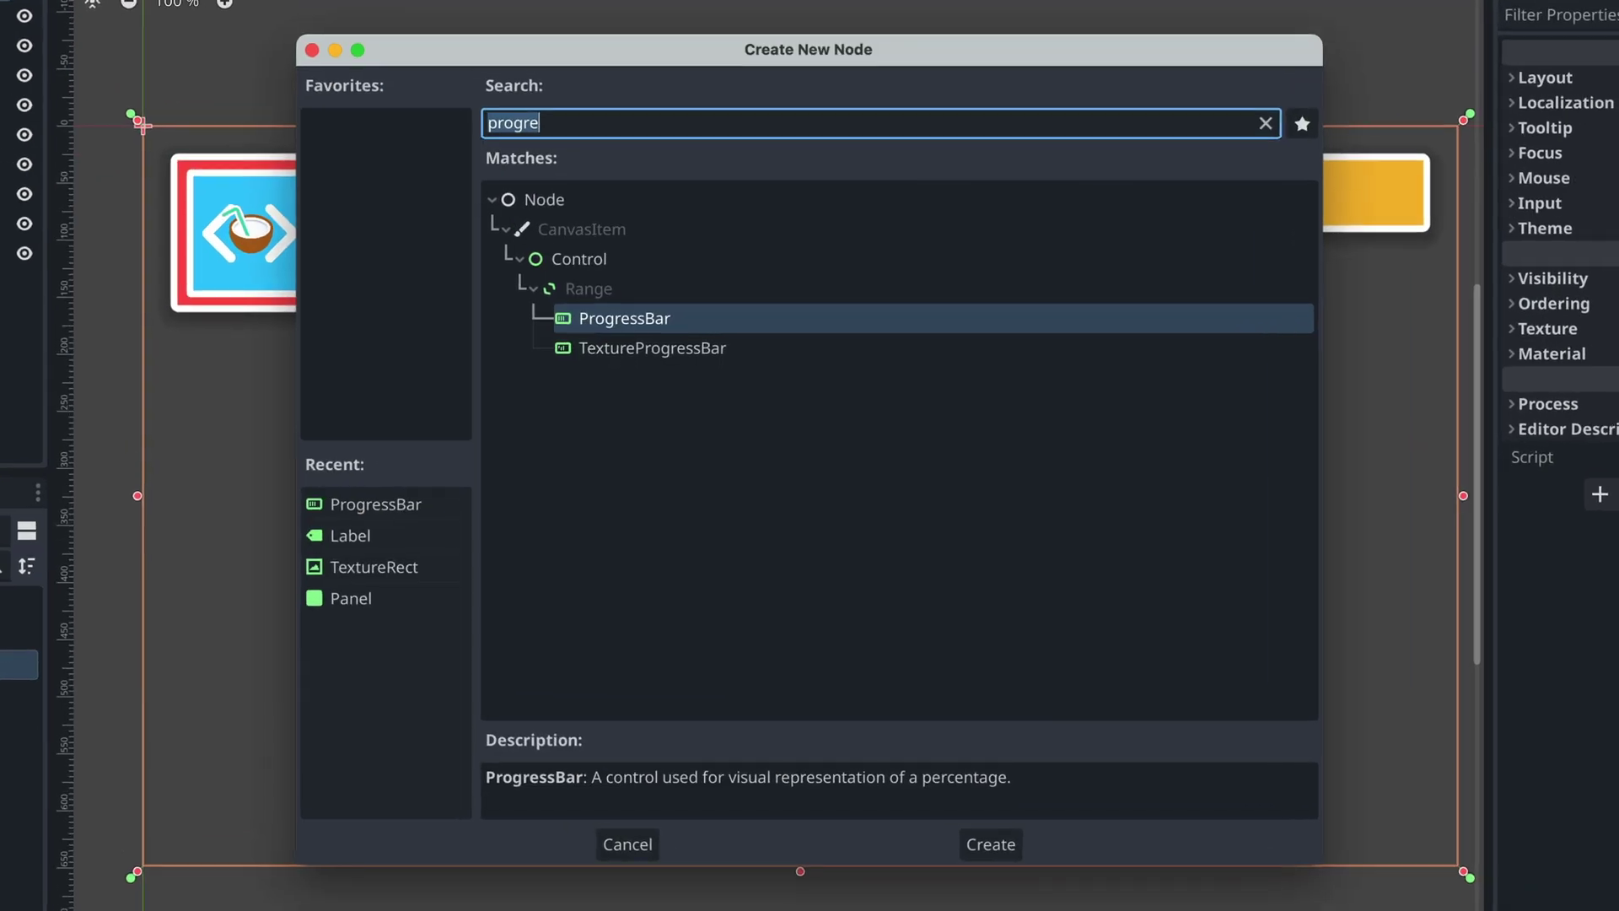
text(button)
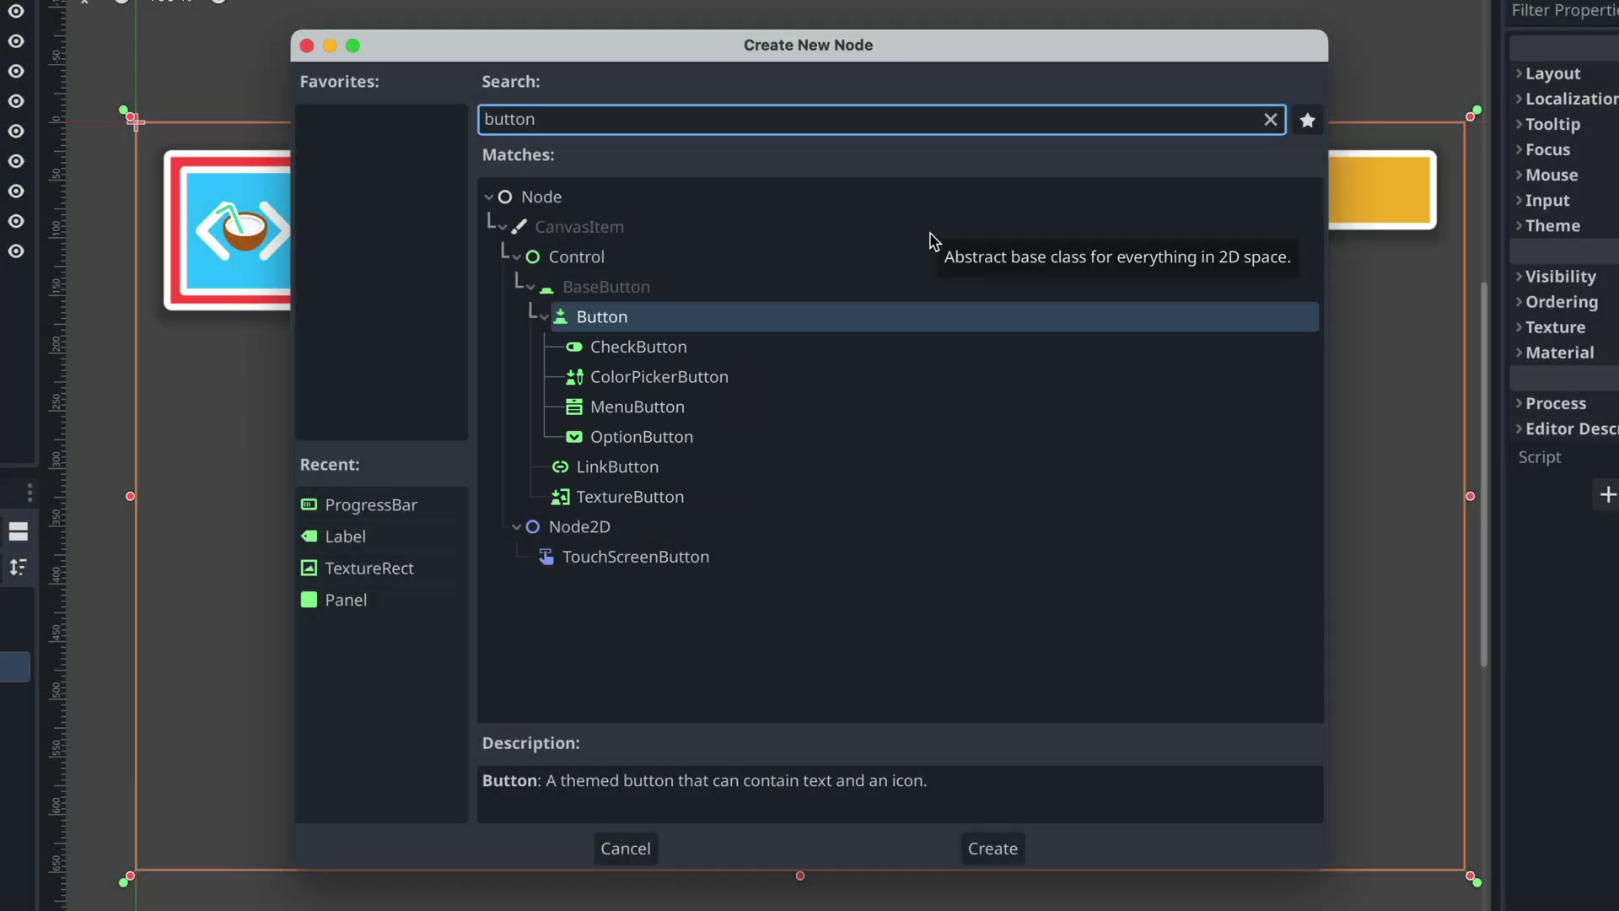
click(542, 318)
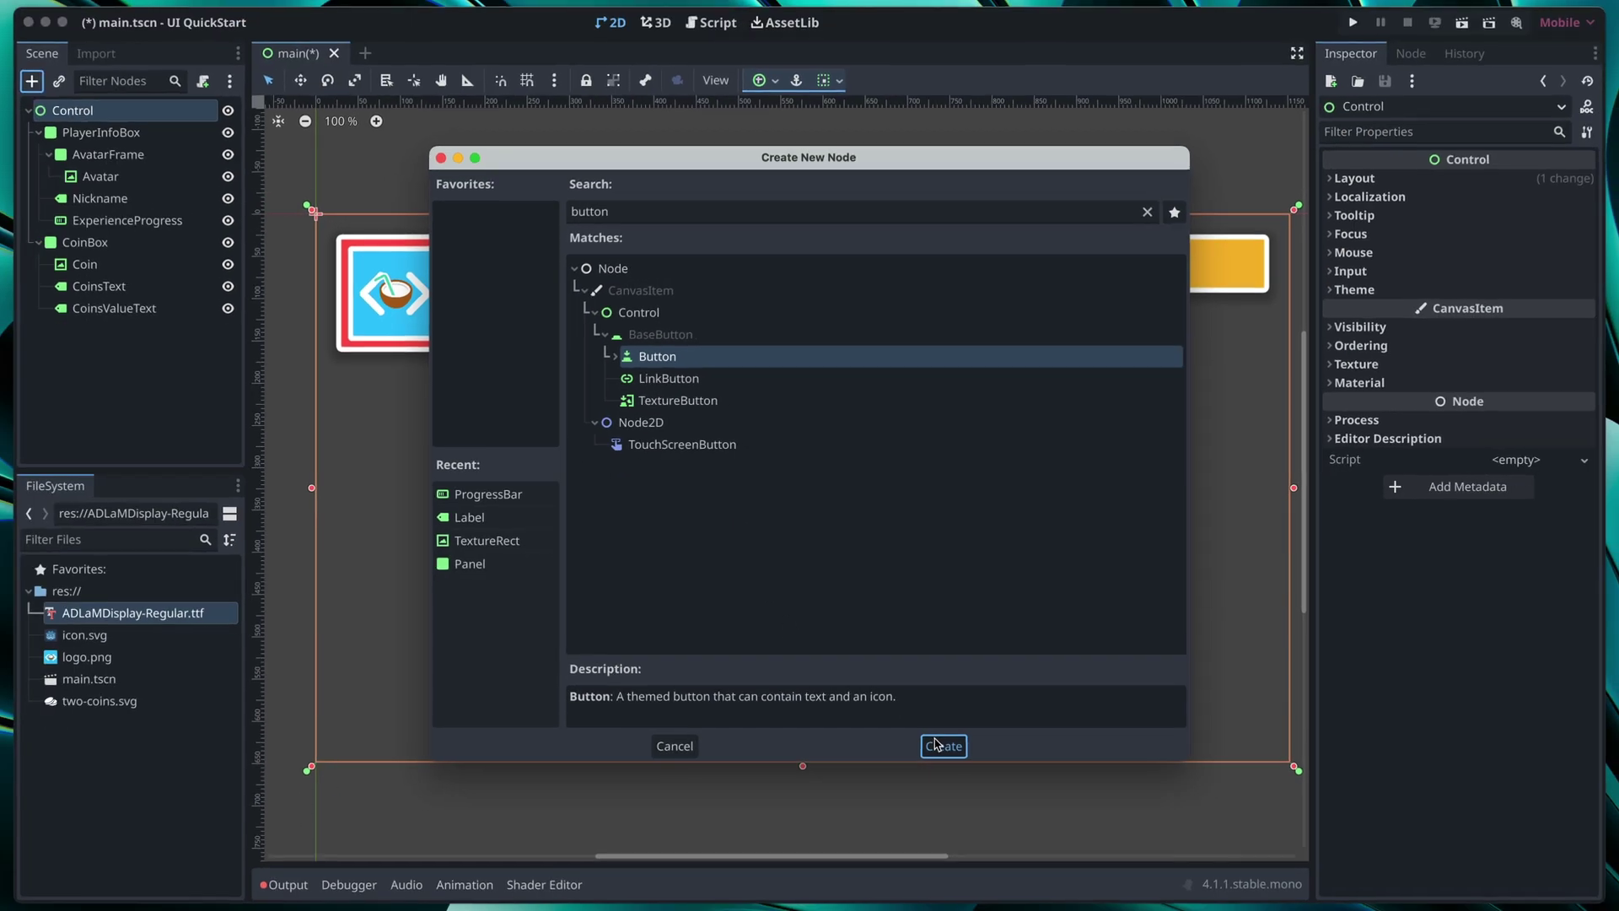
Step: Create the Button, resize it wider and shorter, and apply the Center anchor preset
click(980, 836)
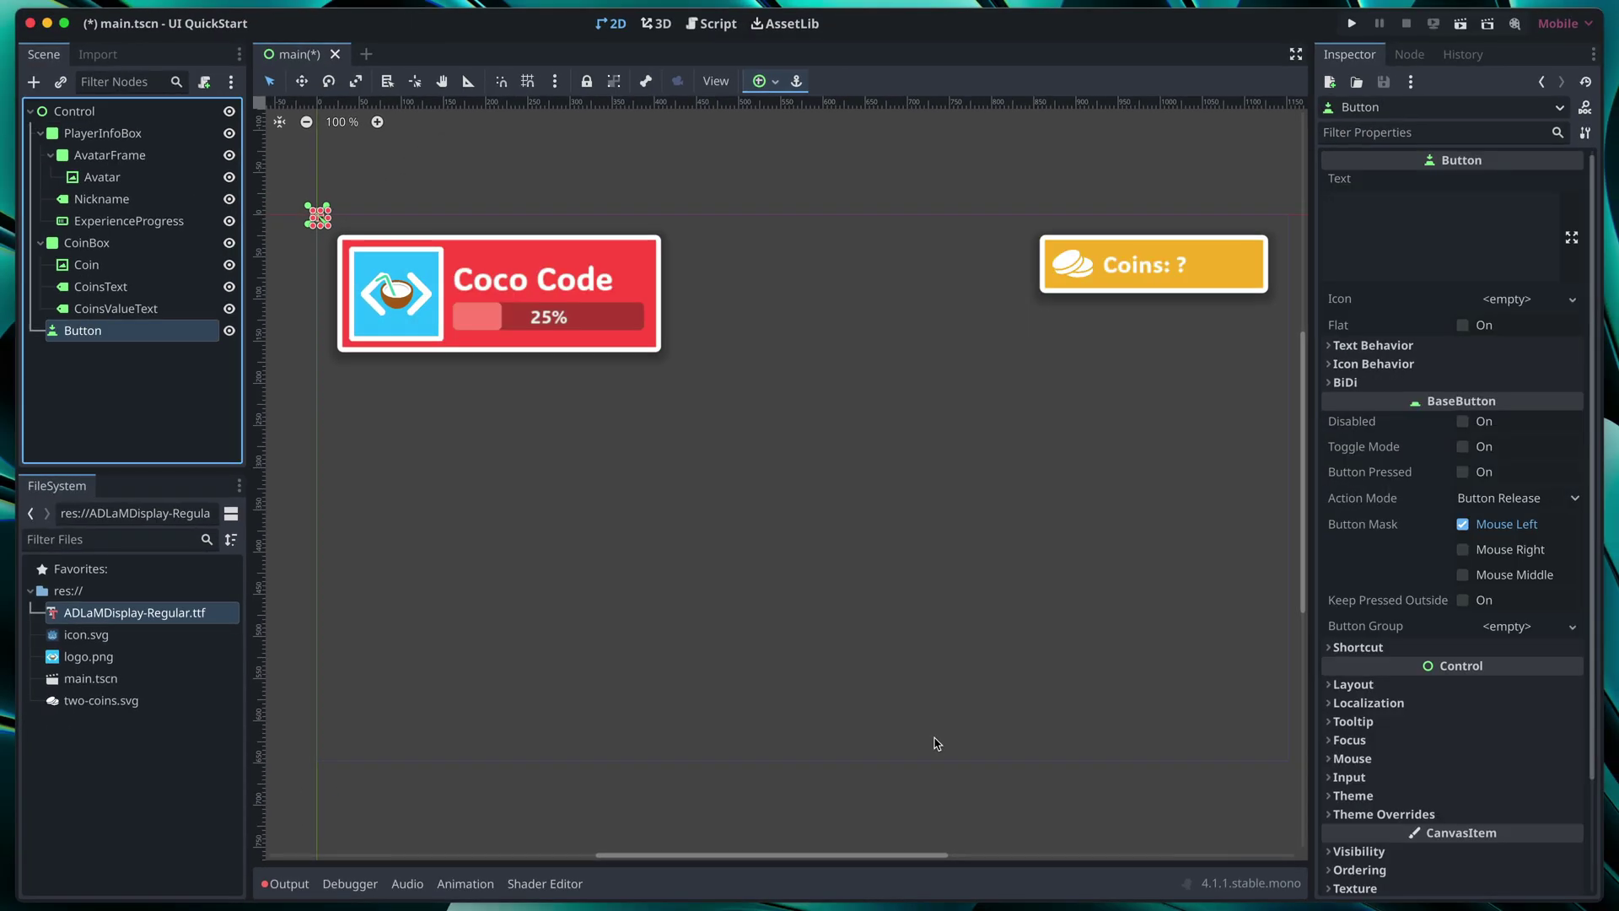
drag(142, 123, 518, 223)
drag(597, 291, 593, 284)
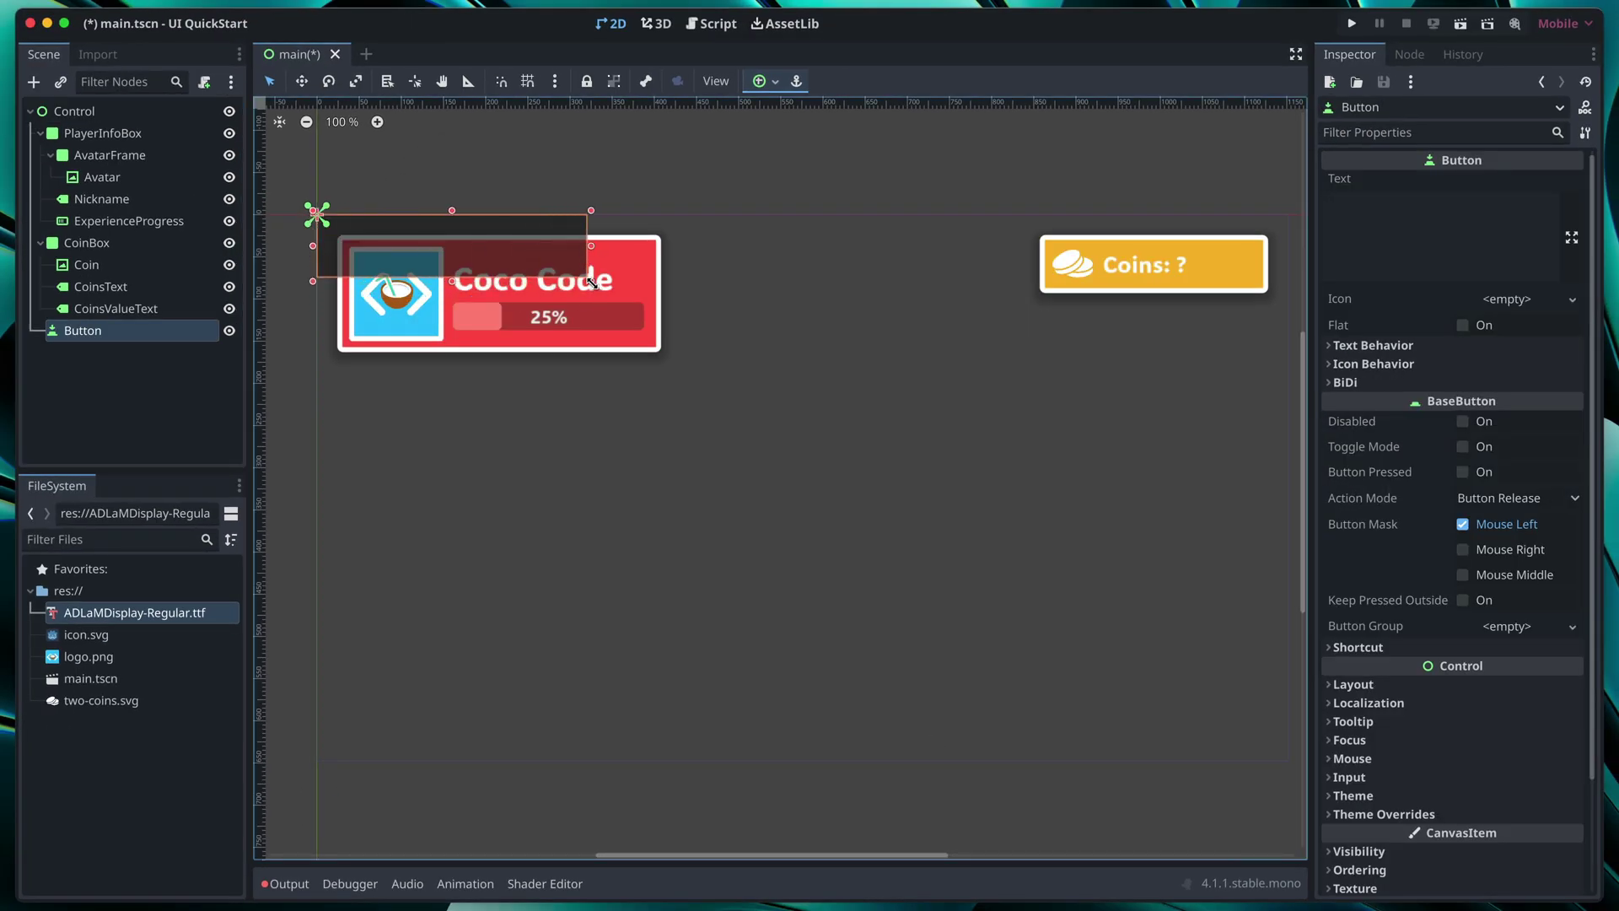
click(760, 82)
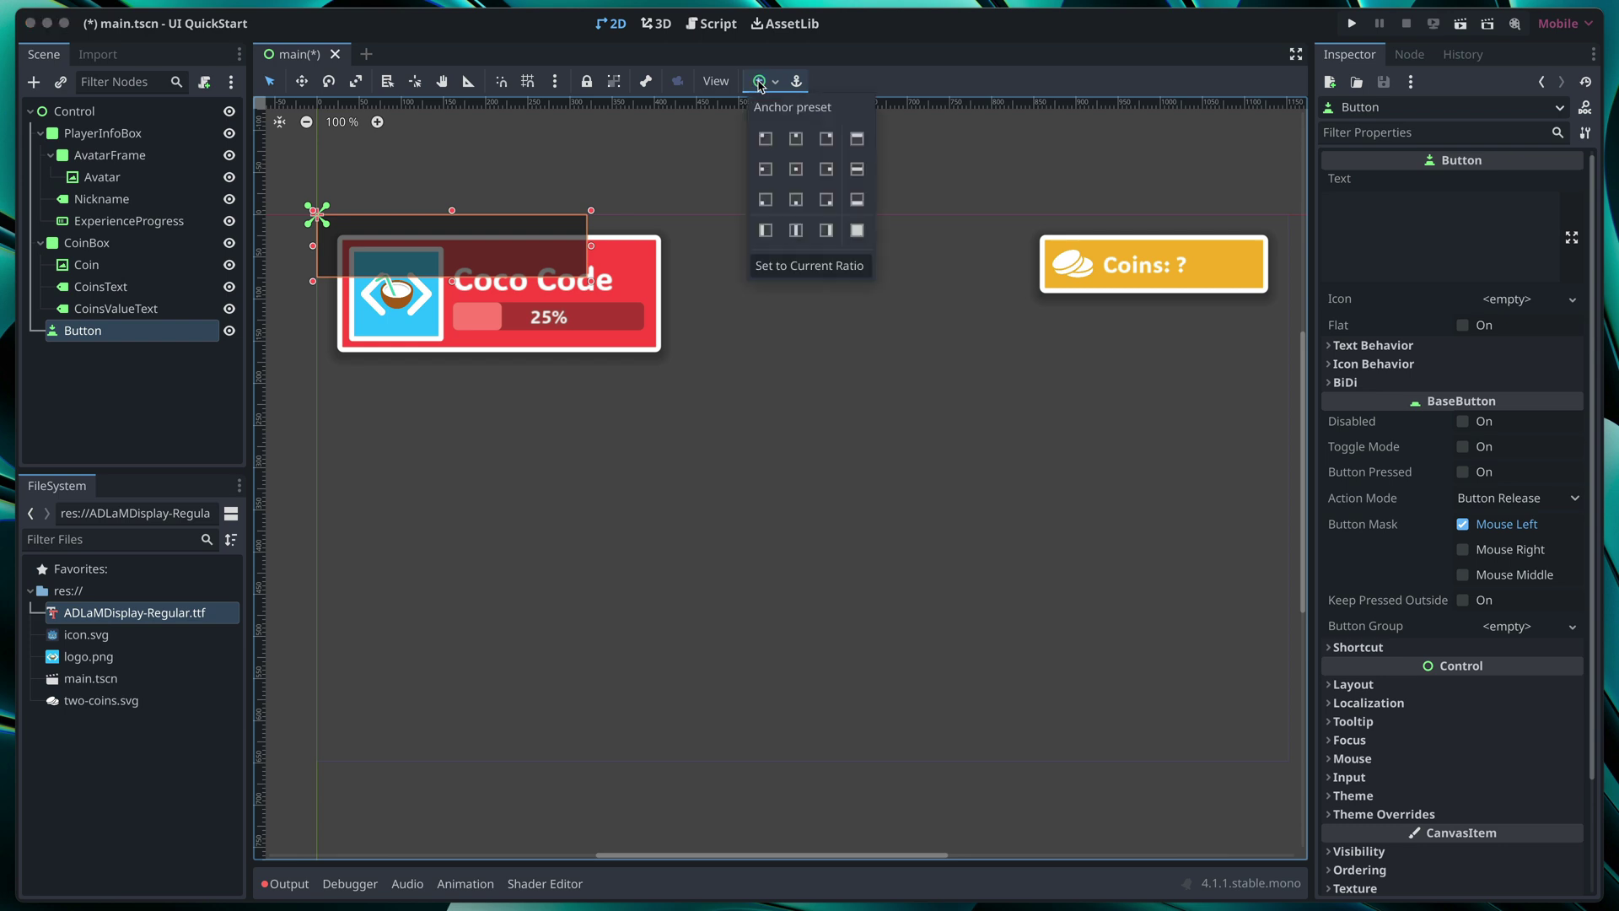
click(795, 168)
Step: Rename it GrantCoinsButton with text 'Grant coins' and a 24 px font size override
double_click(91, 330)
text(GrantCoinsButton)
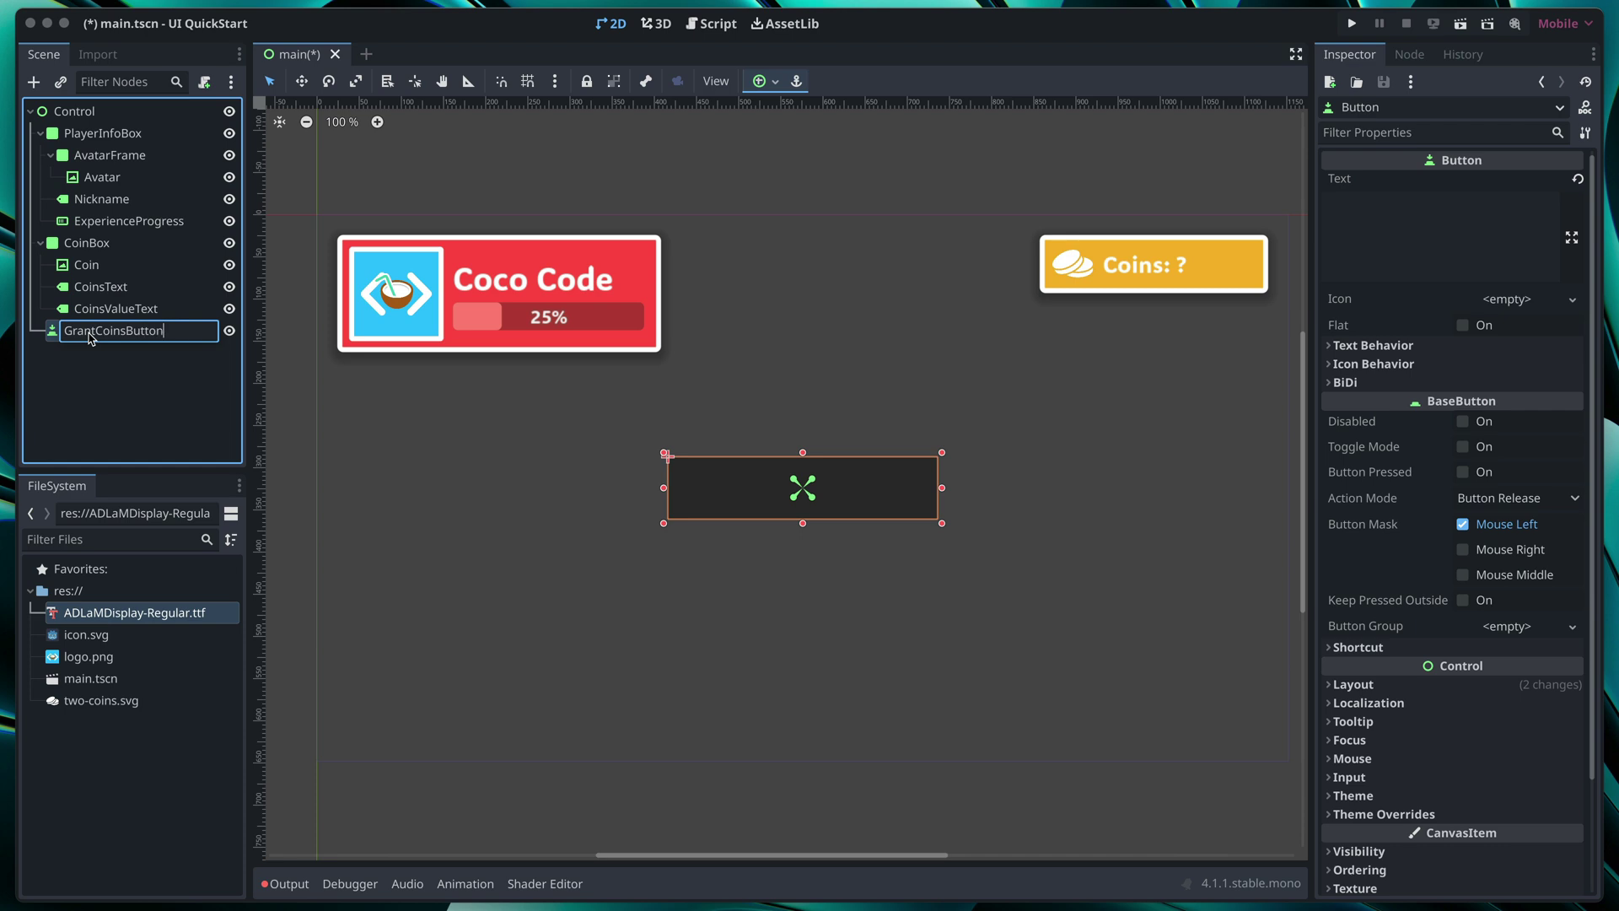
click(1376, 229)
text(Grant co)
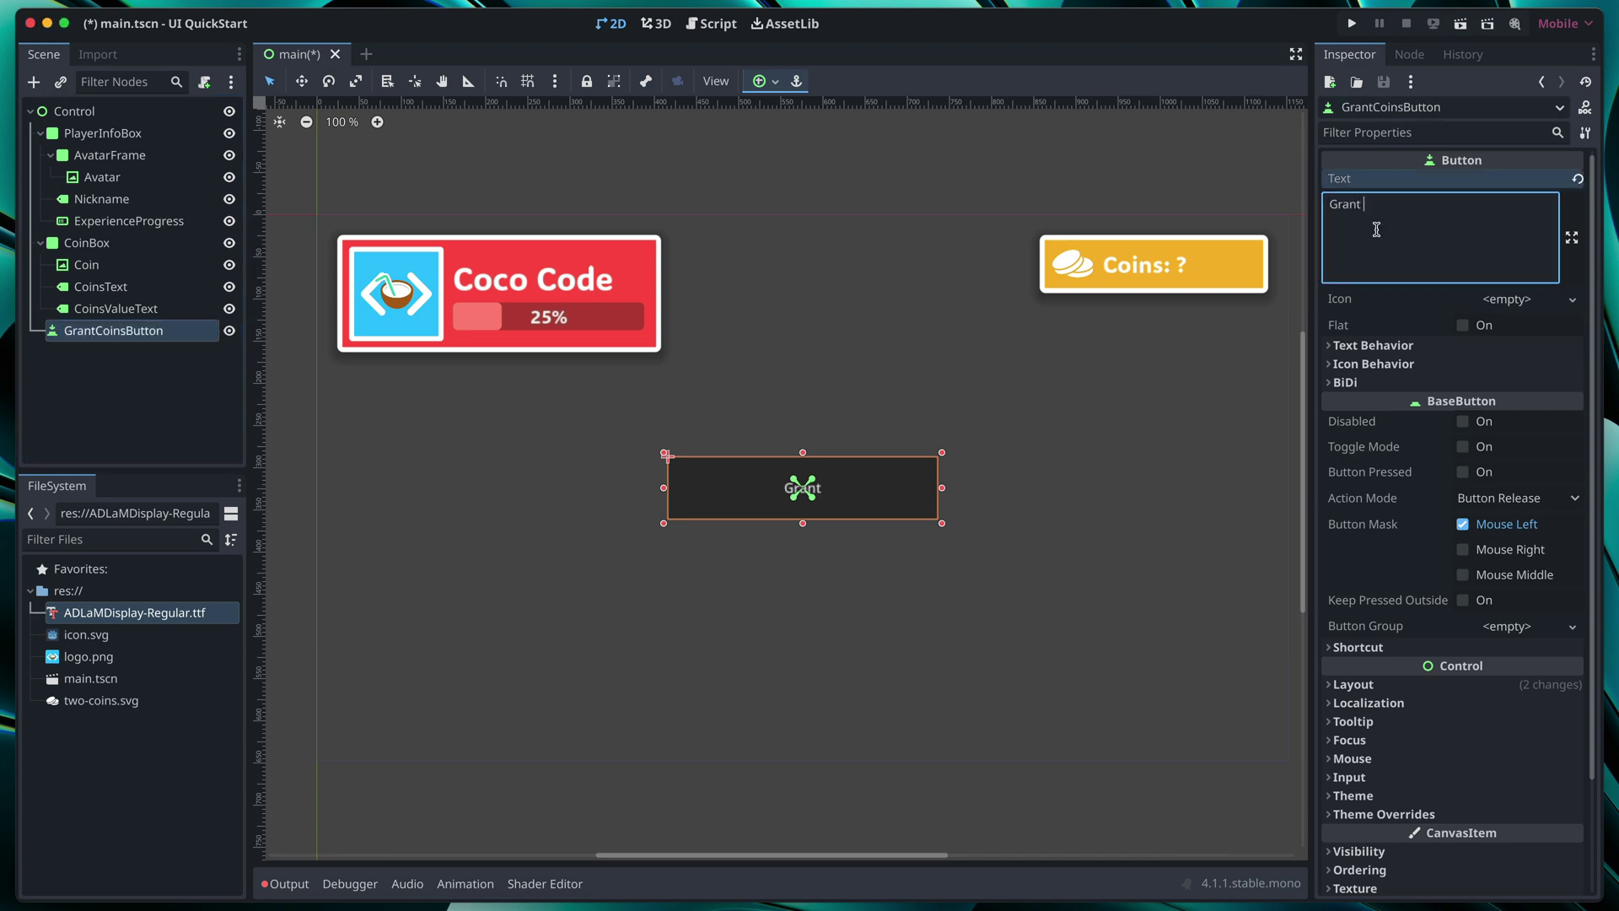
text(ins)
click(1572, 679)
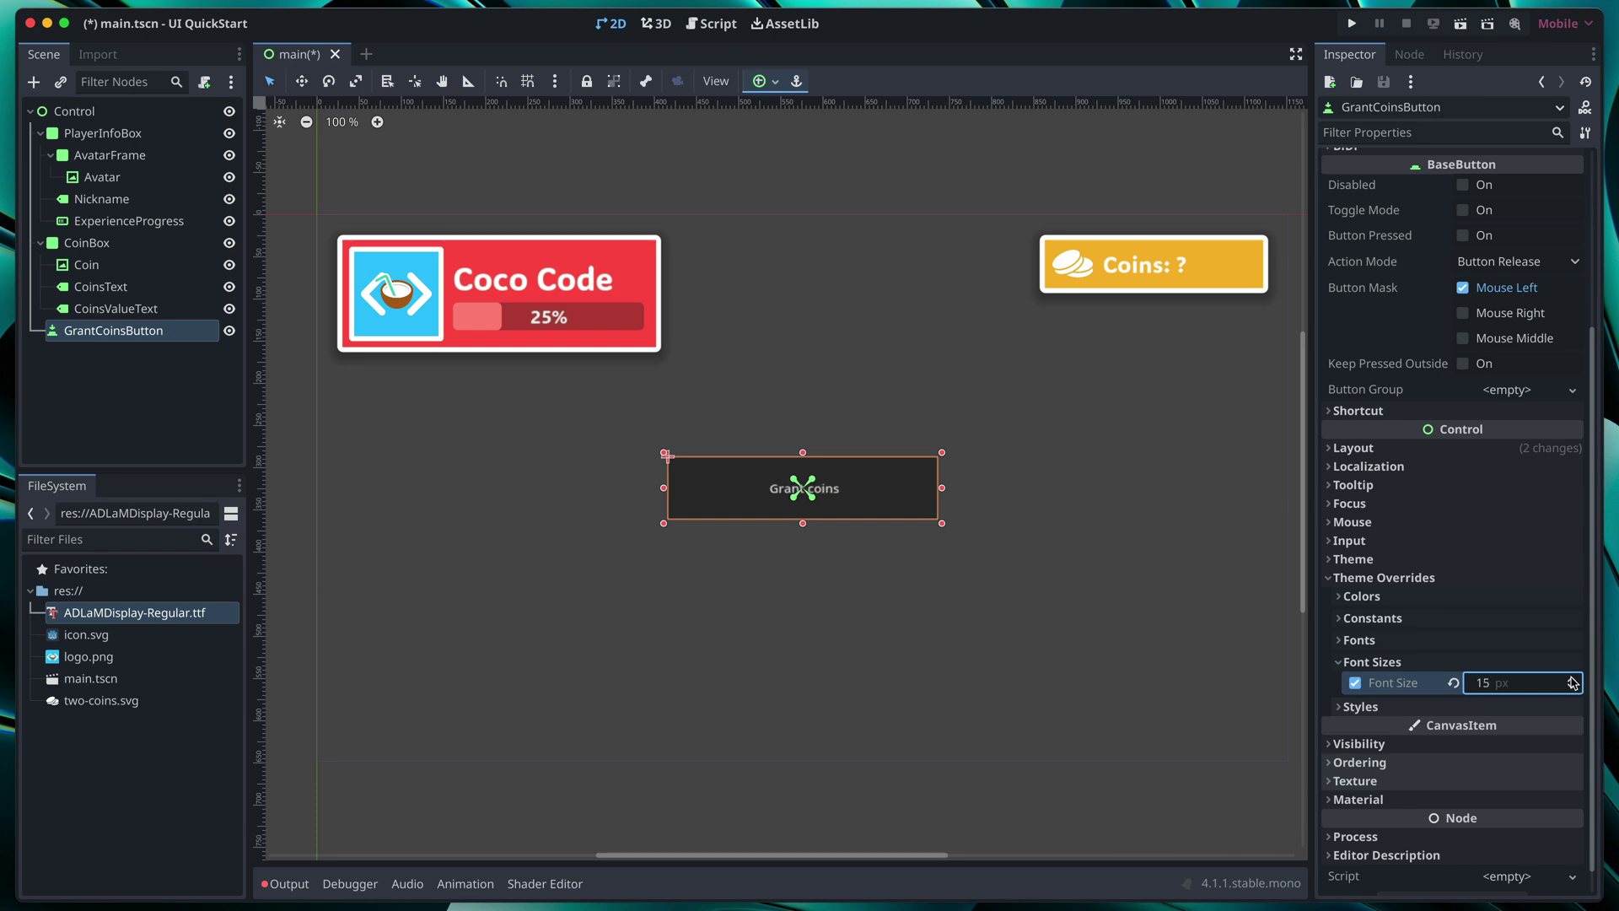
click(1572, 679)
click(1572, 679)
click(1572, 679)
click(1572, 678)
scroll(1508, 563, up, 5)
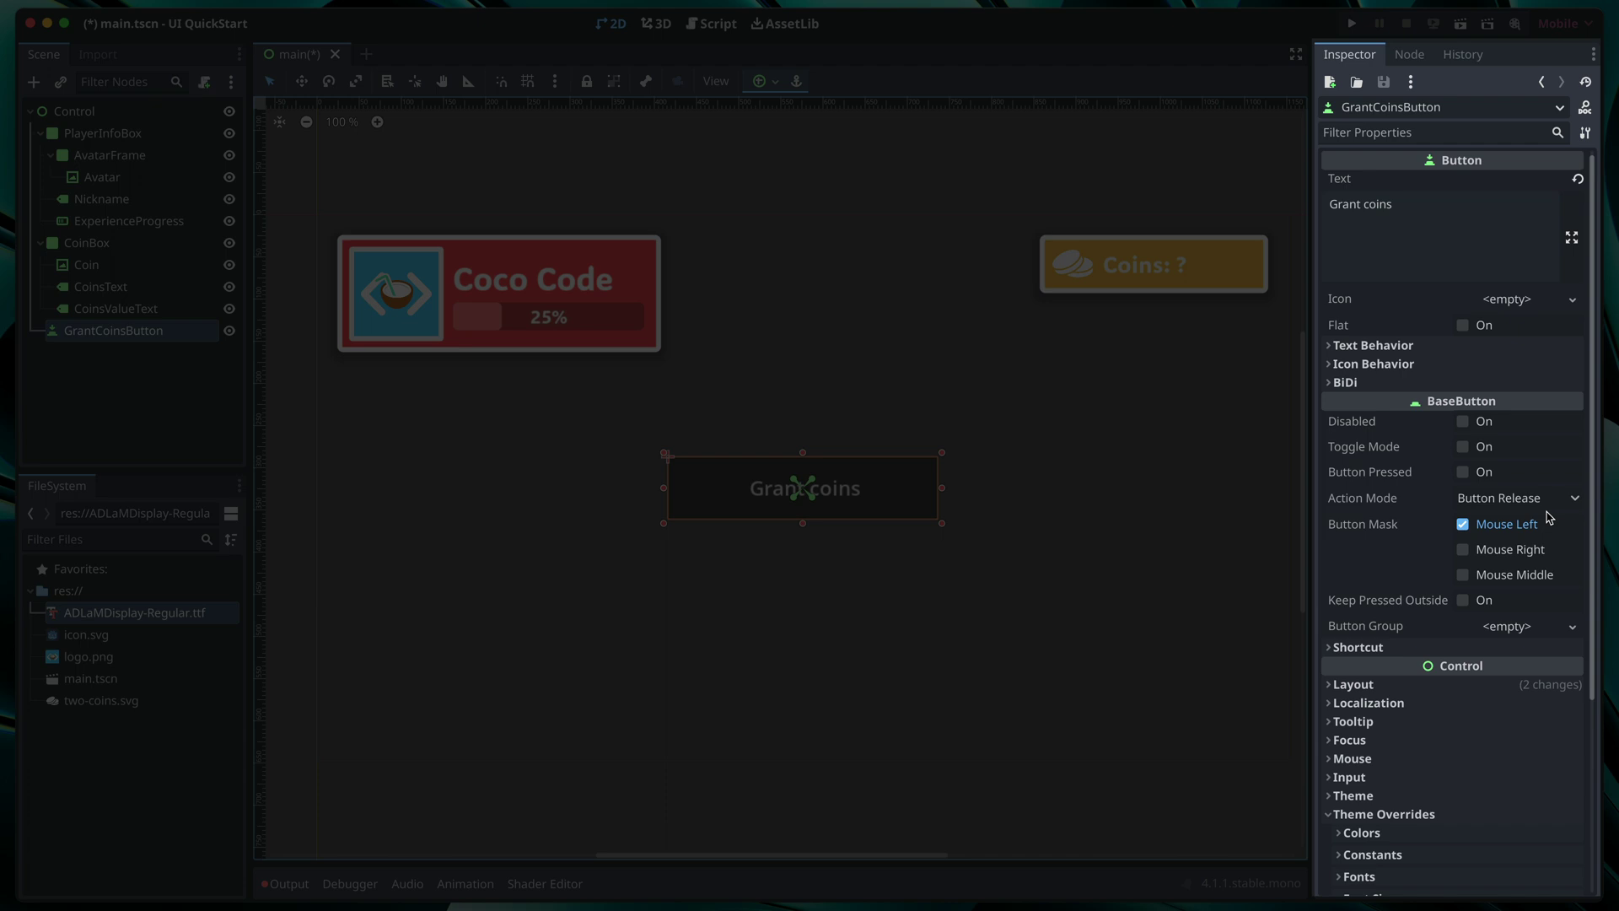
click(1528, 647)
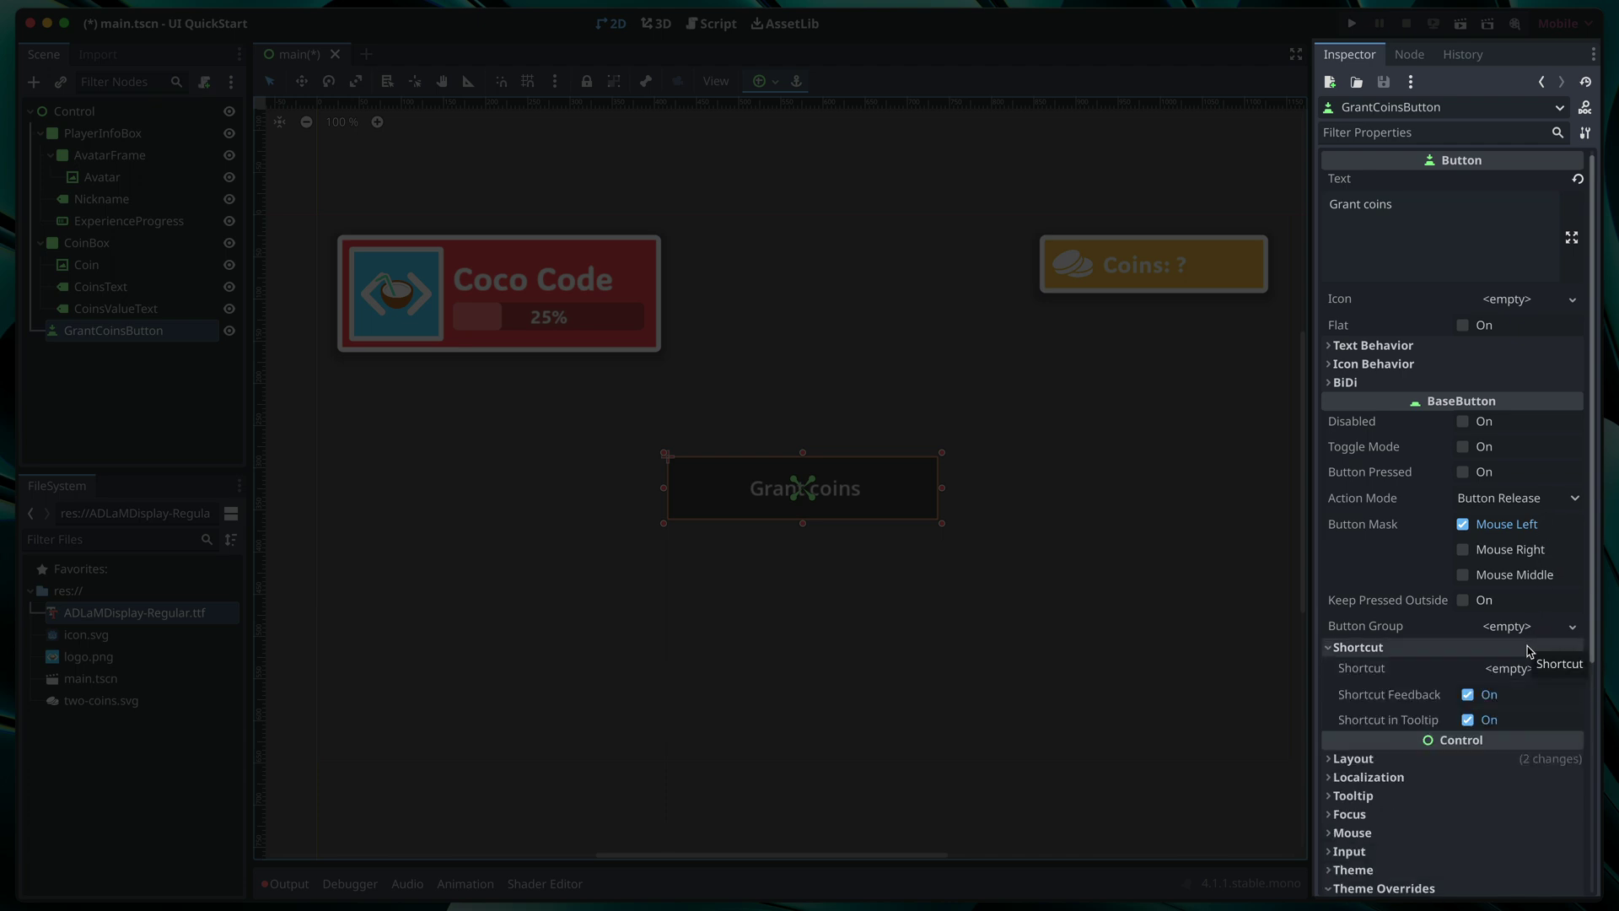
scroll(1530, 651, down, 3)
scroll(1530, 651, down, 1)
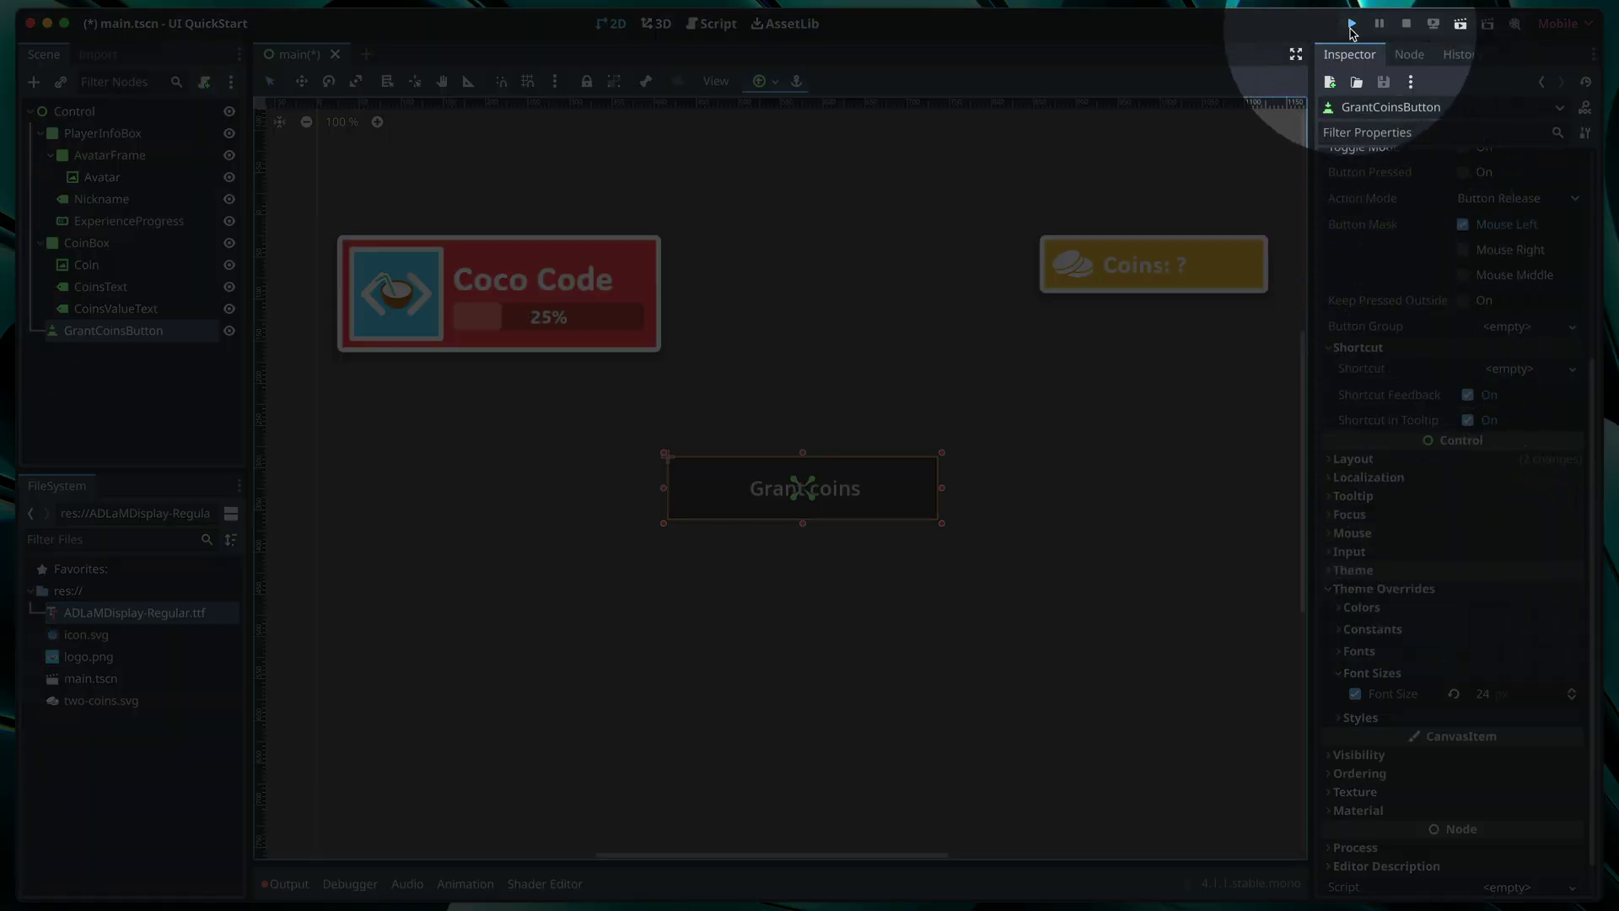
Step: Run the game with main.tscn as the main scene and resize its window
click(1351, 25)
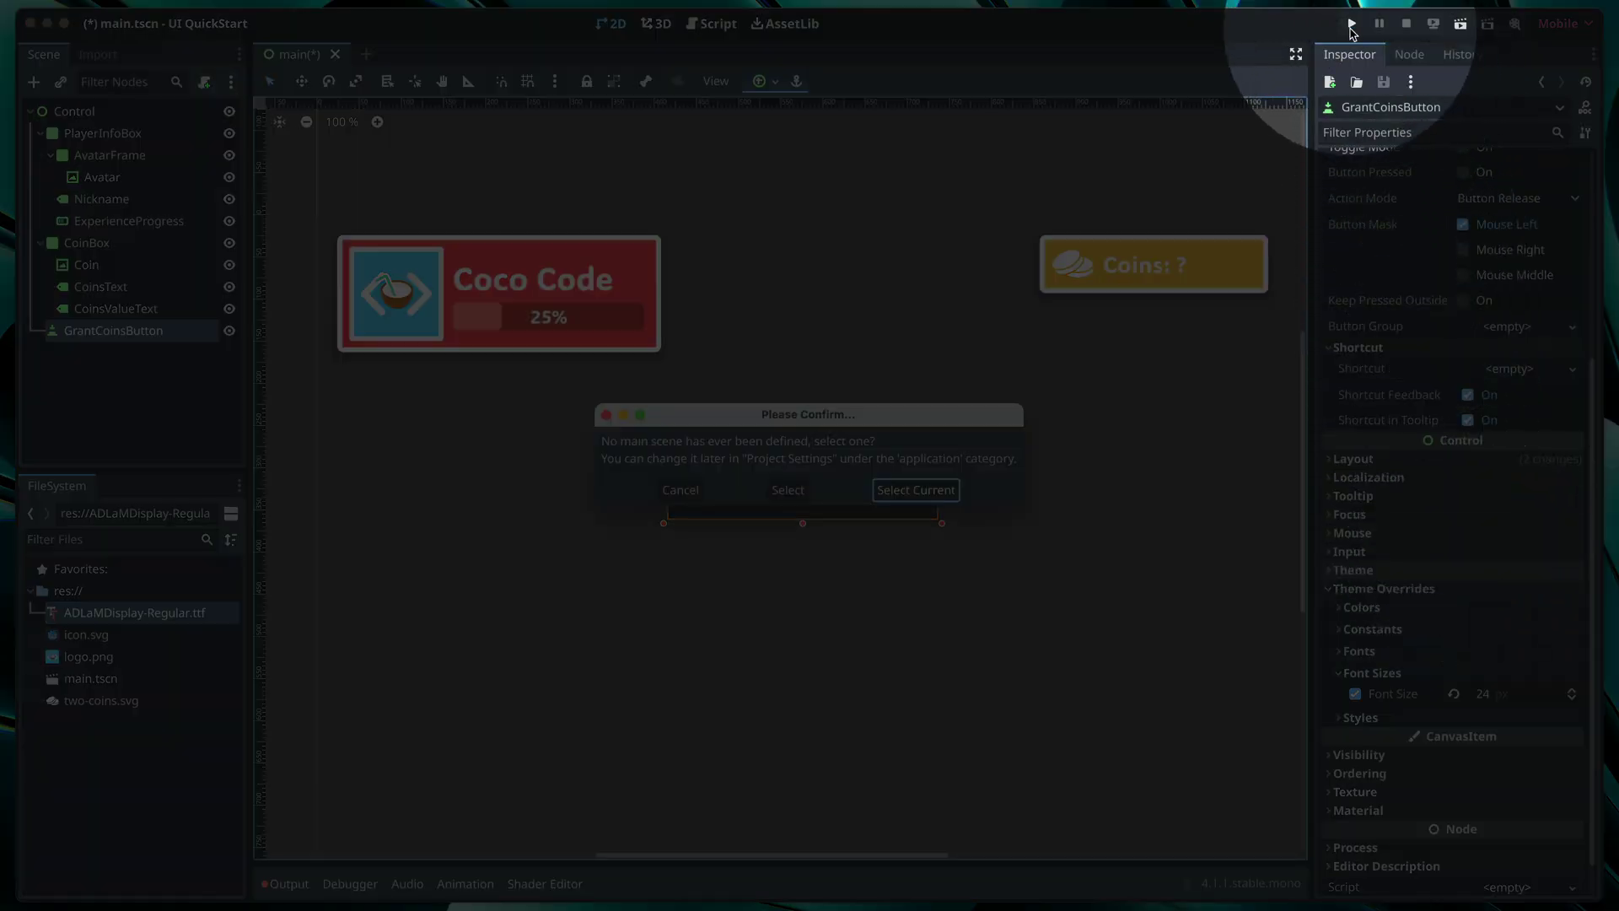
click(933, 491)
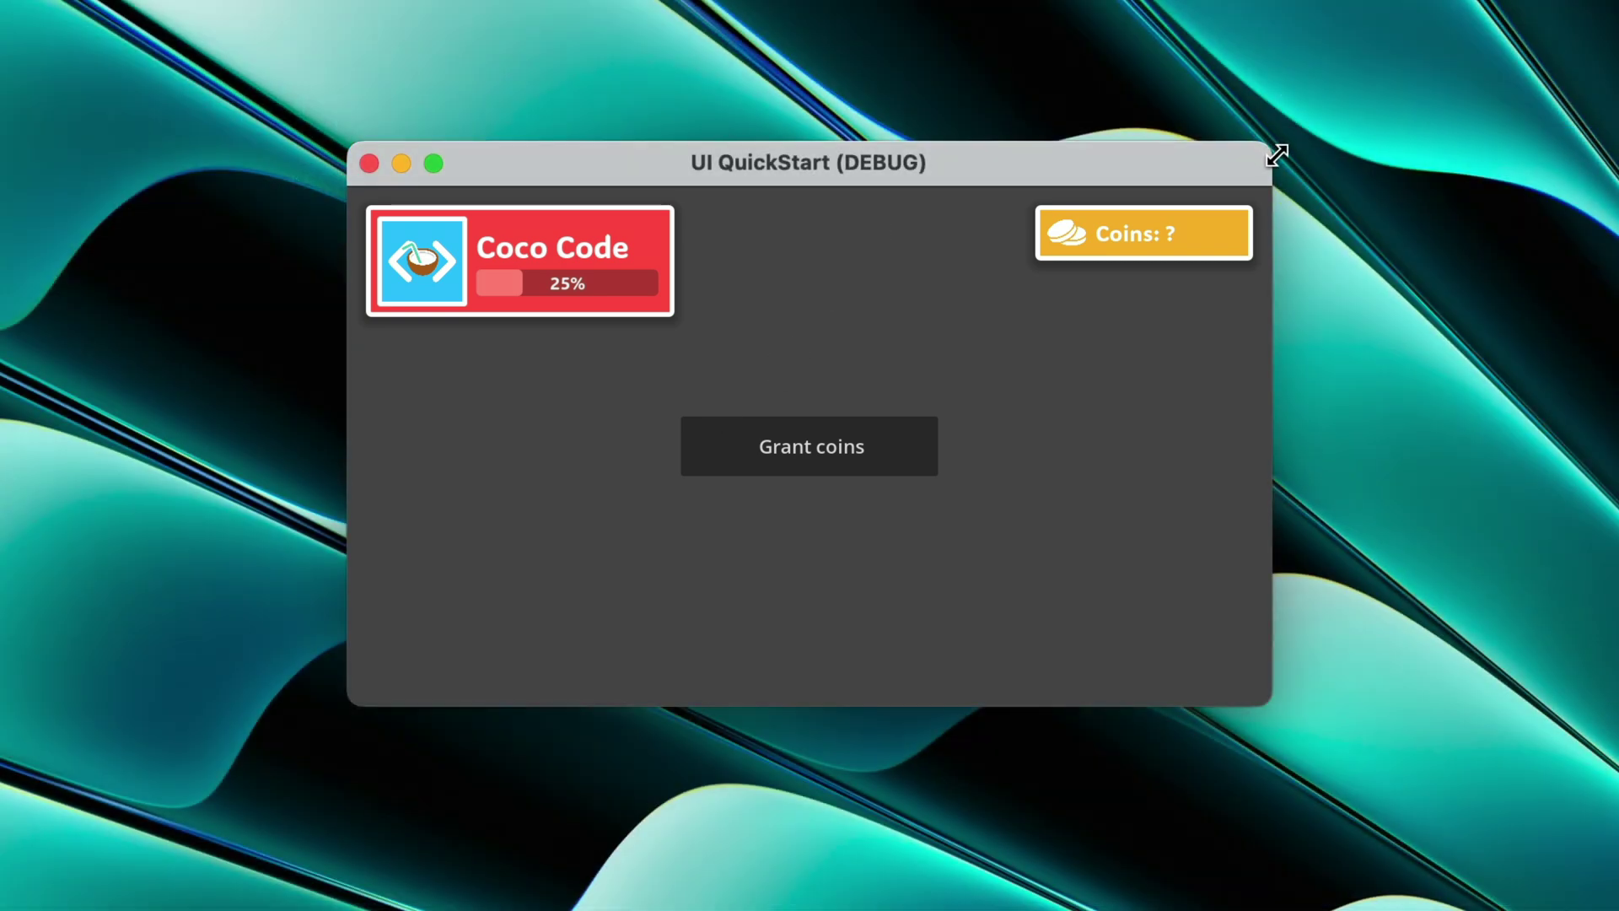
drag(1271, 144, 1405, 233)
drag(1220, 257, 1027, 315)
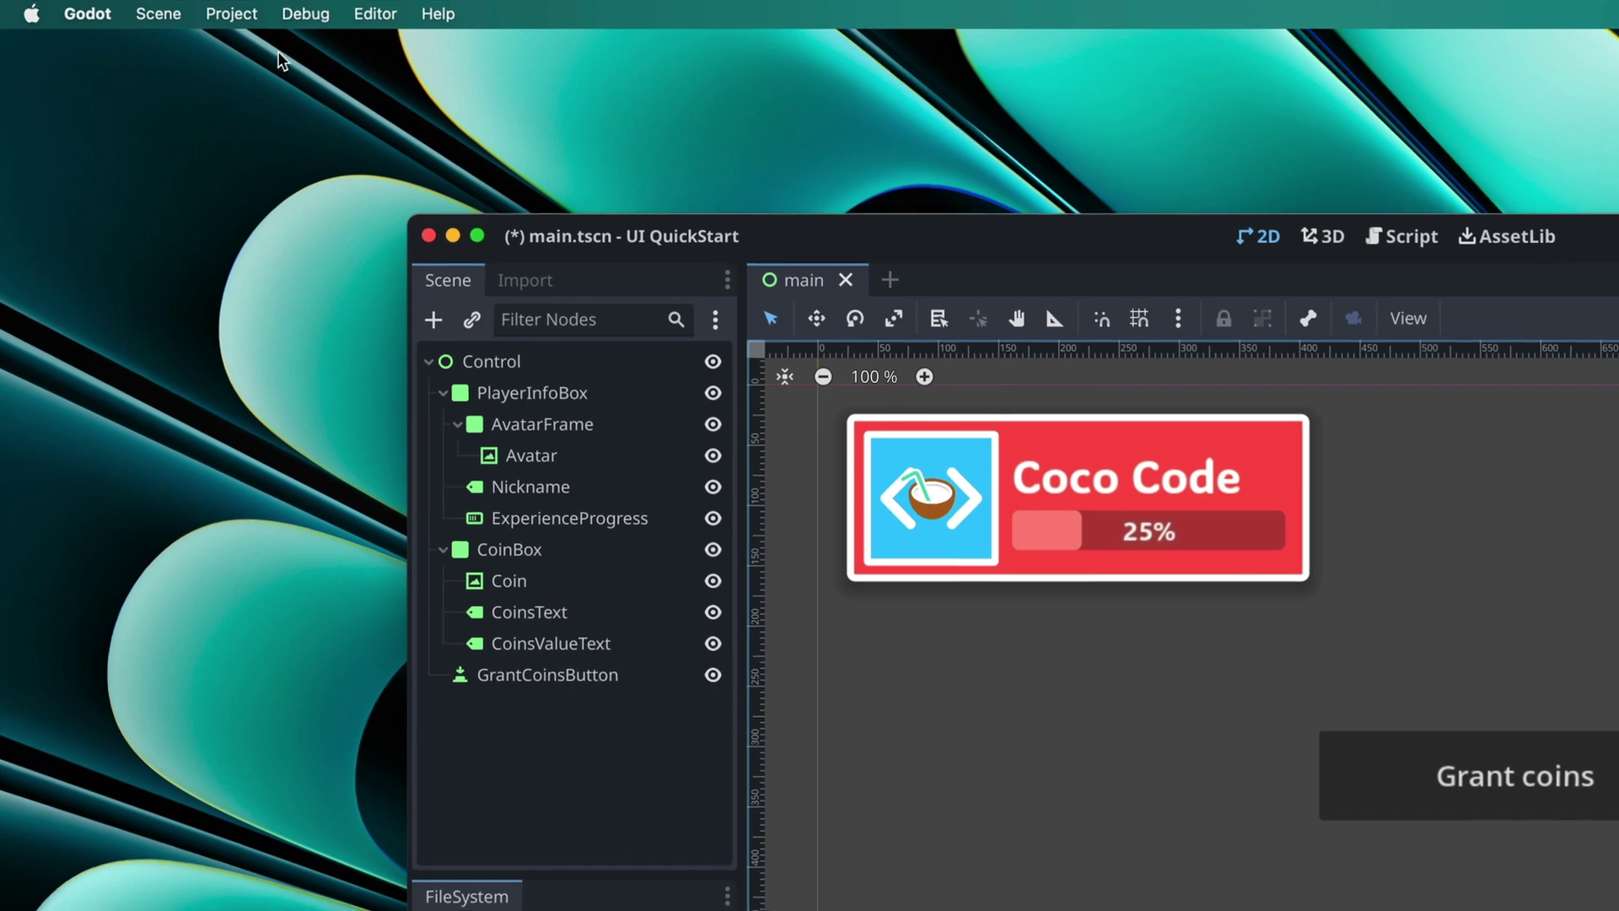
Step: Set Project Settings Display > Window Stretch Mode to canvas_items and test by resizing the game window
click(232, 14)
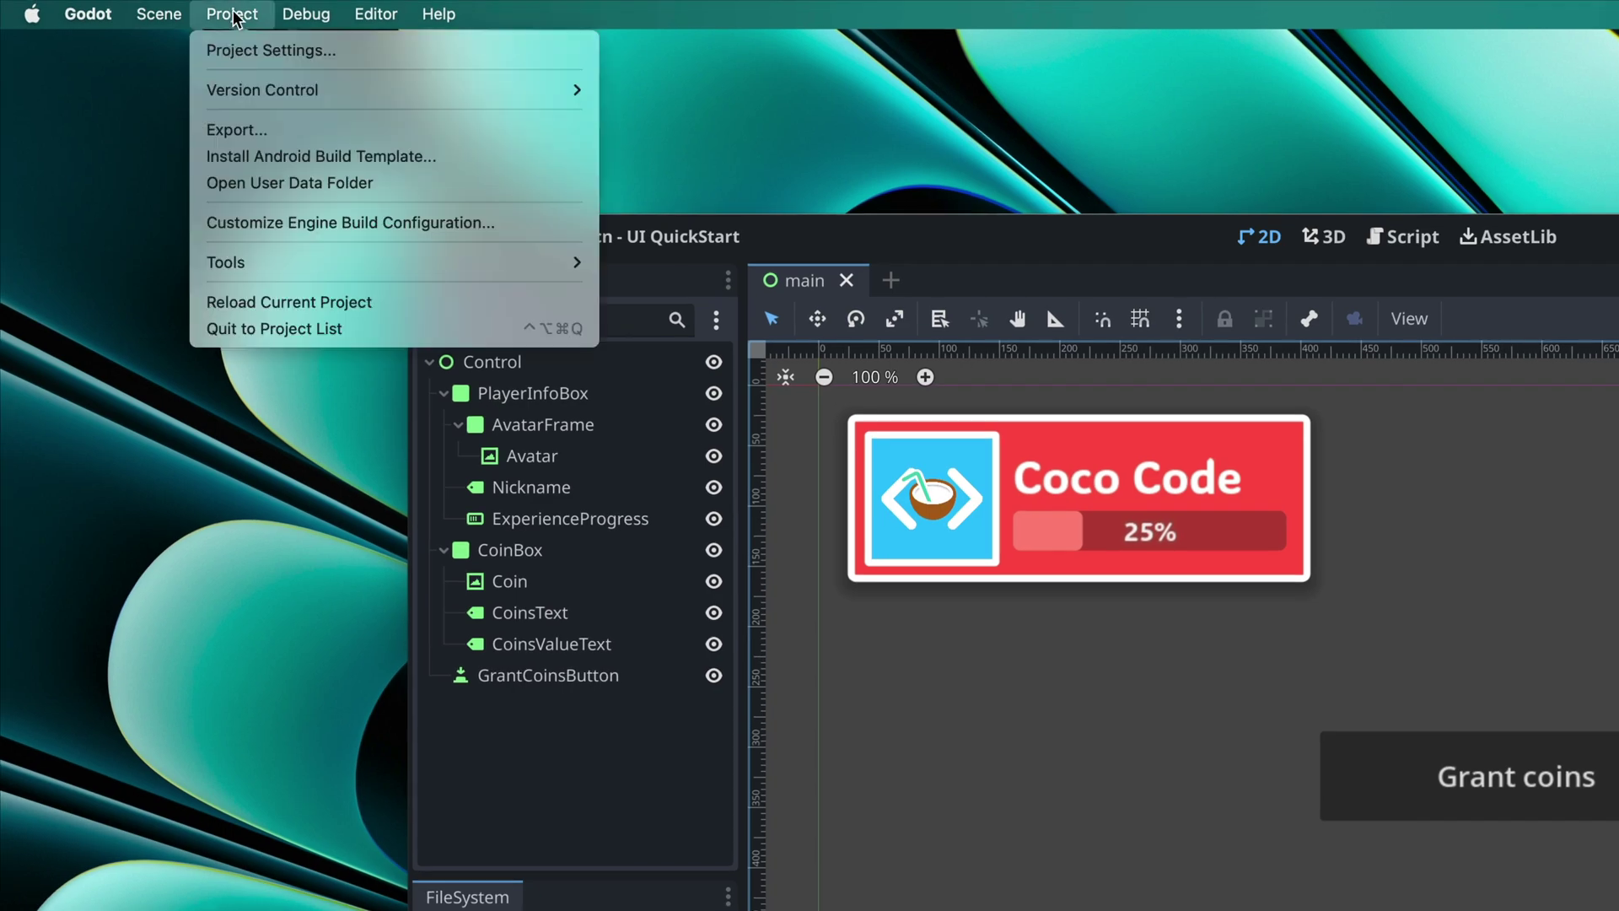
click(245, 50)
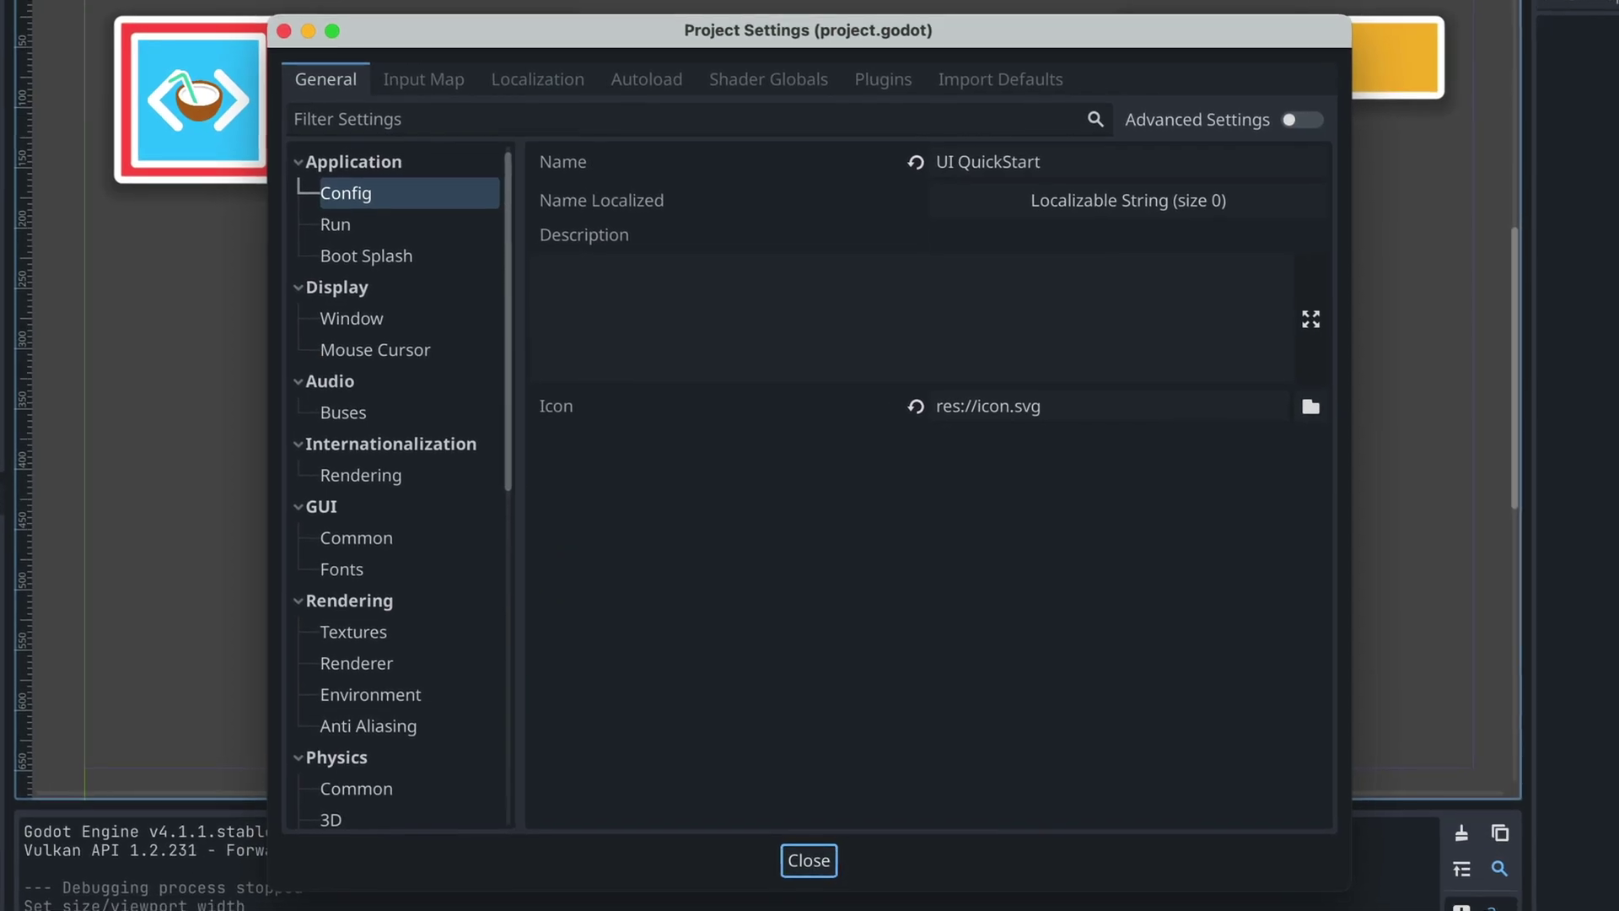
click(352, 318)
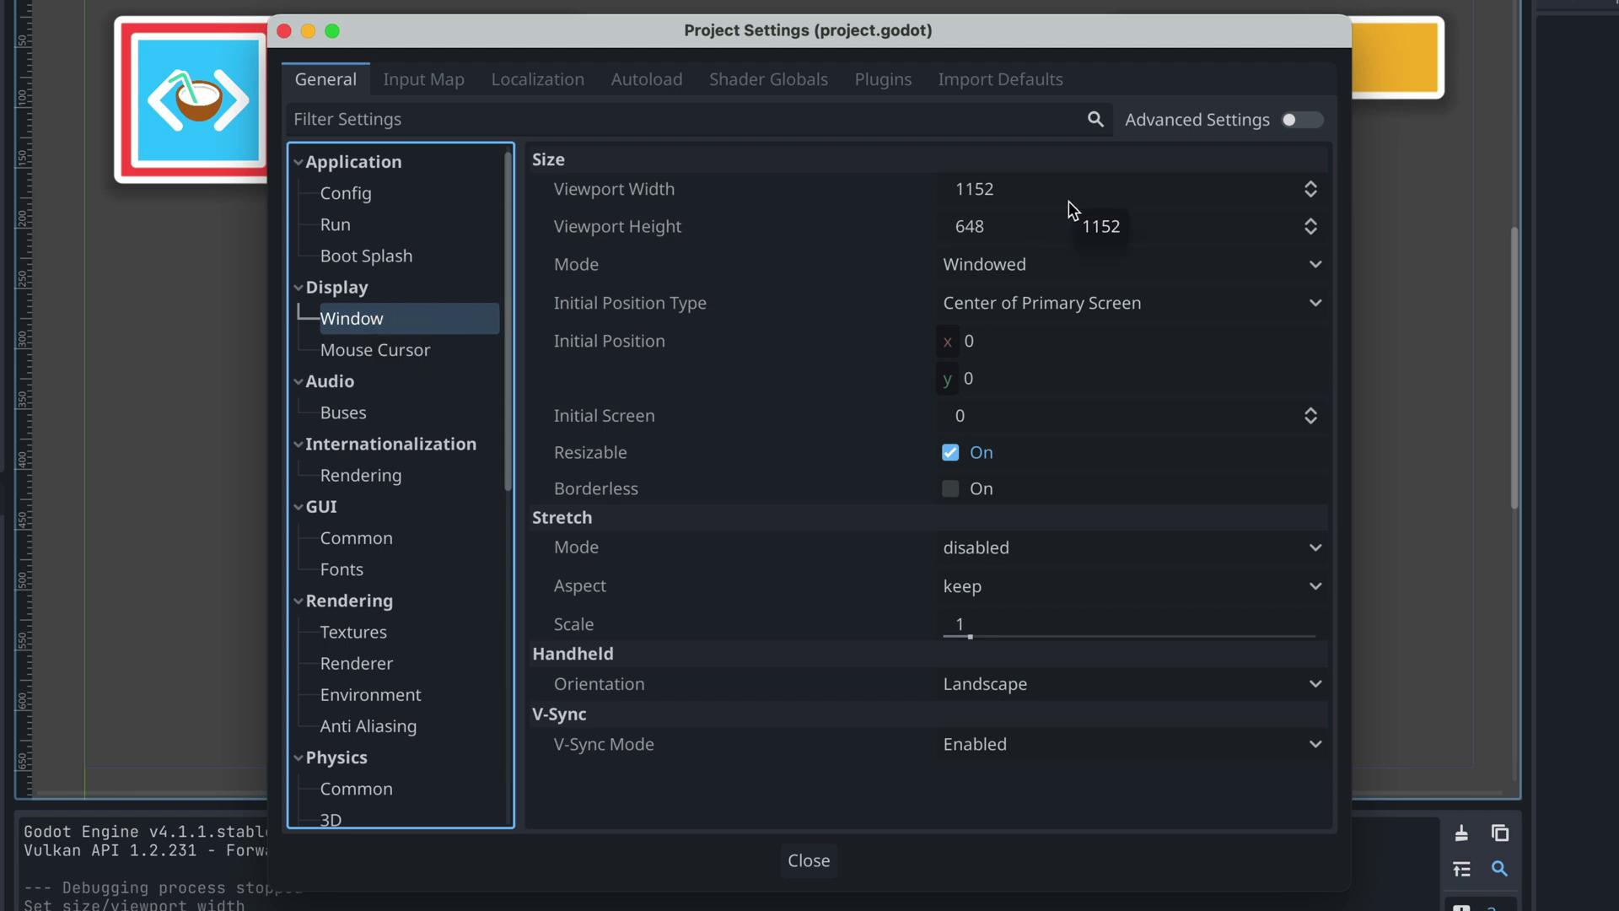
click(1089, 266)
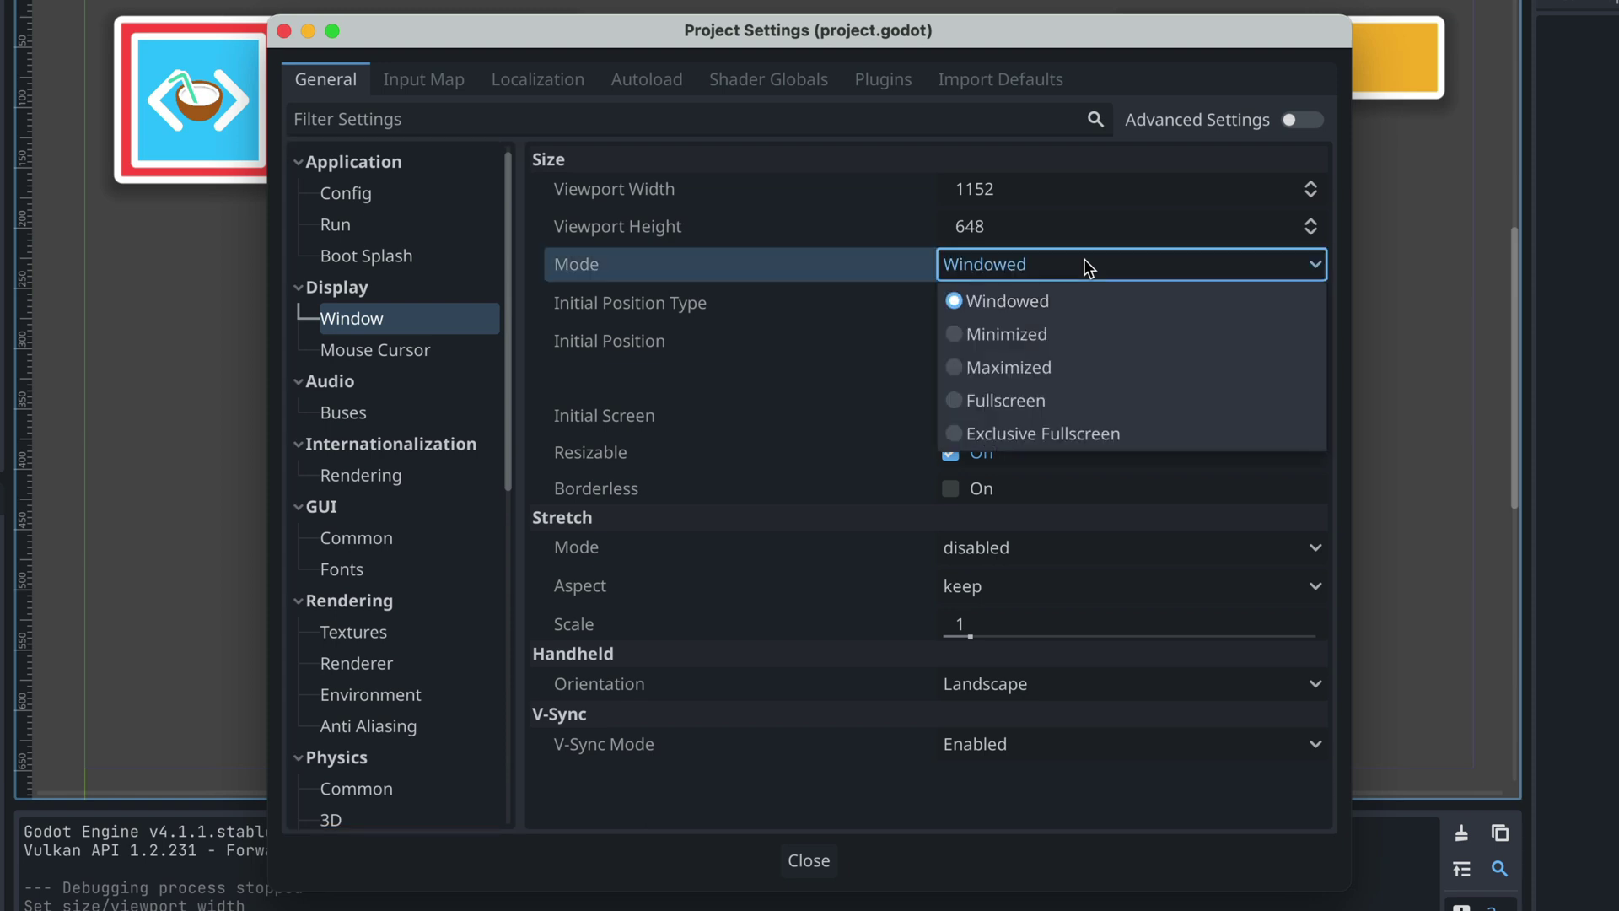
click(1061, 278)
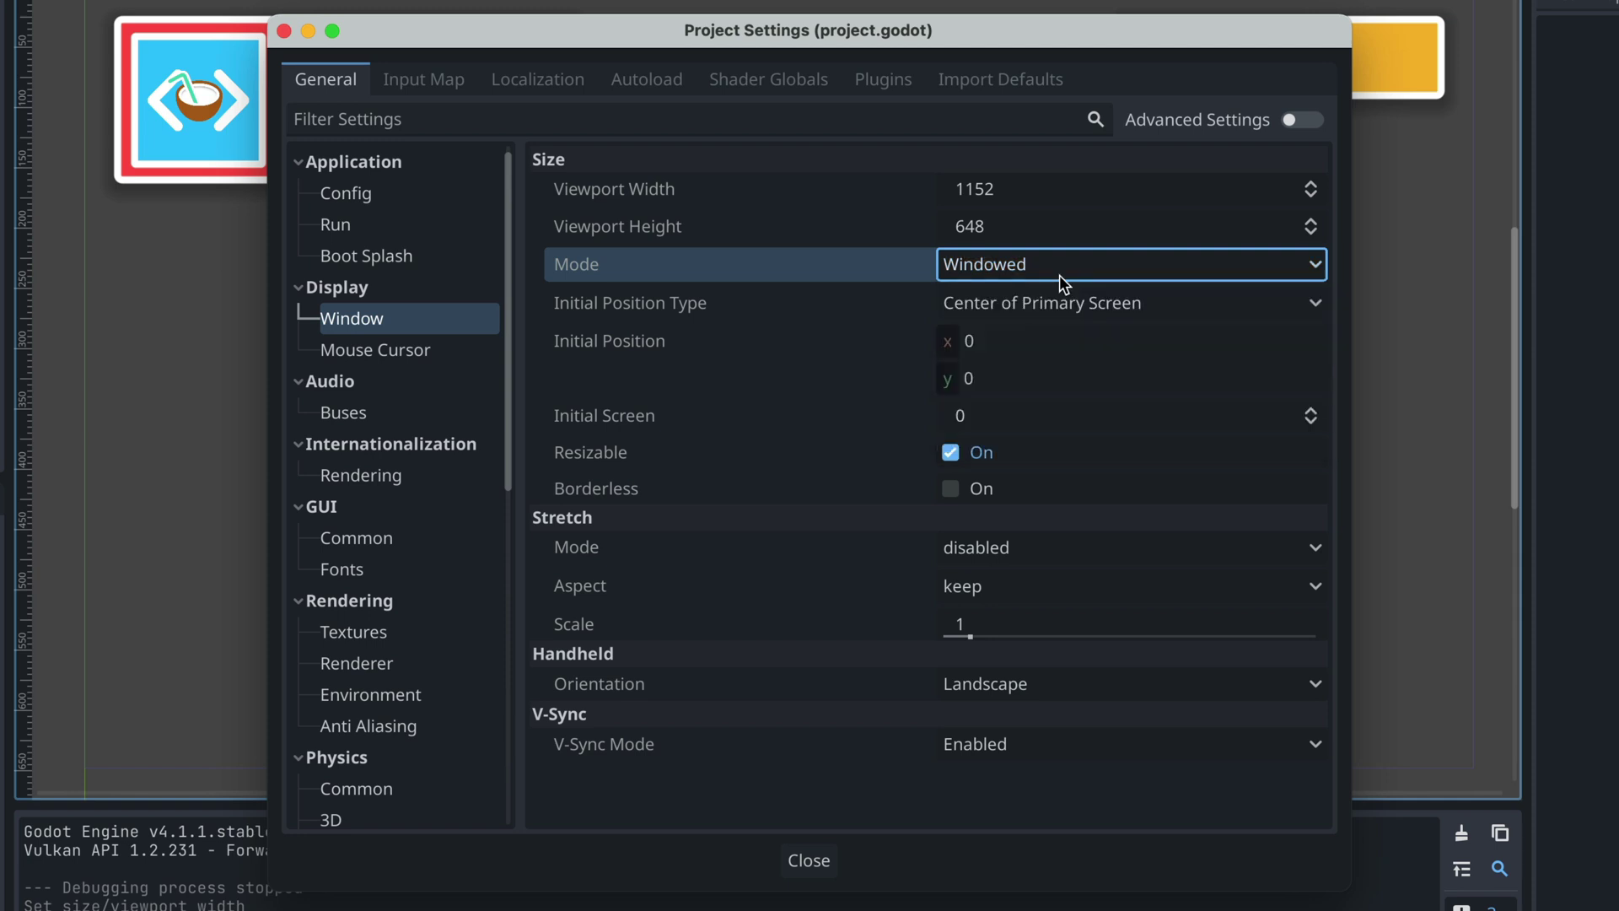
click(1009, 455)
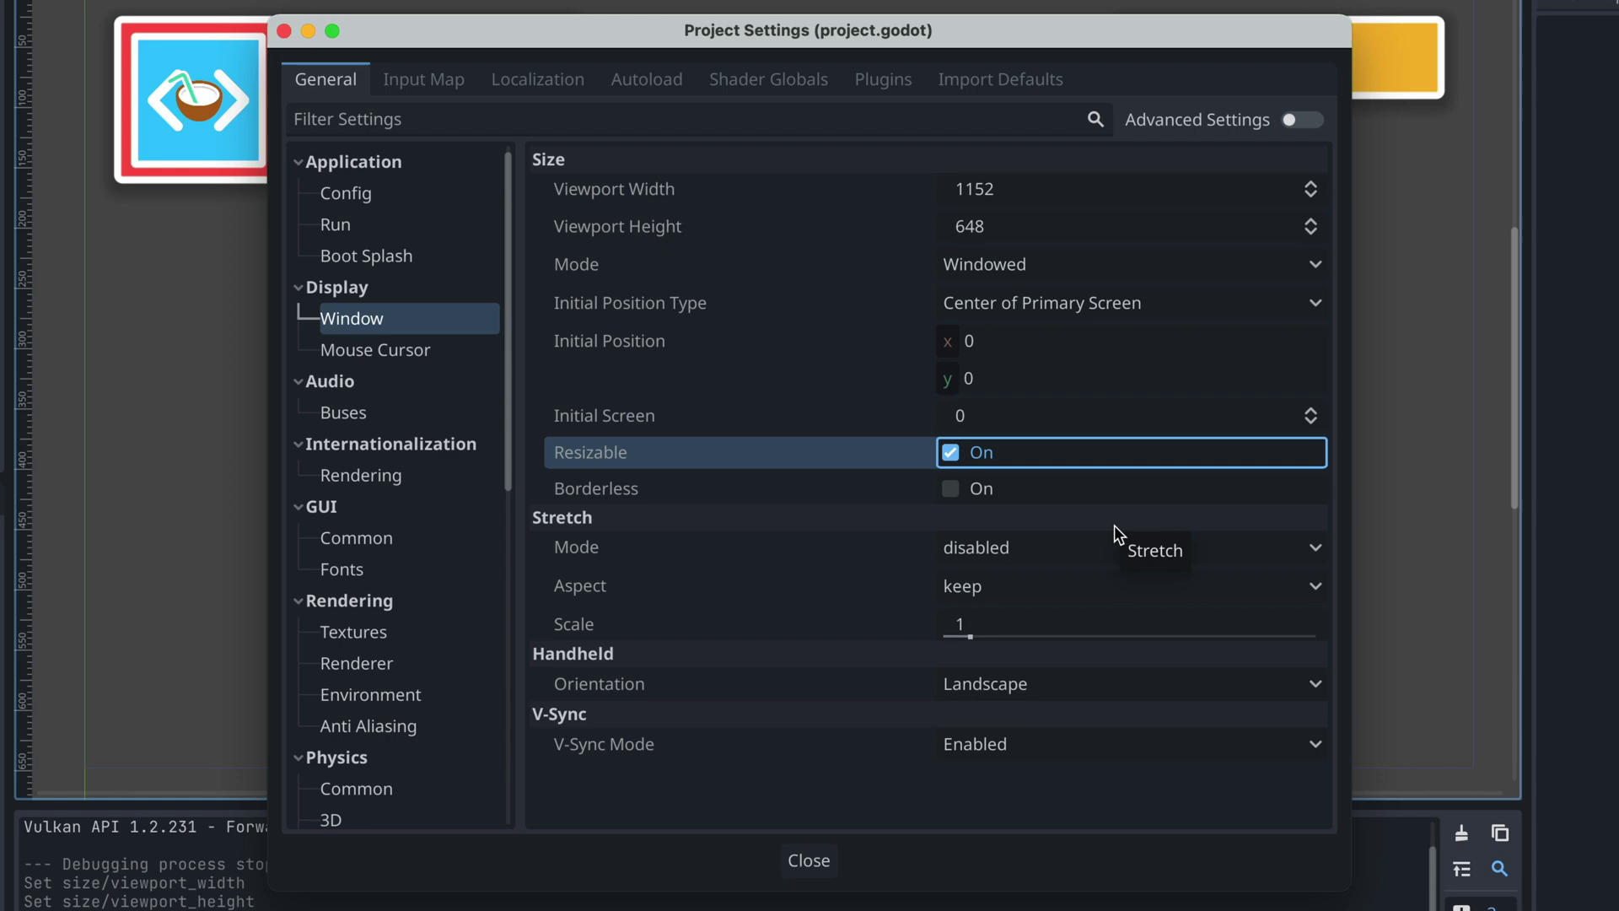
click(1077, 544)
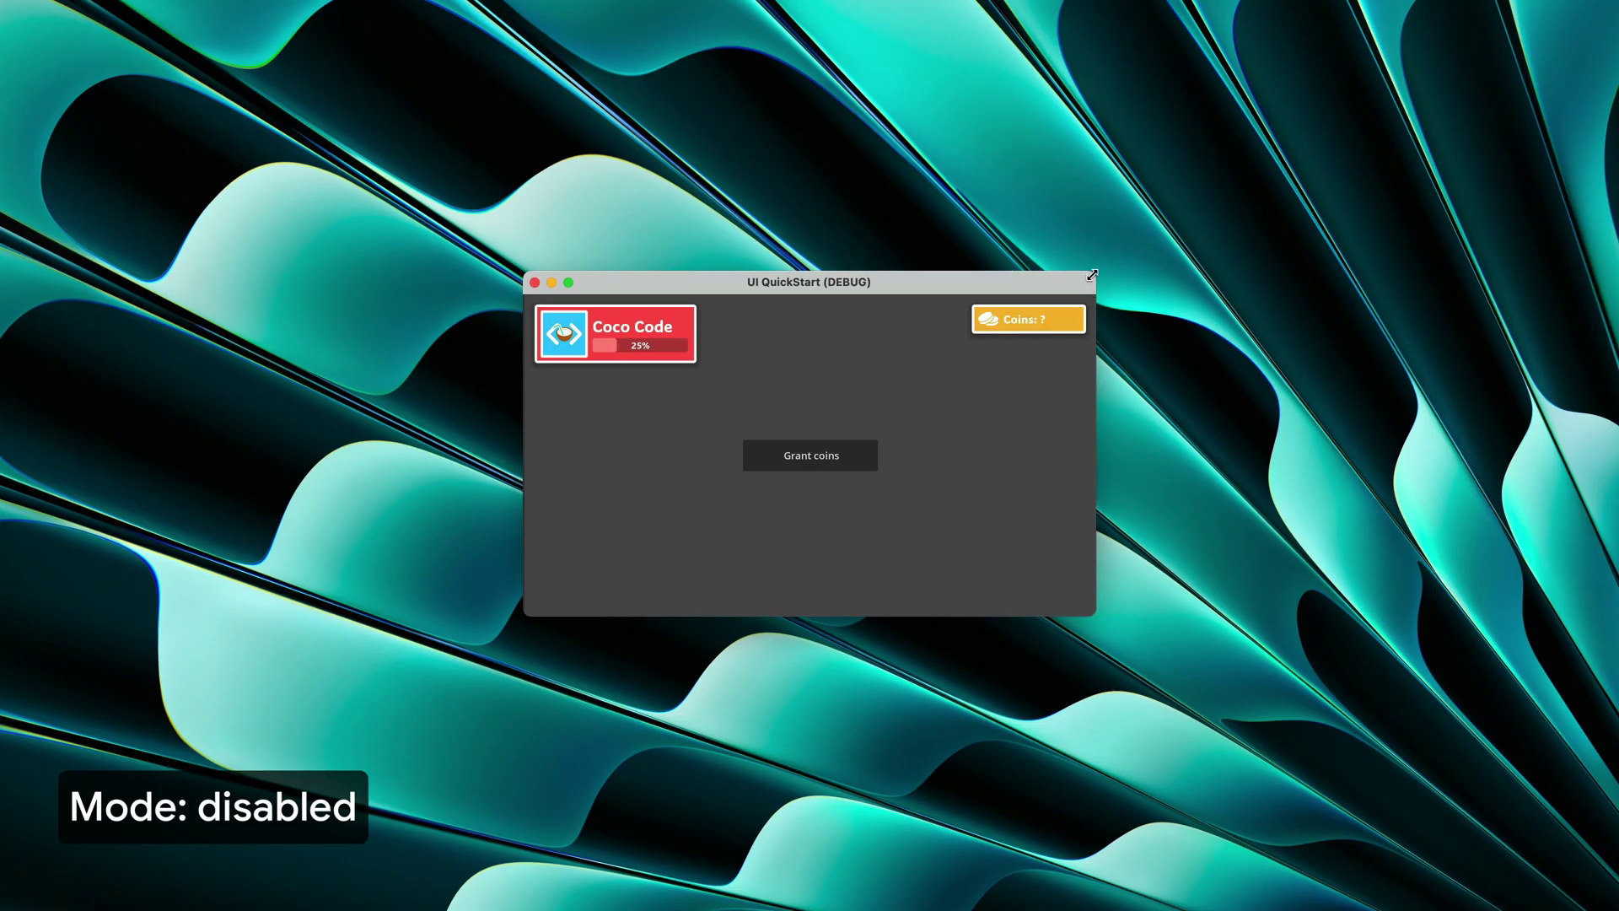
alt+drag(1091, 267, 1417, 82)
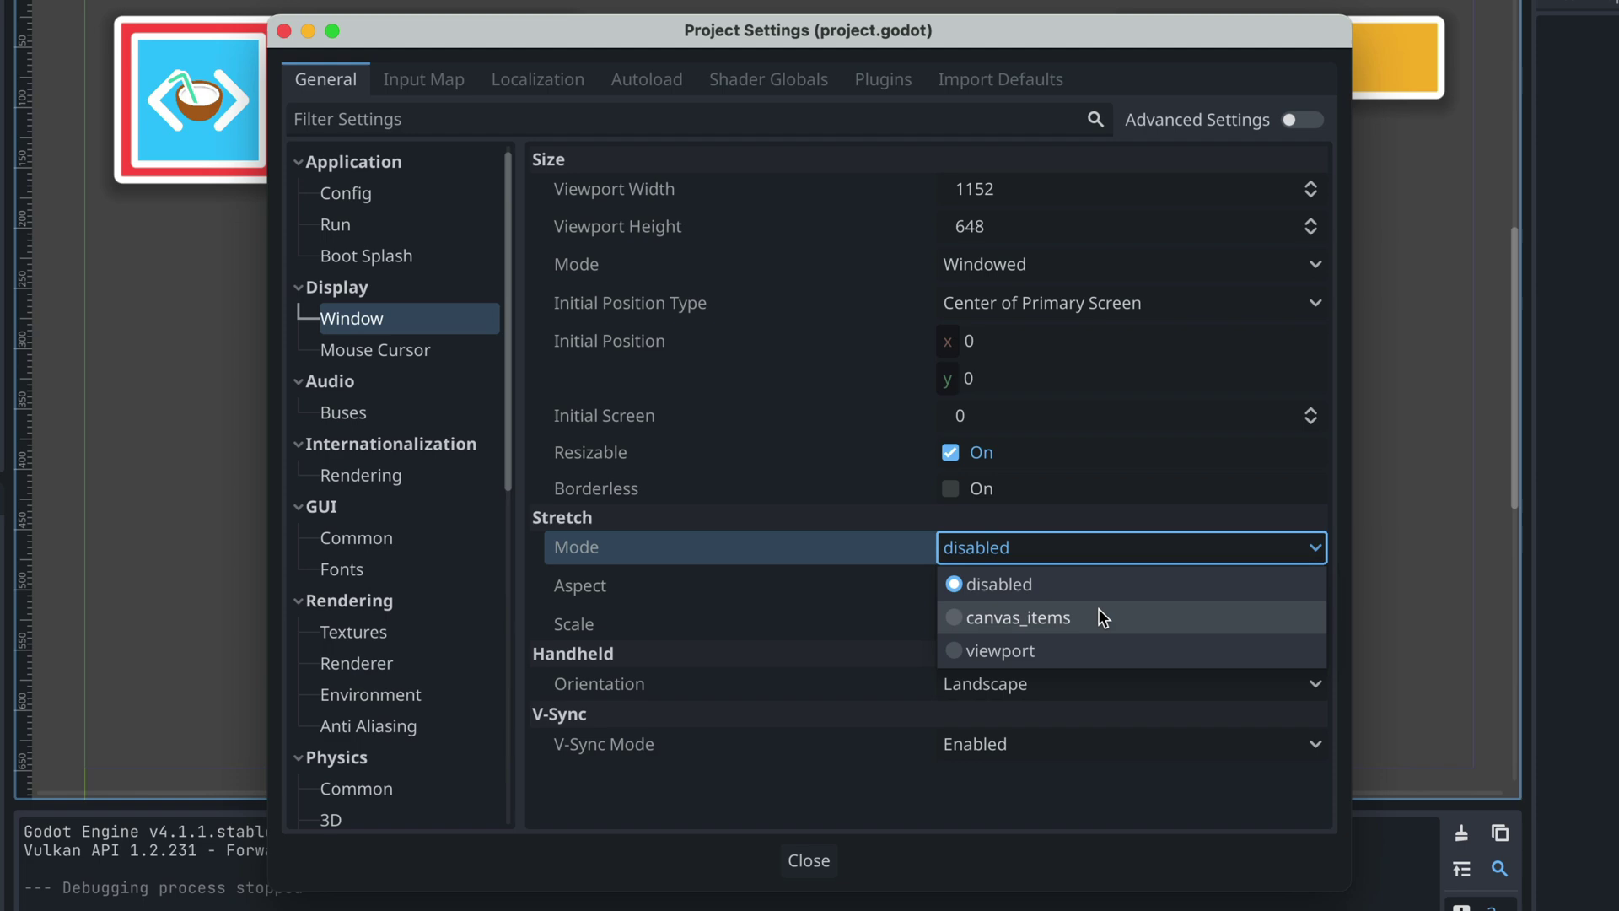
click(1098, 609)
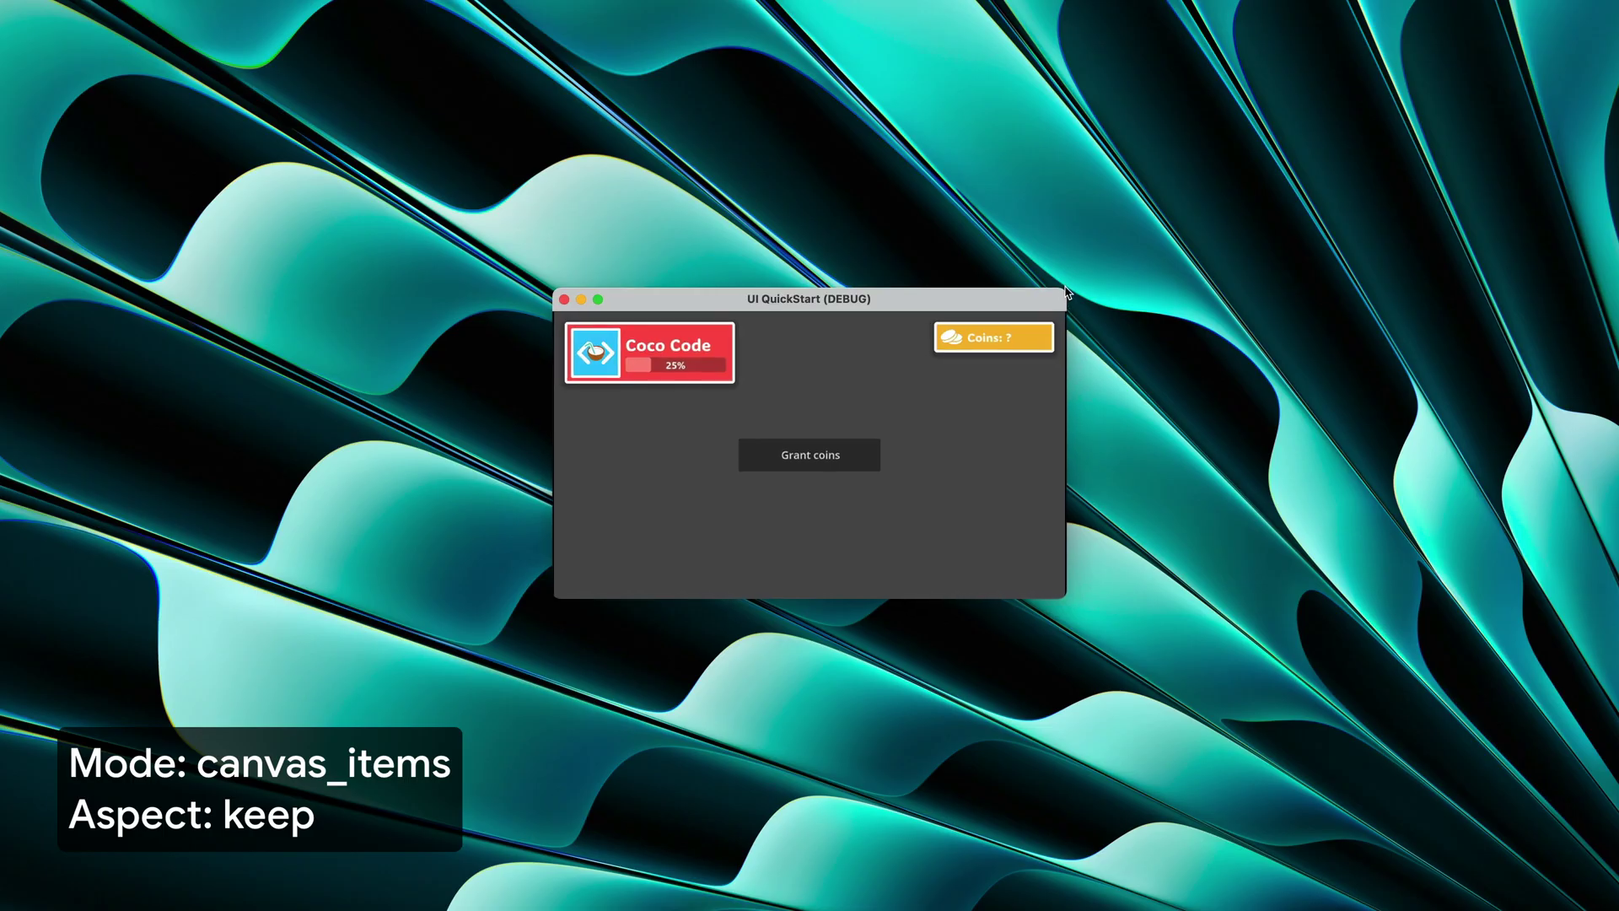
alt+drag(1066, 281, 1316, 267)
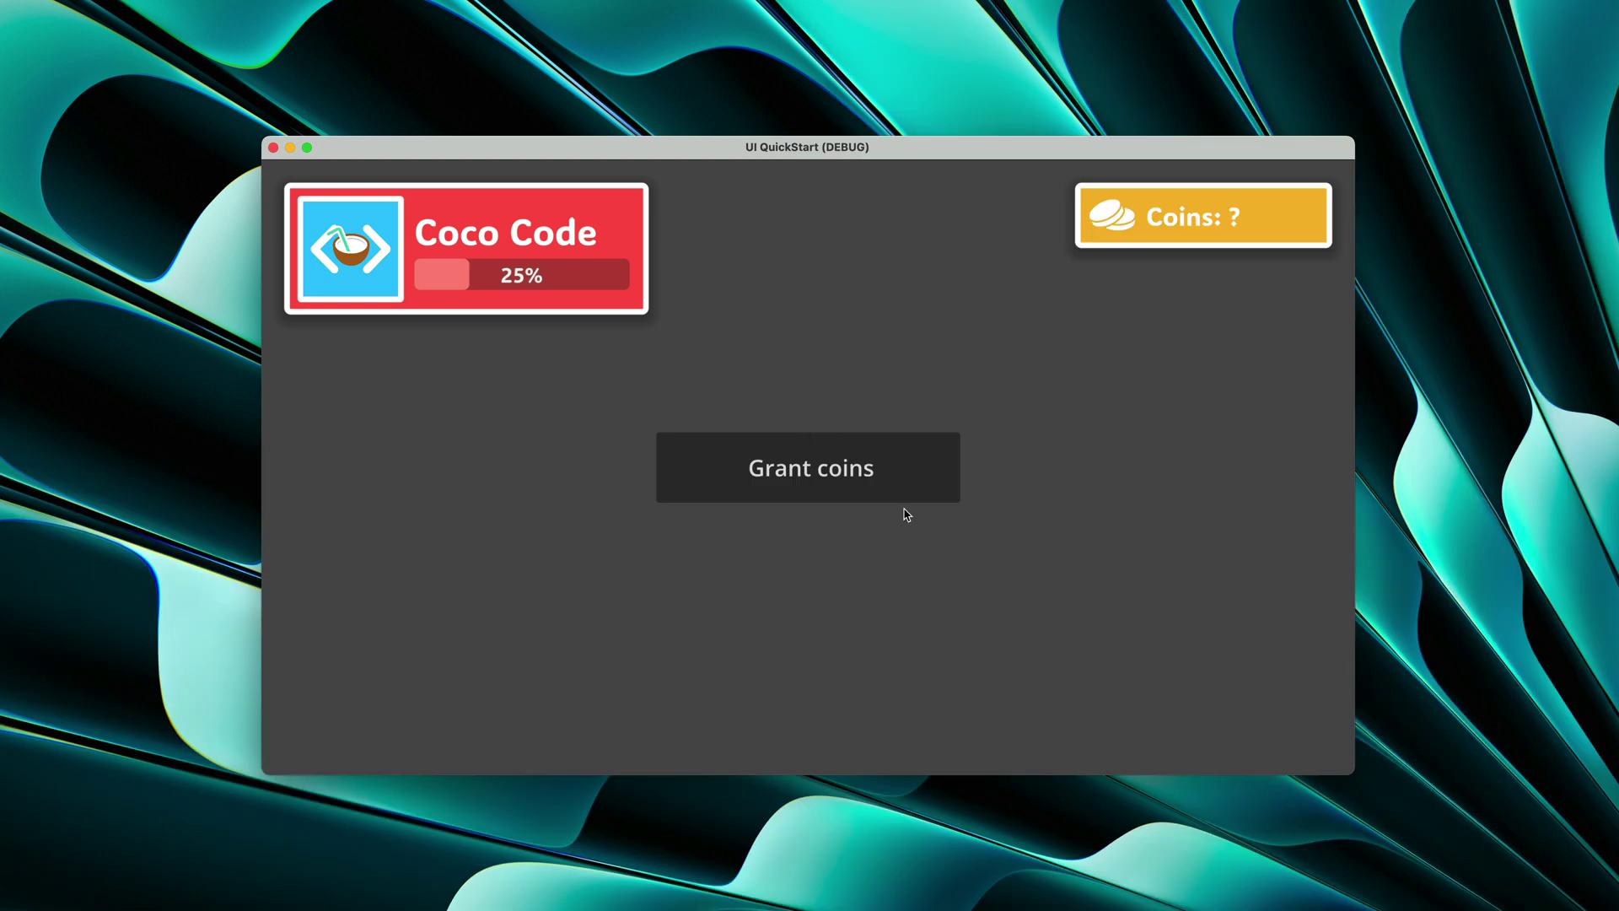
Step: Press Grant coins three times in the running game; Coins still shows '?'
click(895, 484)
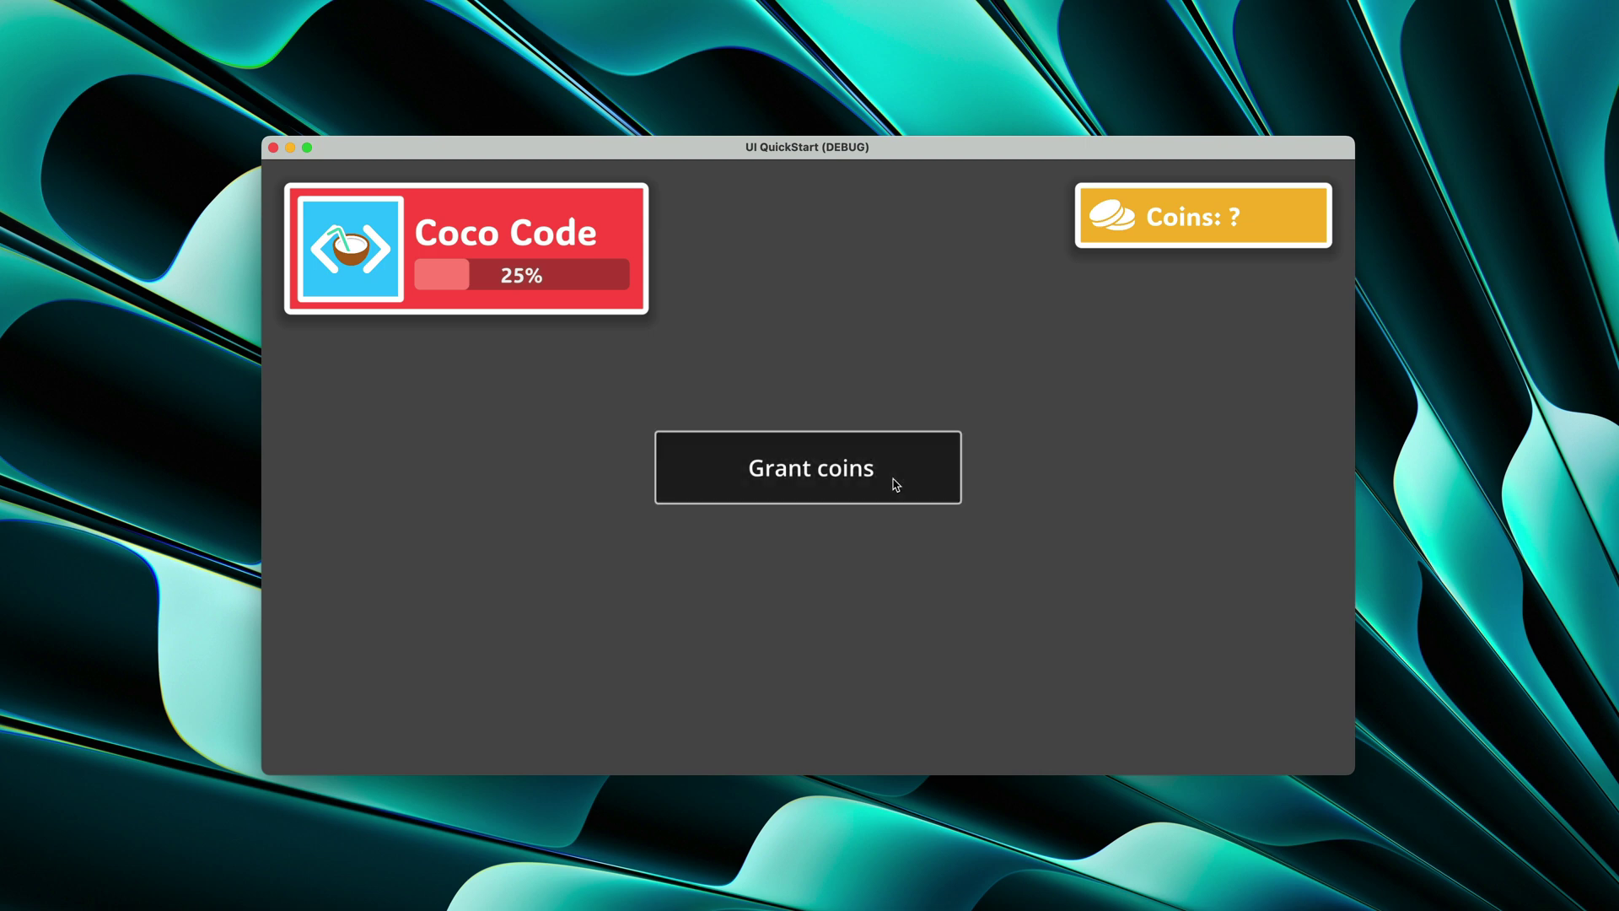
click(895, 484)
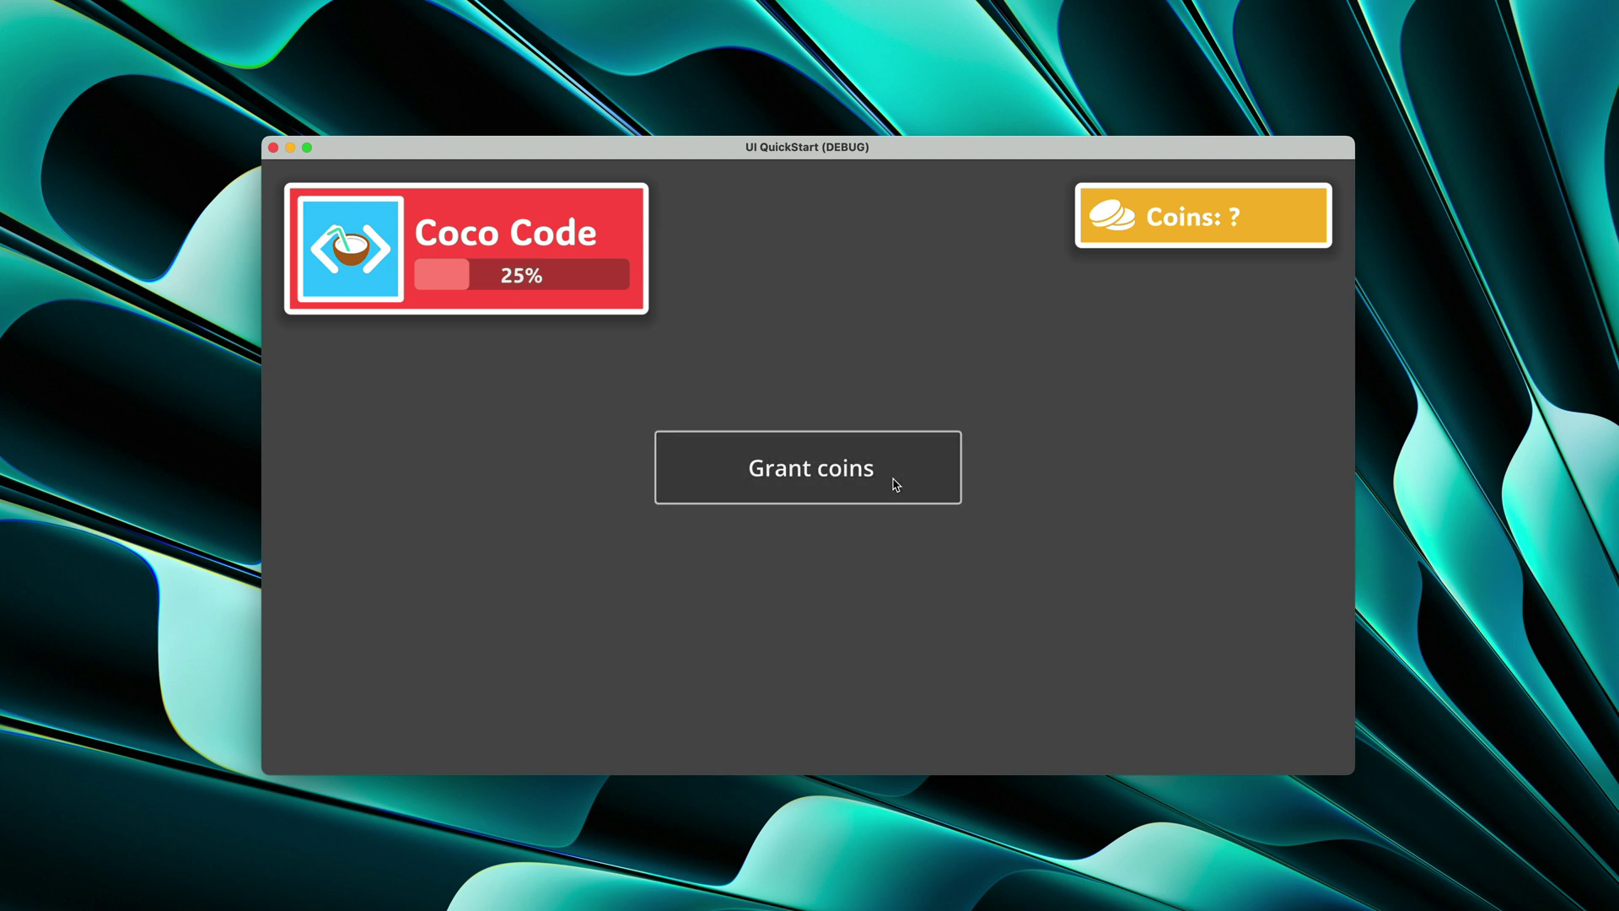
click(895, 484)
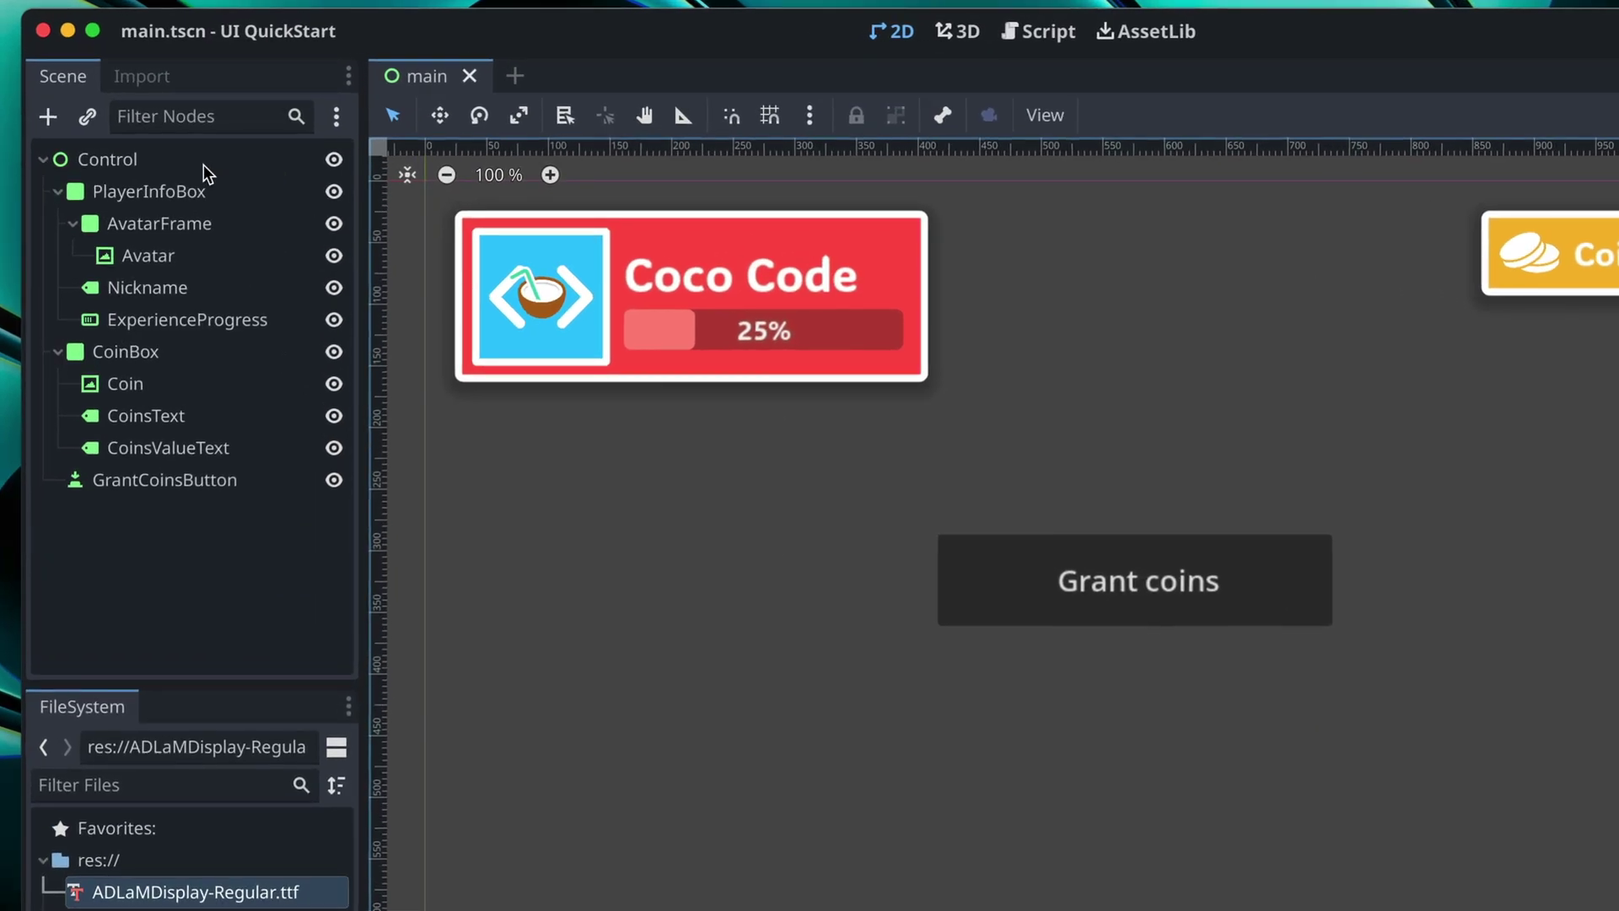
Step: Attach a new default-template script, res://main.gd, to the root Control node
click(205, 170)
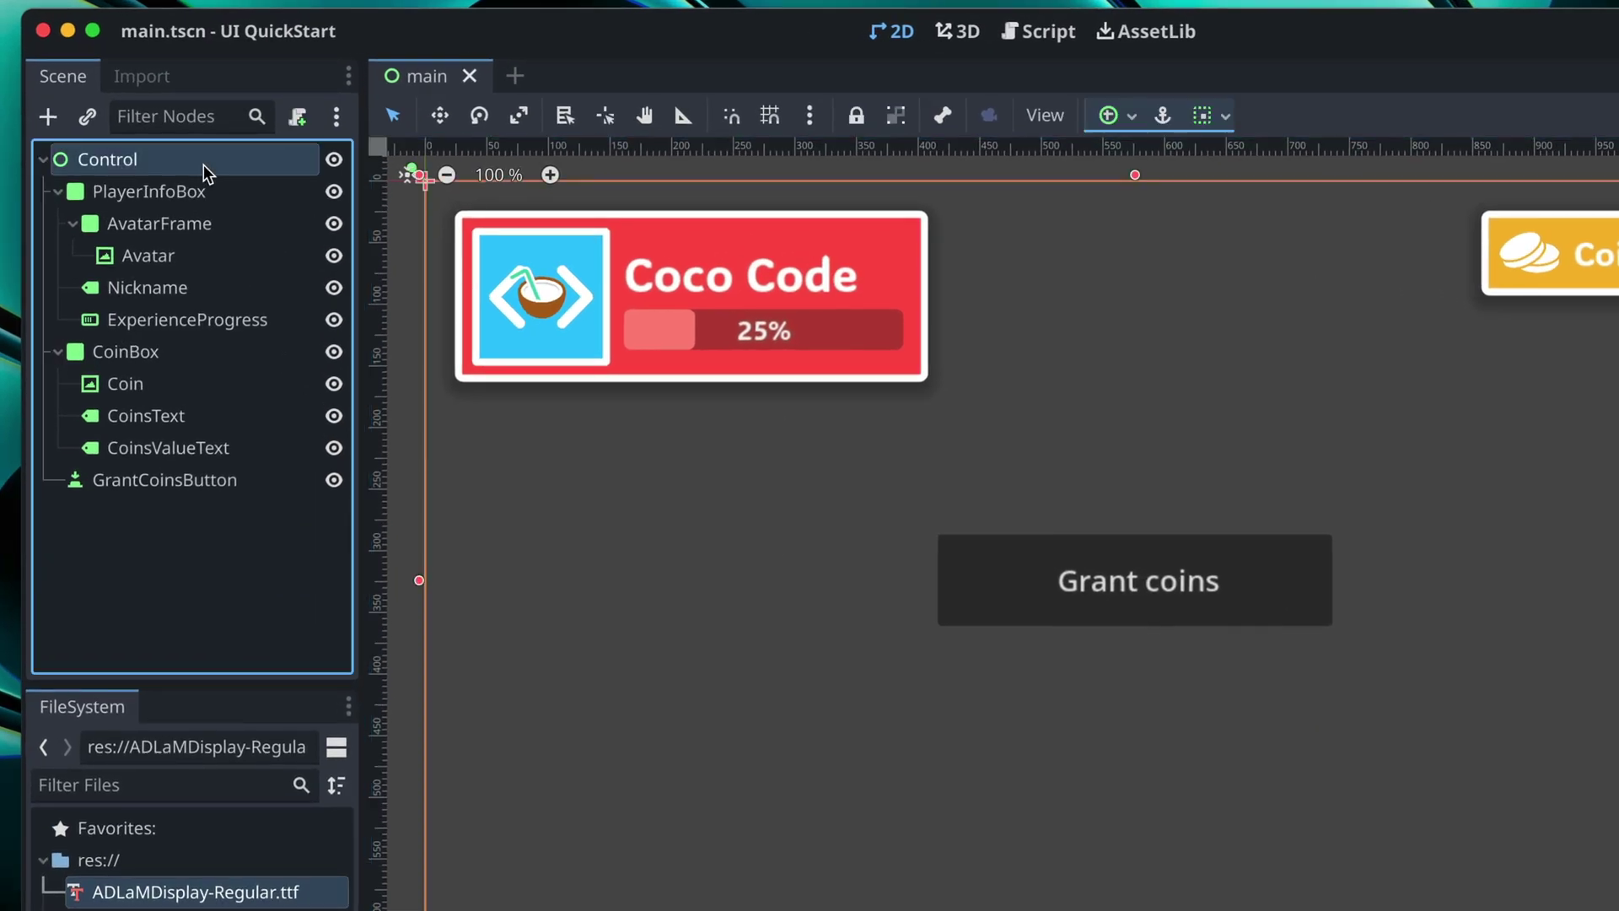
click(298, 118)
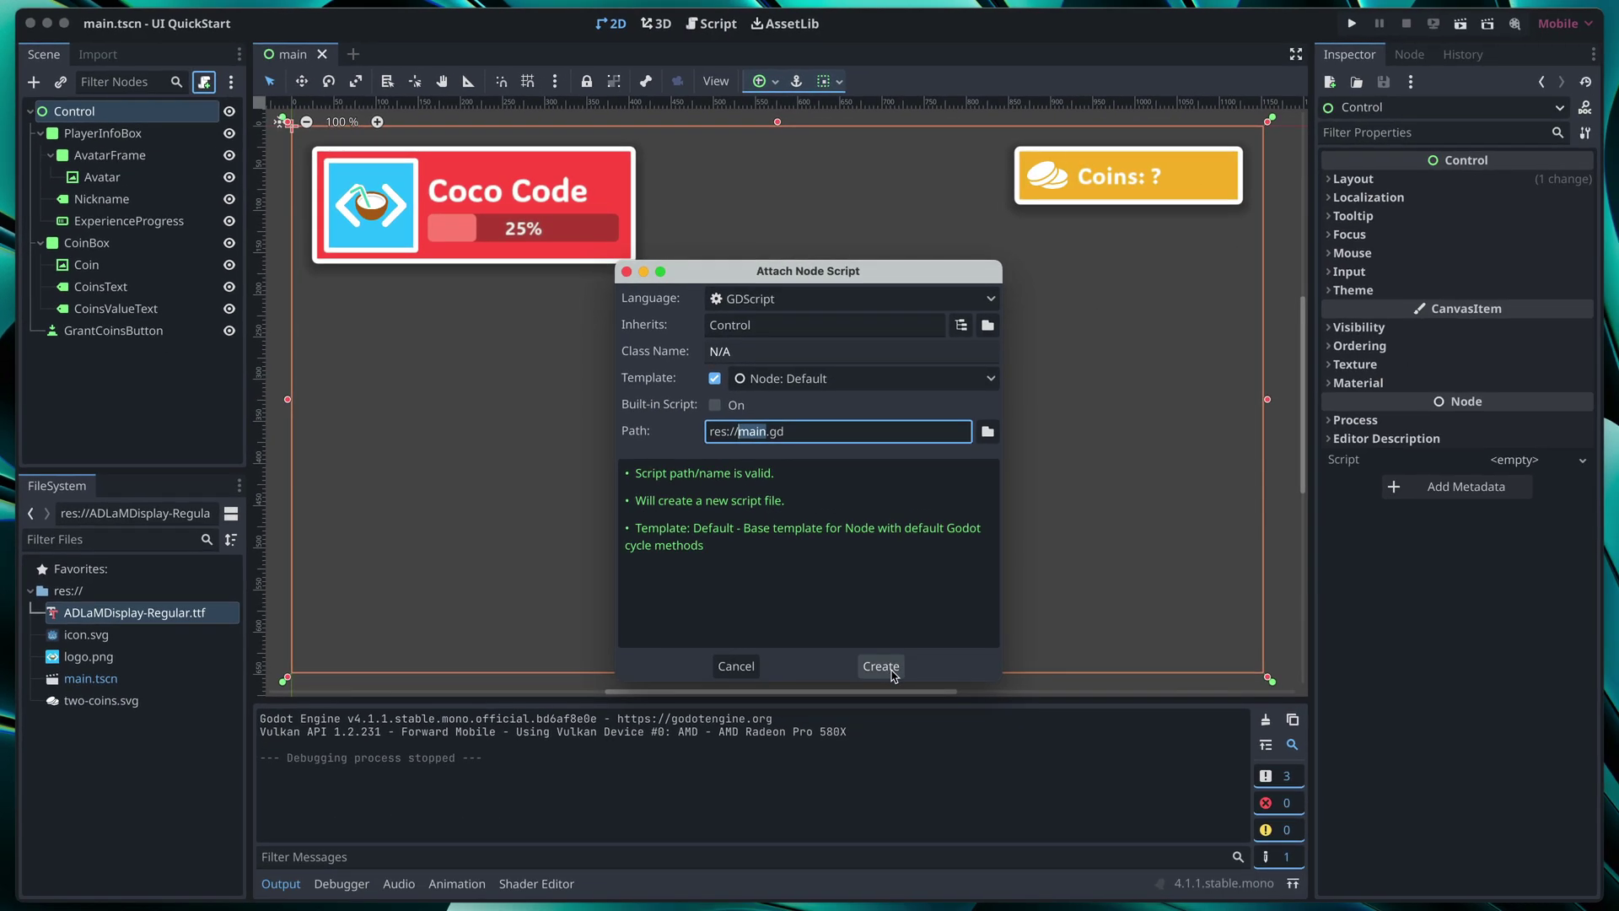
click(881, 666)
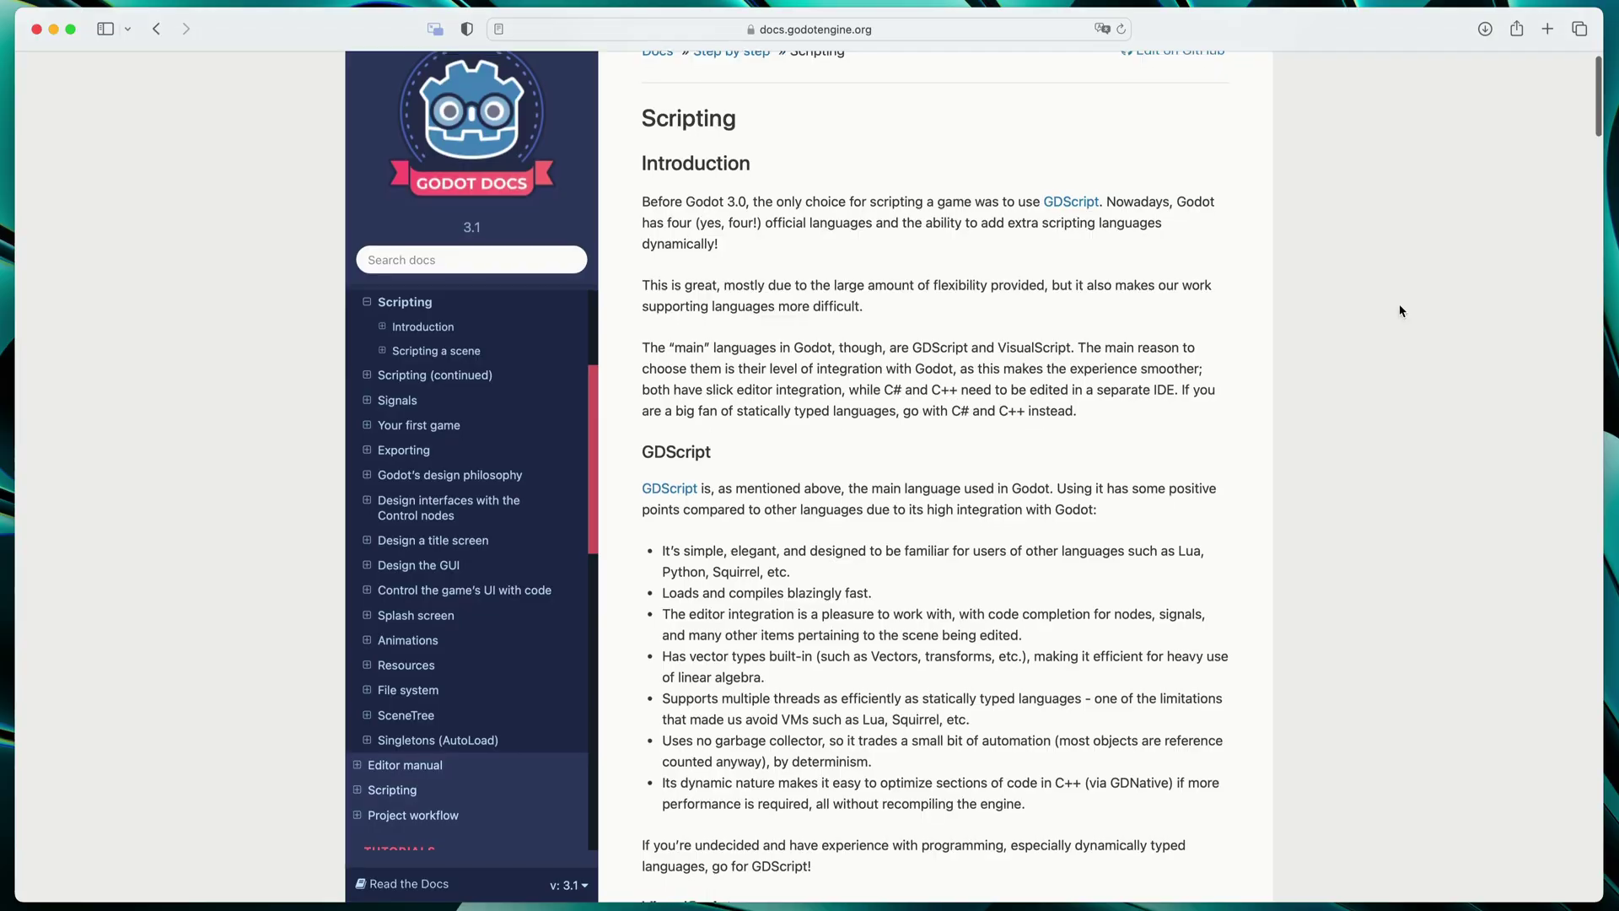
scroll(1399, 310, down, 2)
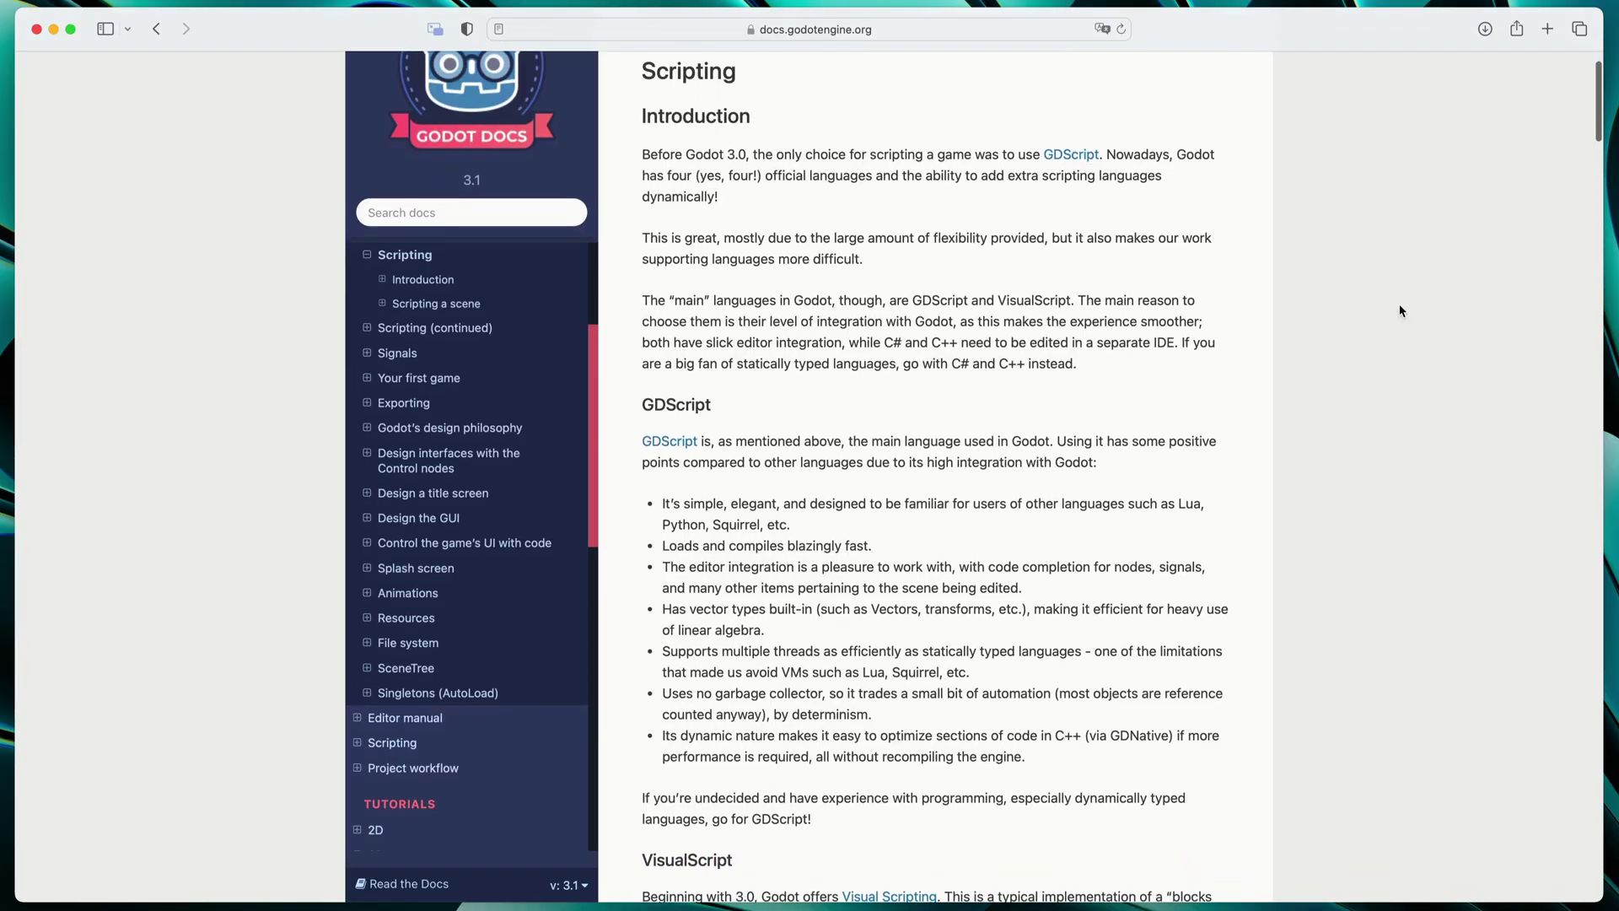
scroll(1399, 307, down, 2)
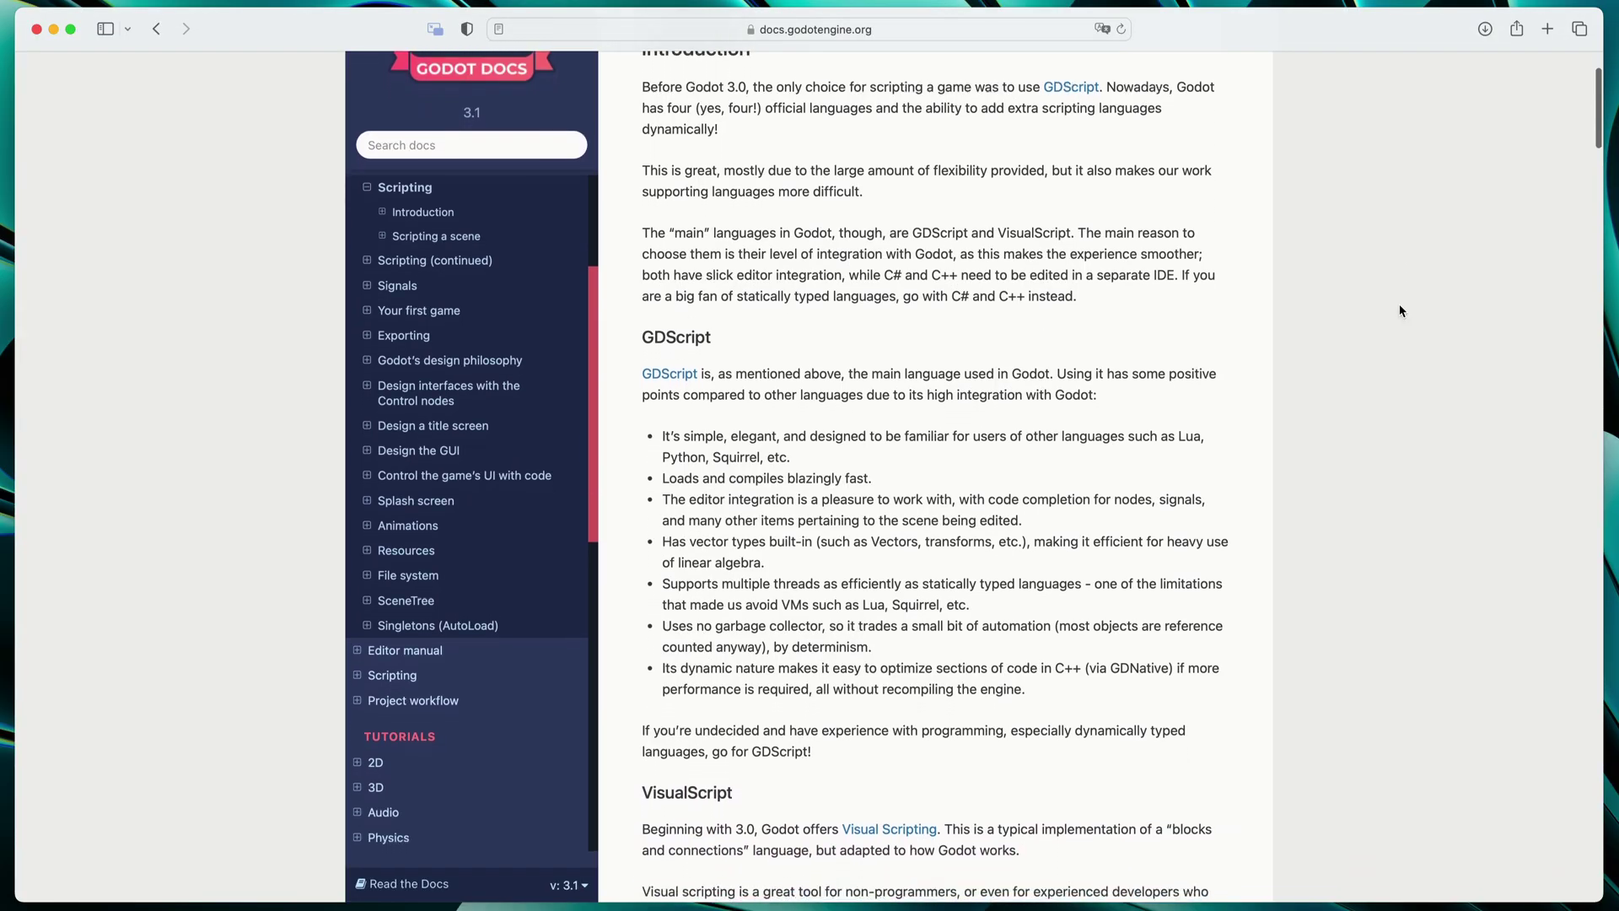
scroll(1399, 310, down, 2)
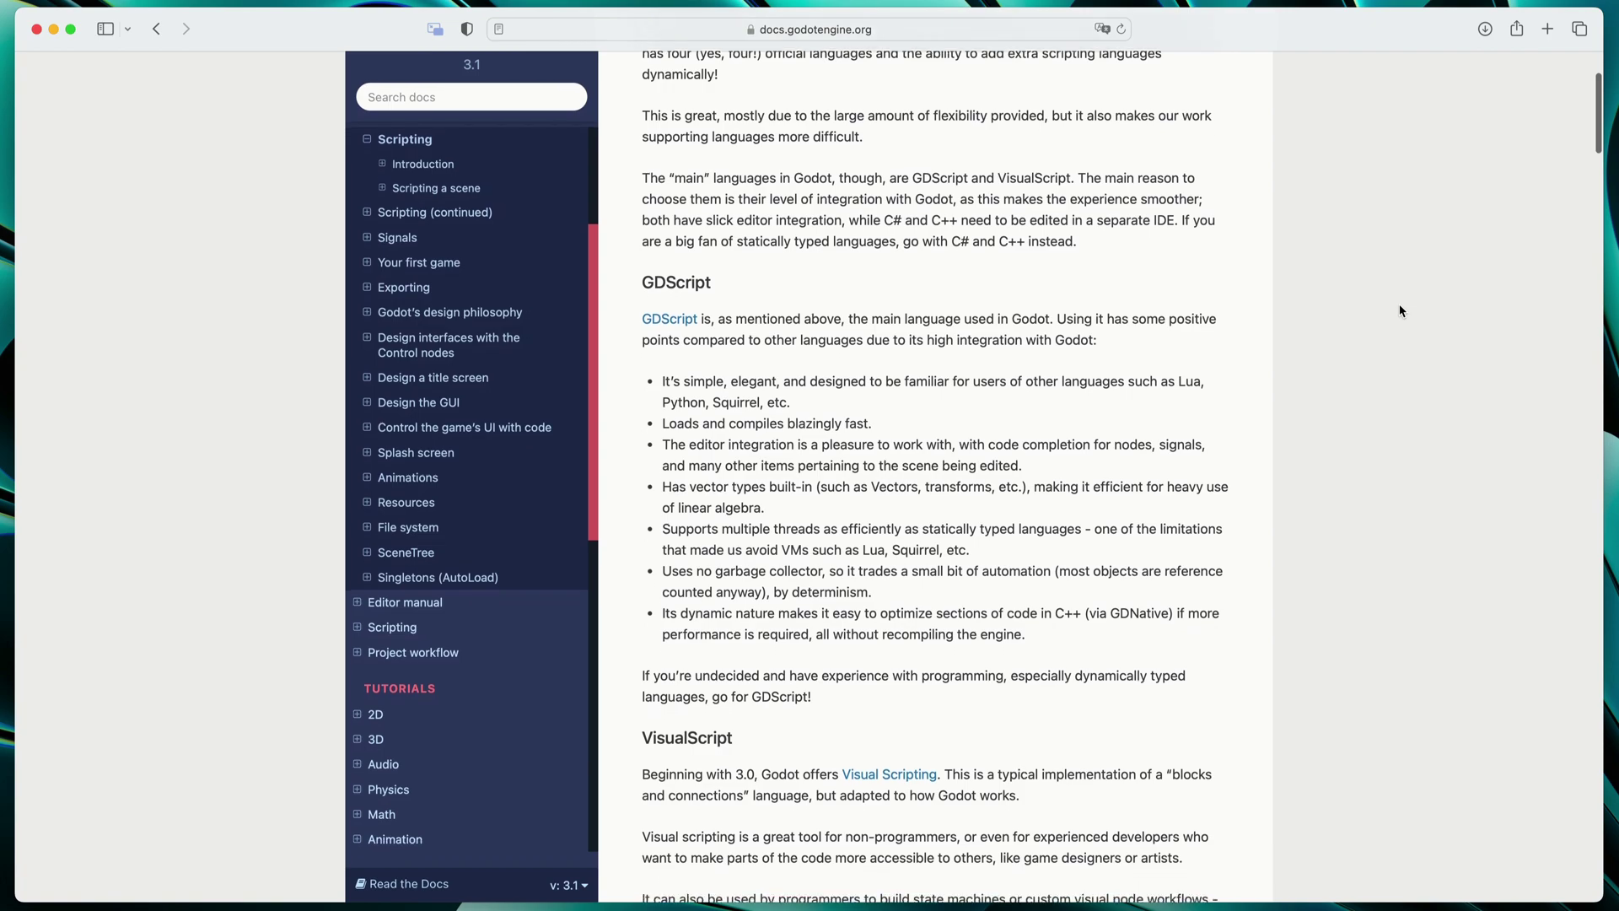
scroll(1399, 306, down, 2)
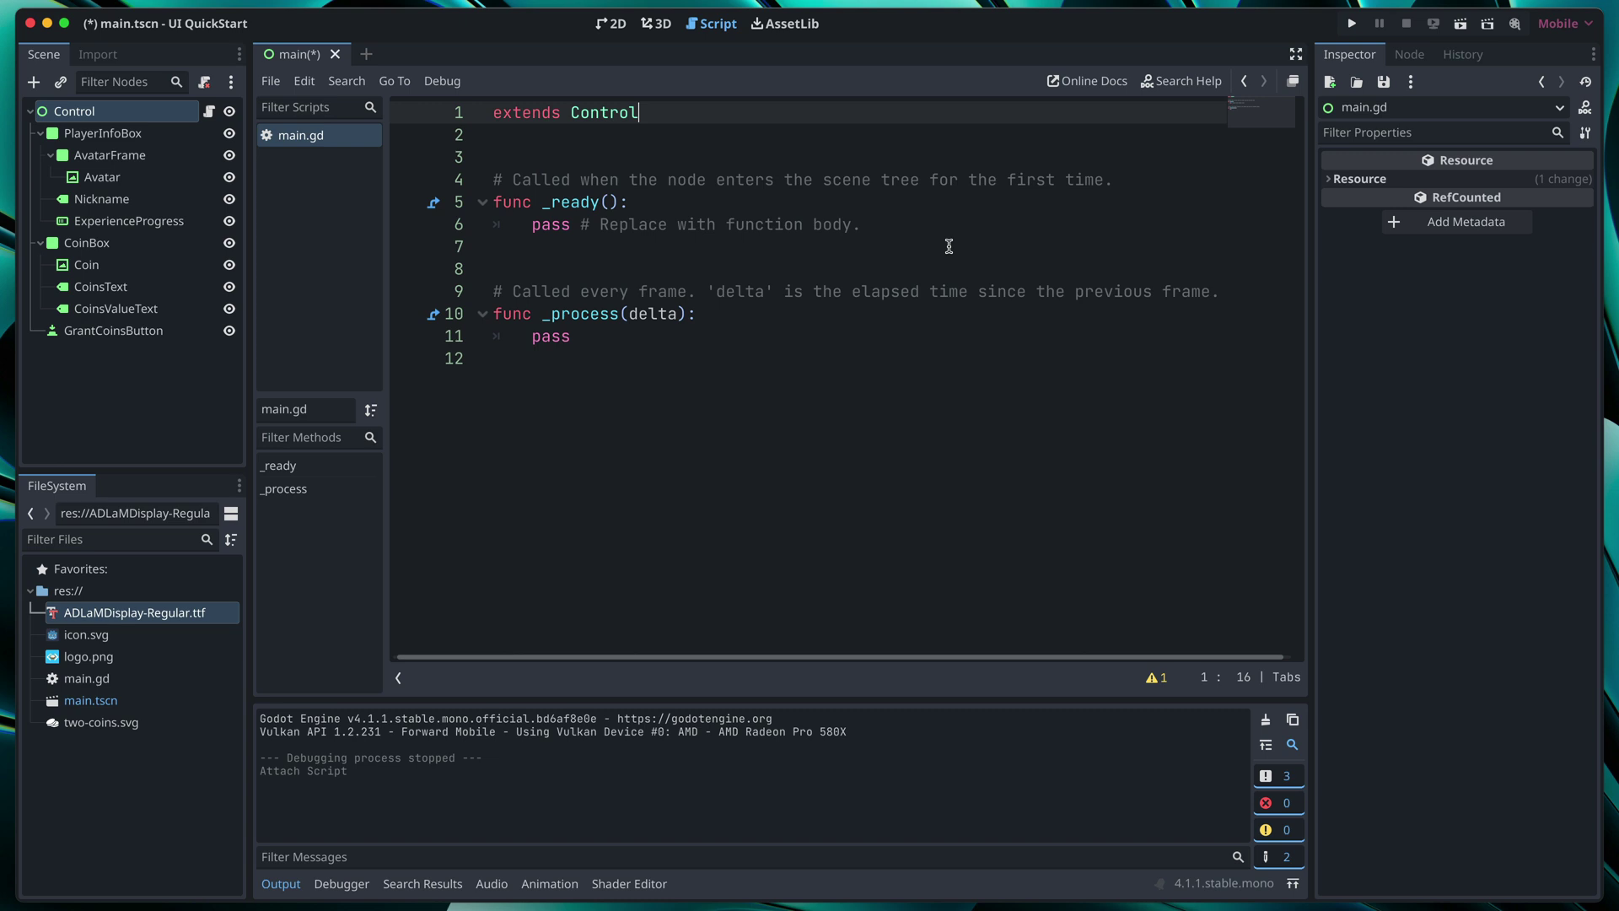
Step: Declare 'var coins_value = 0' on a new line below extends Control in main.gd
key(Return)
key(Return)
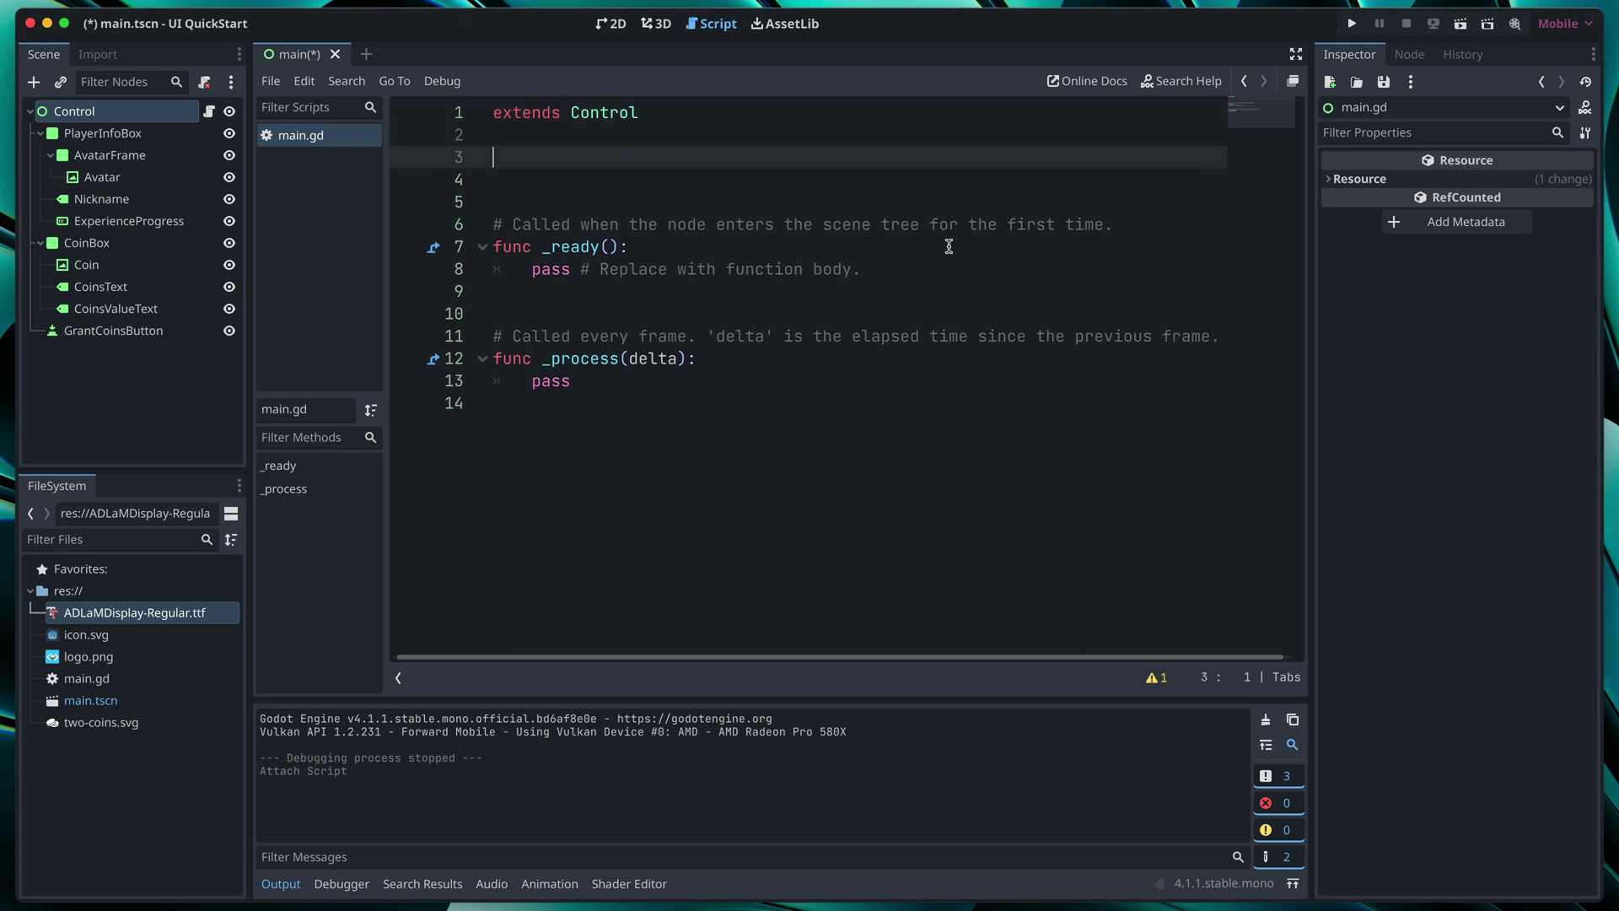
text(var coins_value = 0)
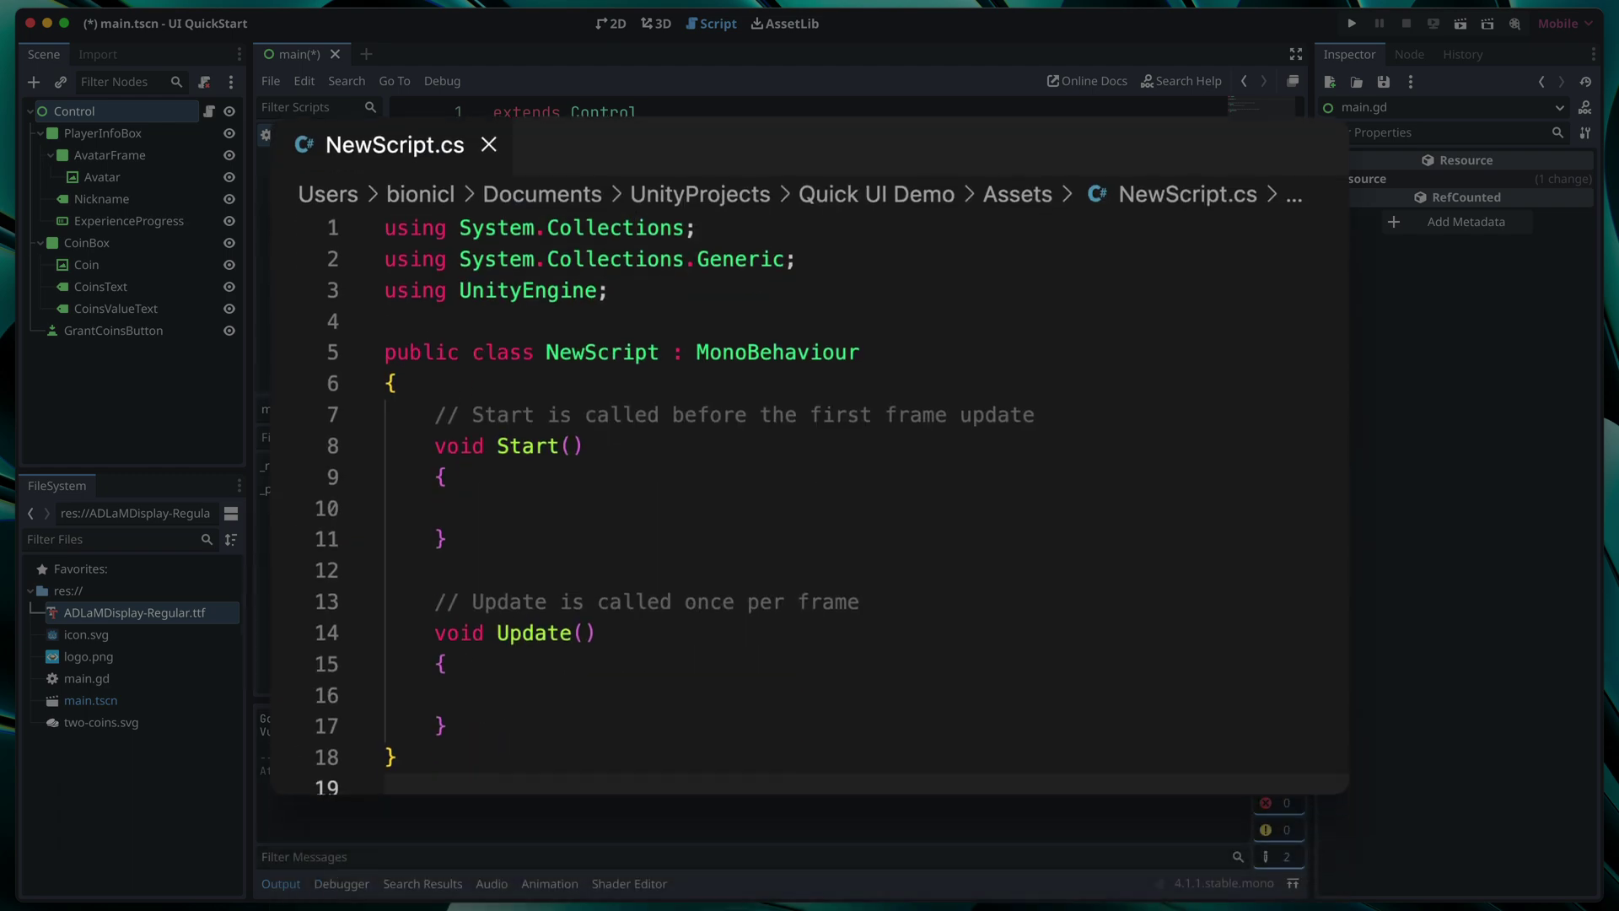
key(Return)
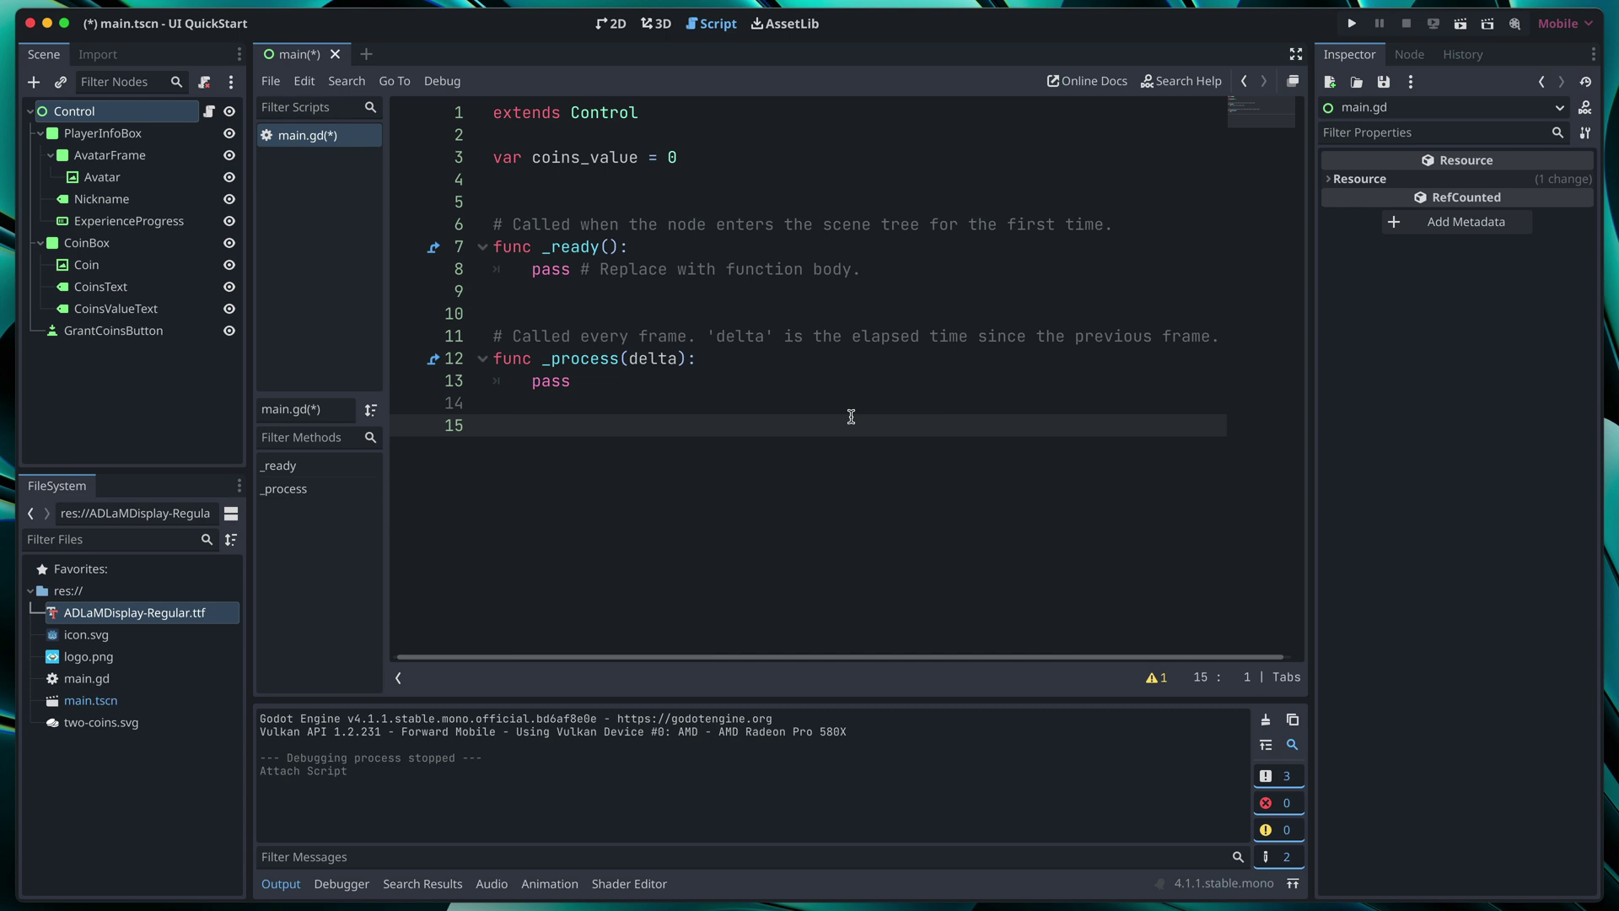
Step: Connect GrantCoinsButton's pressed() signal to the Control node's new _on_grant_coins_button_pressed function
click(611, 25)
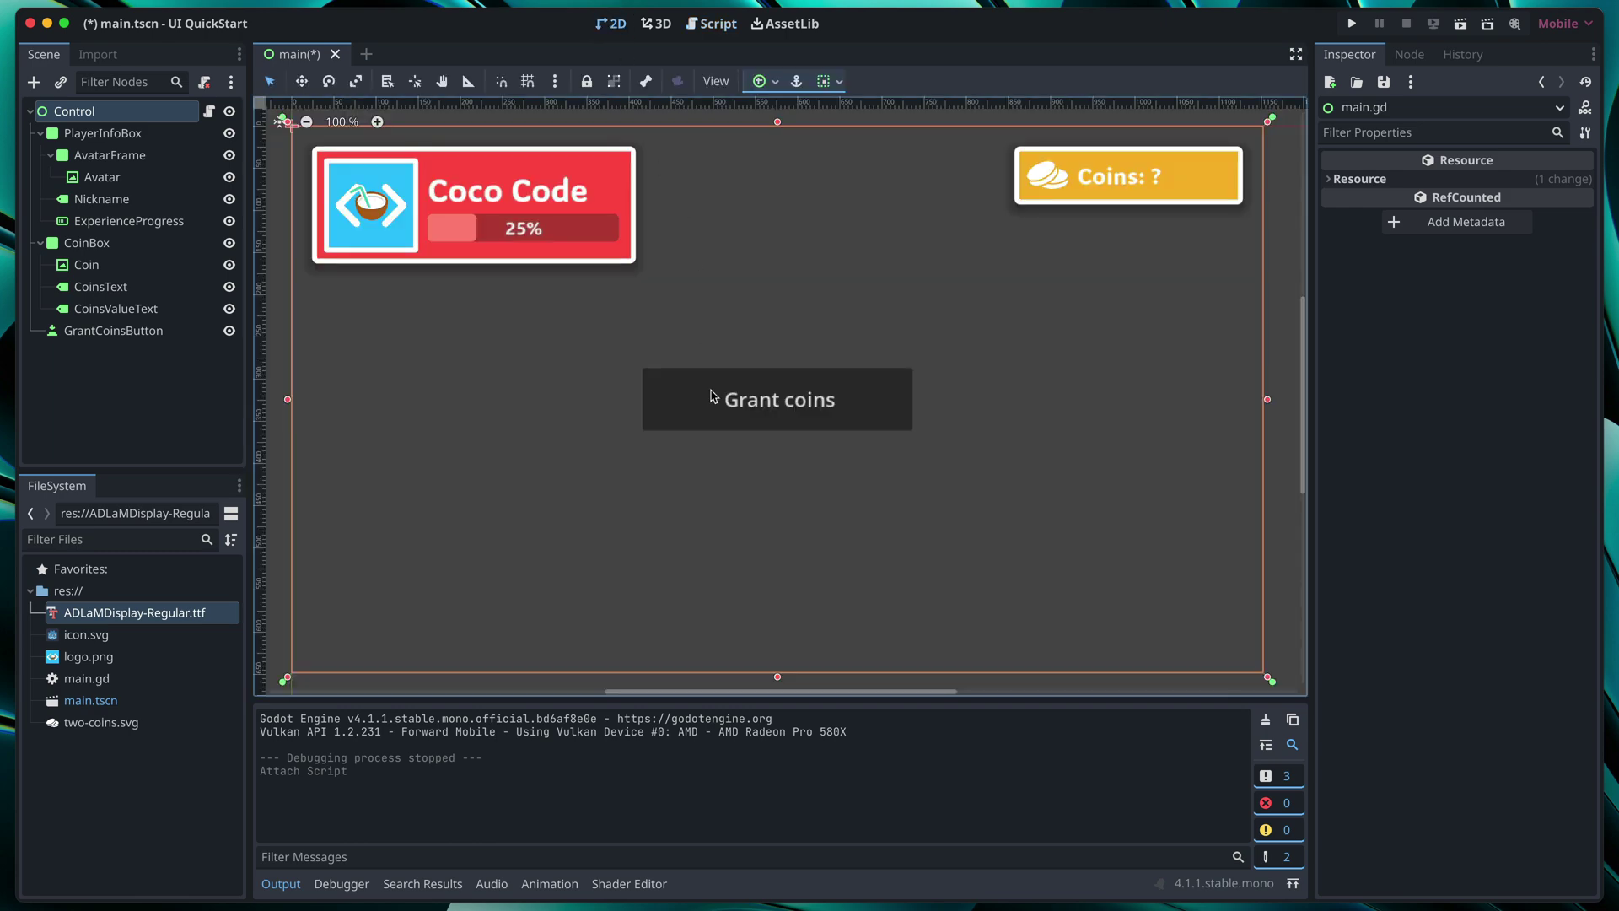
click(739, 391)
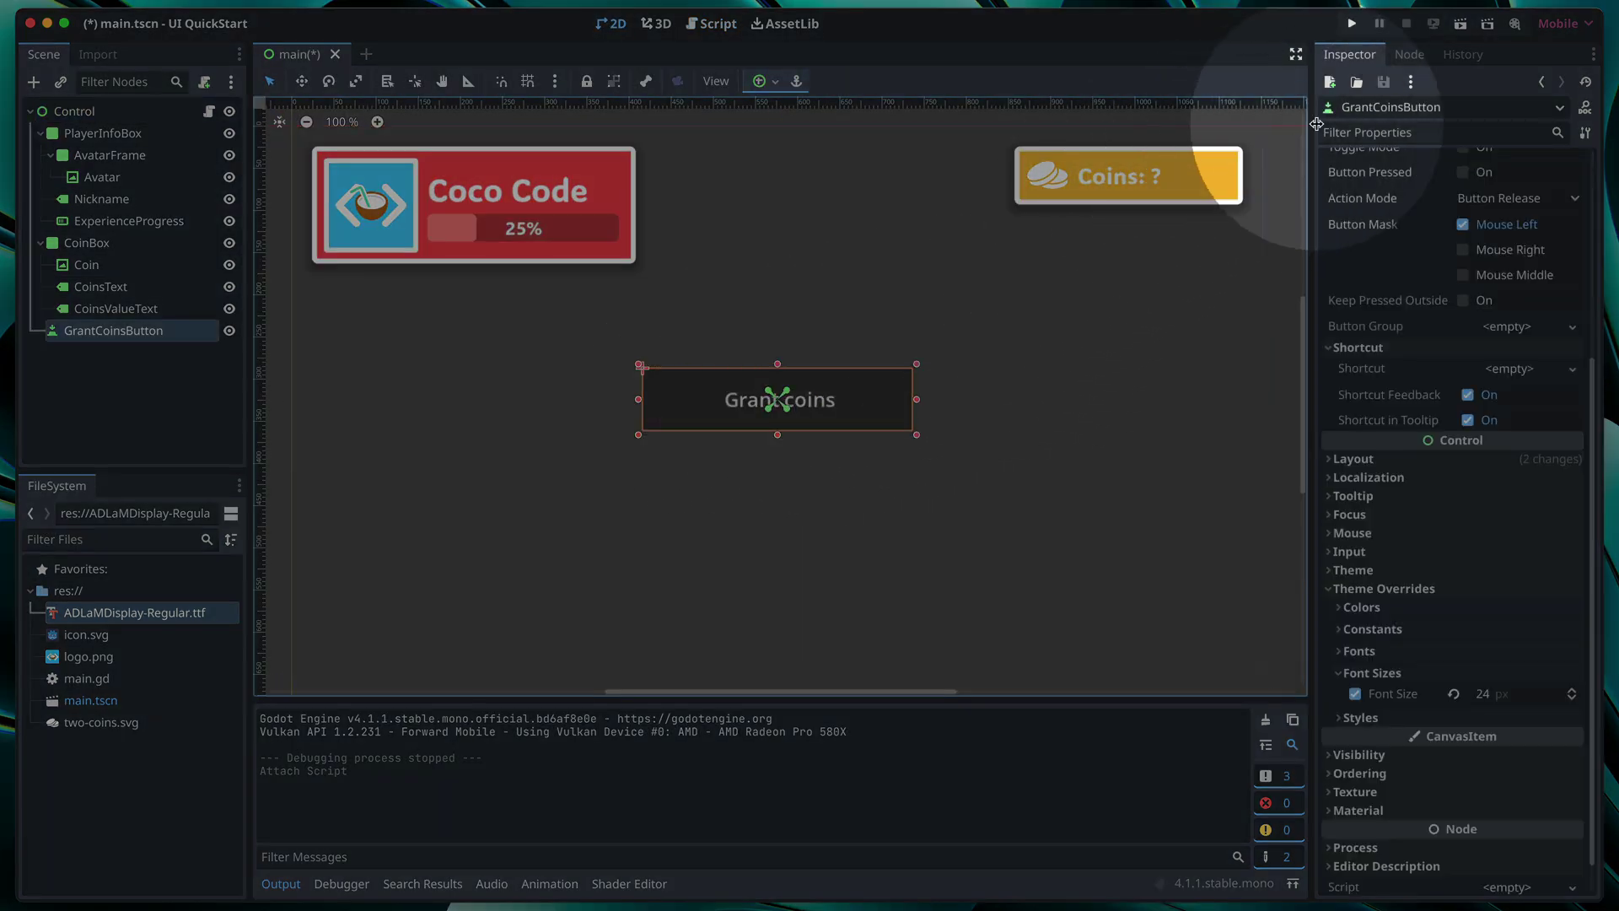
click(1409, 54)
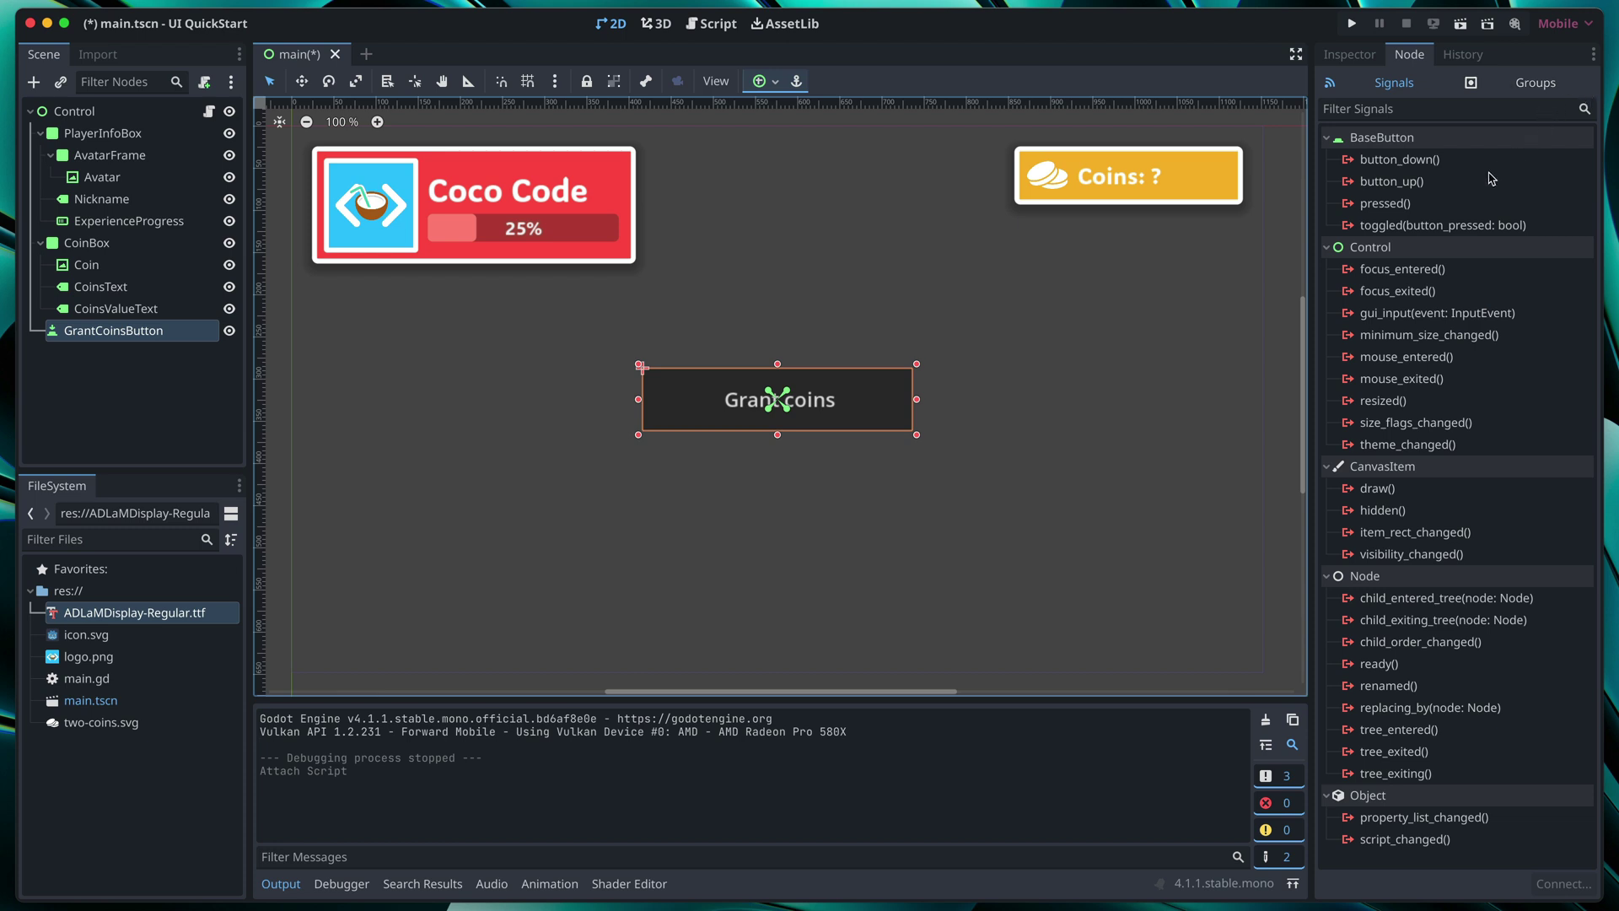
double_click(1395, 204)
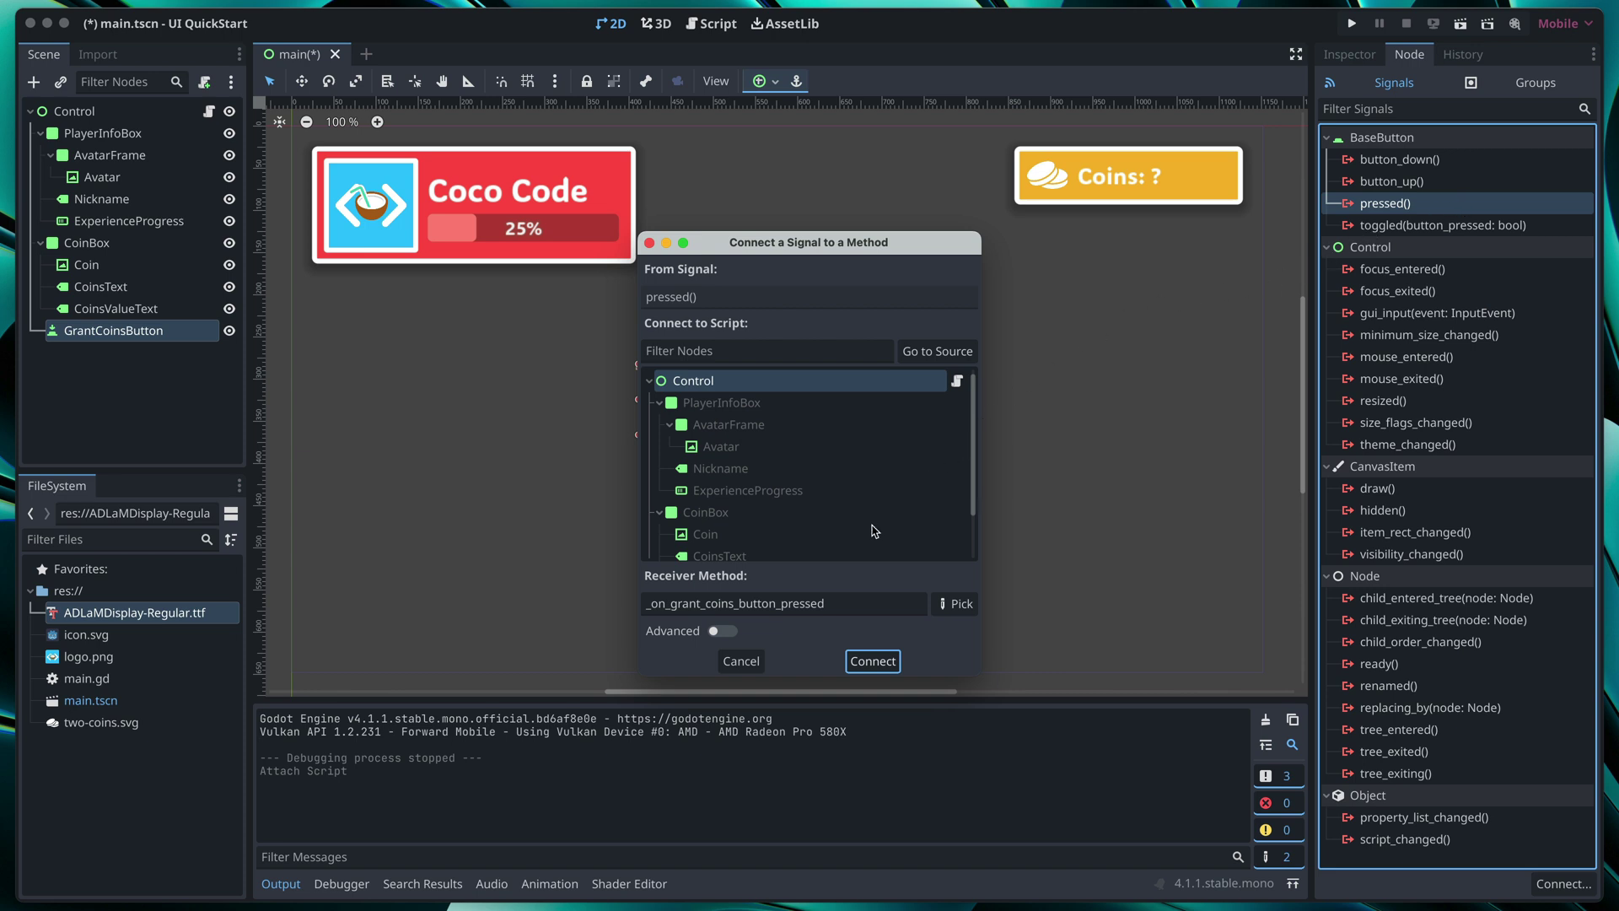
click(687, 387)
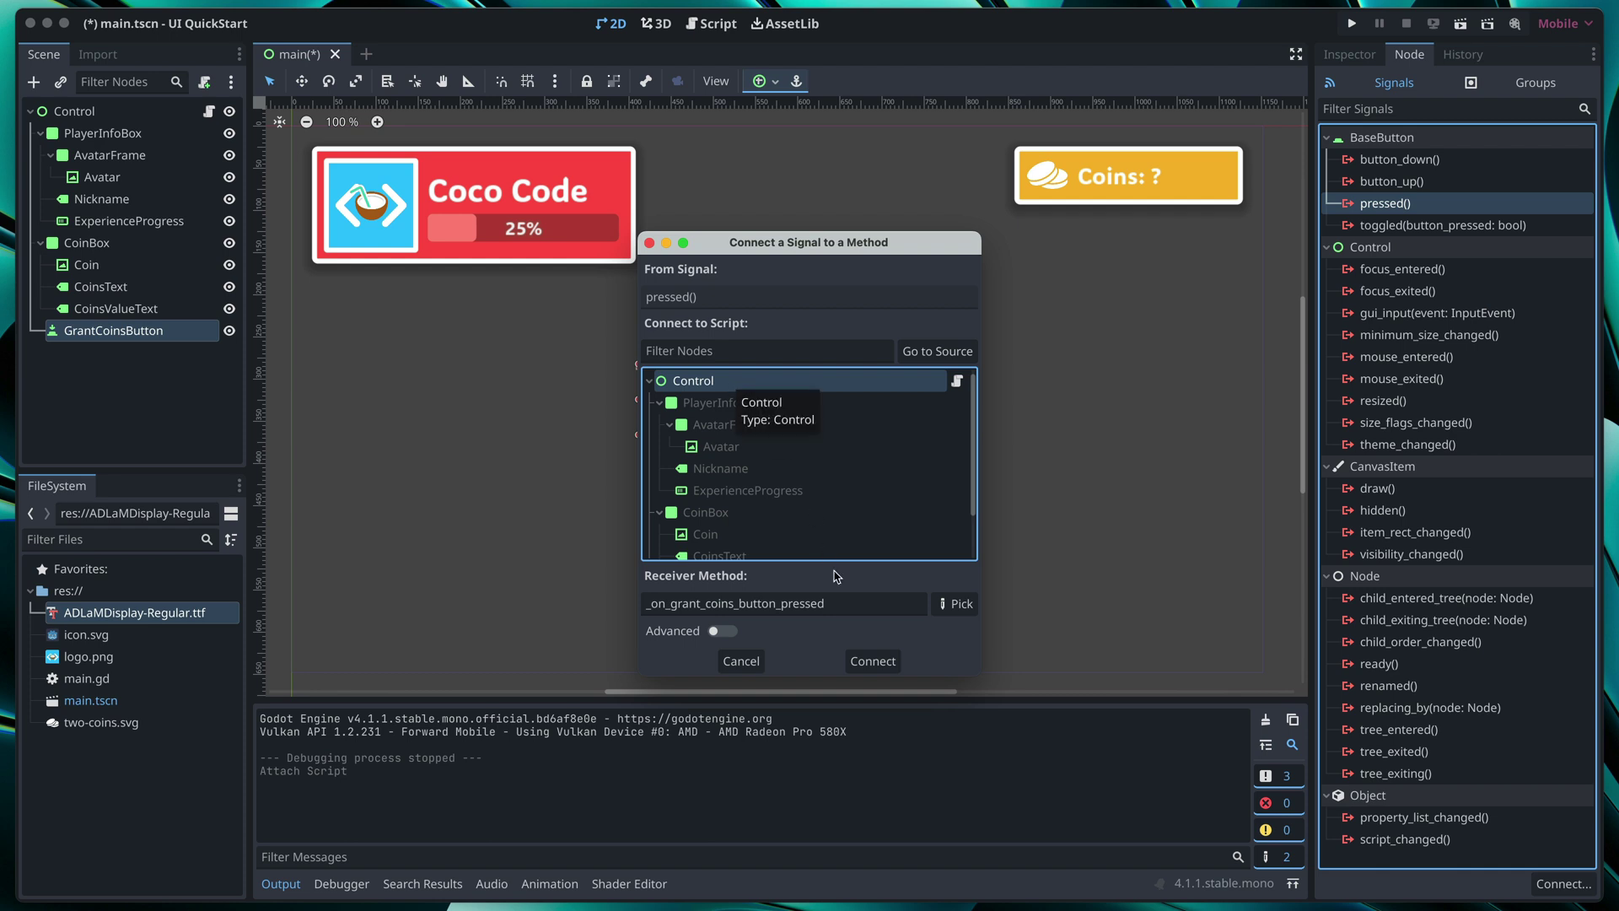
click(872, 662)
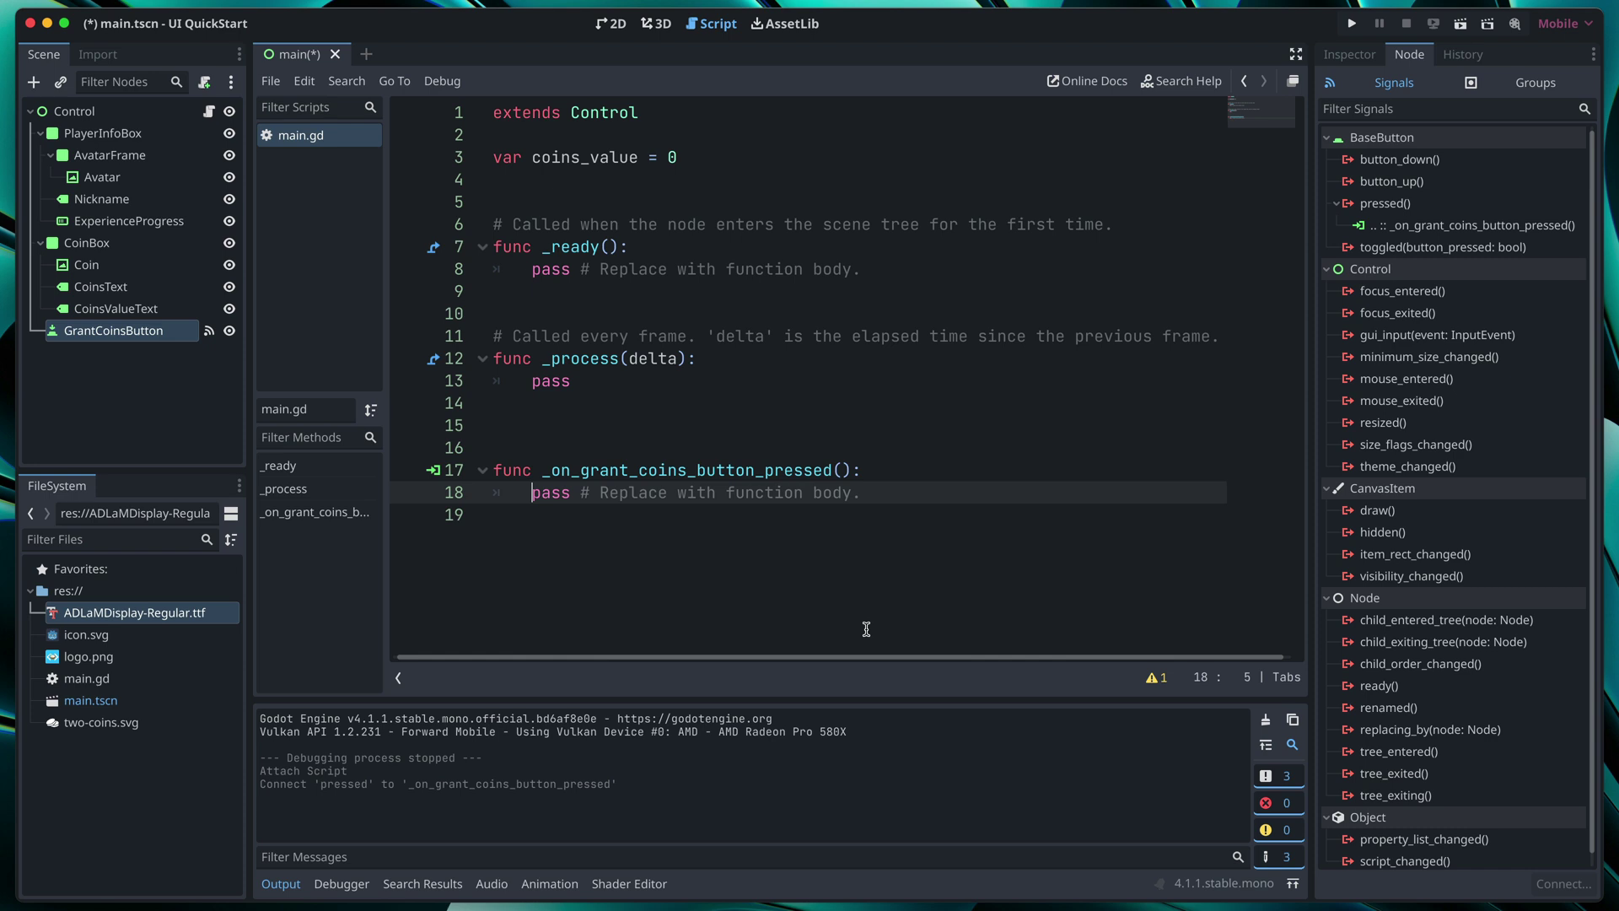
Step: Replace the handler's placeholder with 'coins_value += 10' followed by print(coins_value)
key(shift+End)
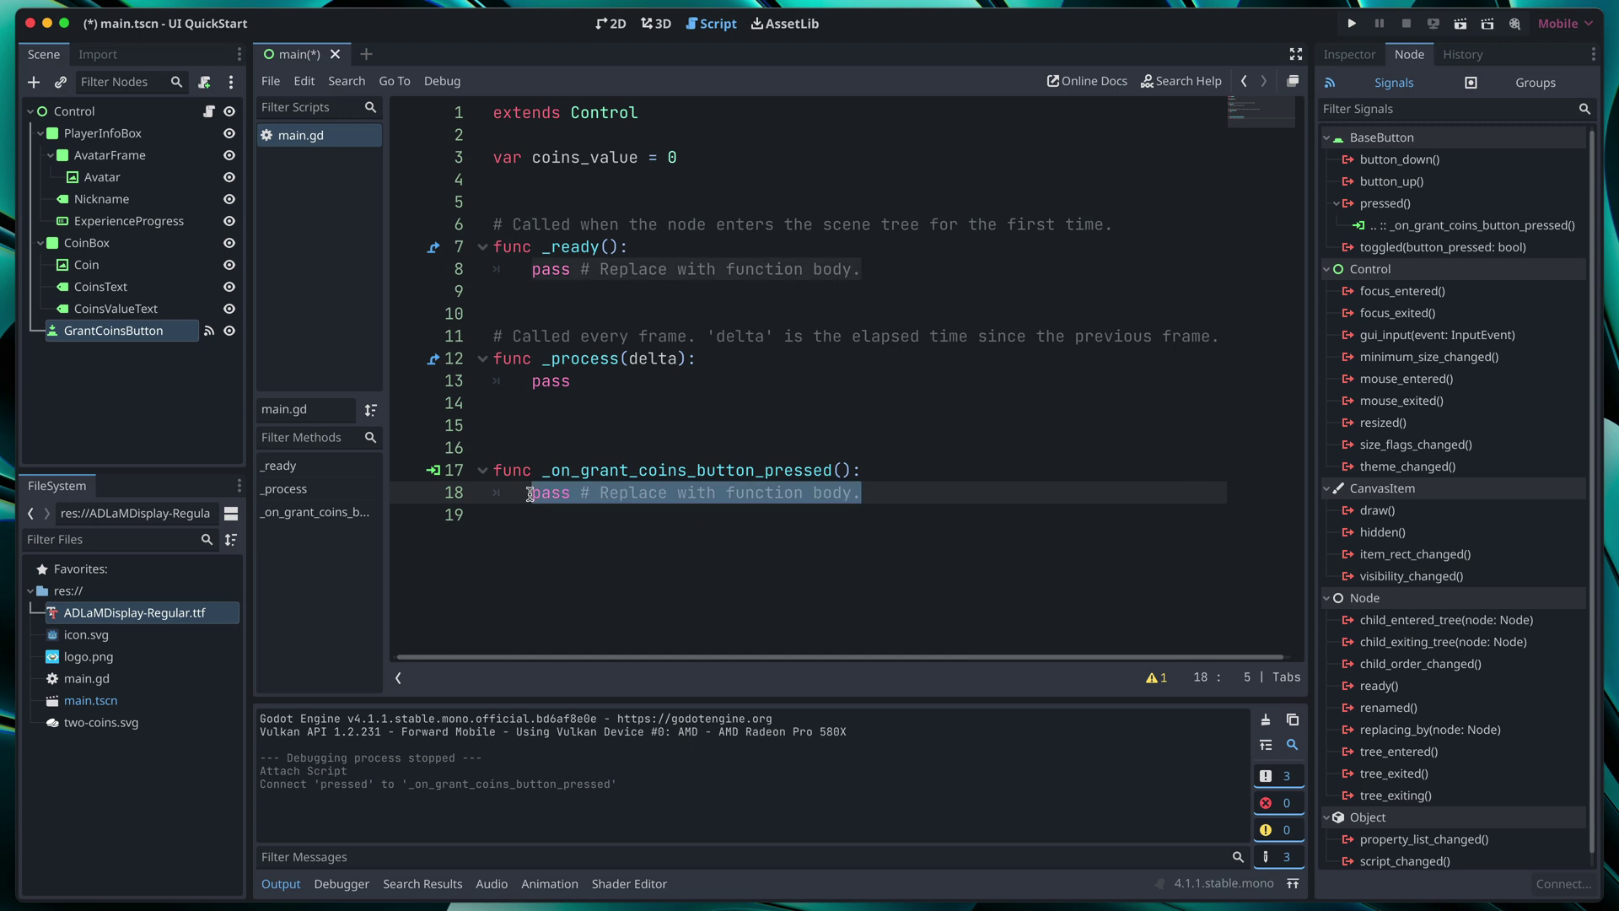
text(coins)
key(Return)
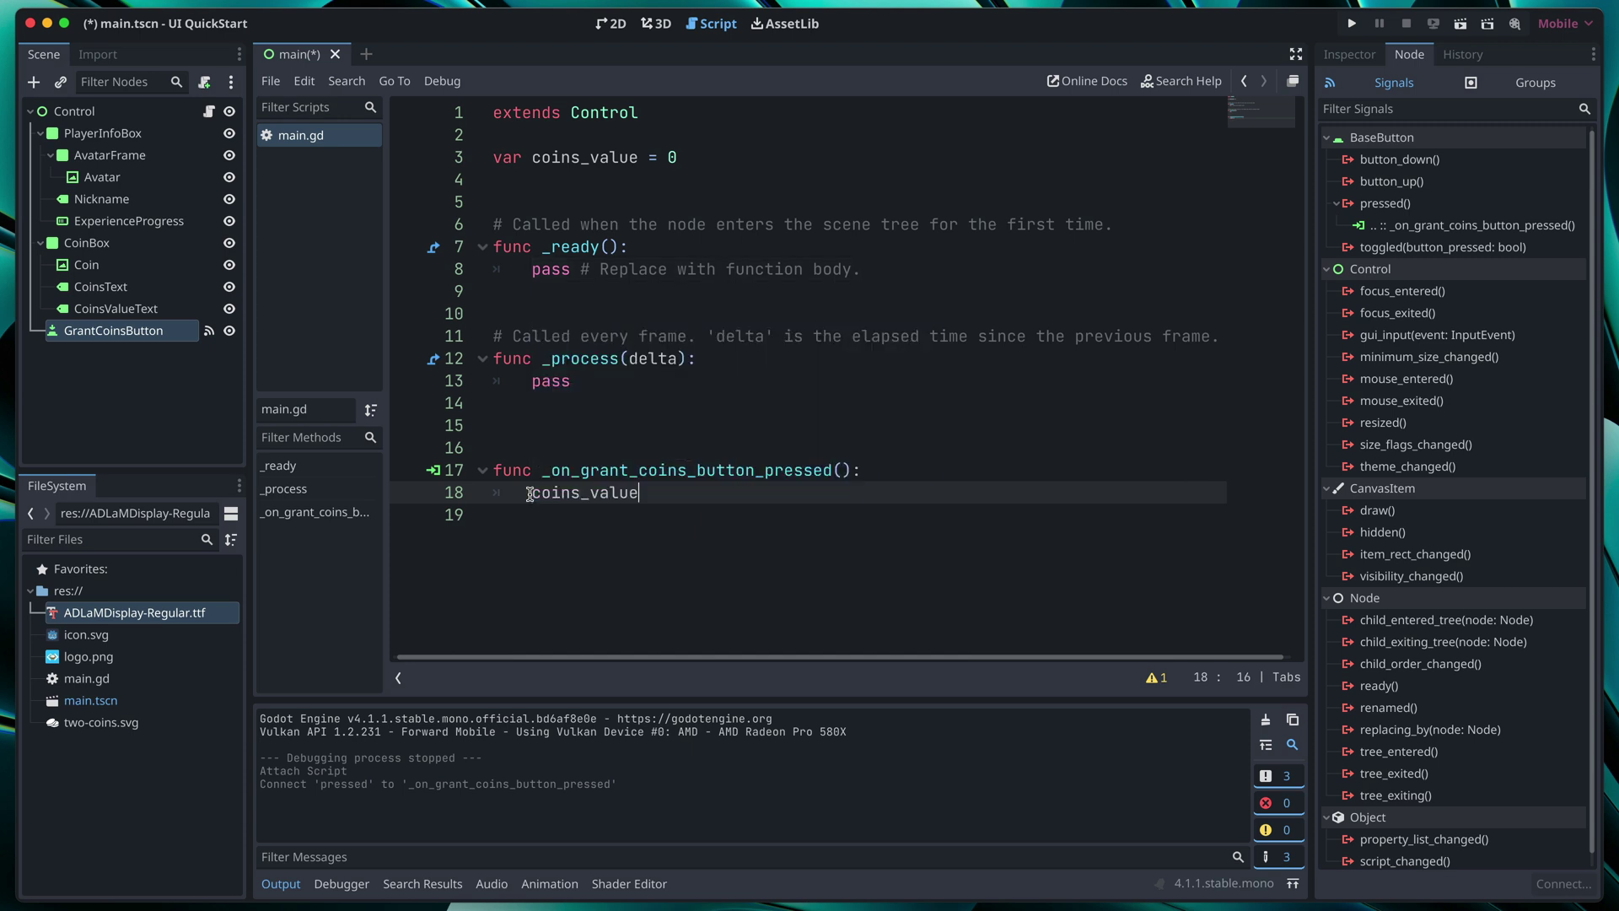
text(+= 10)
key(Return)
text(p)
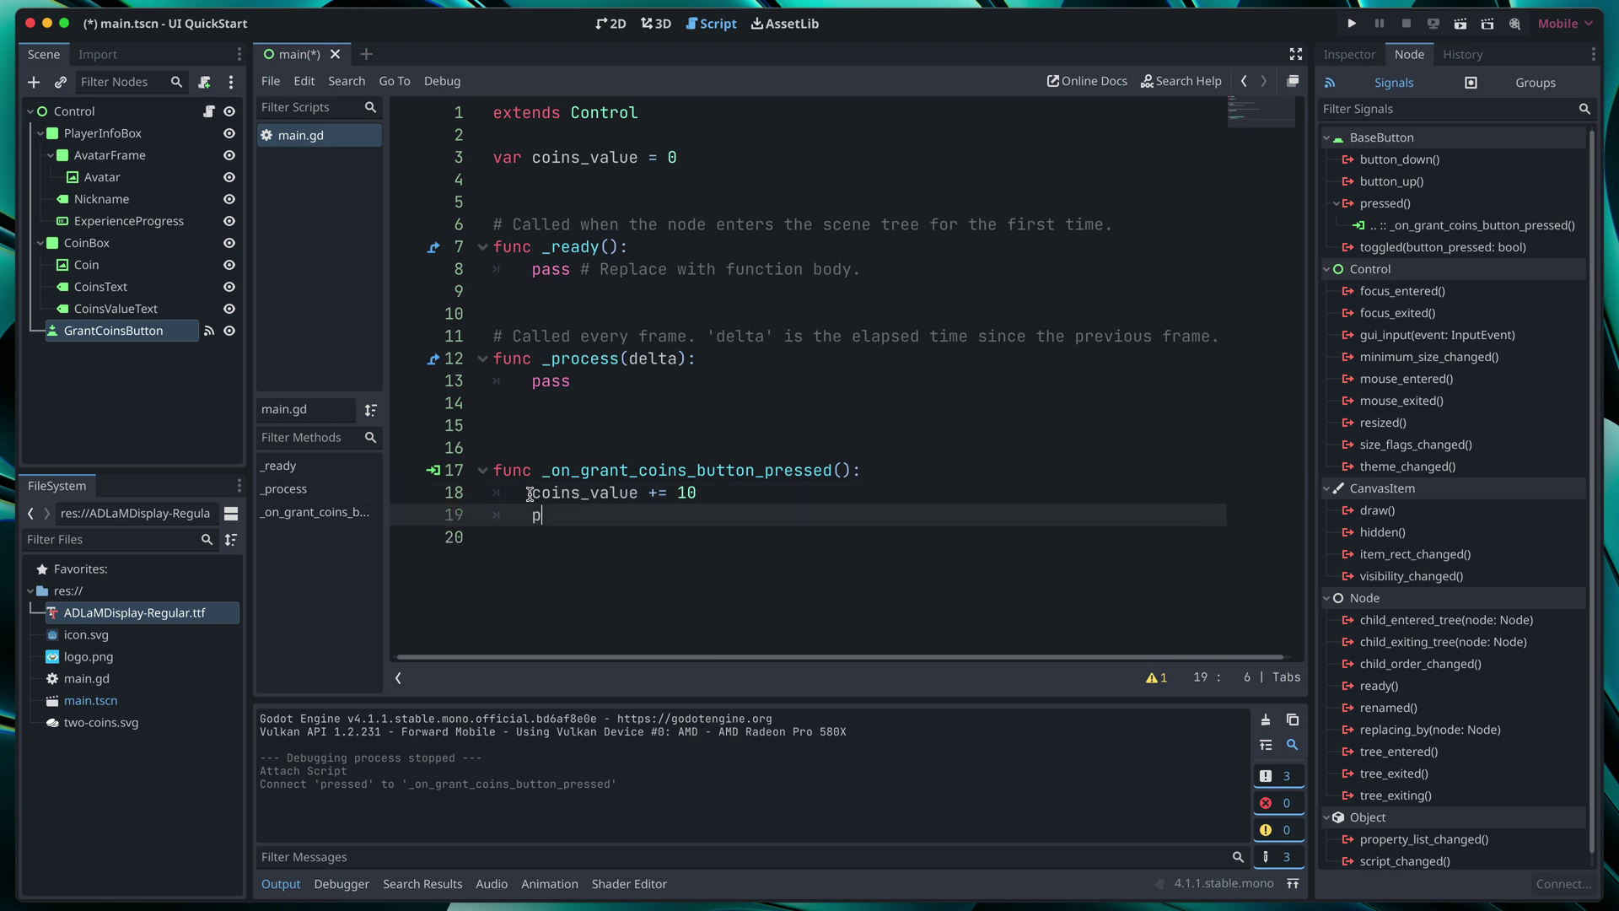
text(rint(co)
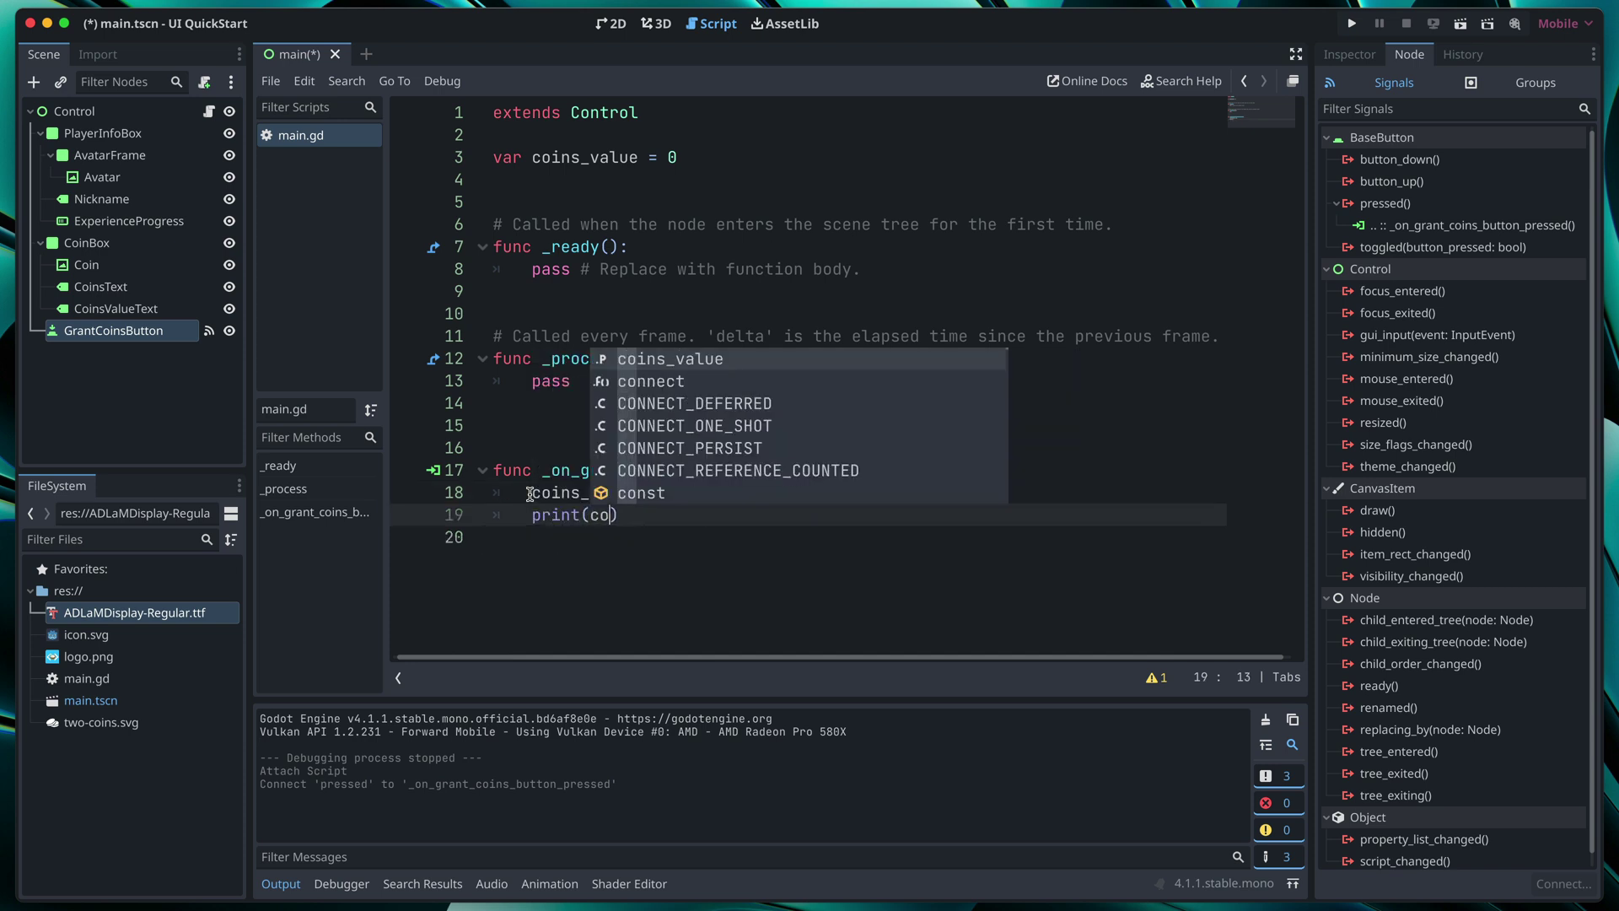
key(Return)
Step: Run the project and press Grant coins several times to check the printed totals
key(super+b)
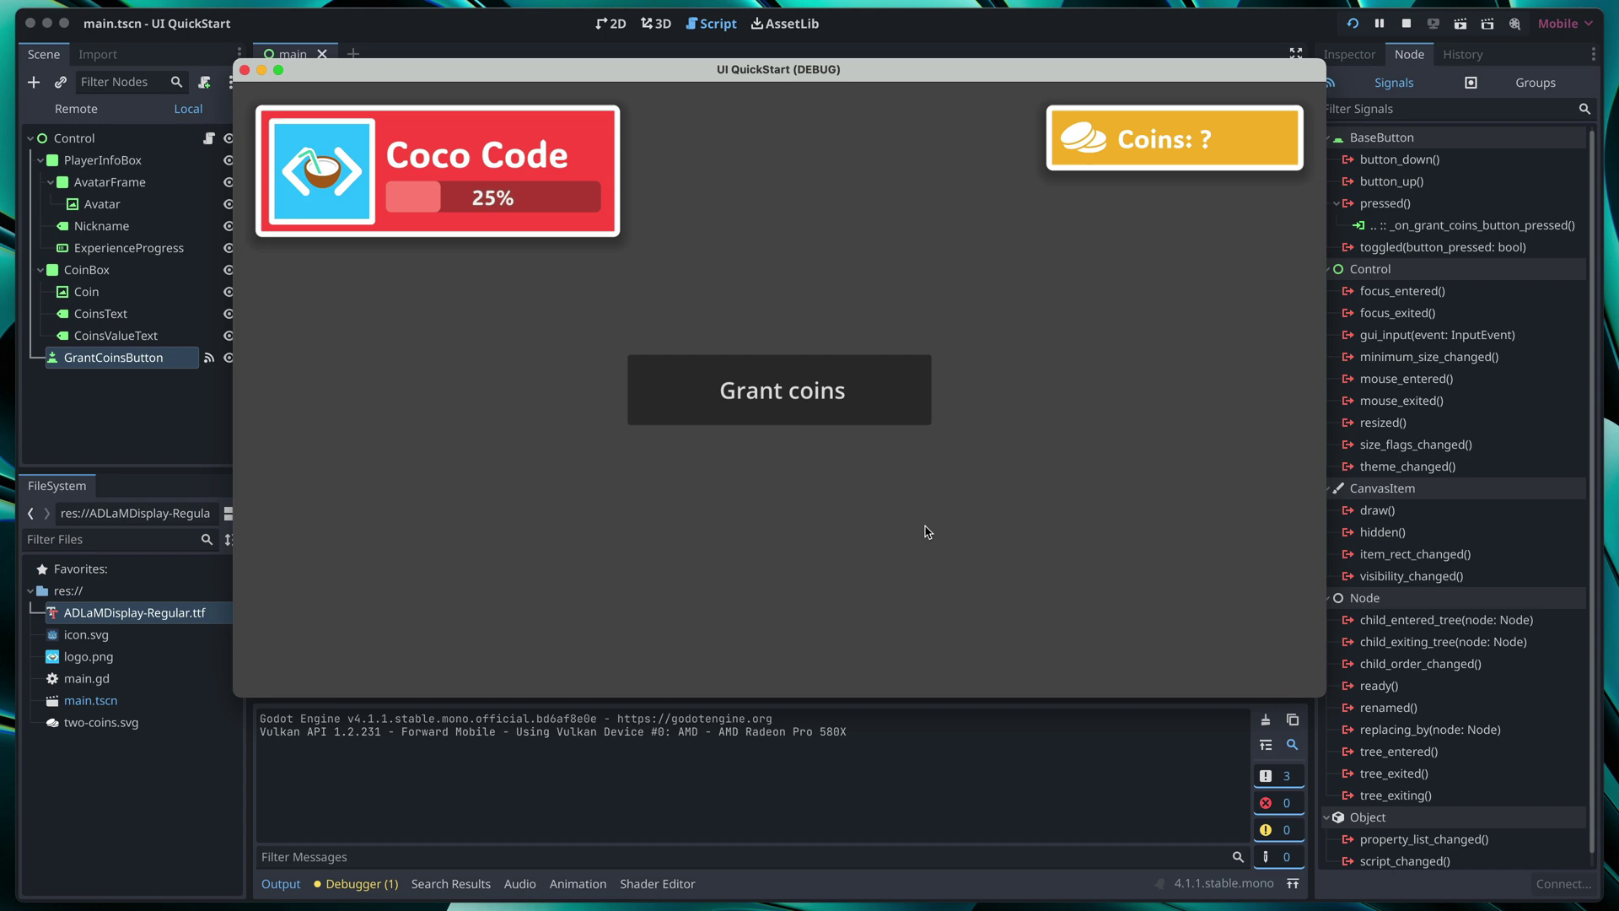
click(847, 409)
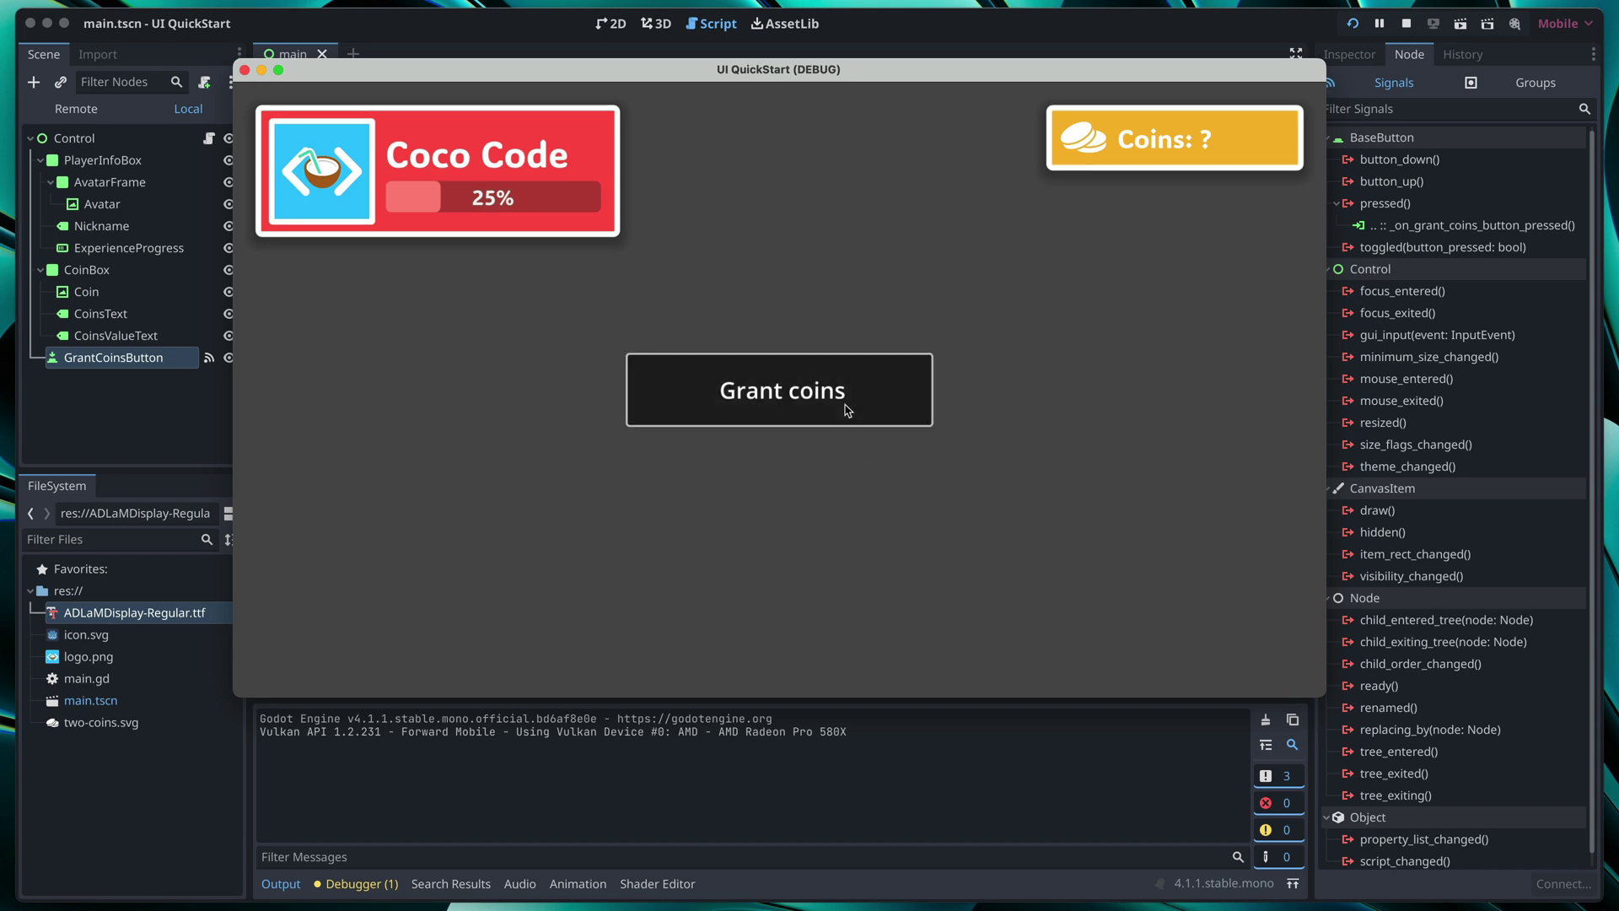
click(847, 409)
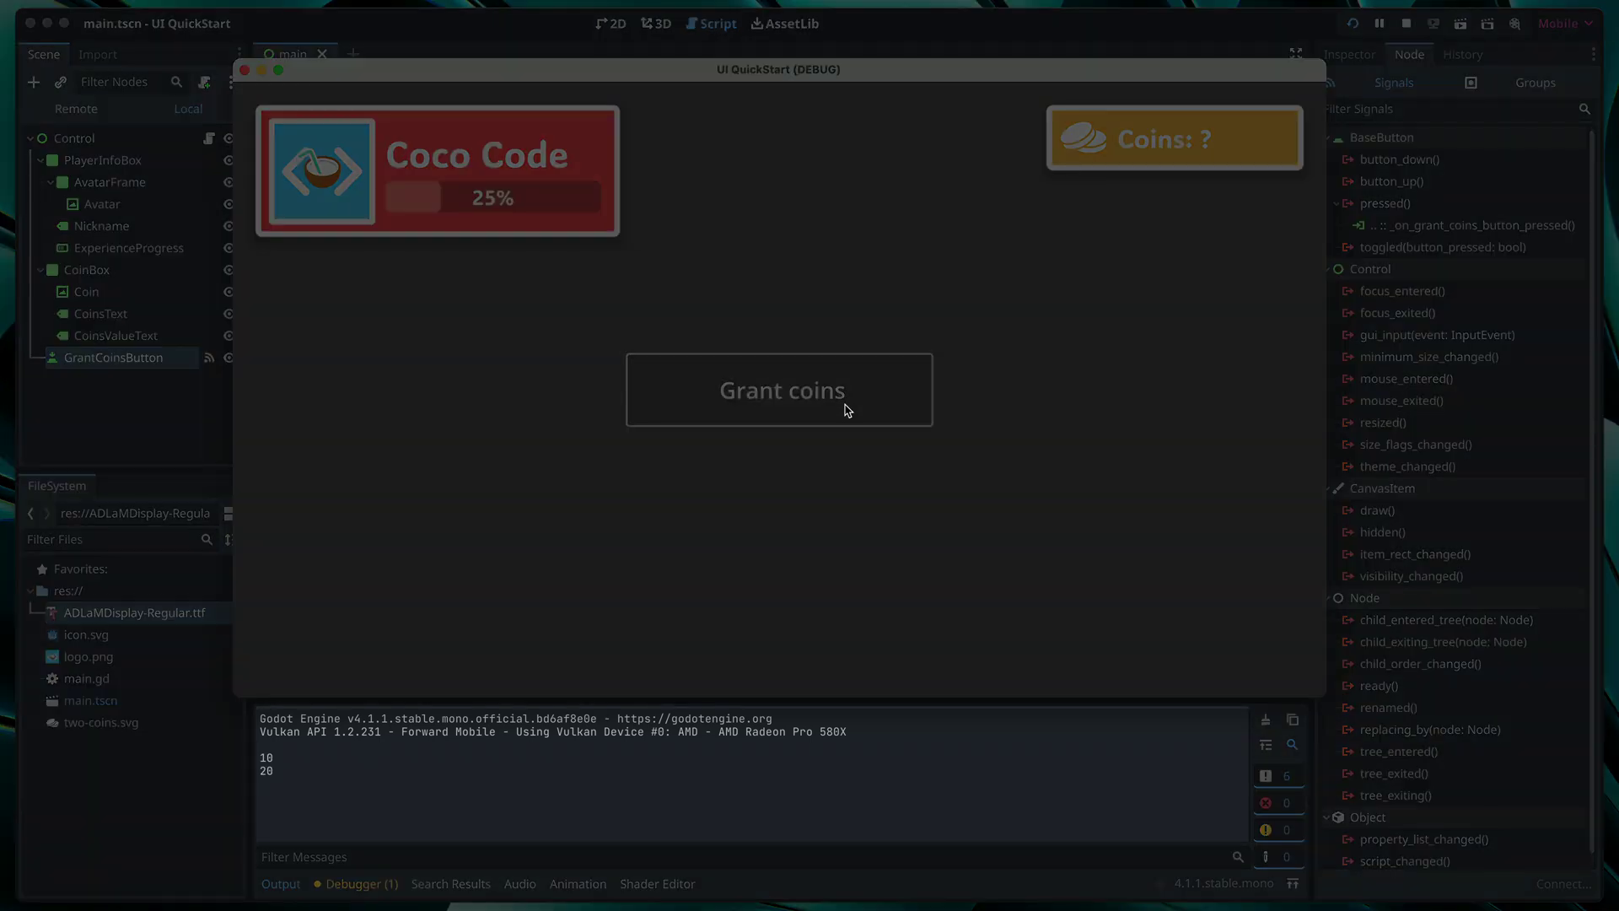
click(846, 409)
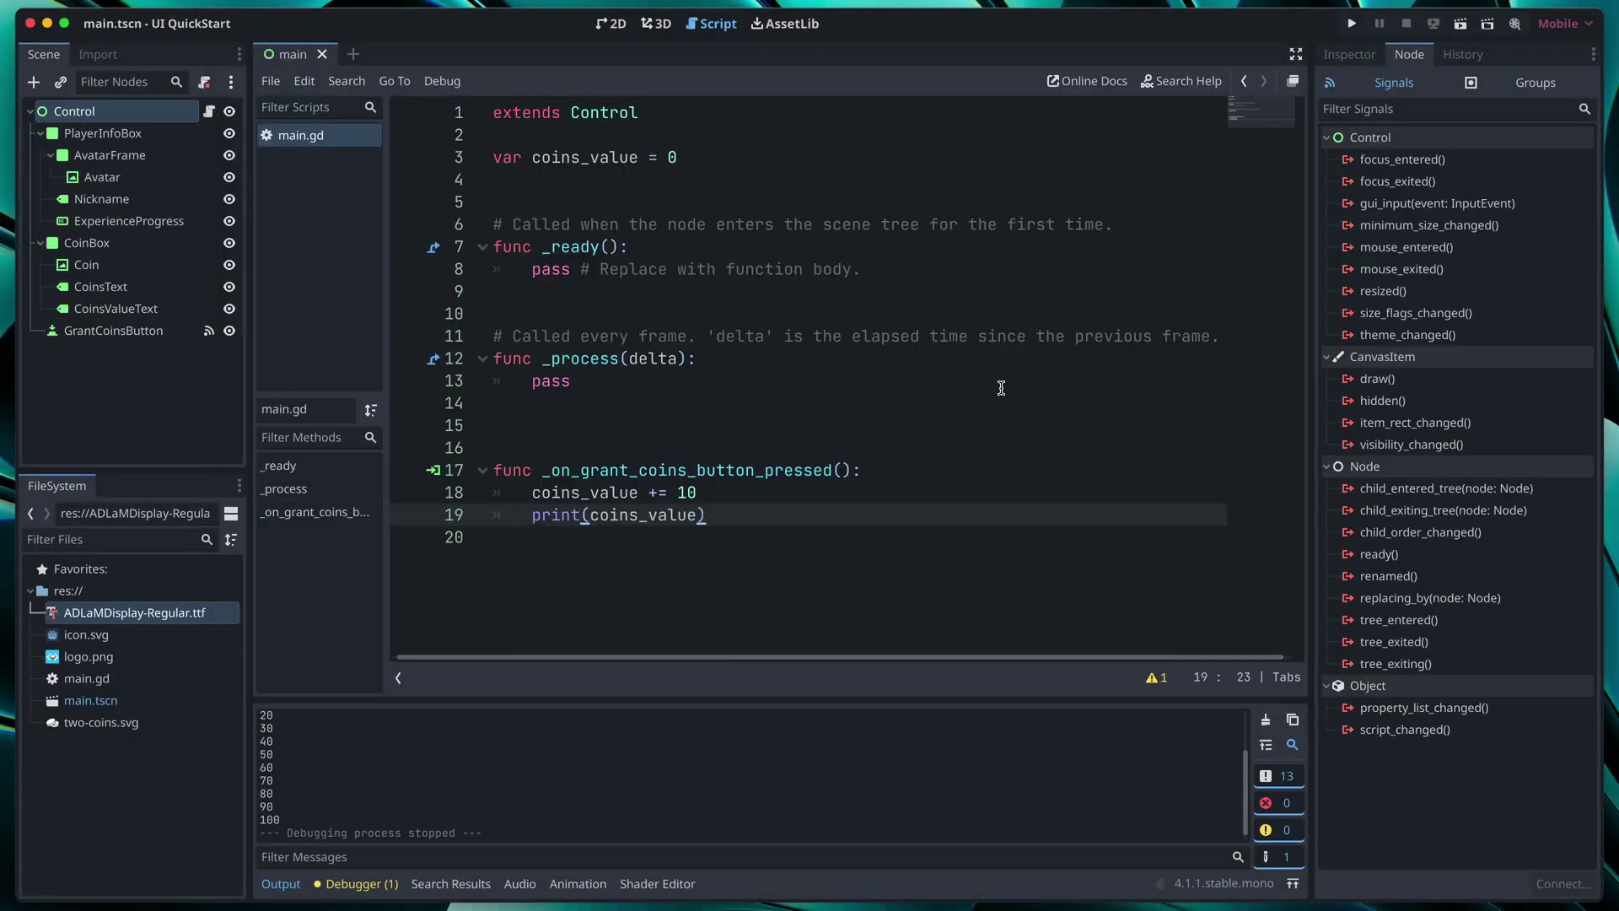
Step: Make CoinsValueText accessible by unique name and add an onready coins_value_text reference in main.gd
click(612, 24)
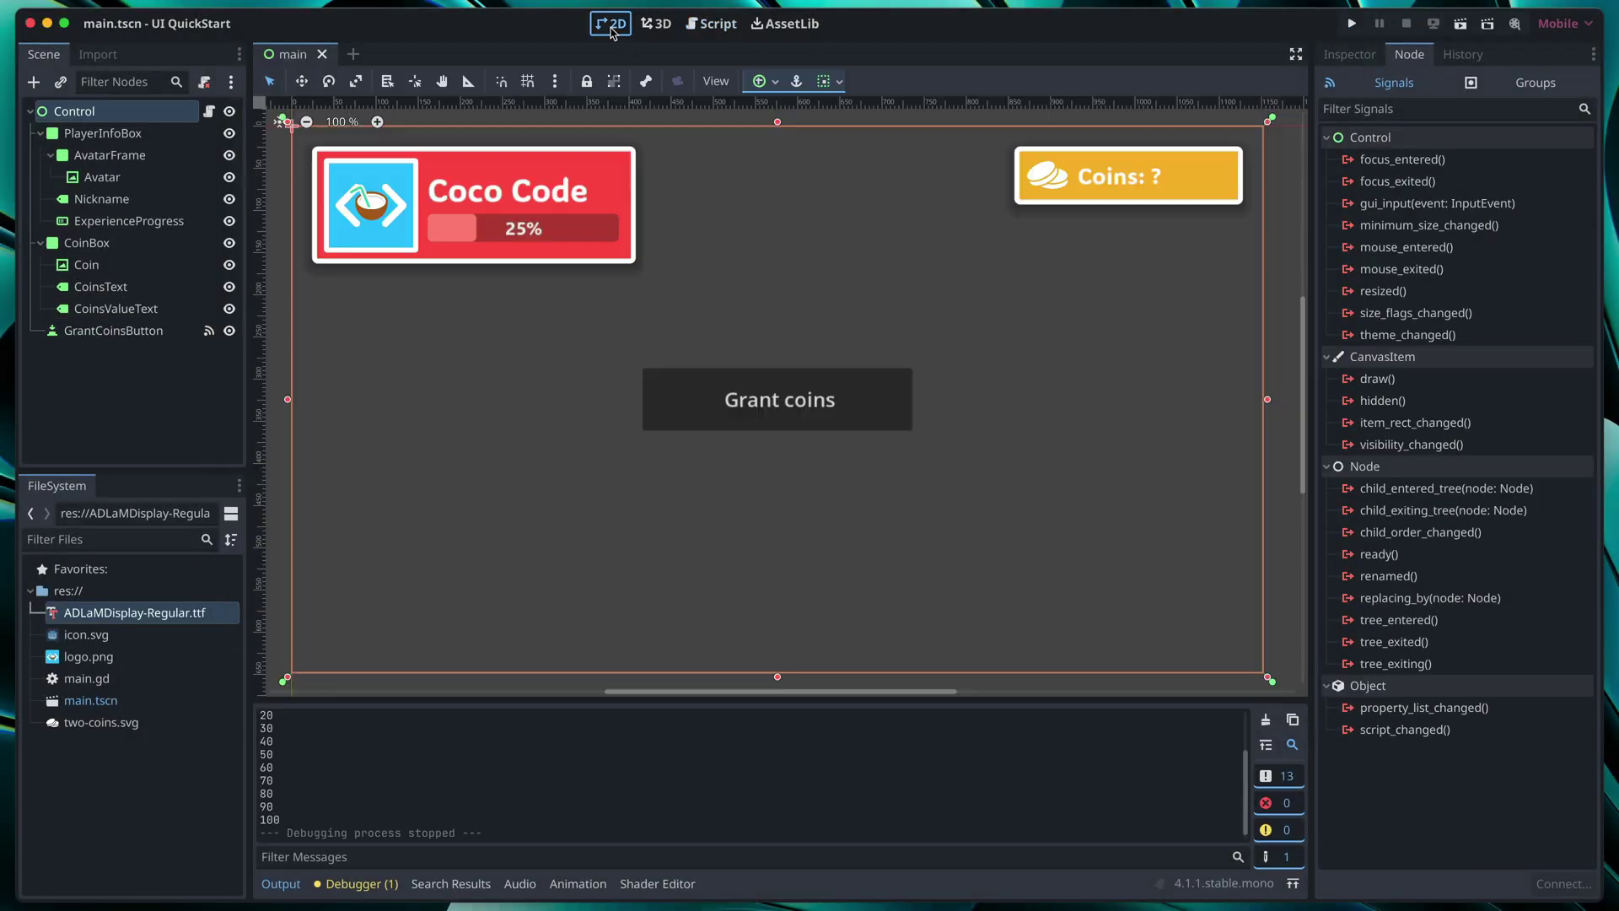
click(135, 308)
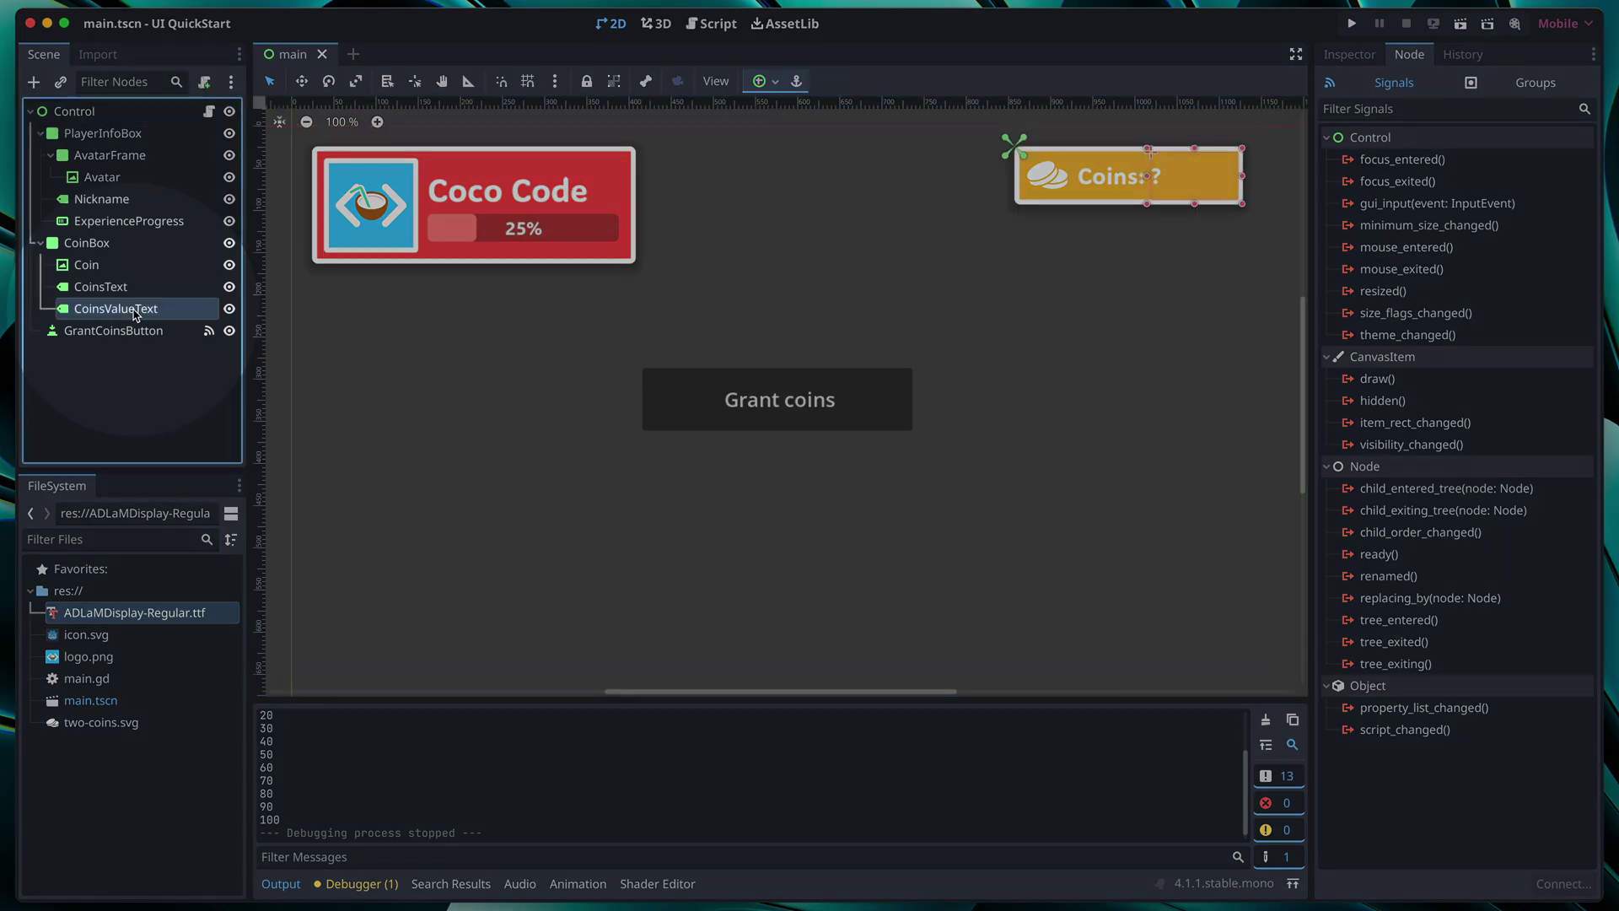
right_click(135, 311)
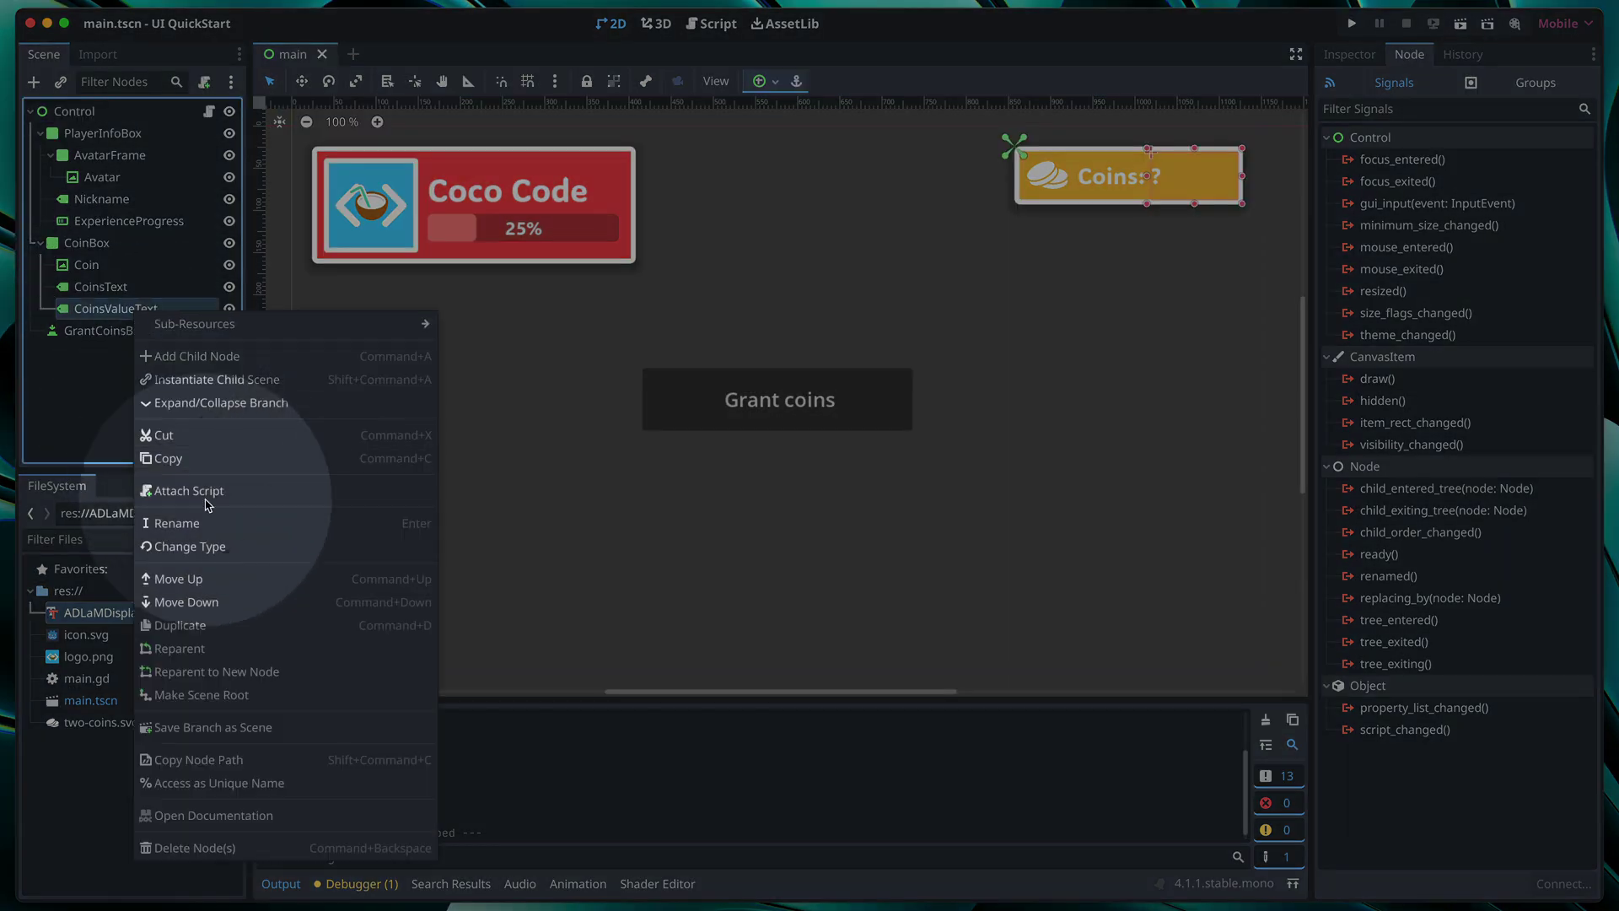
click(236, 783)
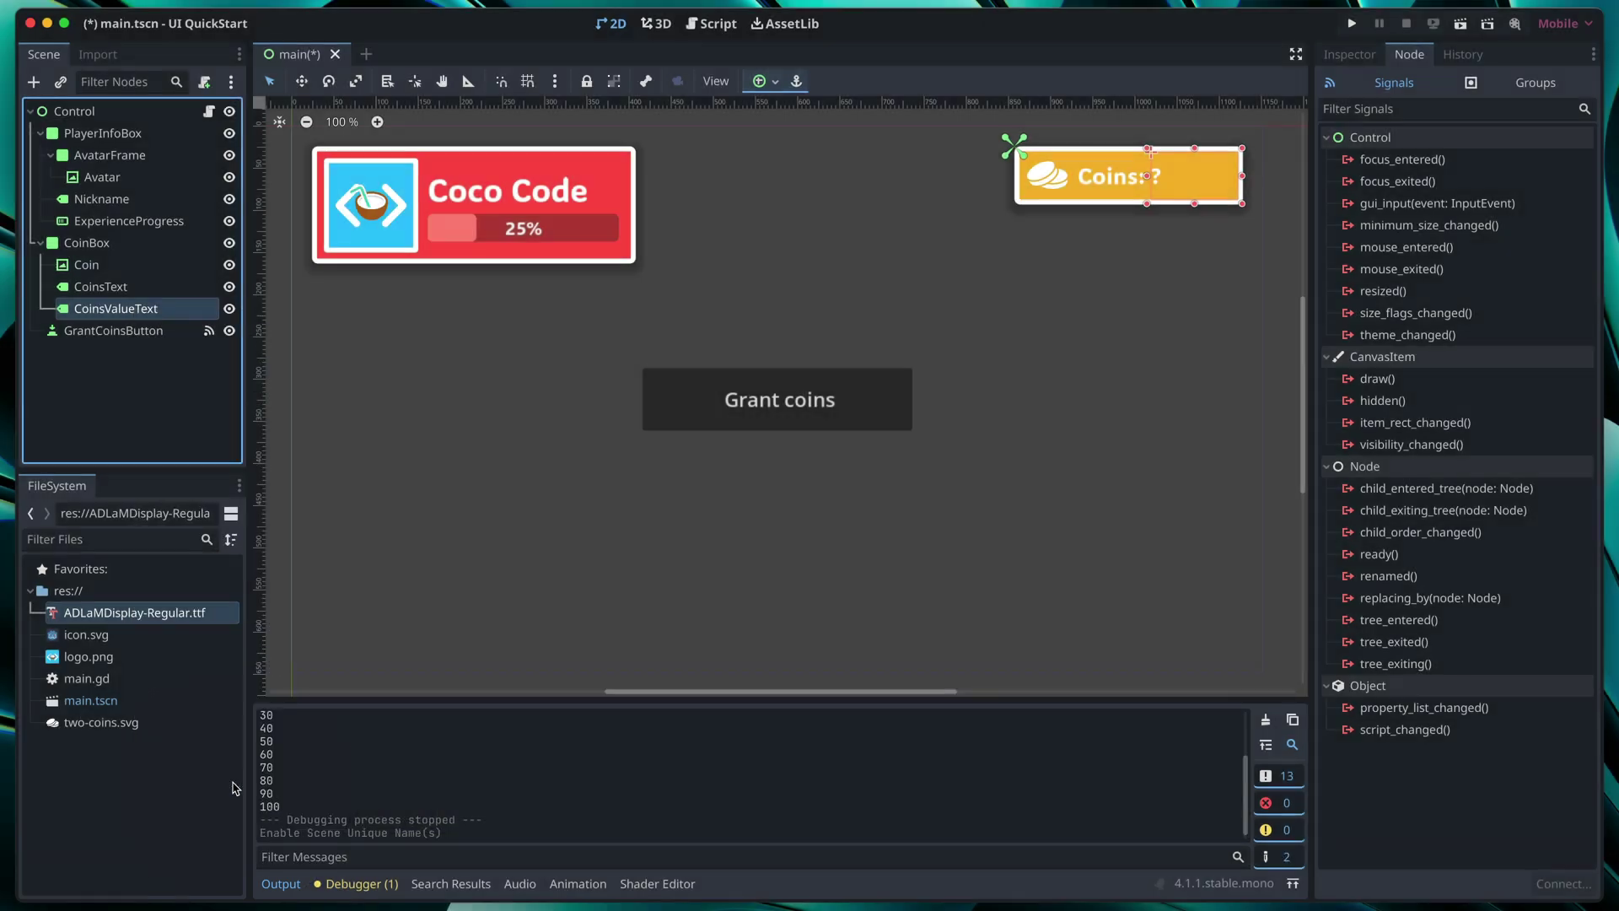
click(714, 24)
drag(127, 310, 547, 188)
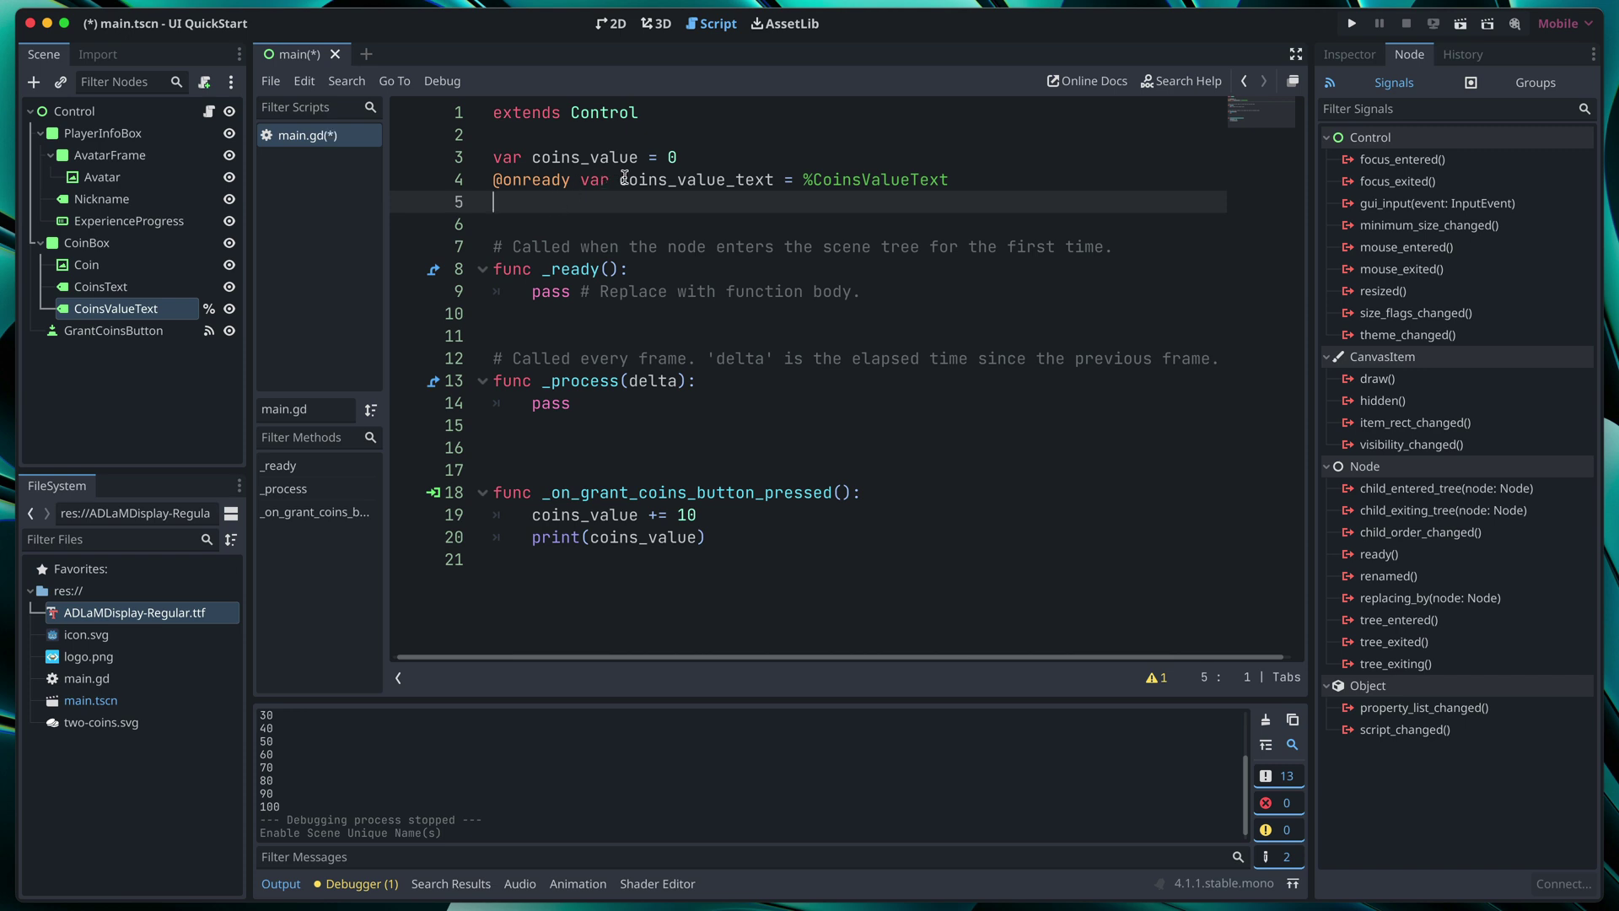
Step: Add 'coins_value_text.text = str(coins_value)' to the grant handler and _ready, then save
drag(774, 179, 622, 180)
key(ctrl+c)
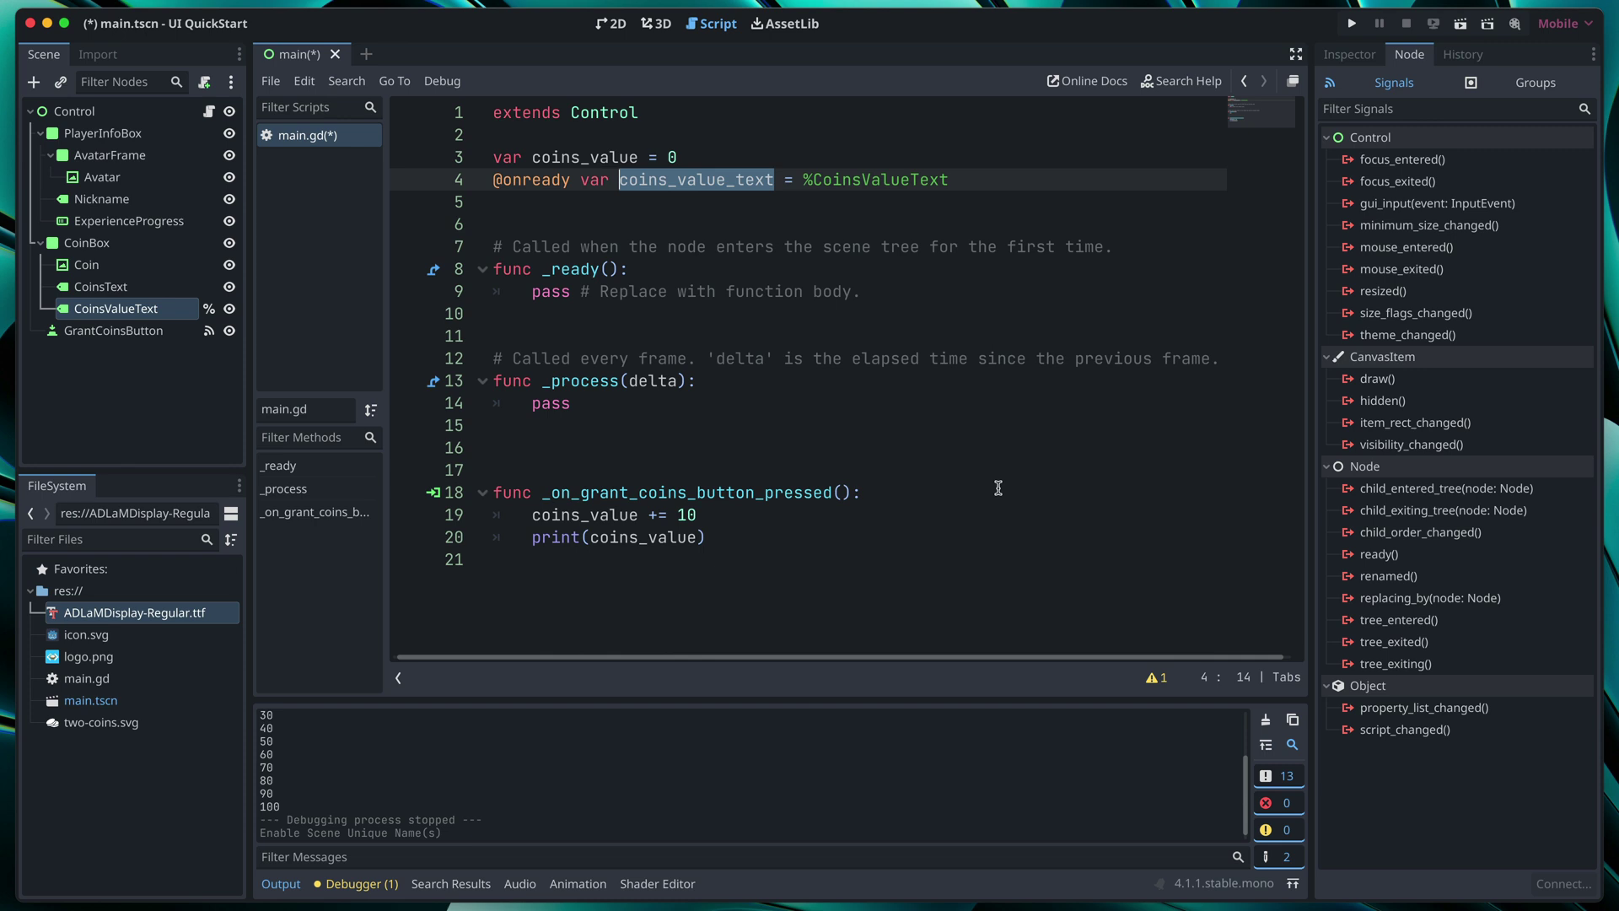
click(845, 531)
key(Return)
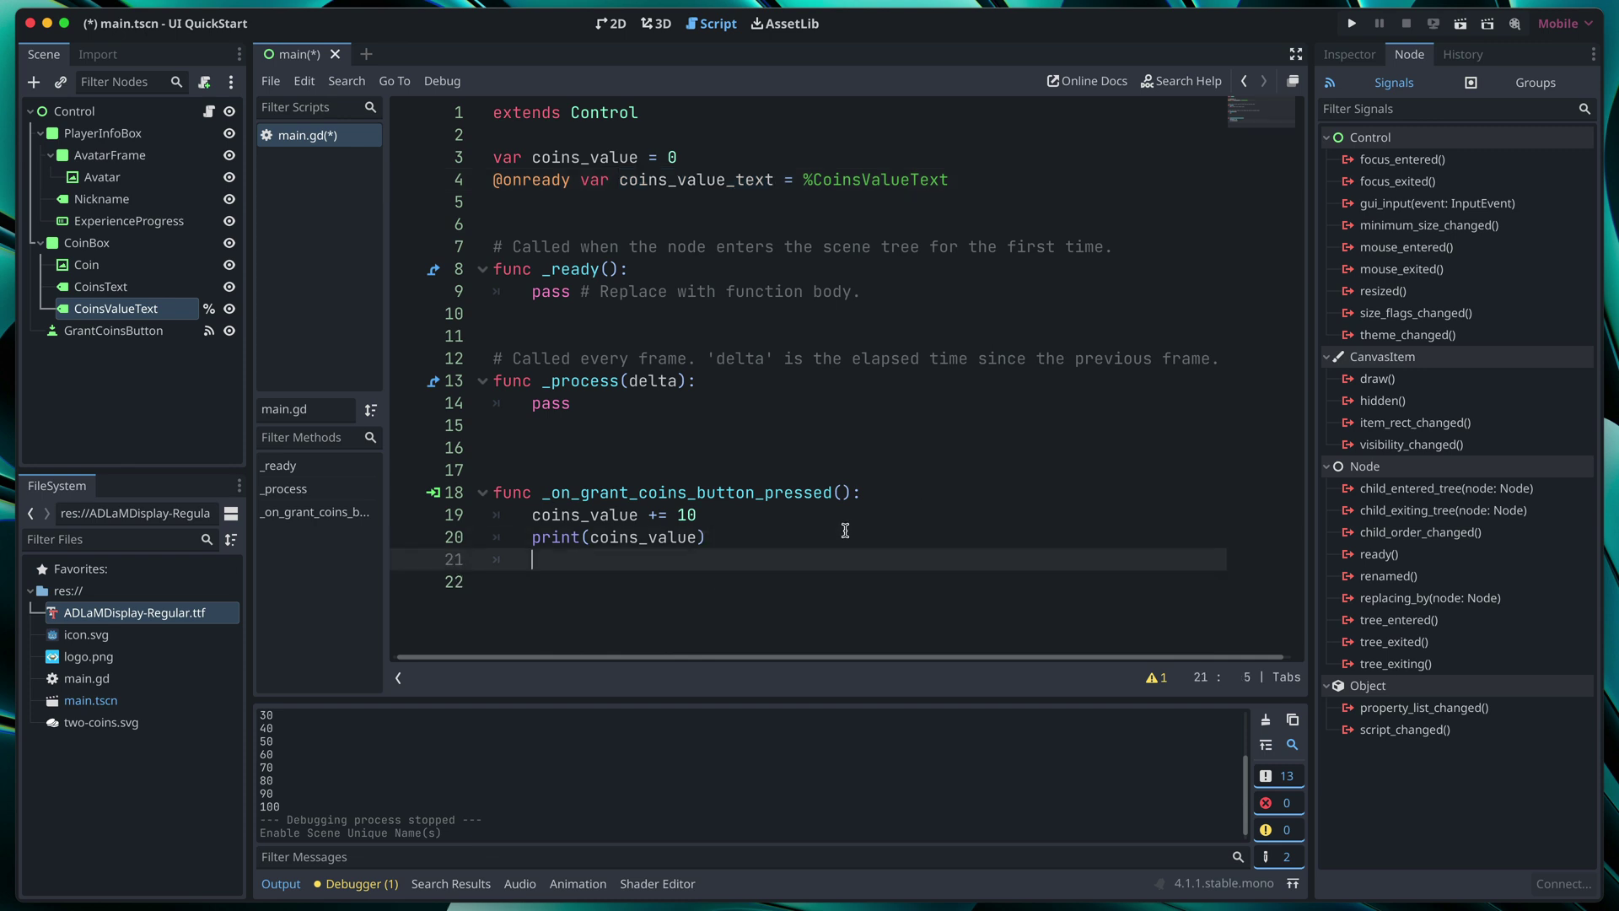
key(ctrl+v)
text(.)
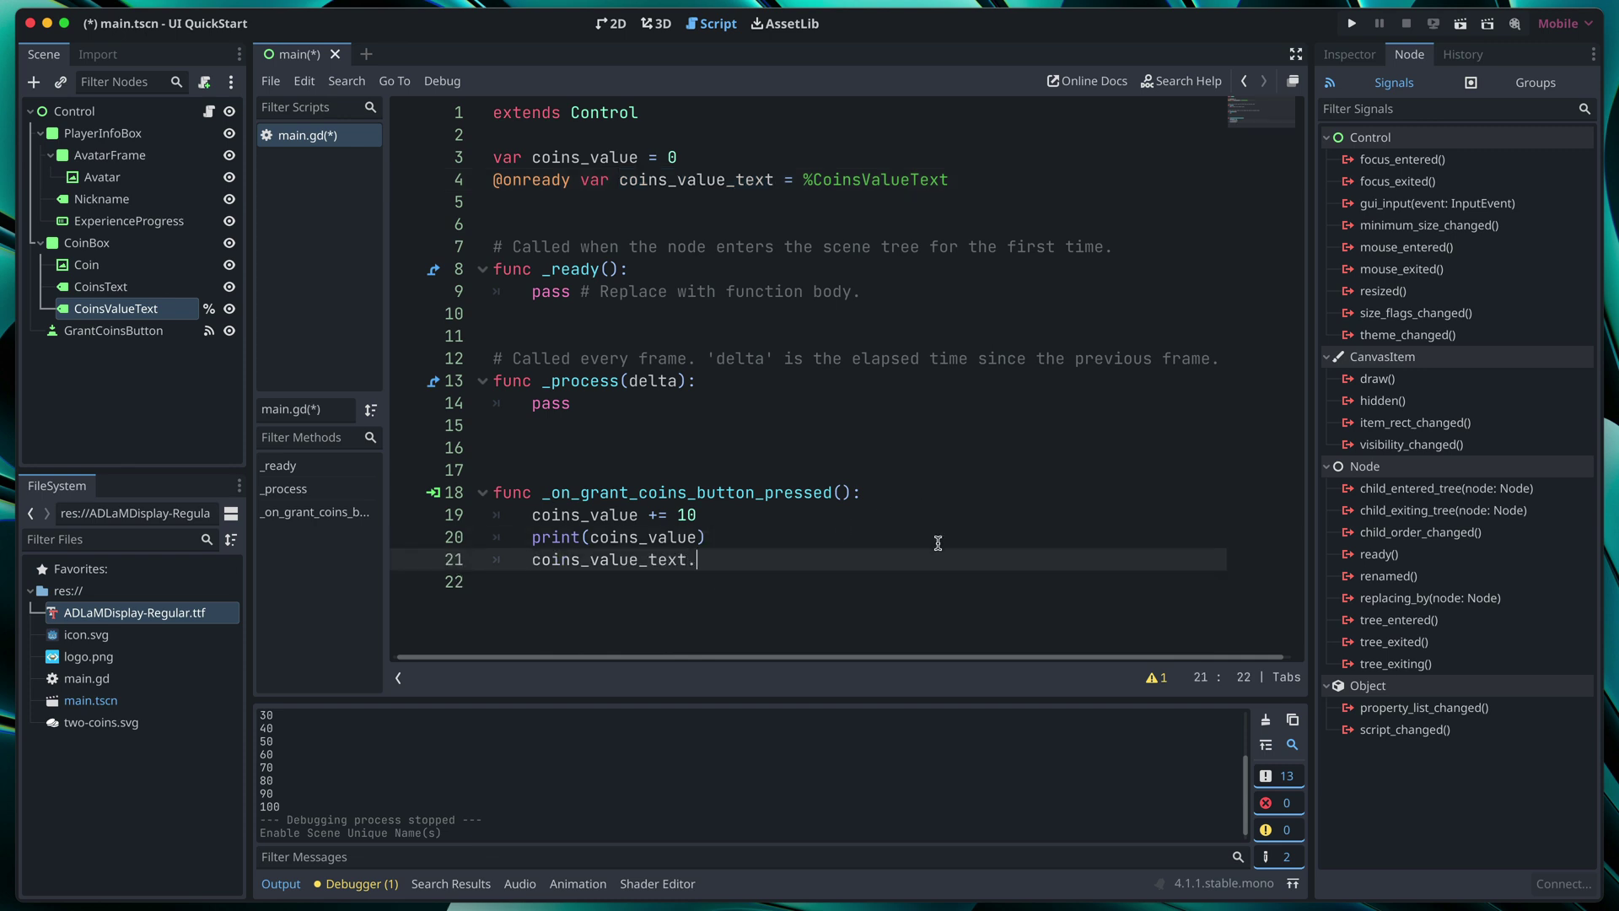
text(text =)
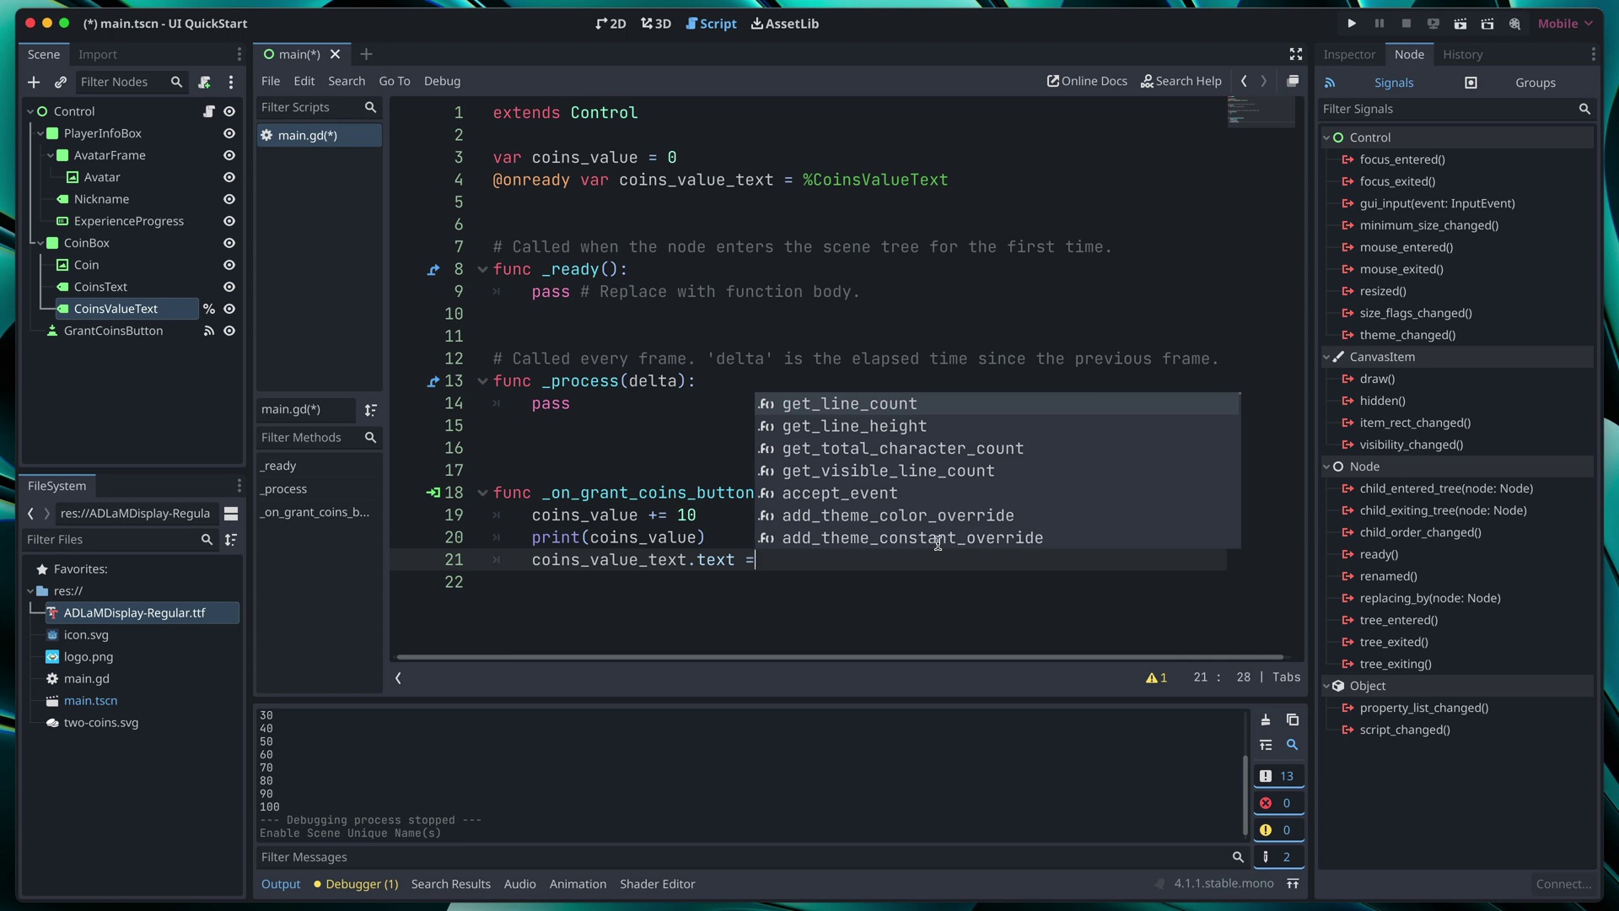
text( str(coins_value)
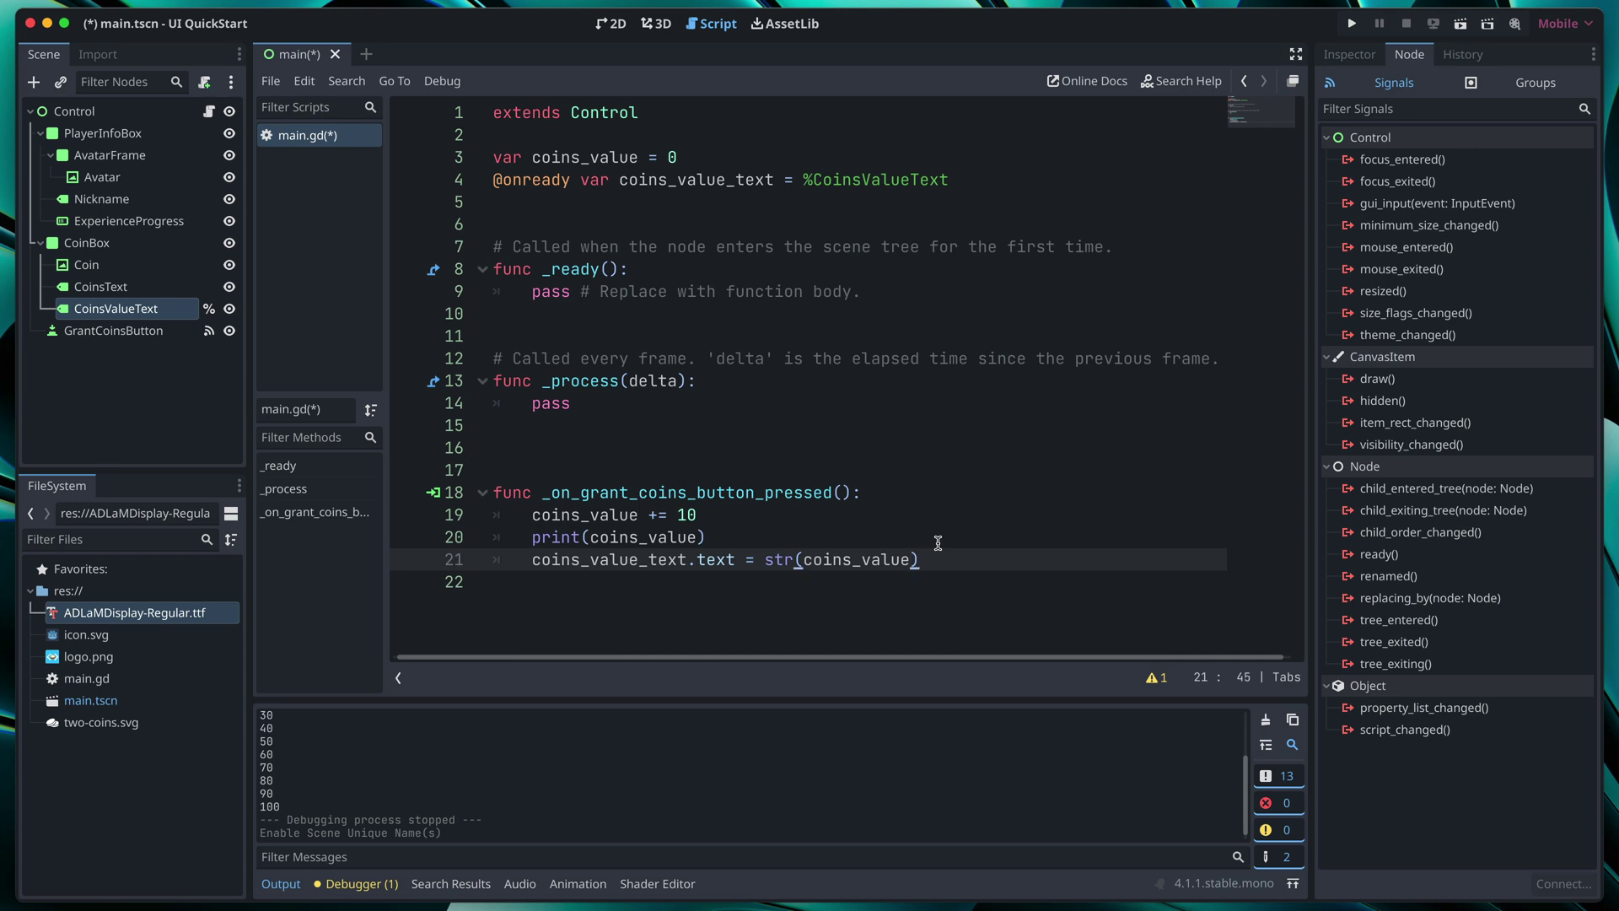
key(shift+Home)
key(ctrl+c)
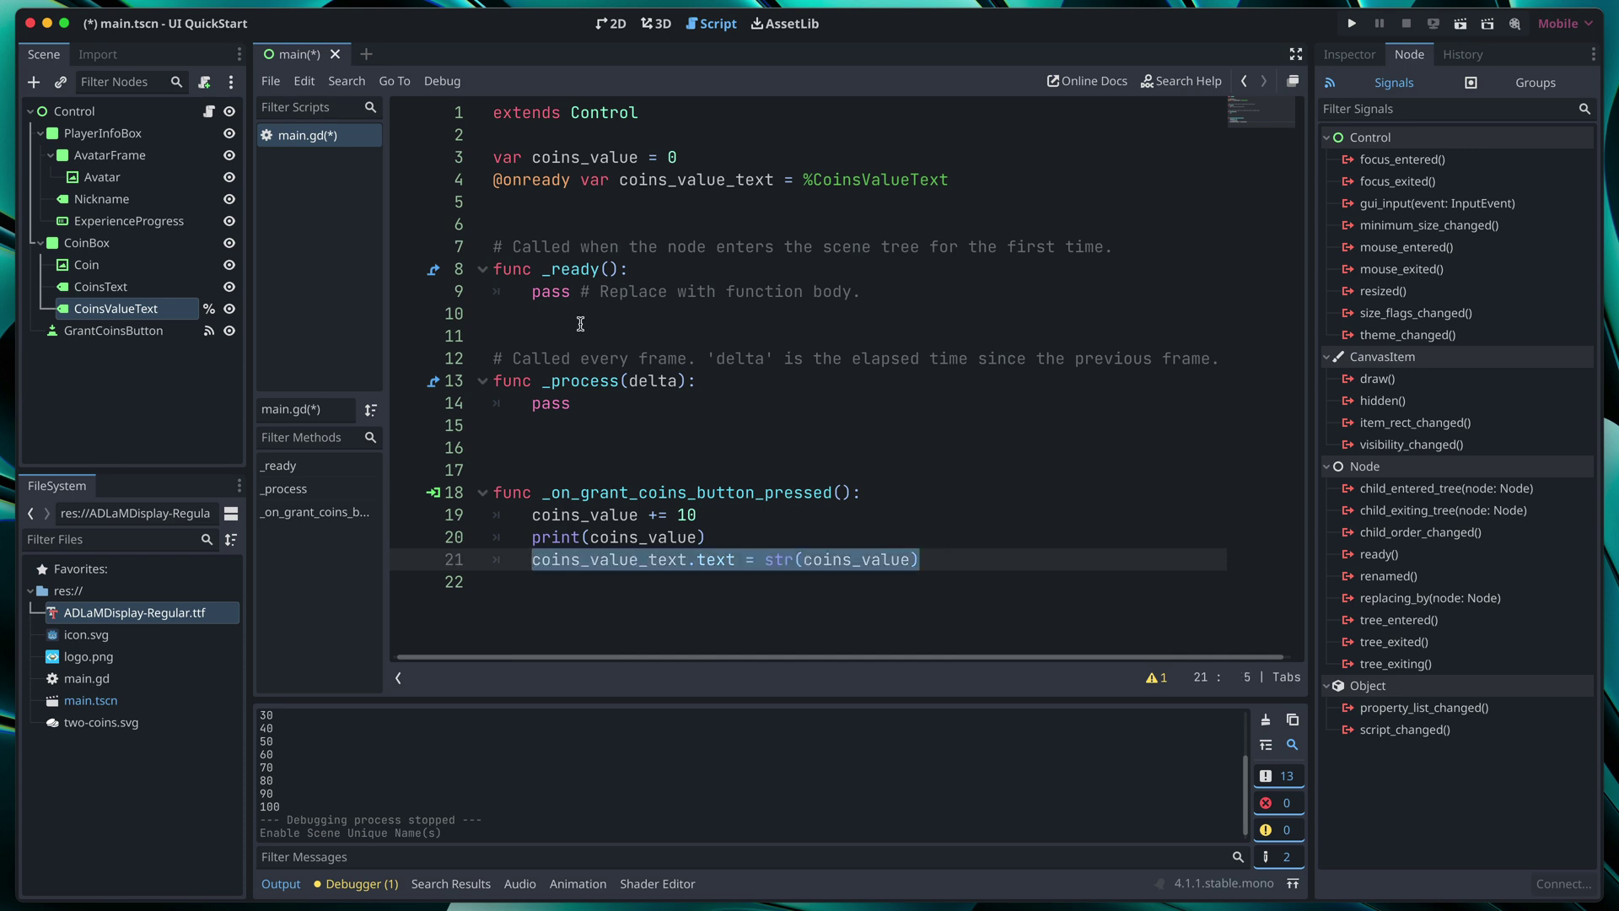
drag(530, 291, 888, 287)
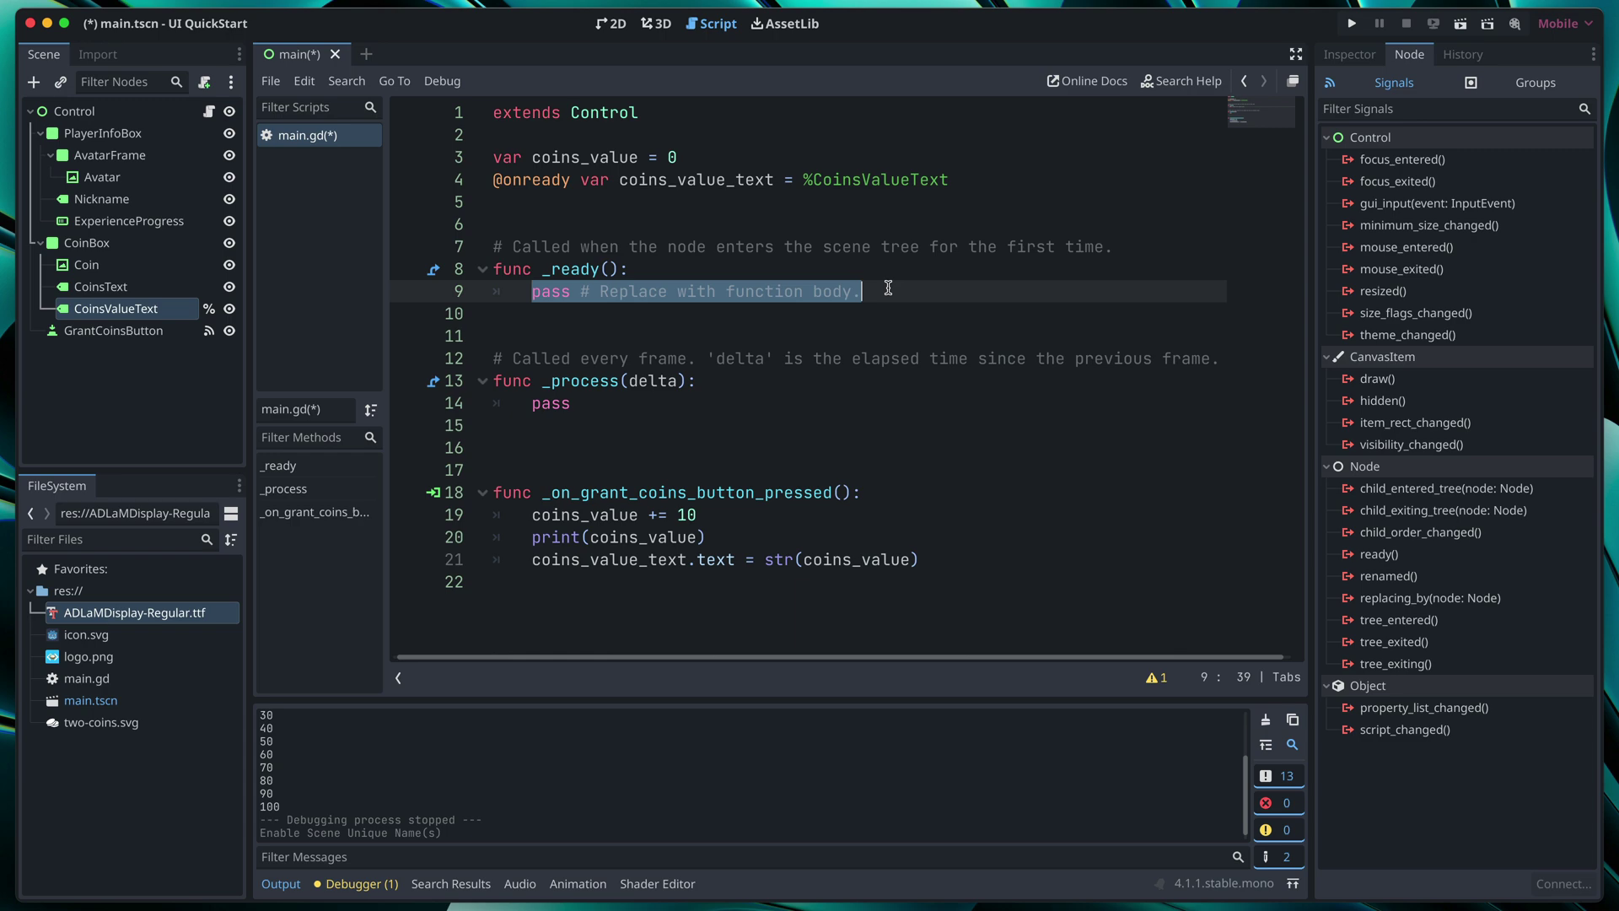
key(ctrl+v)
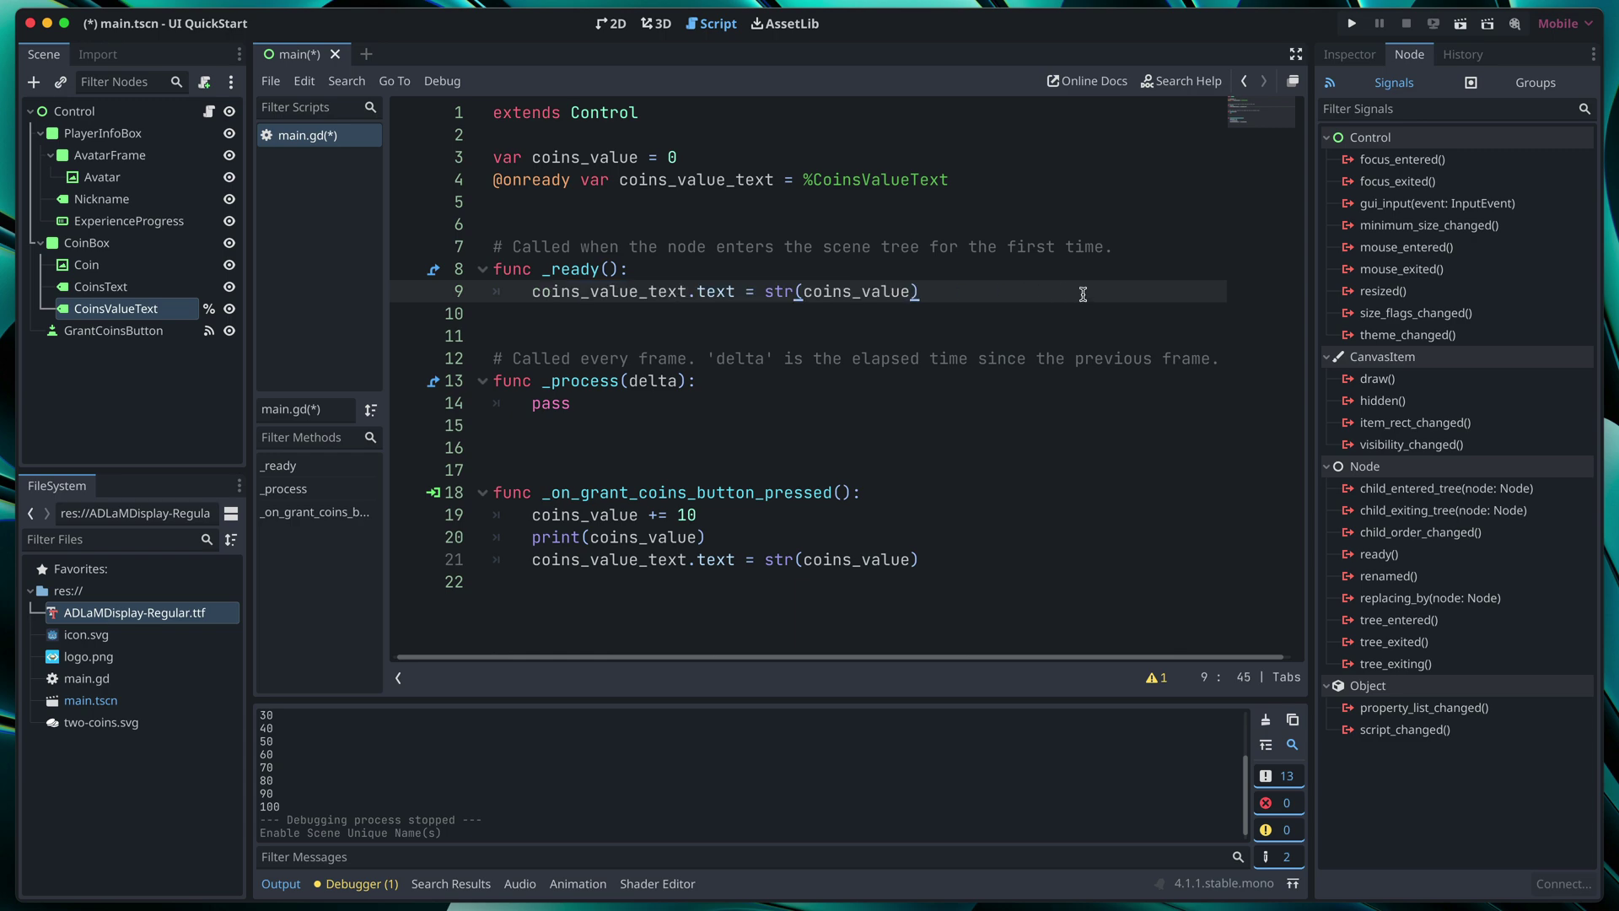
key(ctrl+s)
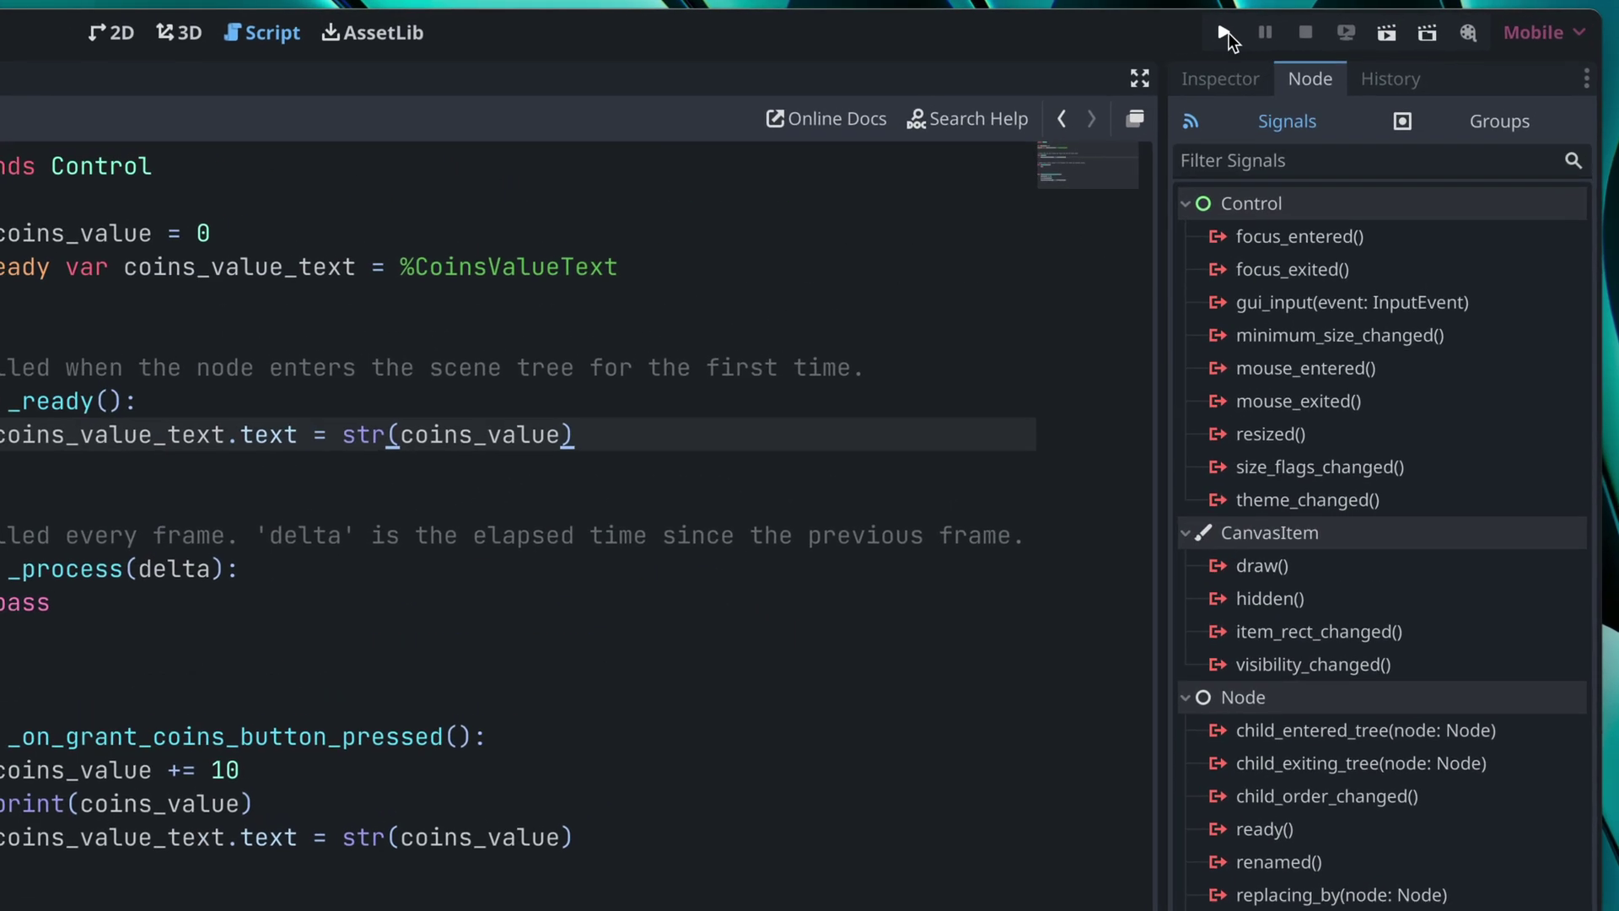
Step: Run the game and press Grant coins four times, raising the Coins label to 40
click(1226, 32)
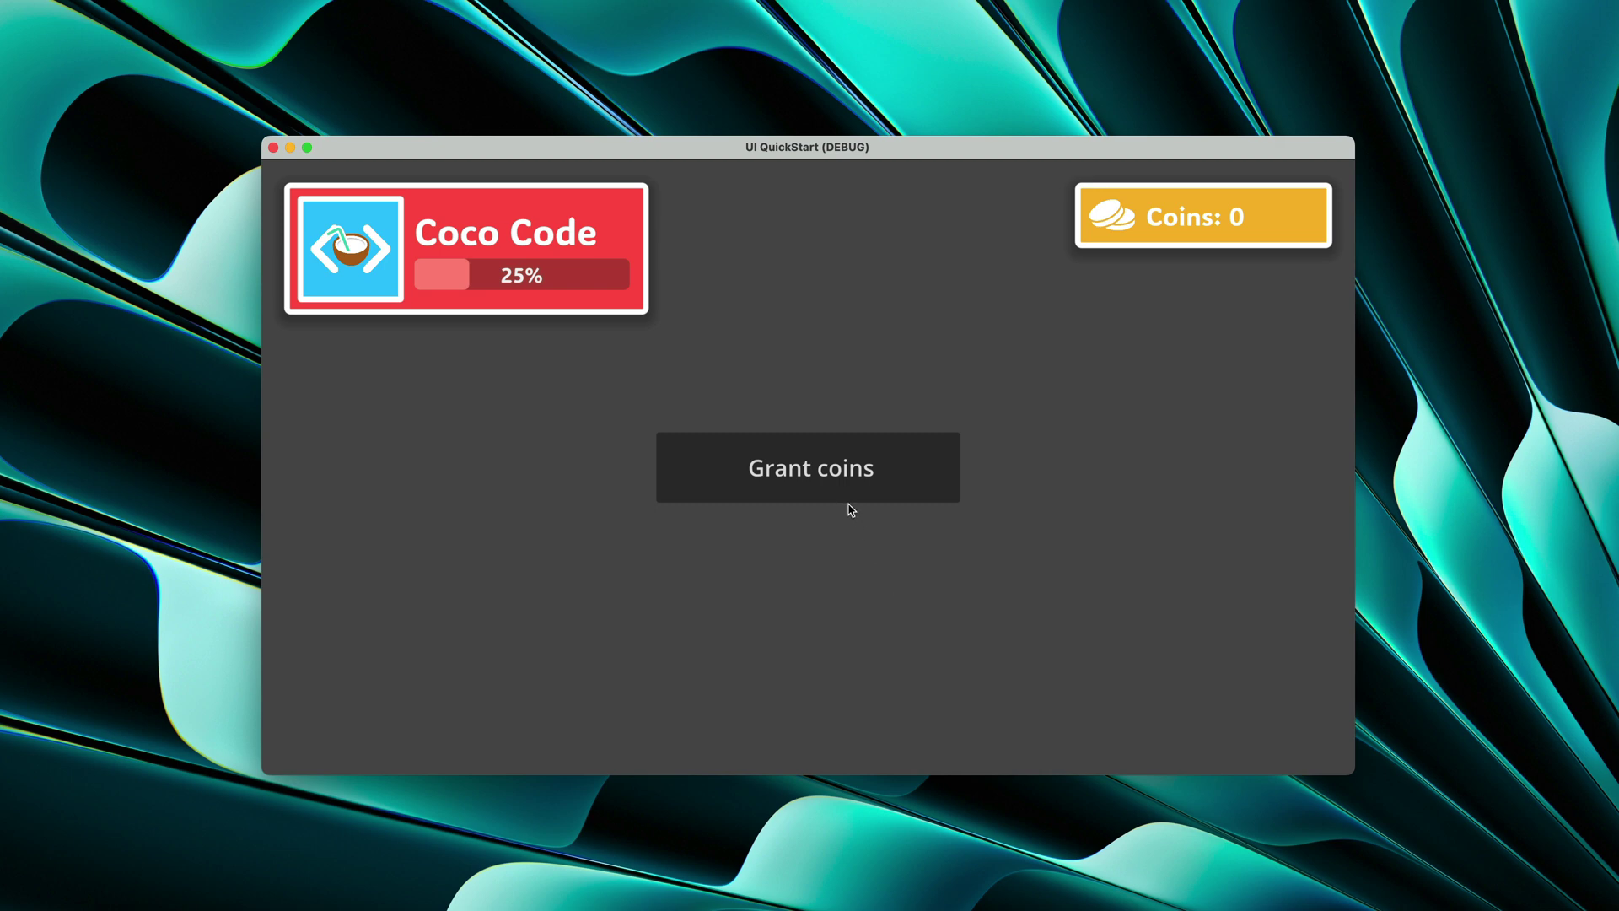
click(842, 490)
click(842, 490)
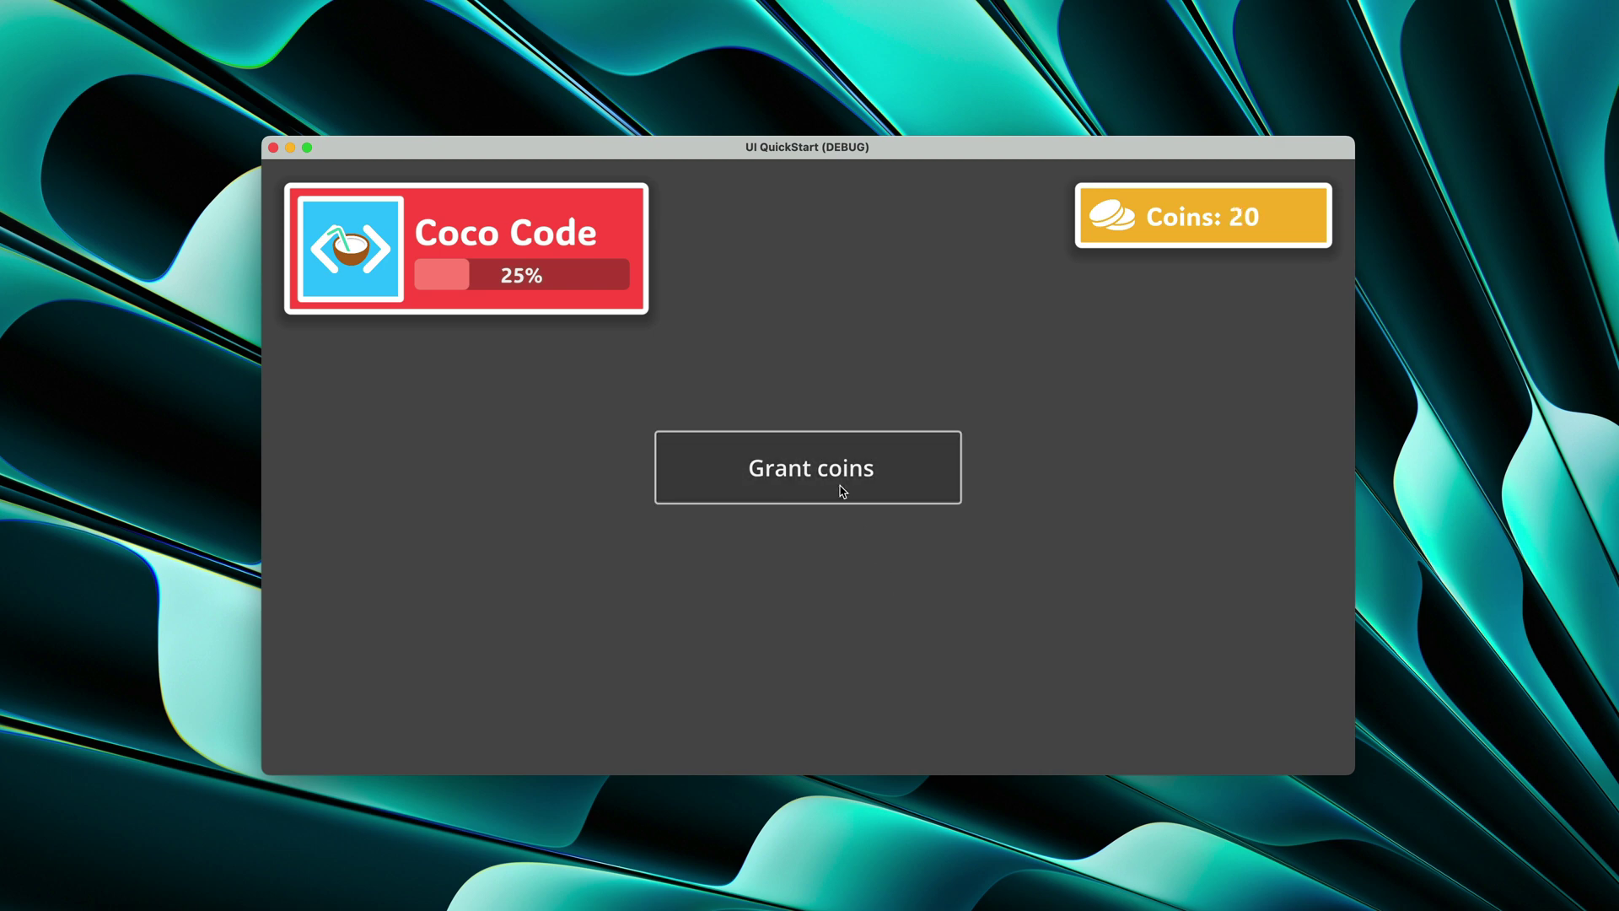
click(842, 491)
click(842, 491)
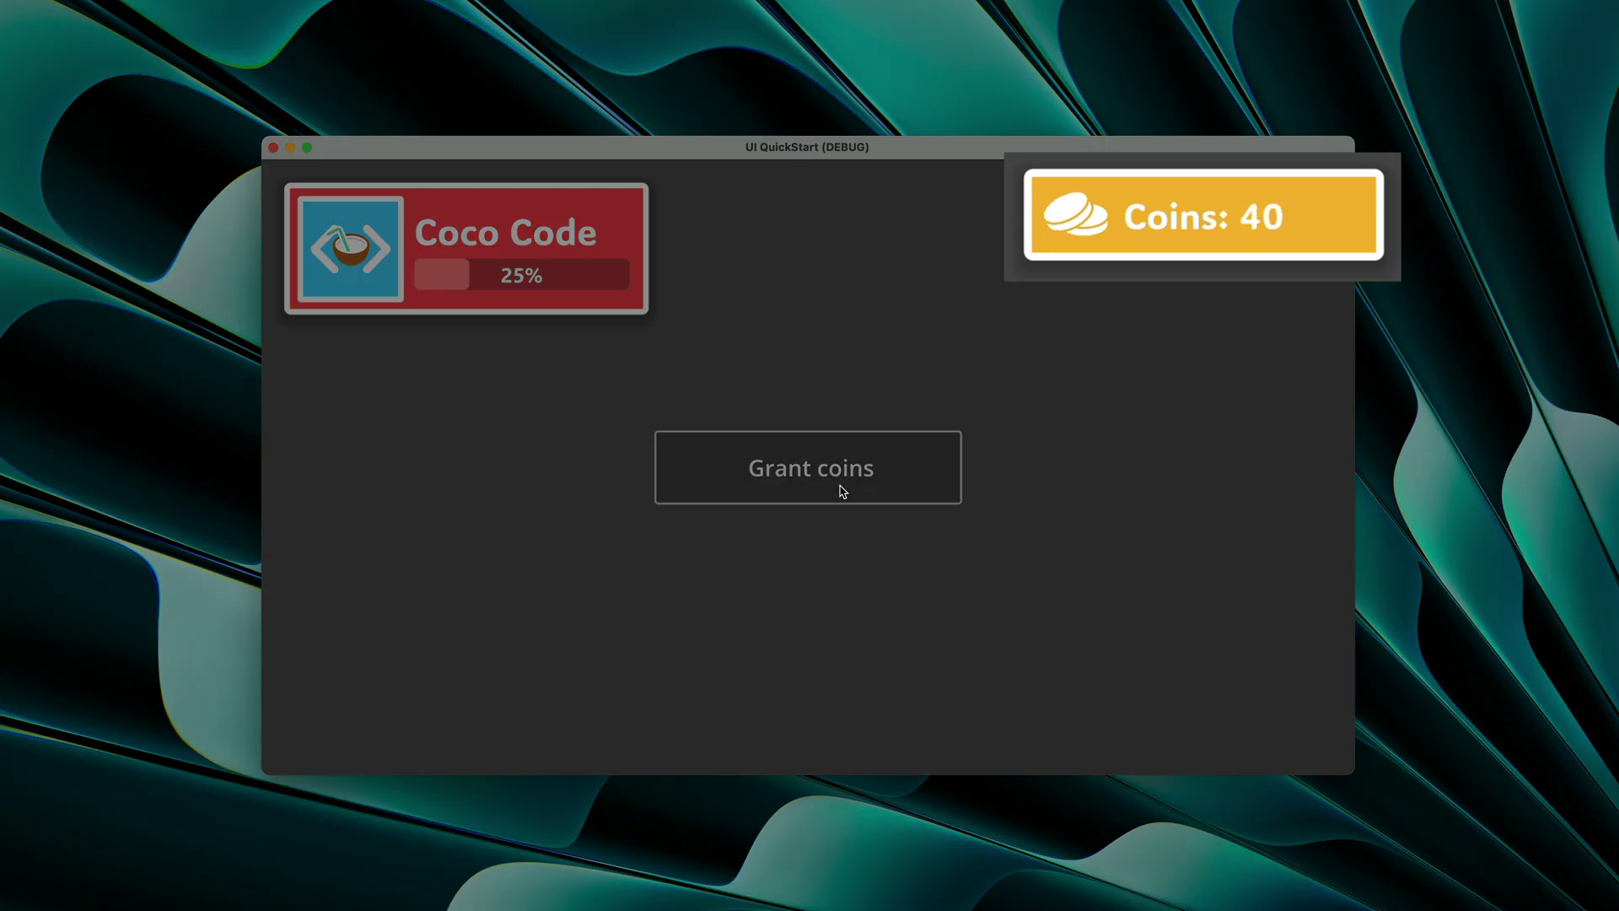